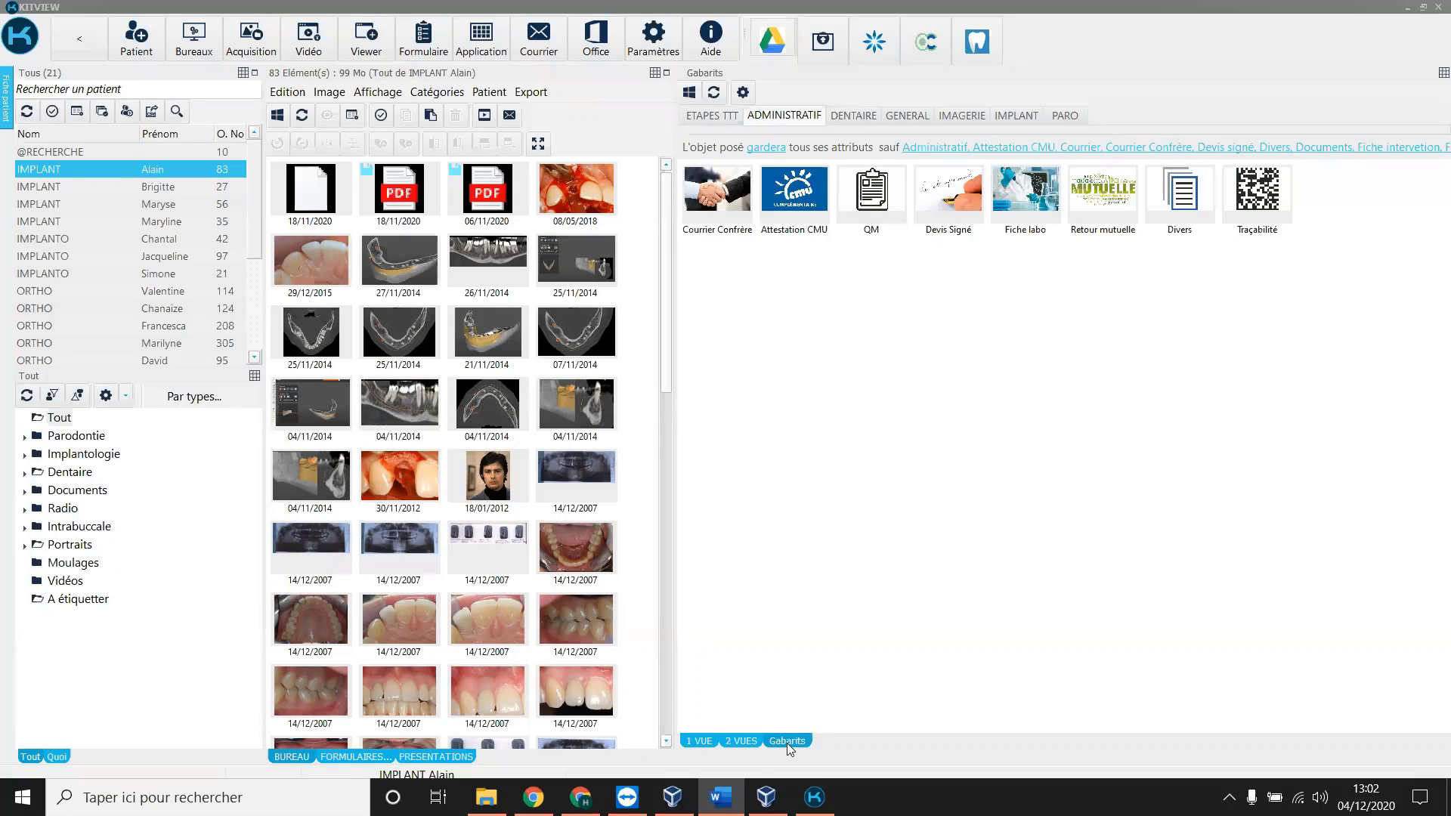
Look at the single-view and two-view viewer layouts, ending on the Gabarits templates.
click(765, 743)
click(741, 742)
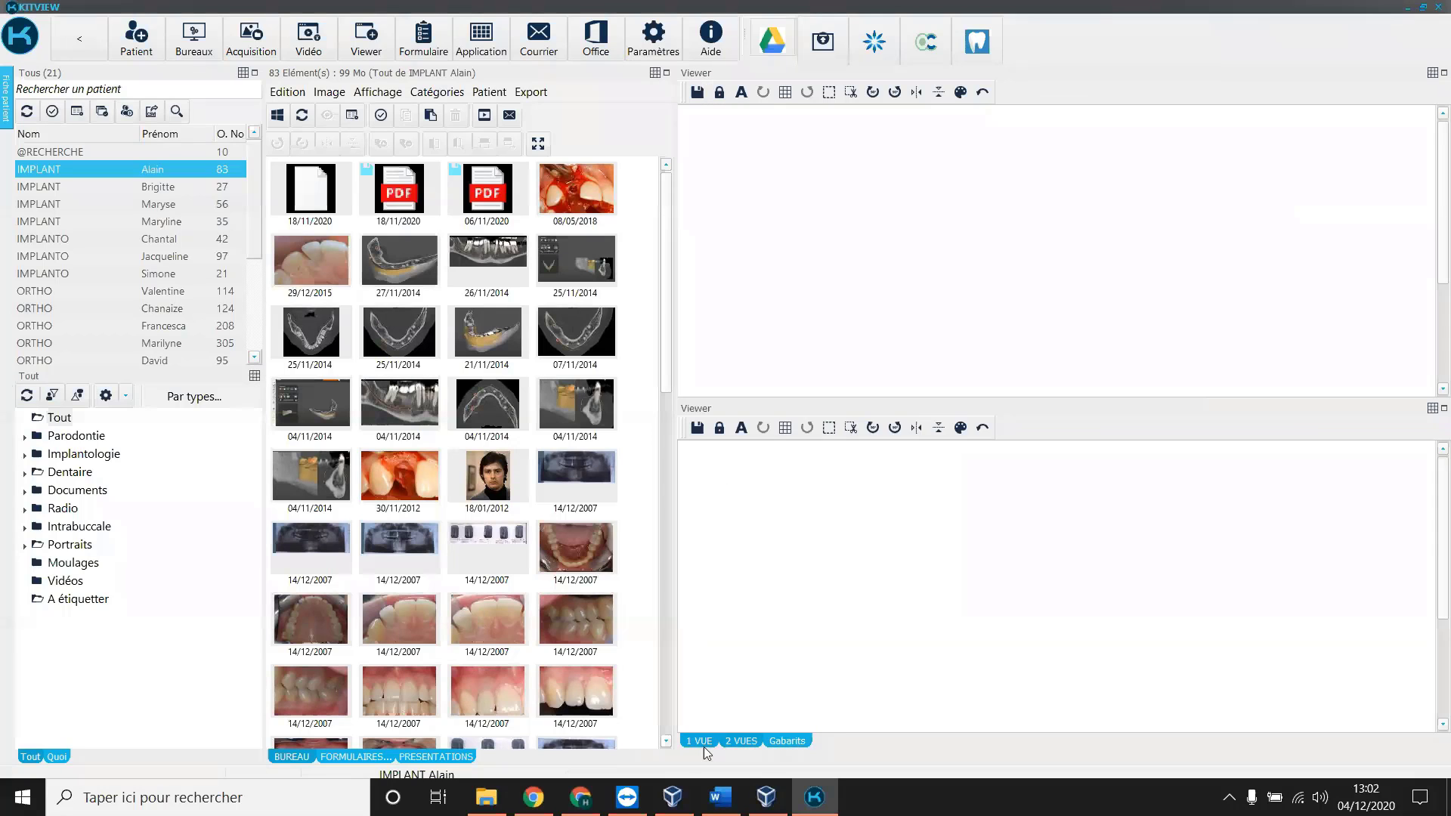
click(786, 743)
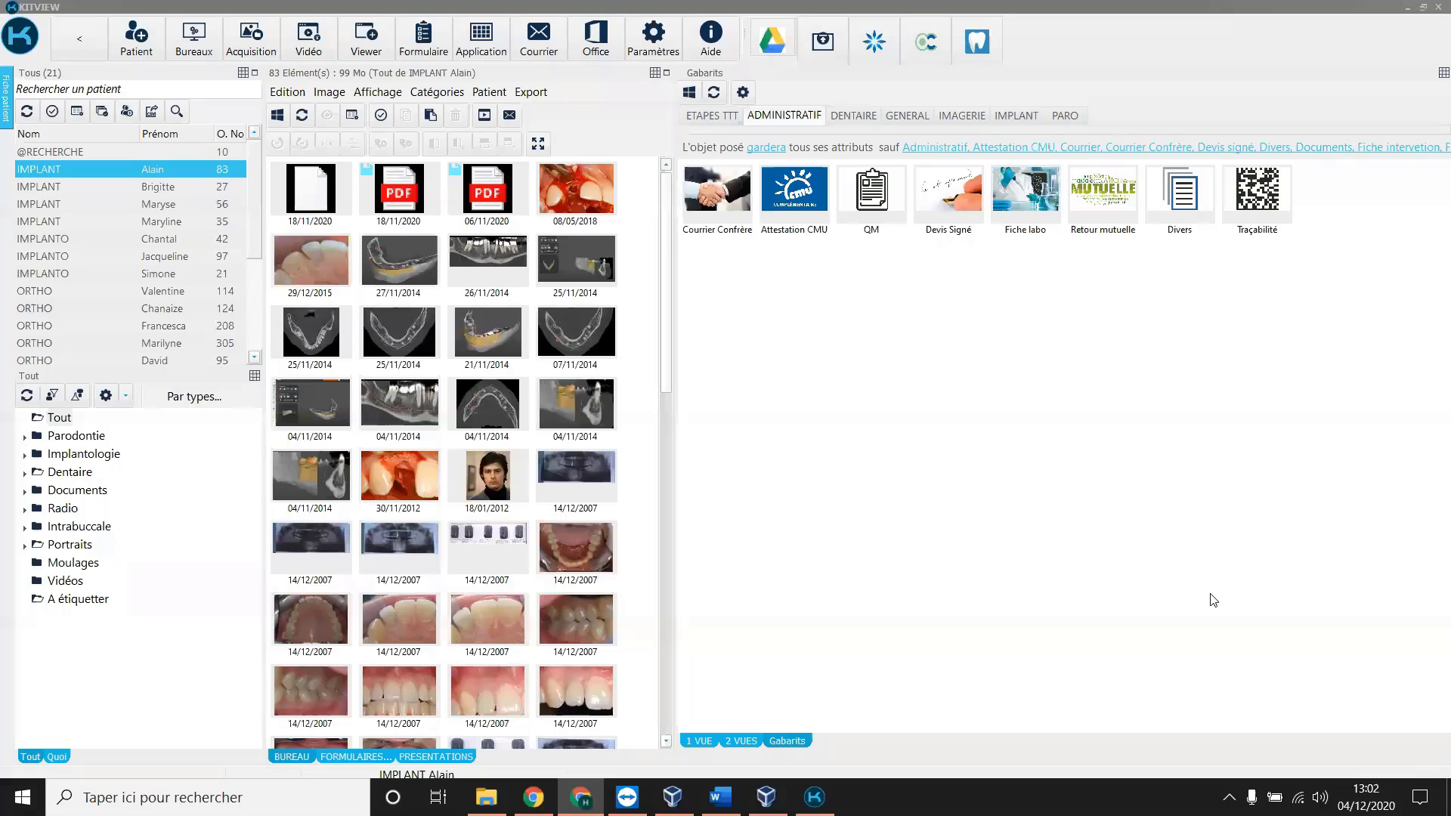
Browse the Gabarits template categories, from ADMINISTRATIF through PARO and back to ETAPES TTT.
click(732, 121)
click(776, 121)
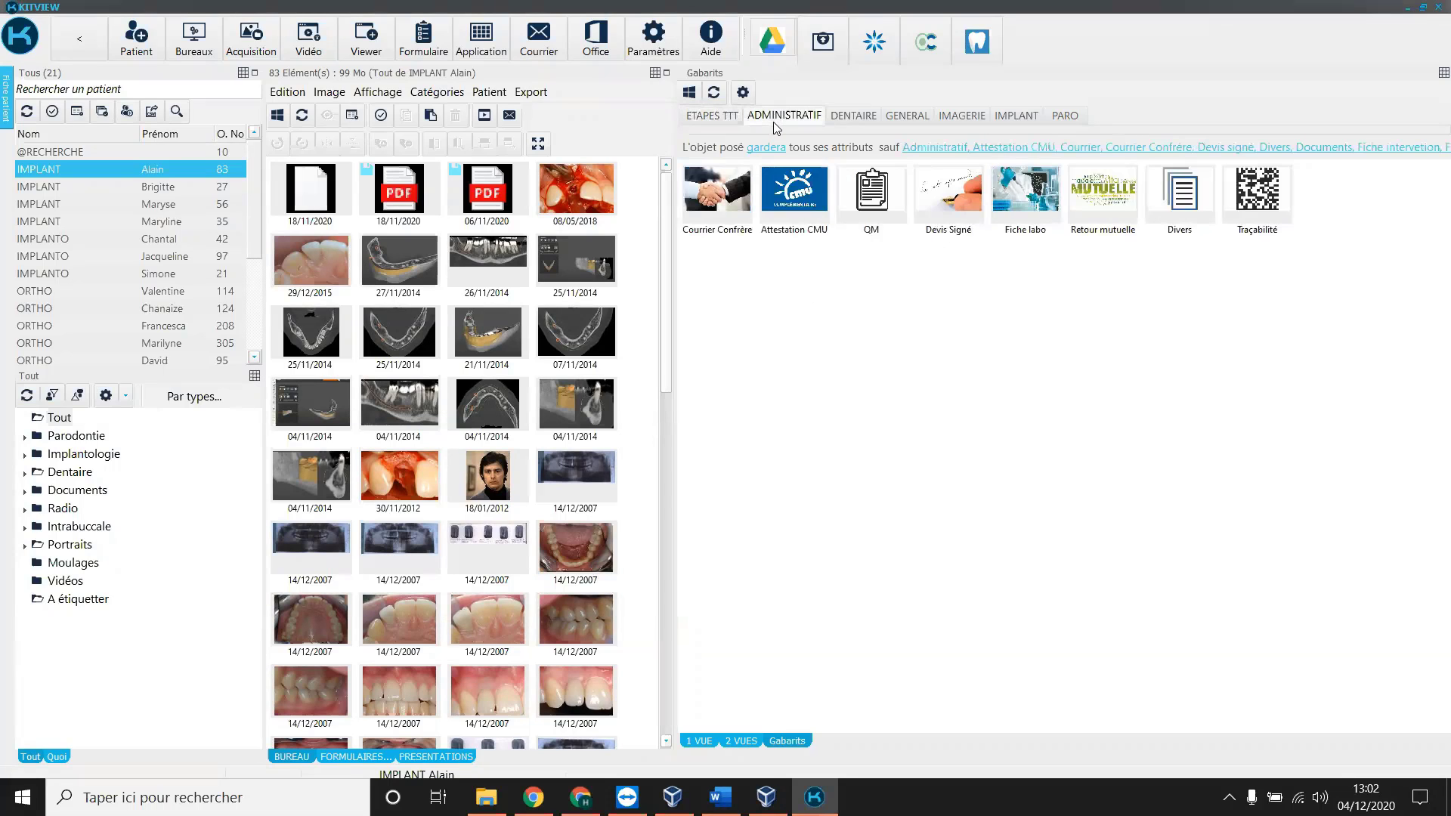
click(853, 120)
click(902, 119)
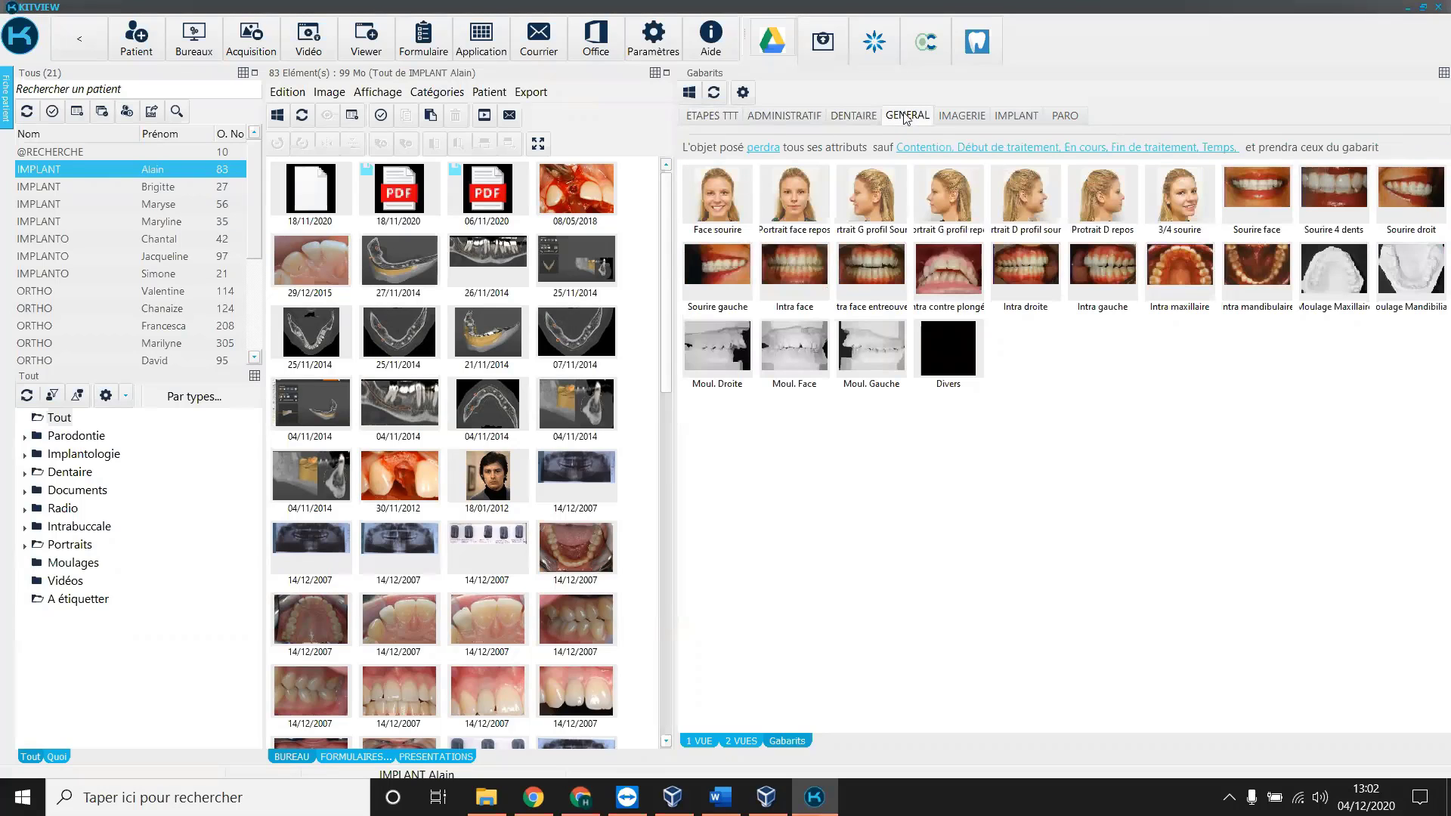
click(979, 123)
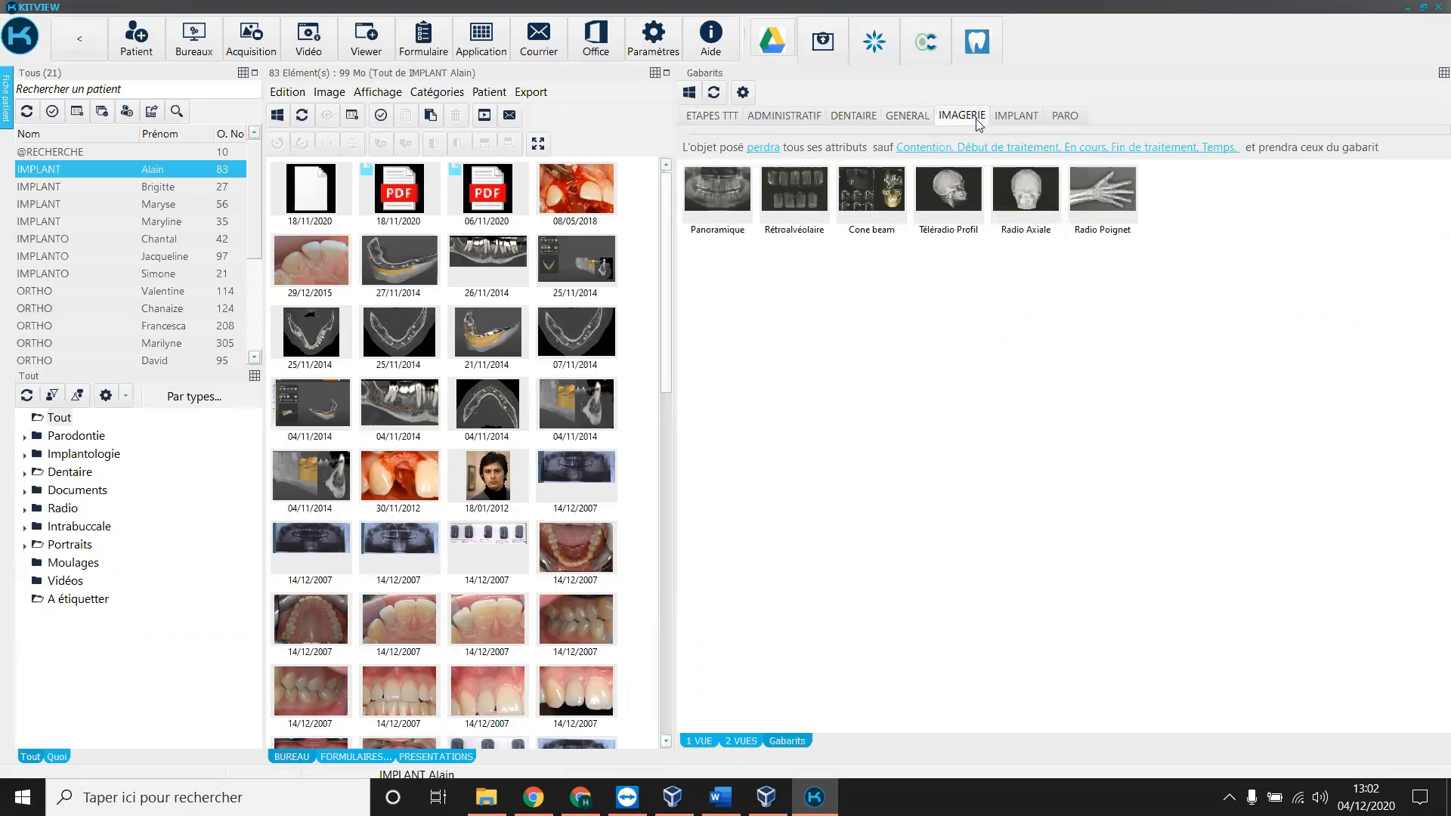
click(1037, 119)
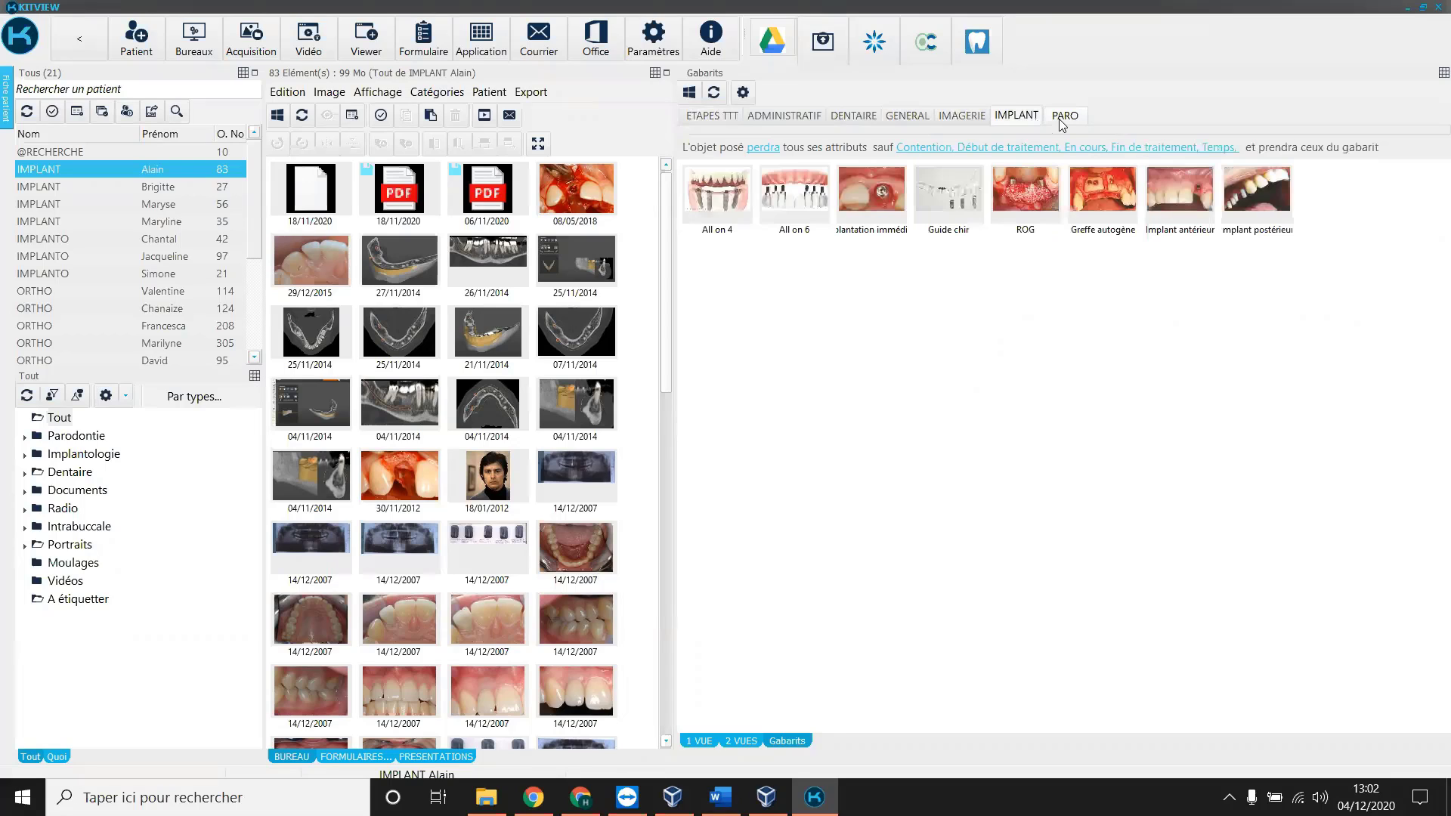
click(1059, 120)
click(710, 118)
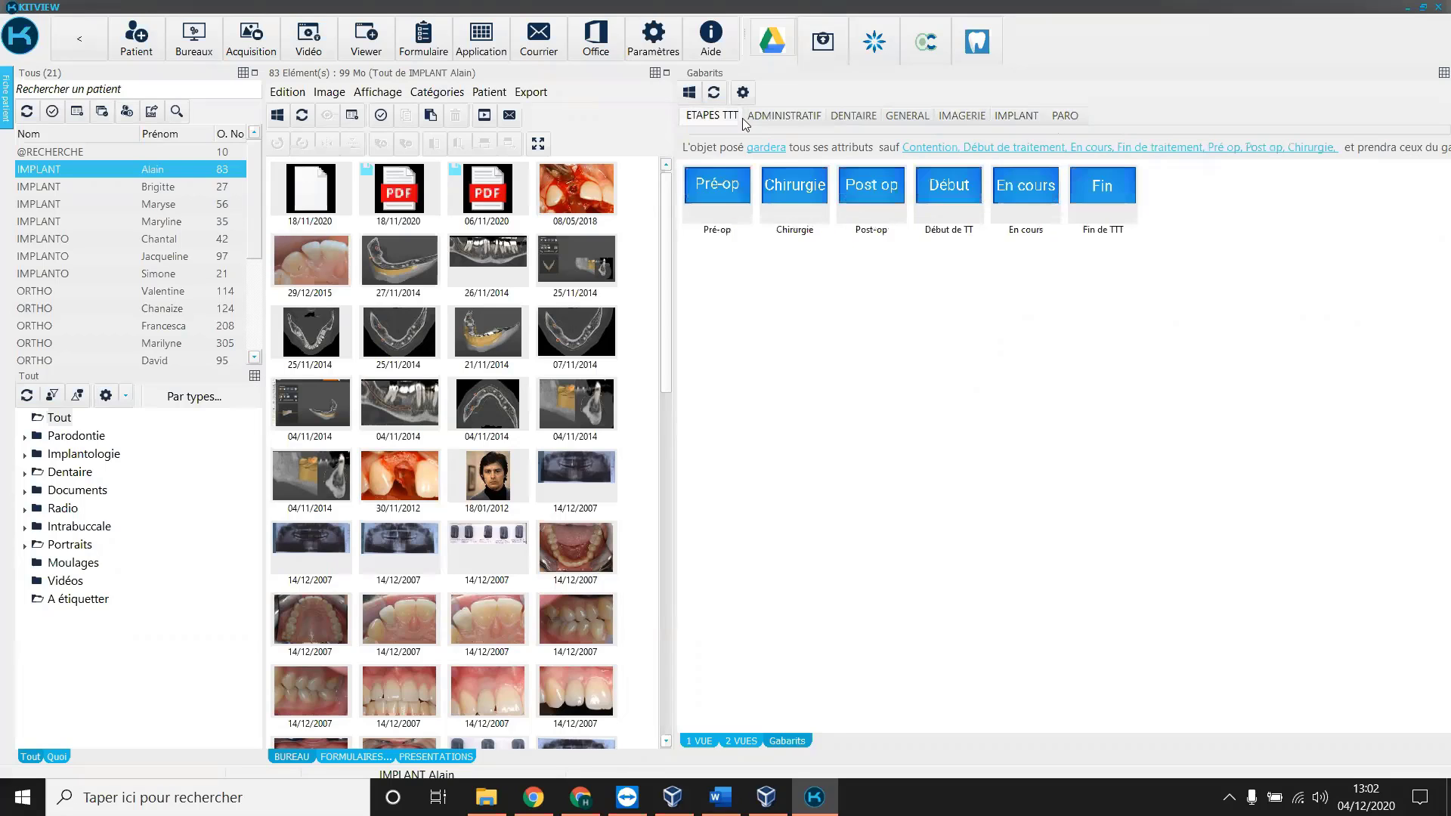
Examine the individual templates in the ADMINISTRATIF, DENTAIRE, GENERAL, IMAGERIE, IMPLANT and PARO categories, finishing on IMPLANT.
click(784, 118)
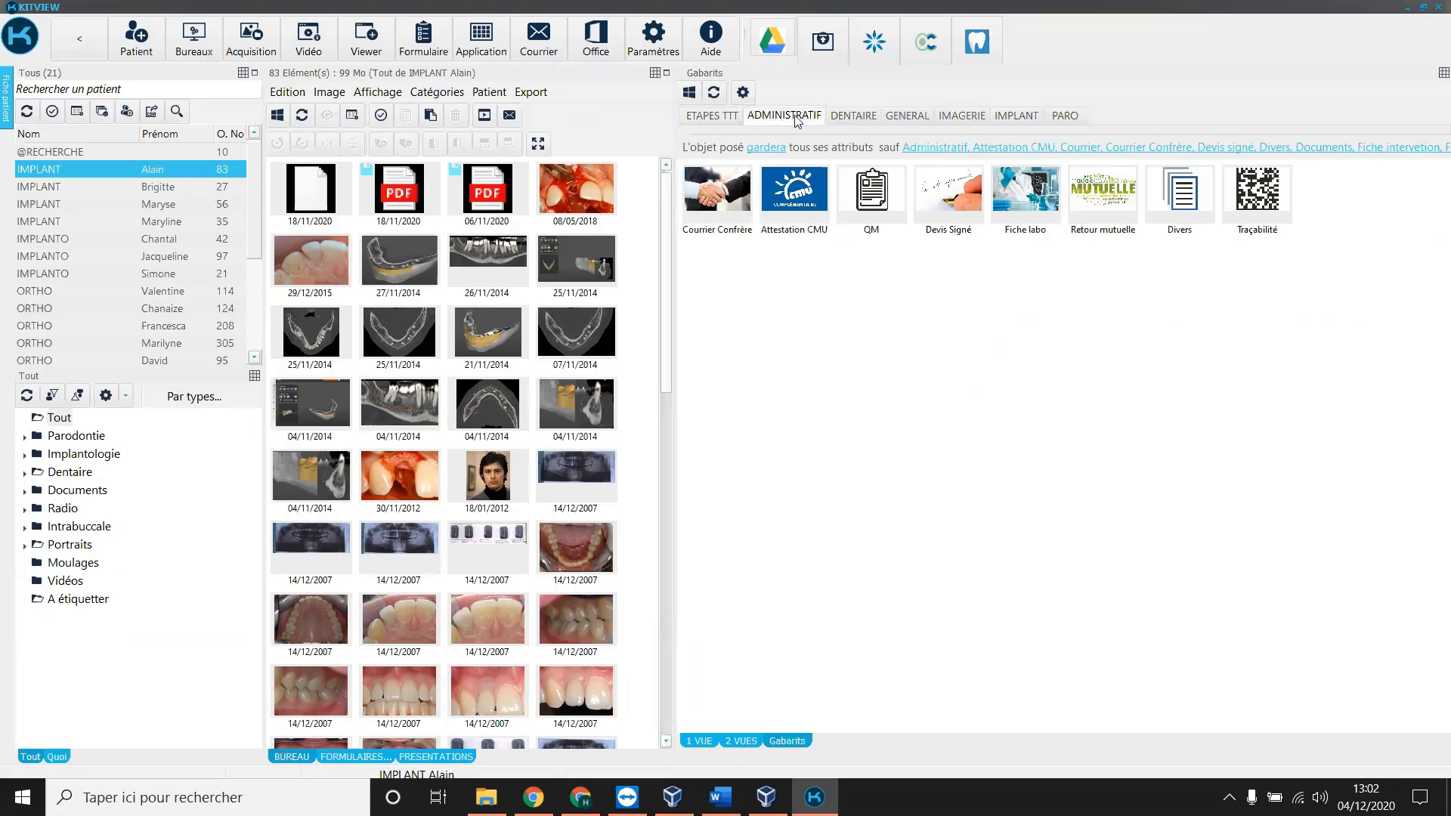
click(858, 117)
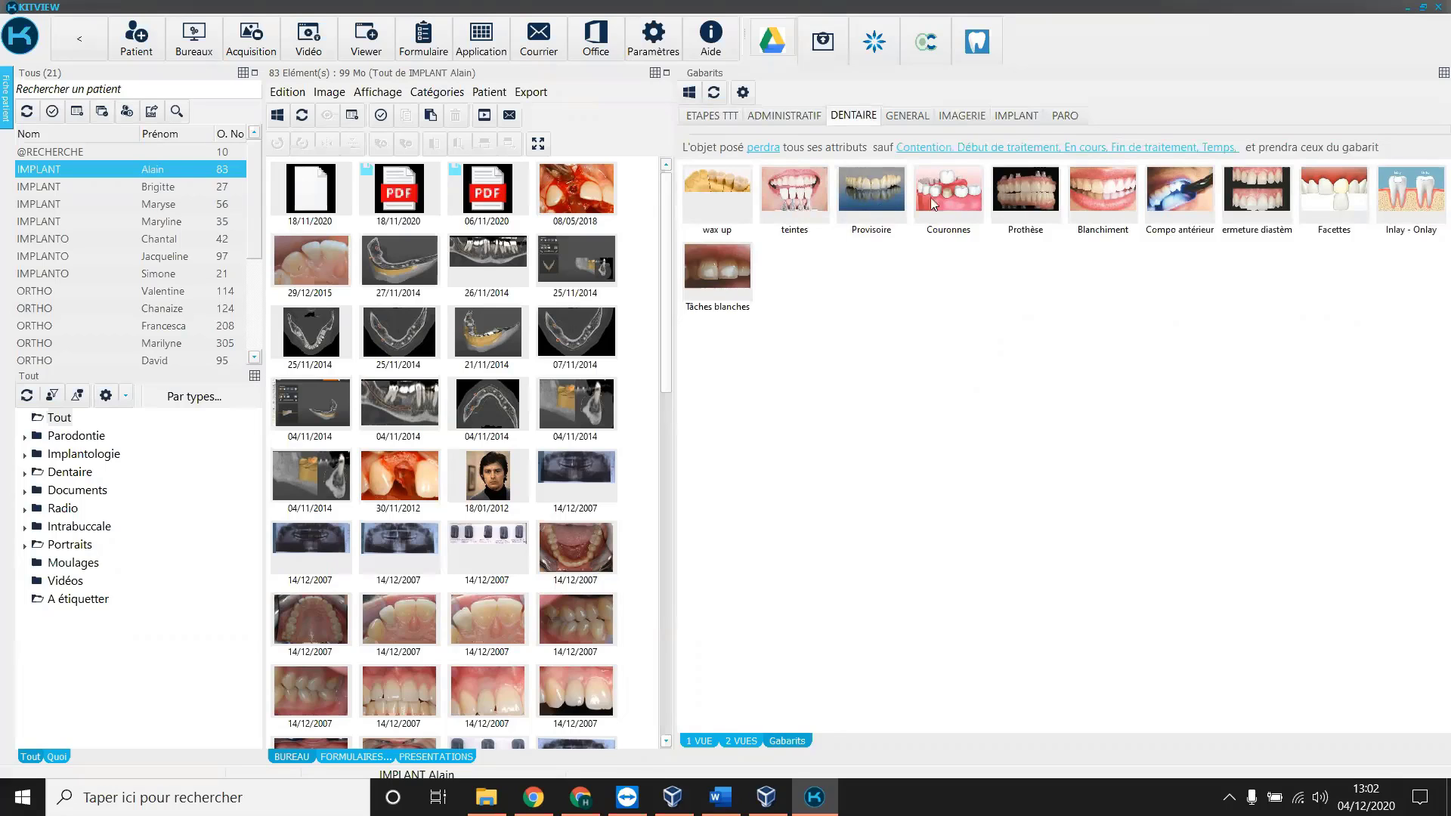
click(911, 117)
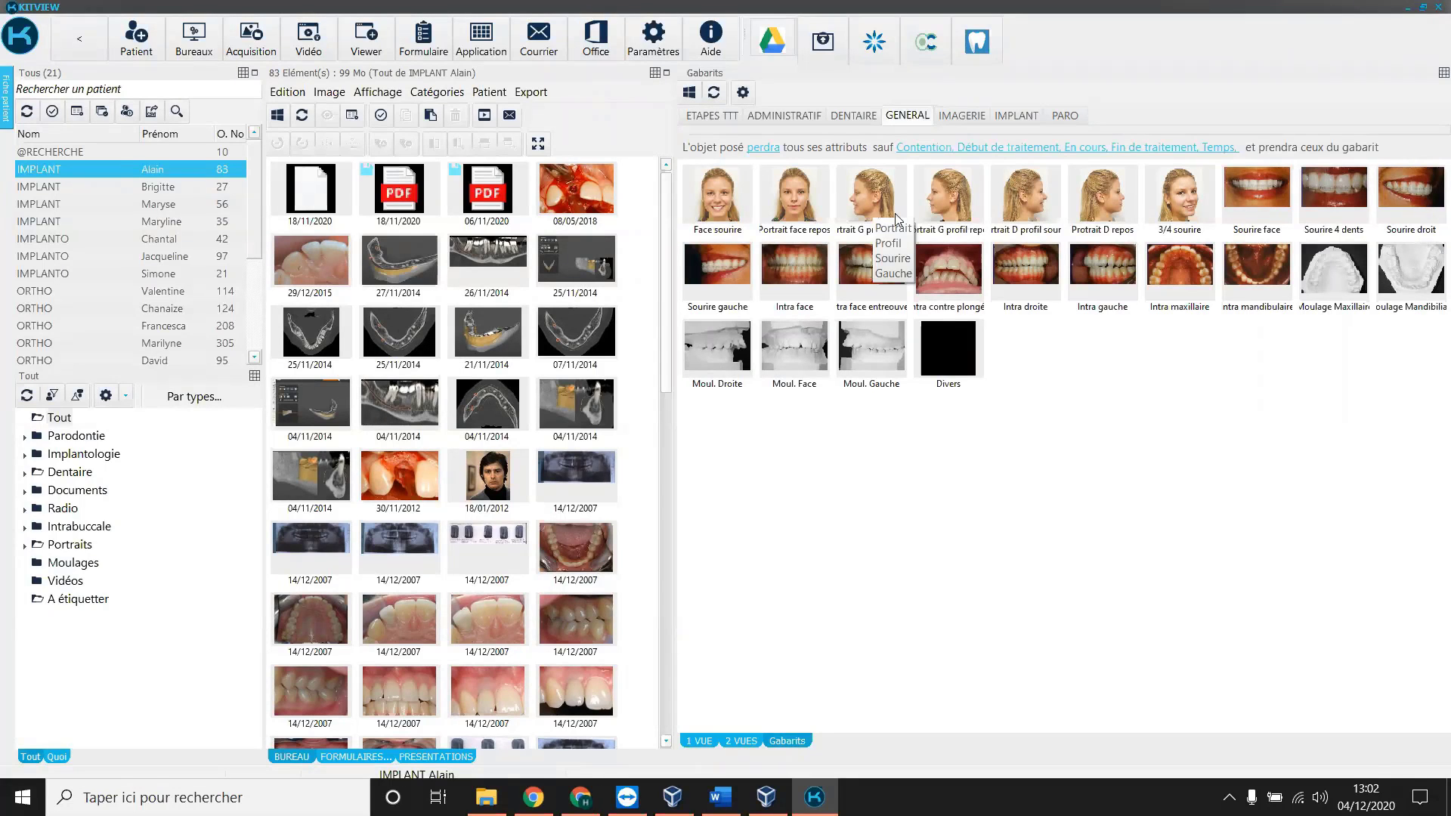
click(982, 119)
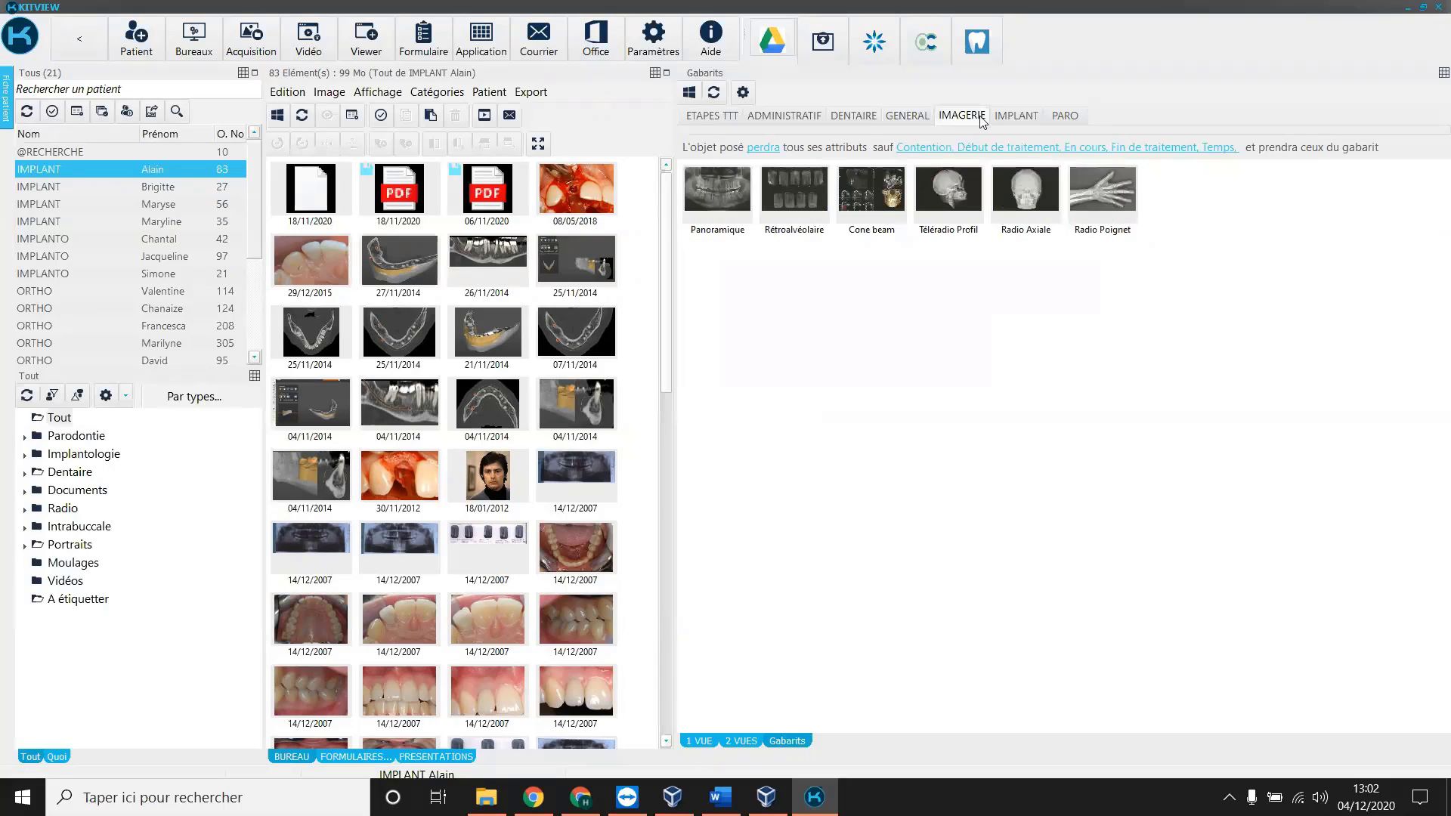
click(1010, 124)
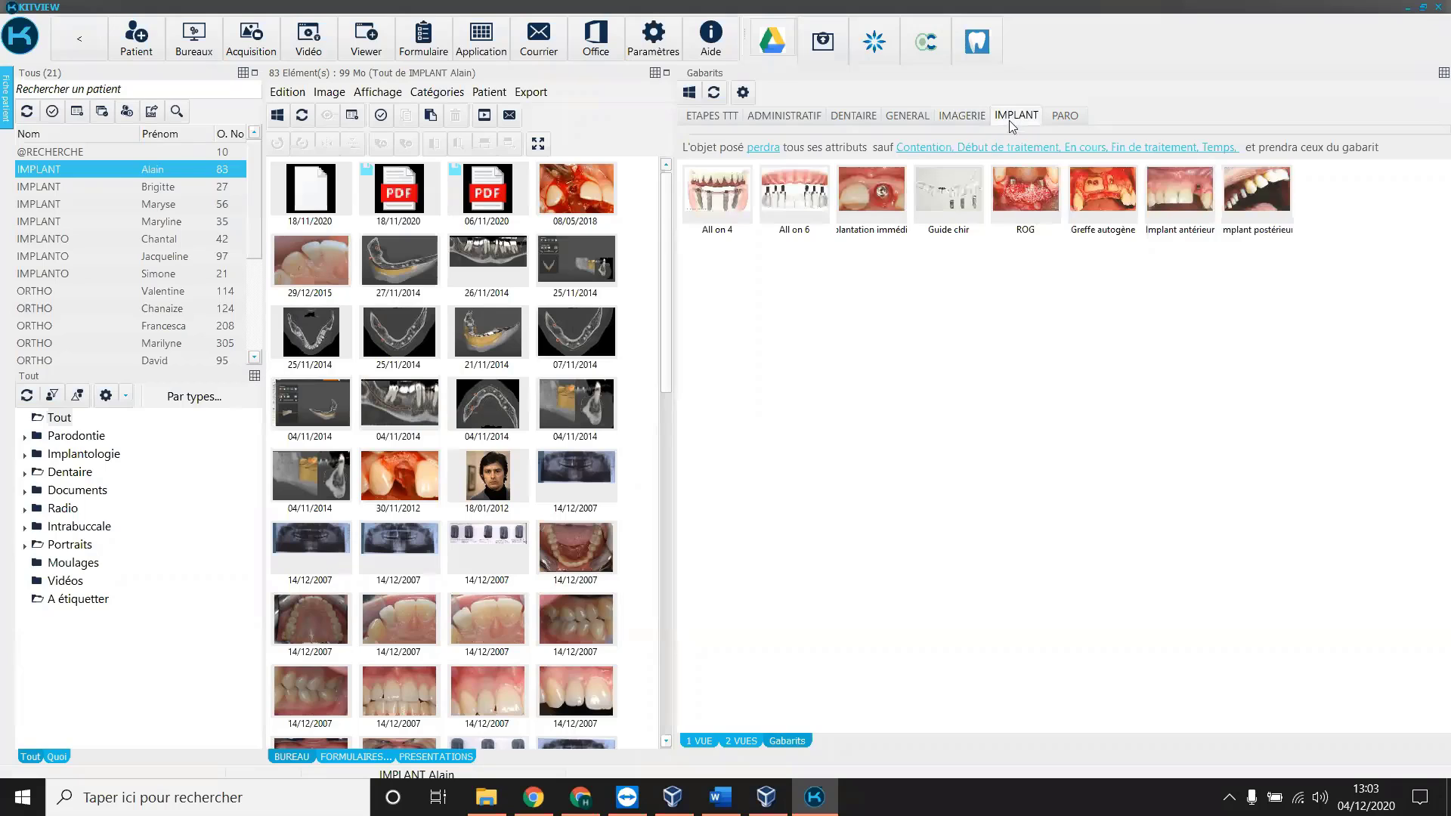
click(1065, 117)
click(1018, 118)
click(847, 118)
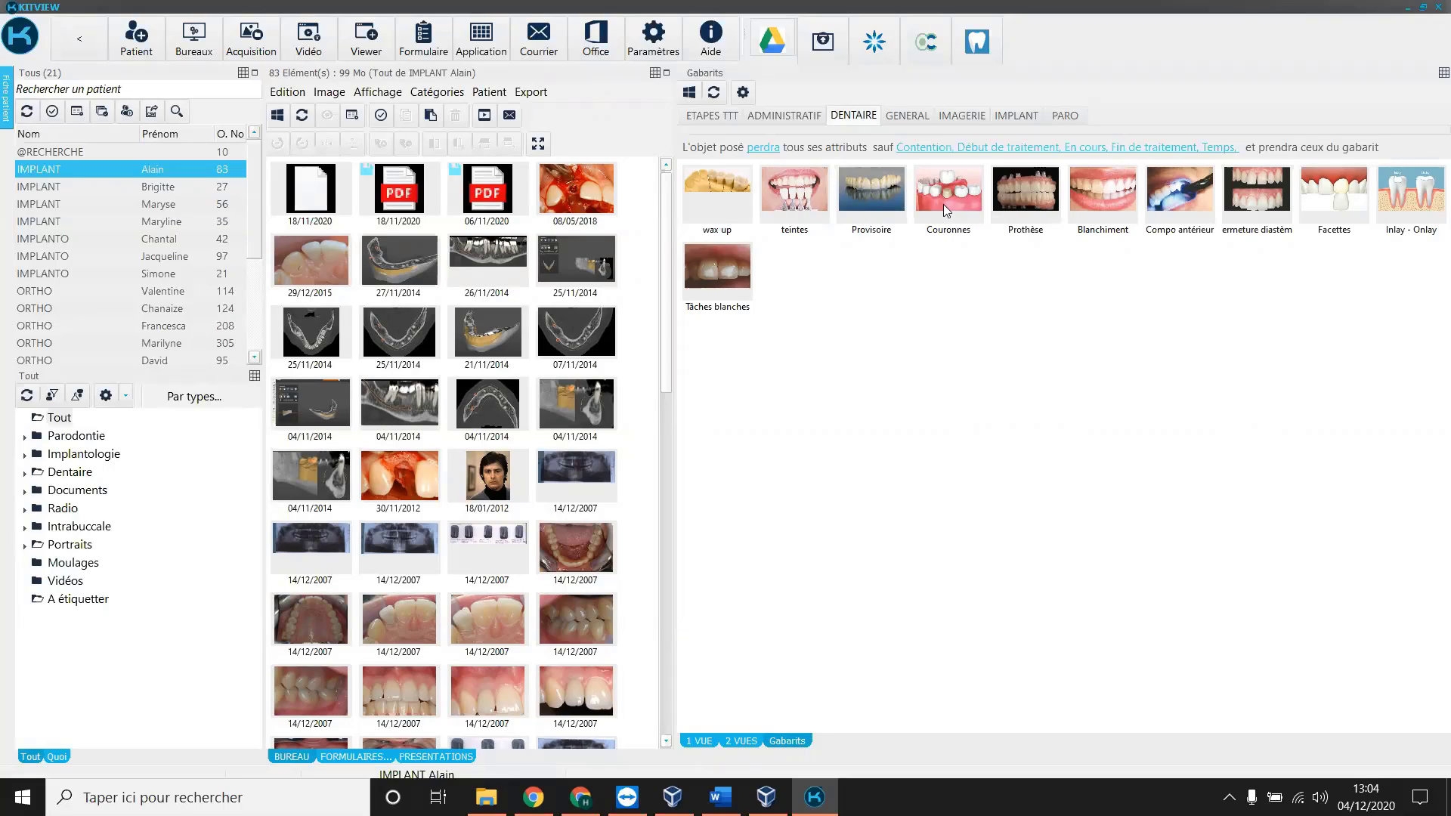
click(973, 119)
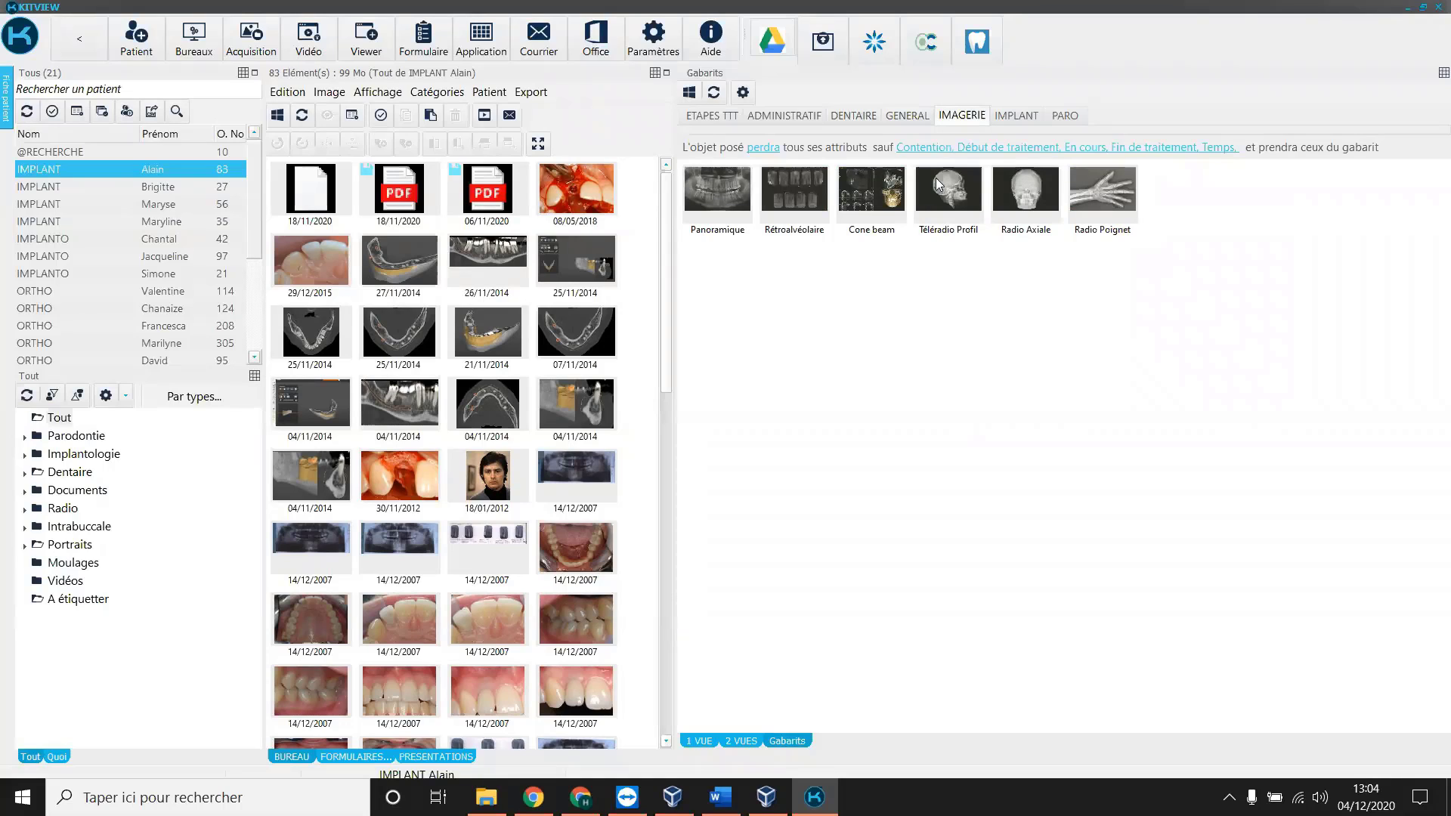
click(1013, 116)
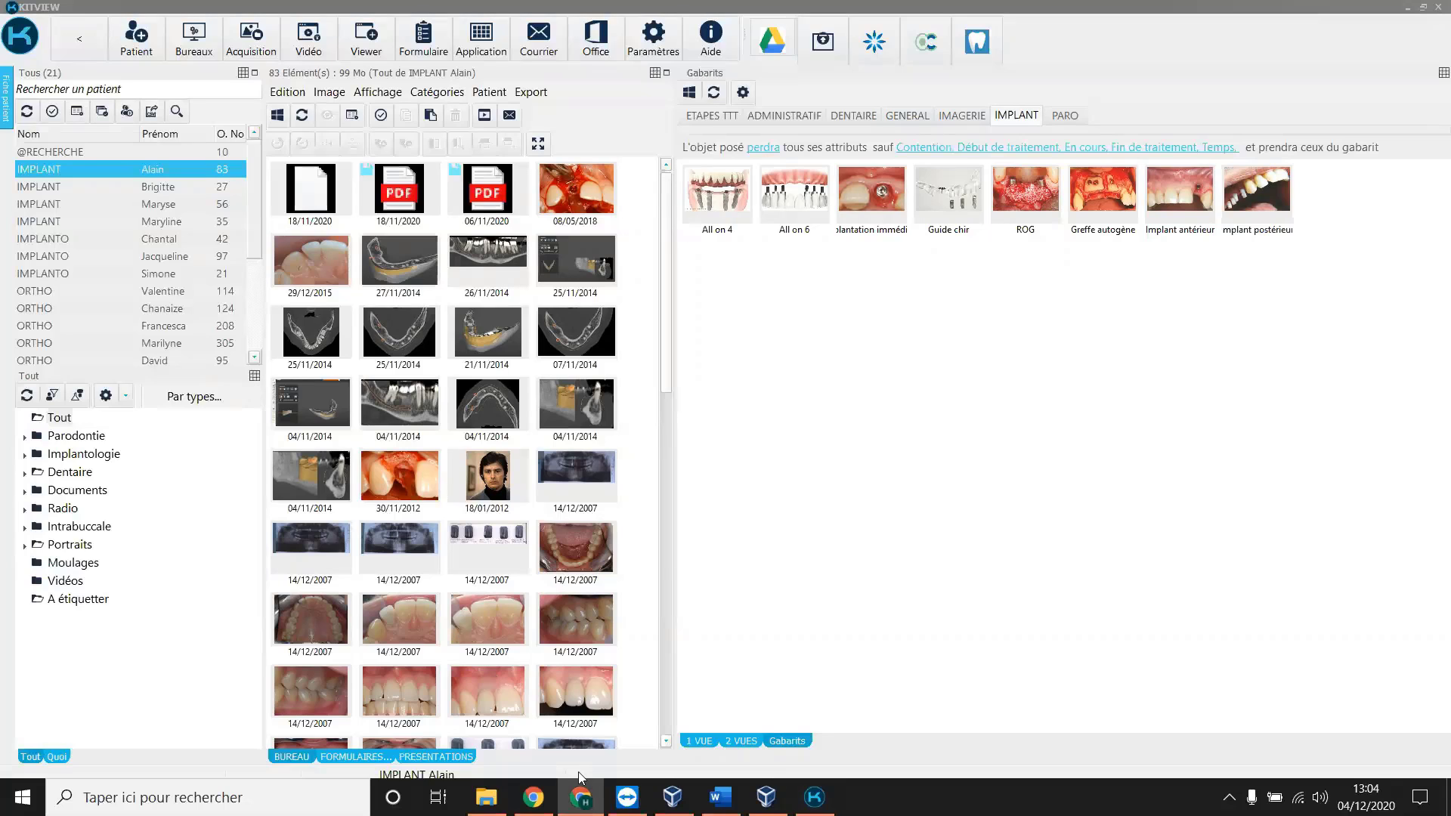
Import 2.jpg from the Windows images folder into the patient's file through the Greffe autogène template.
click(486, 797)
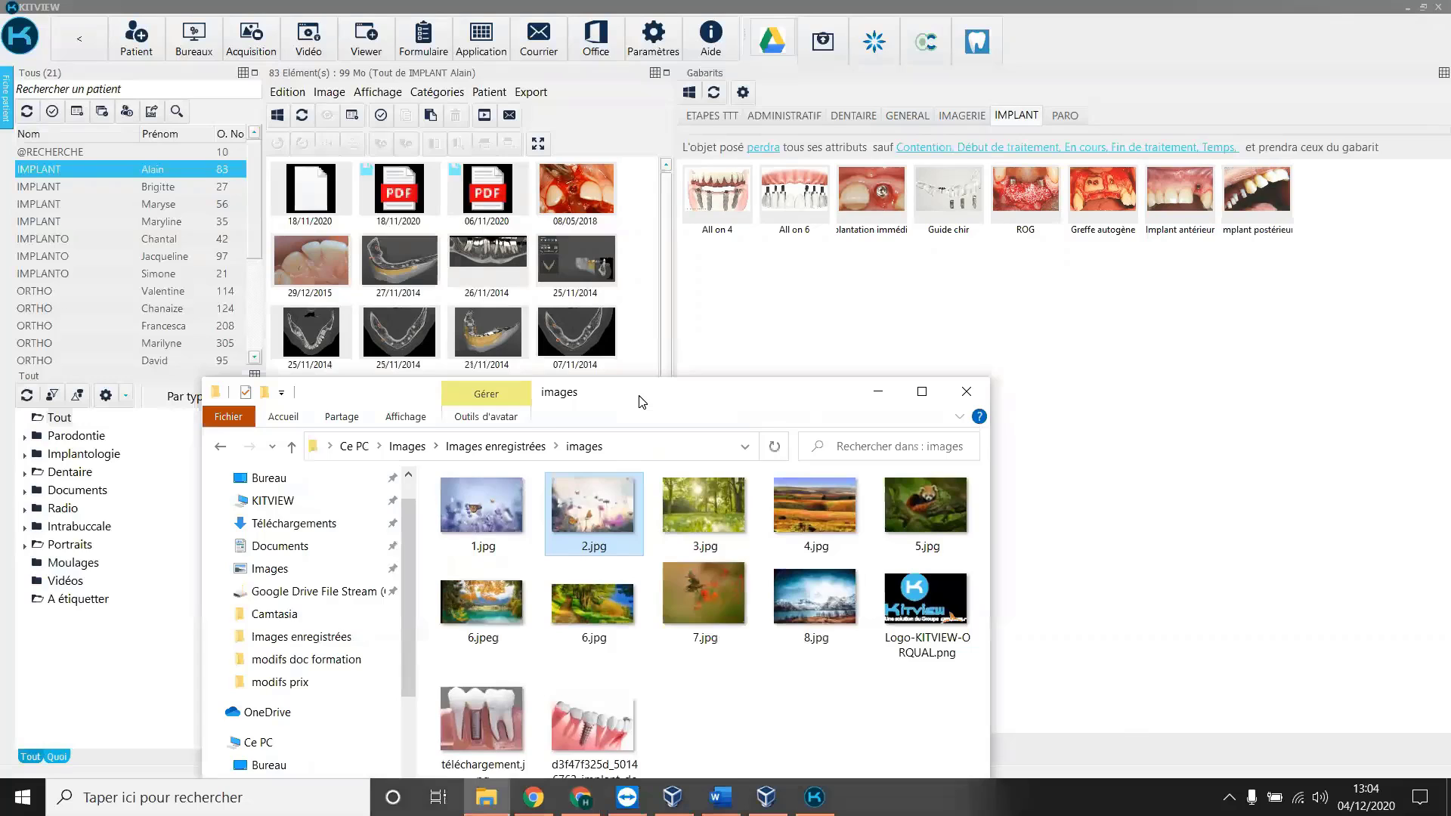
drag(642, 401, 672, 412)
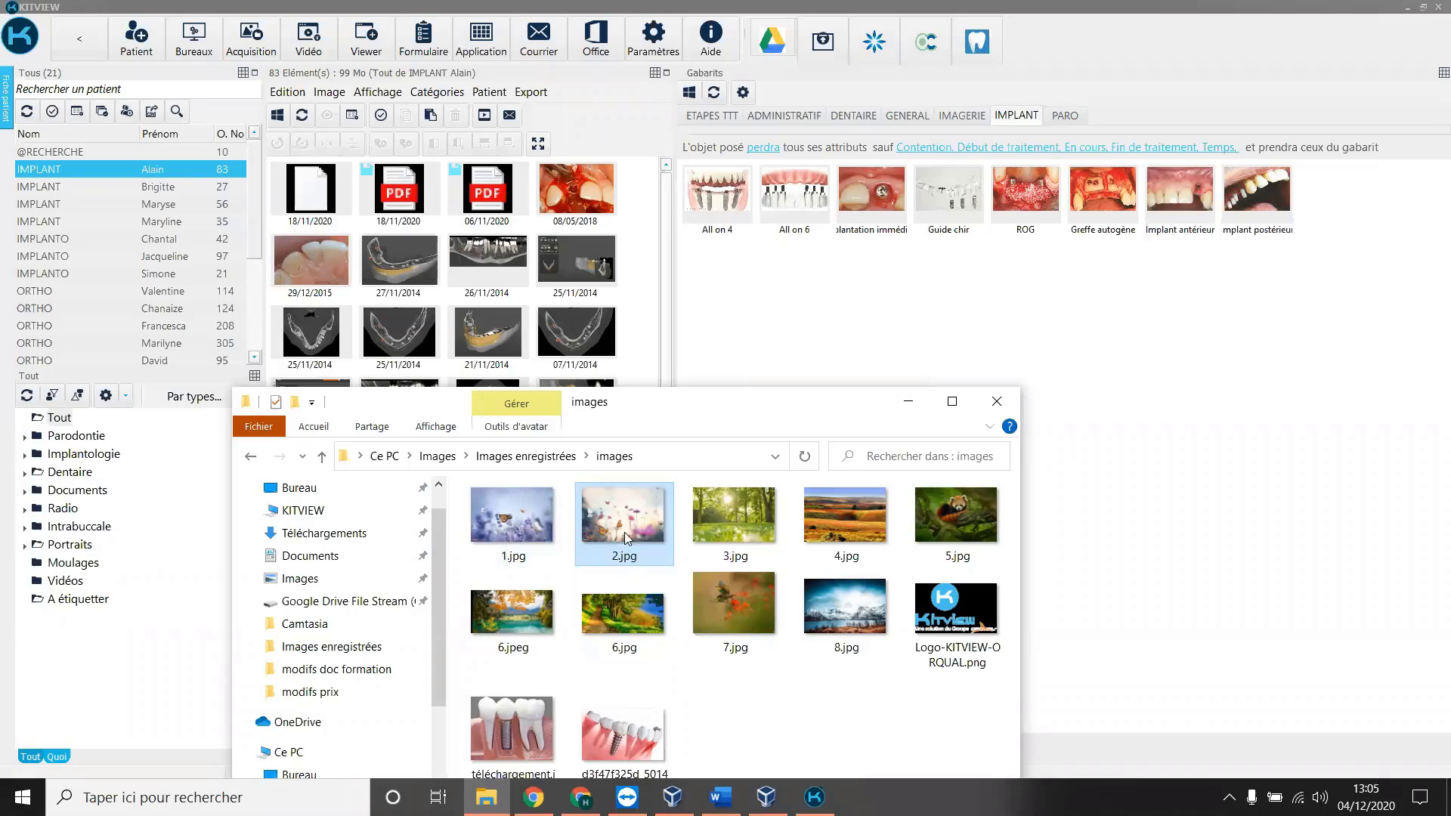
drag(625, 532, 1100, 192)
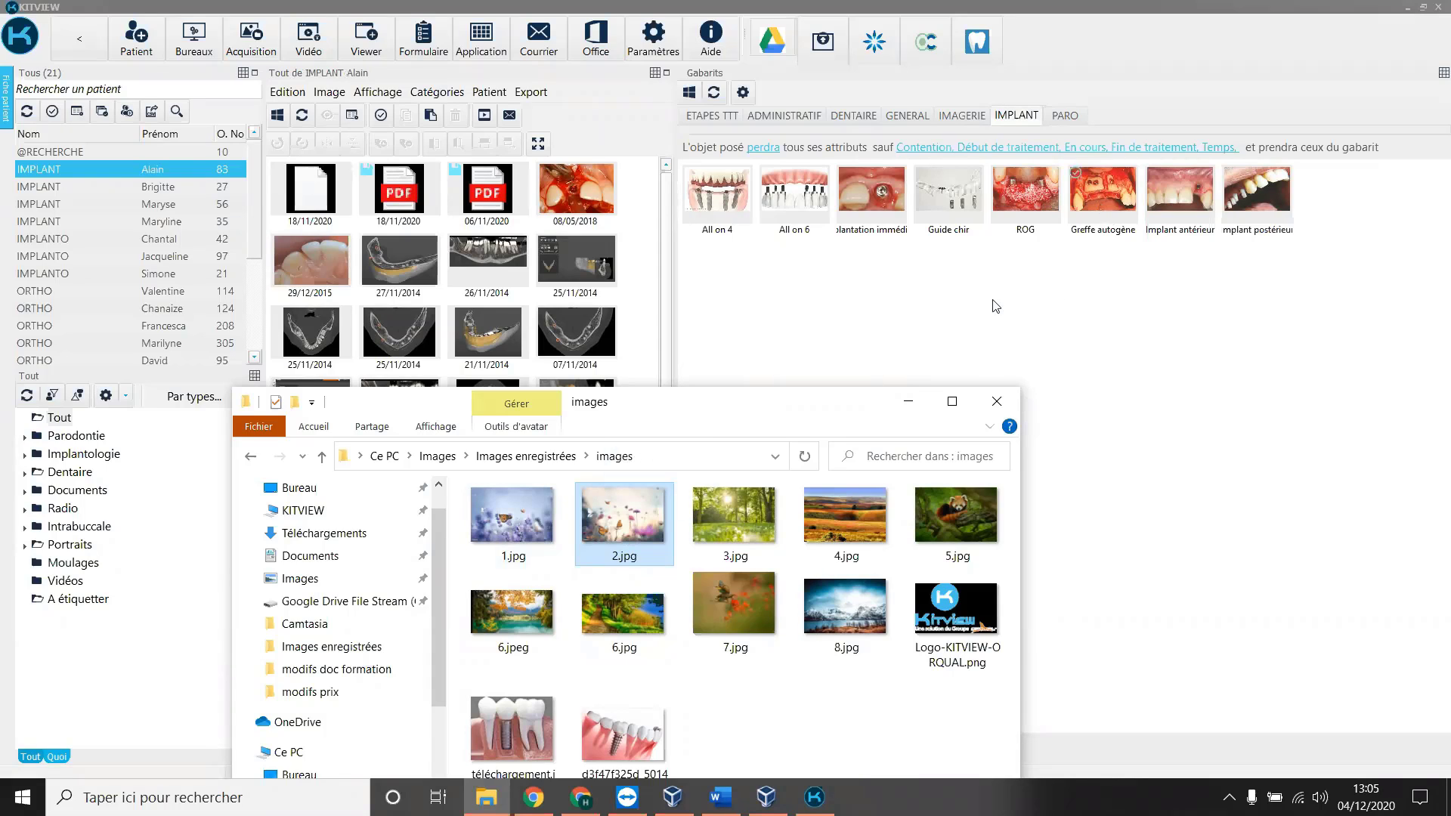
click(912, 401)
Find the imported flower picture among the patient's images and view it in the single-view layout.
scroll(446, 475, down, 10)
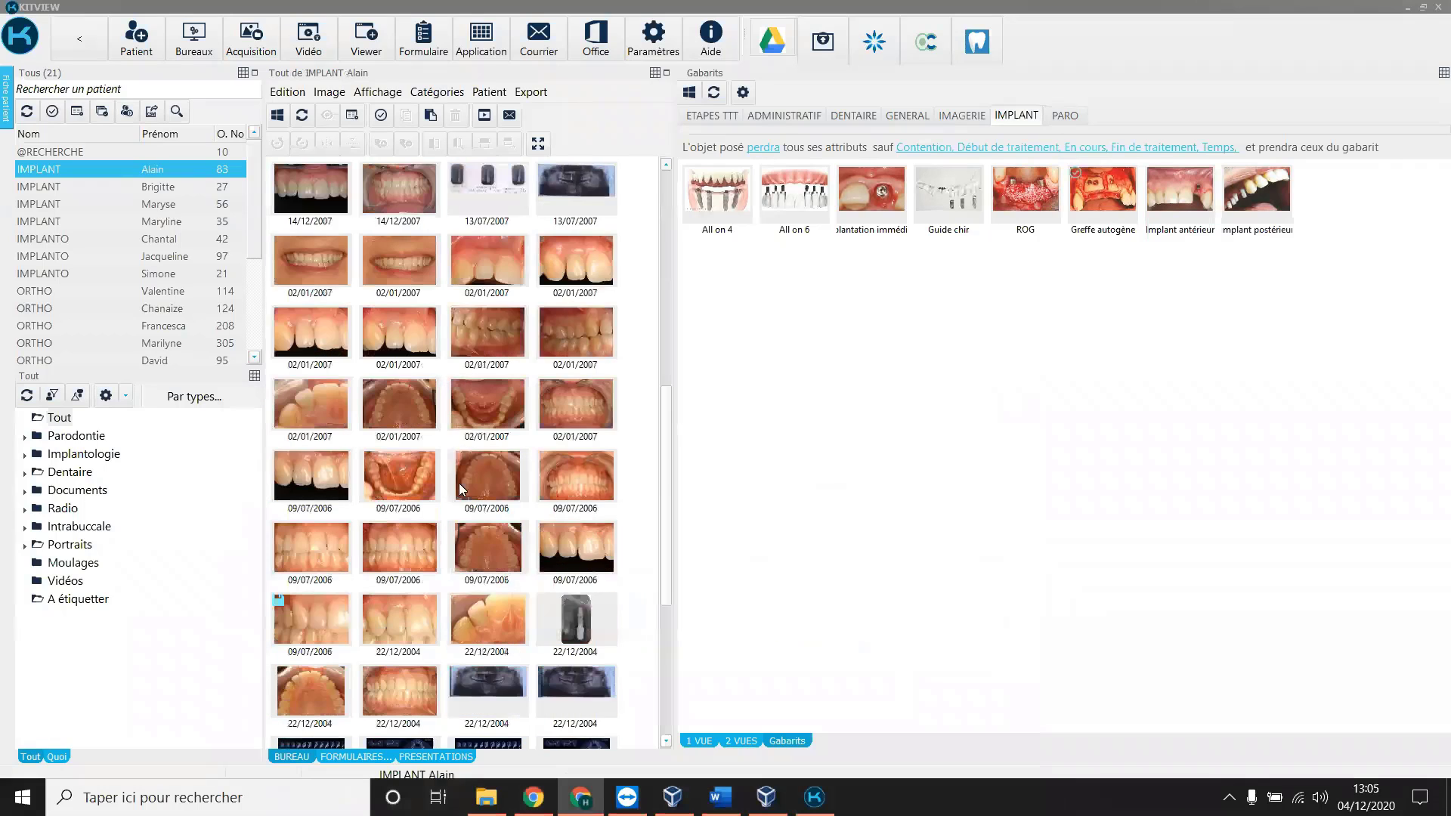
click(699, 741)
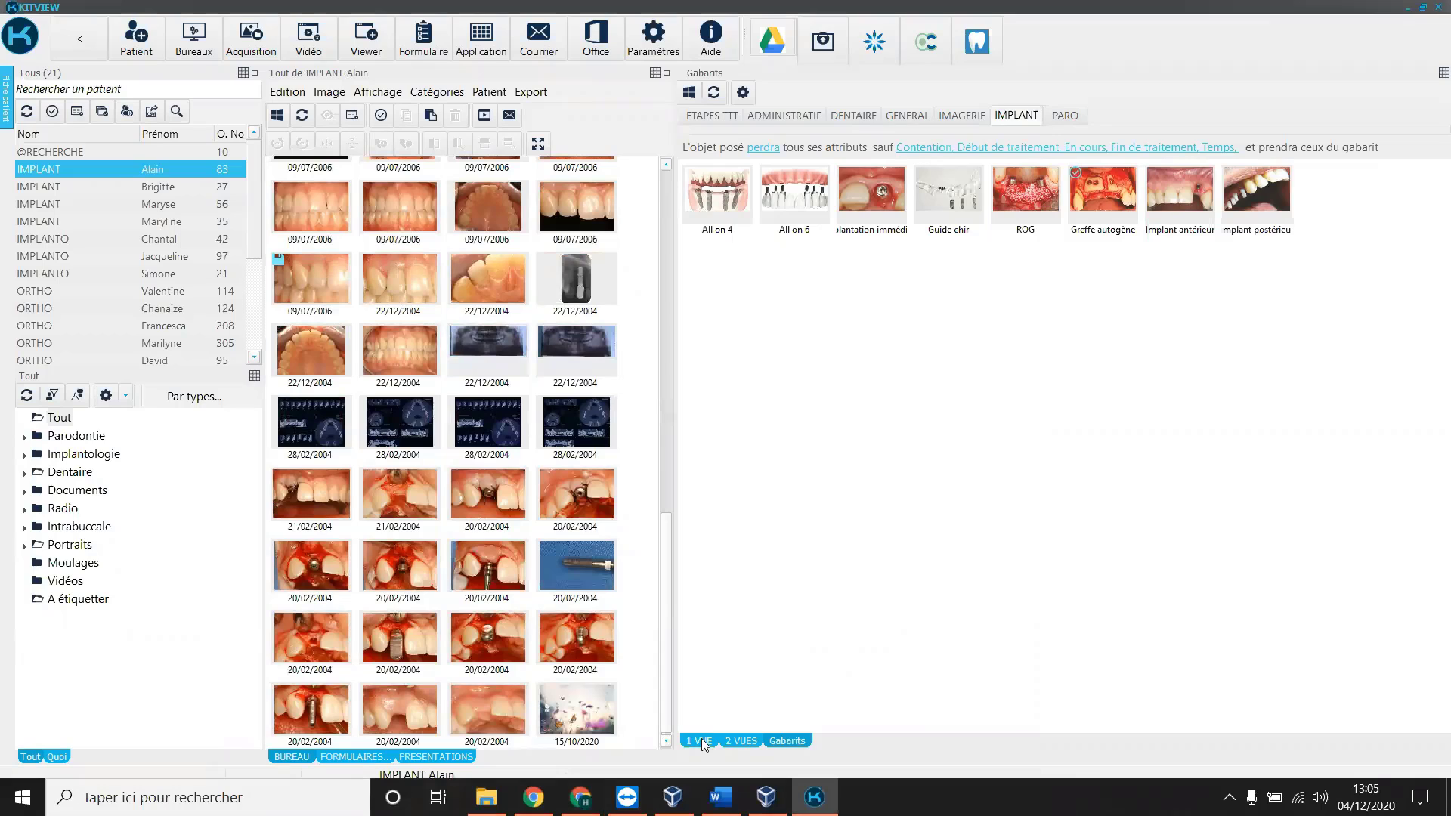
click(572, 720)
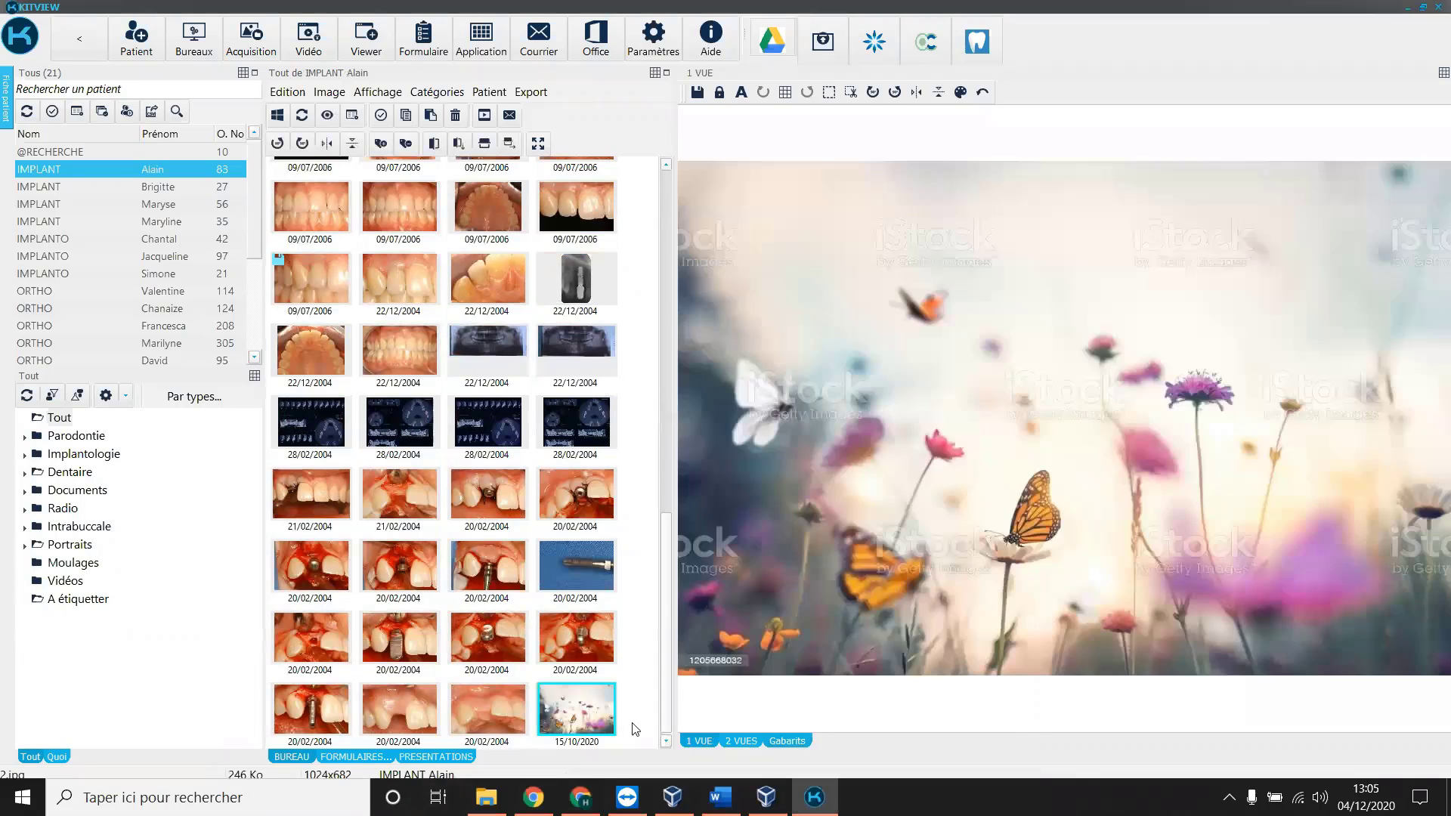
Apply the Implantation immédiate template to the patient's first photo dated 20/02/2004.
click(787, 741)
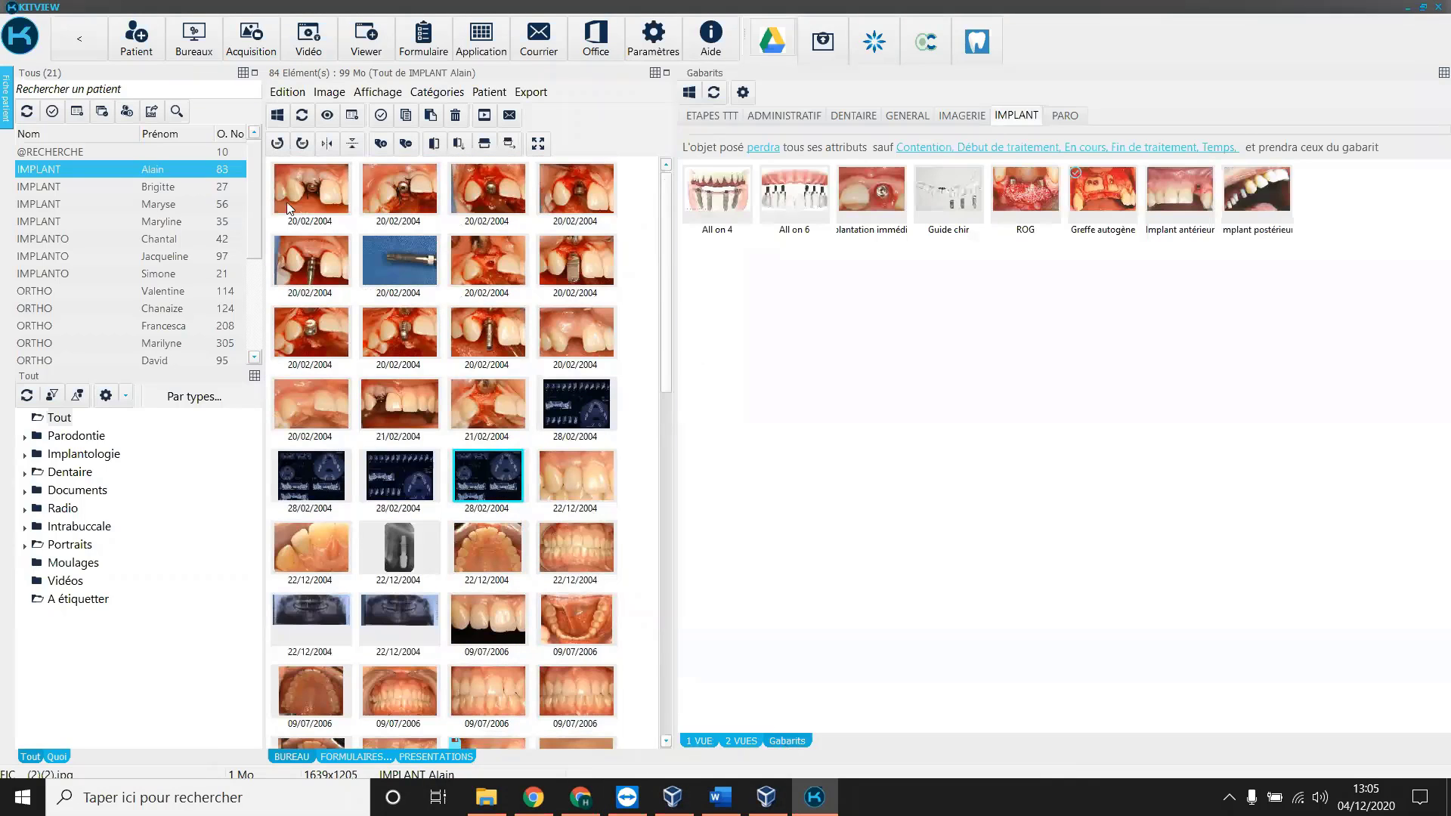
drag(296, 193, 878, 210)
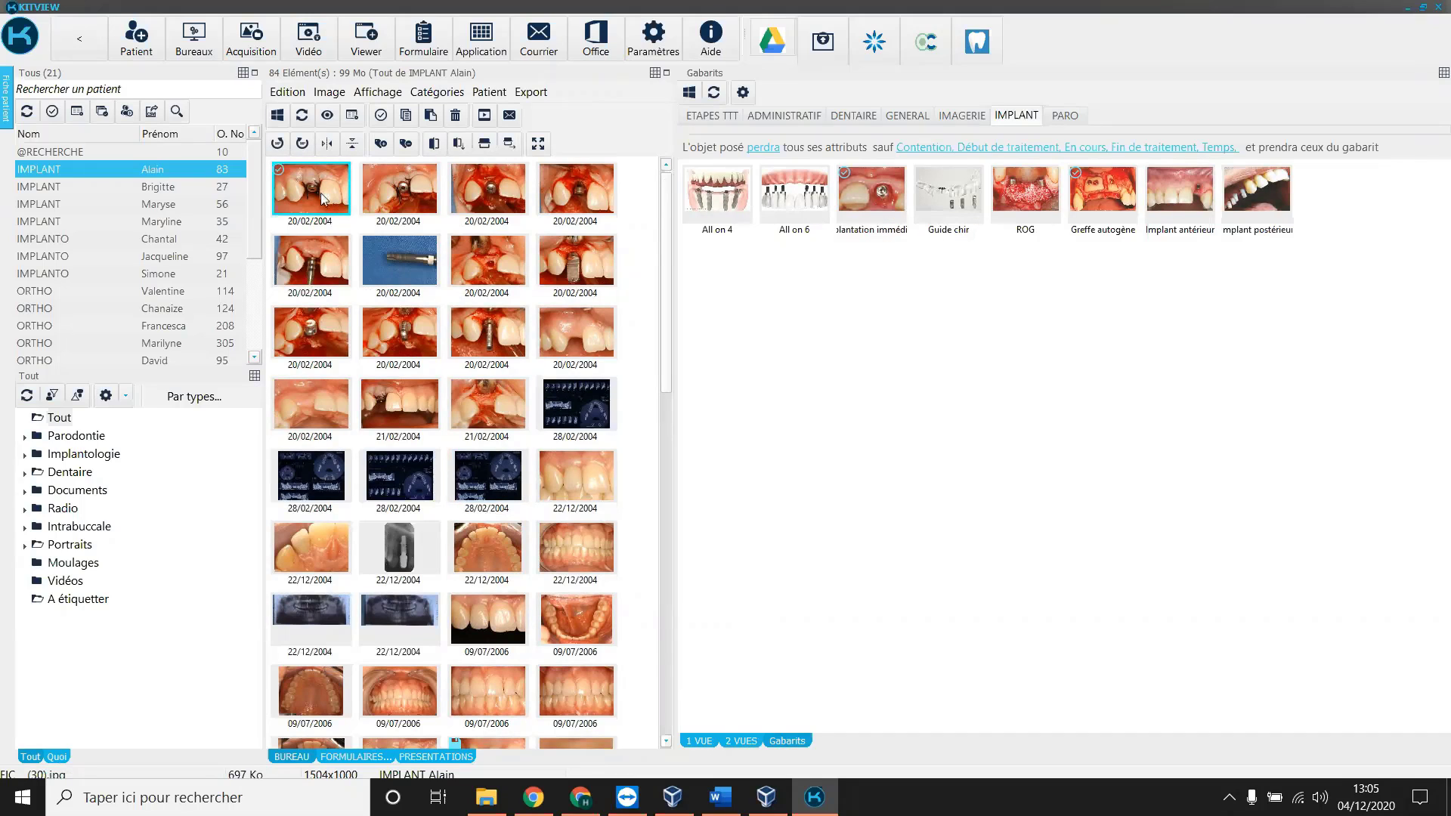
mouse_move(322, 198)
mouse_move(306, 202)
Check the images filed under Implantologie and its subcategories, ending with all of the patient's images listed.
click(74, 460)
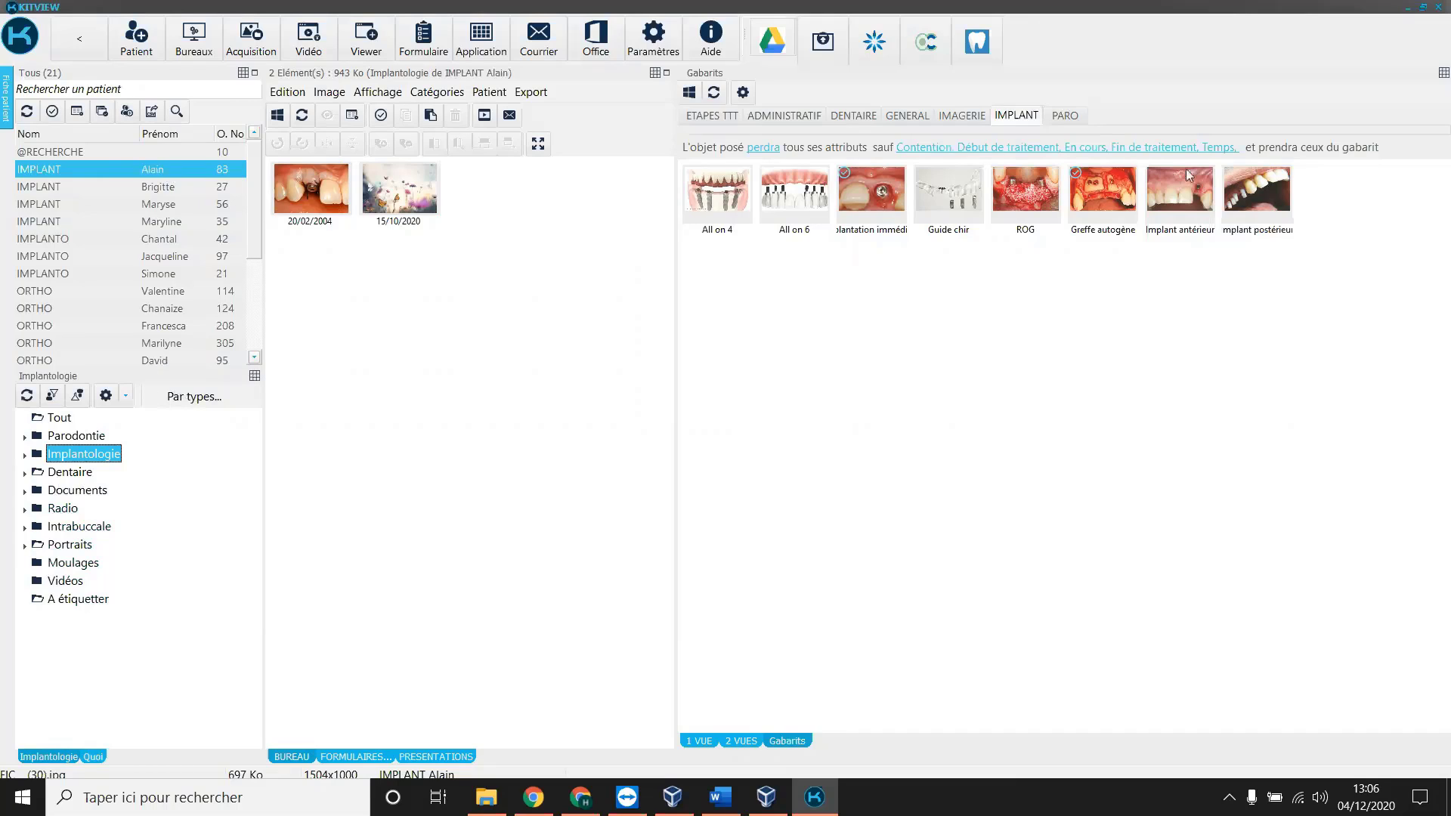
click(33, 456)
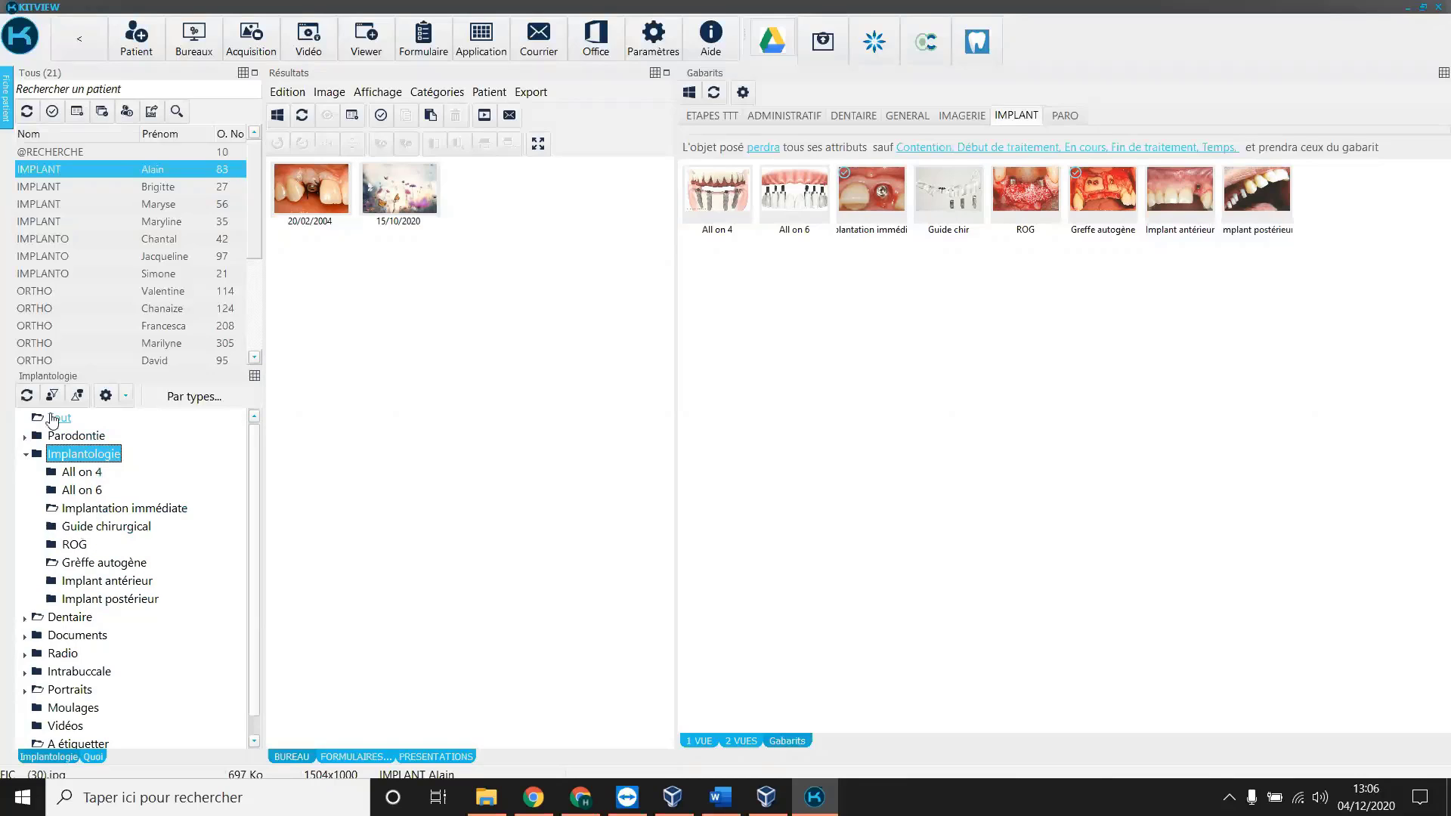
click(76, 418)
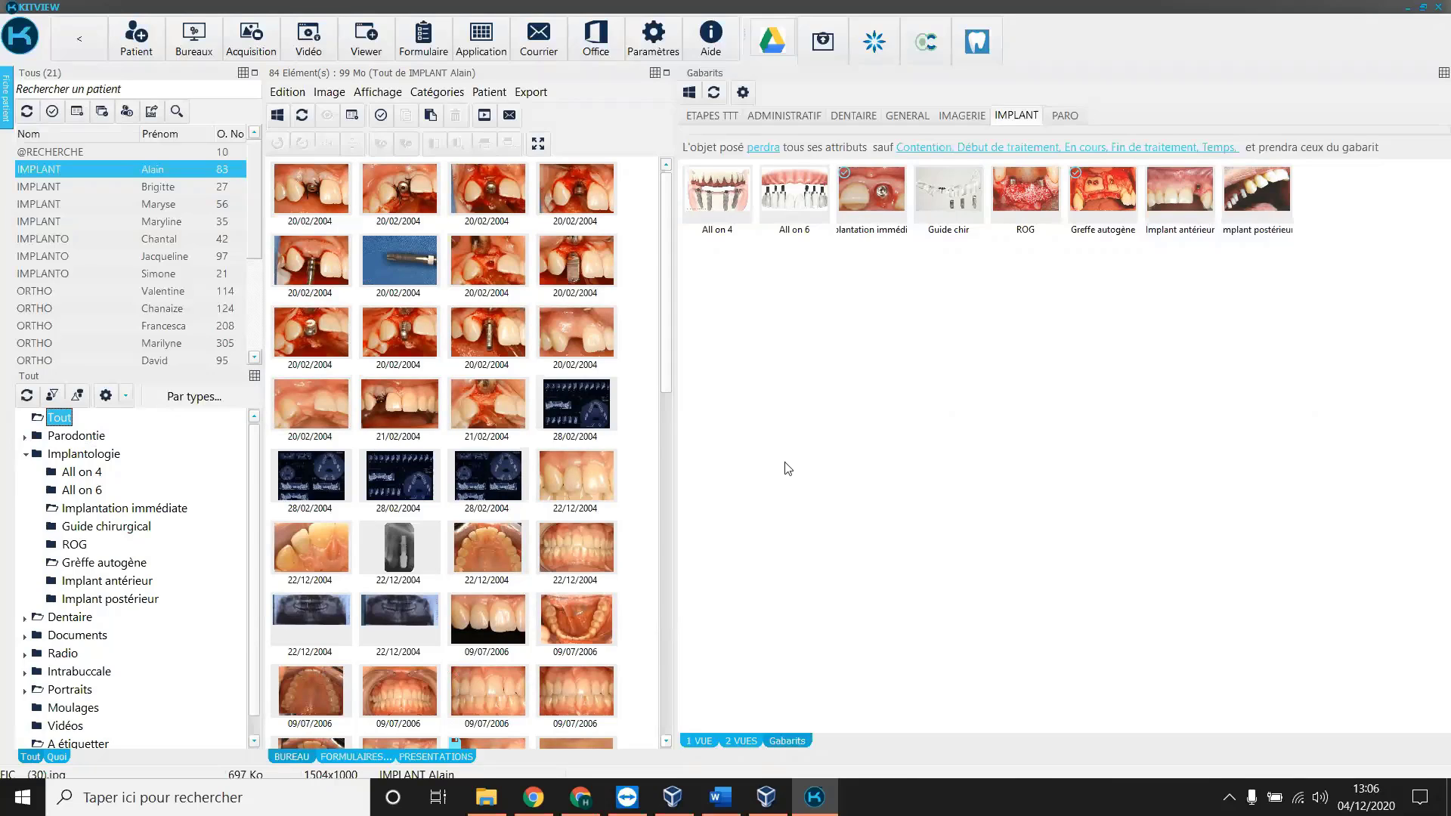
click(26, 456)
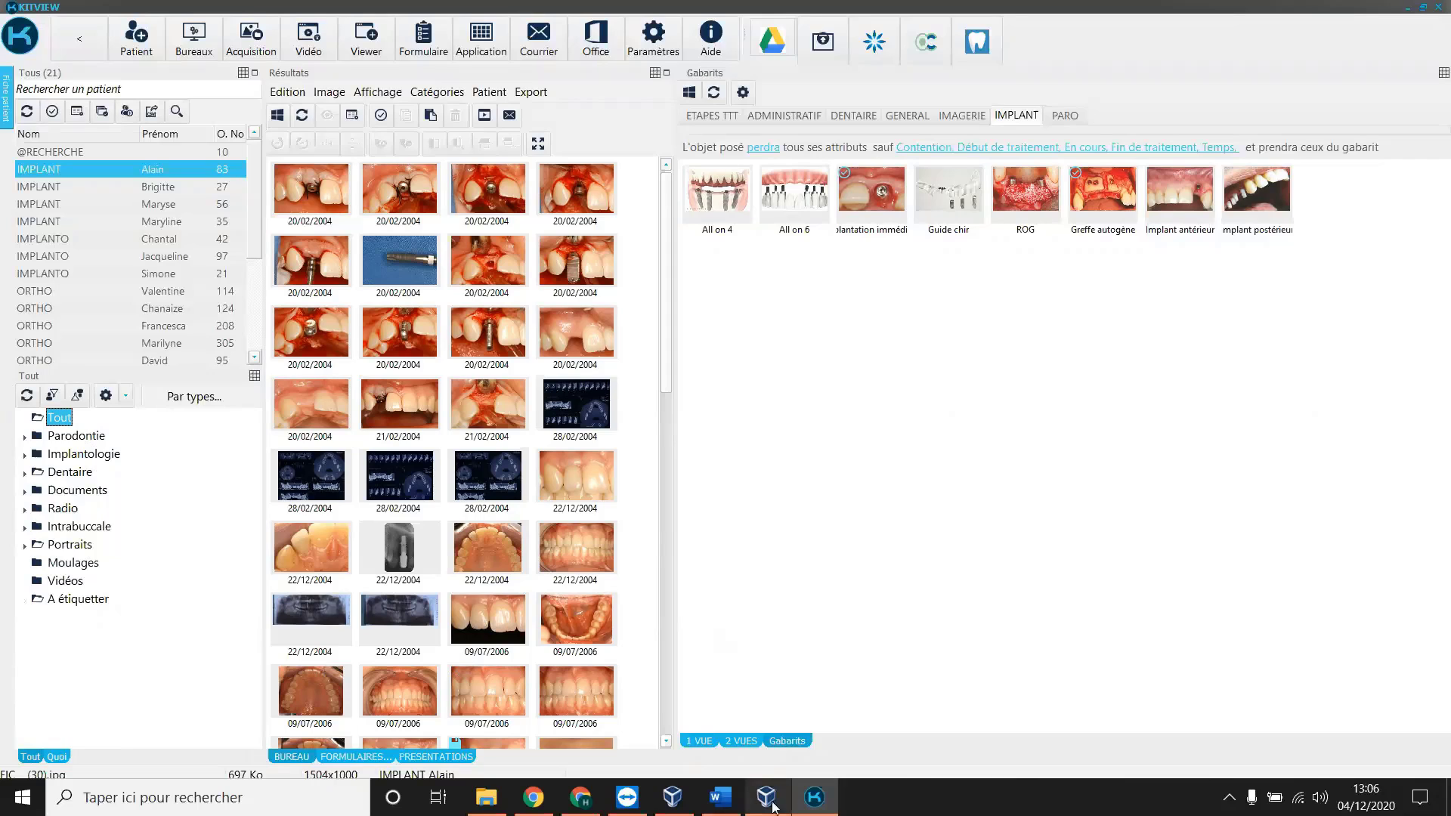
Show the IMAGERIE templates and review the general administration options in the media library settings.
mouse_move(581, 807)
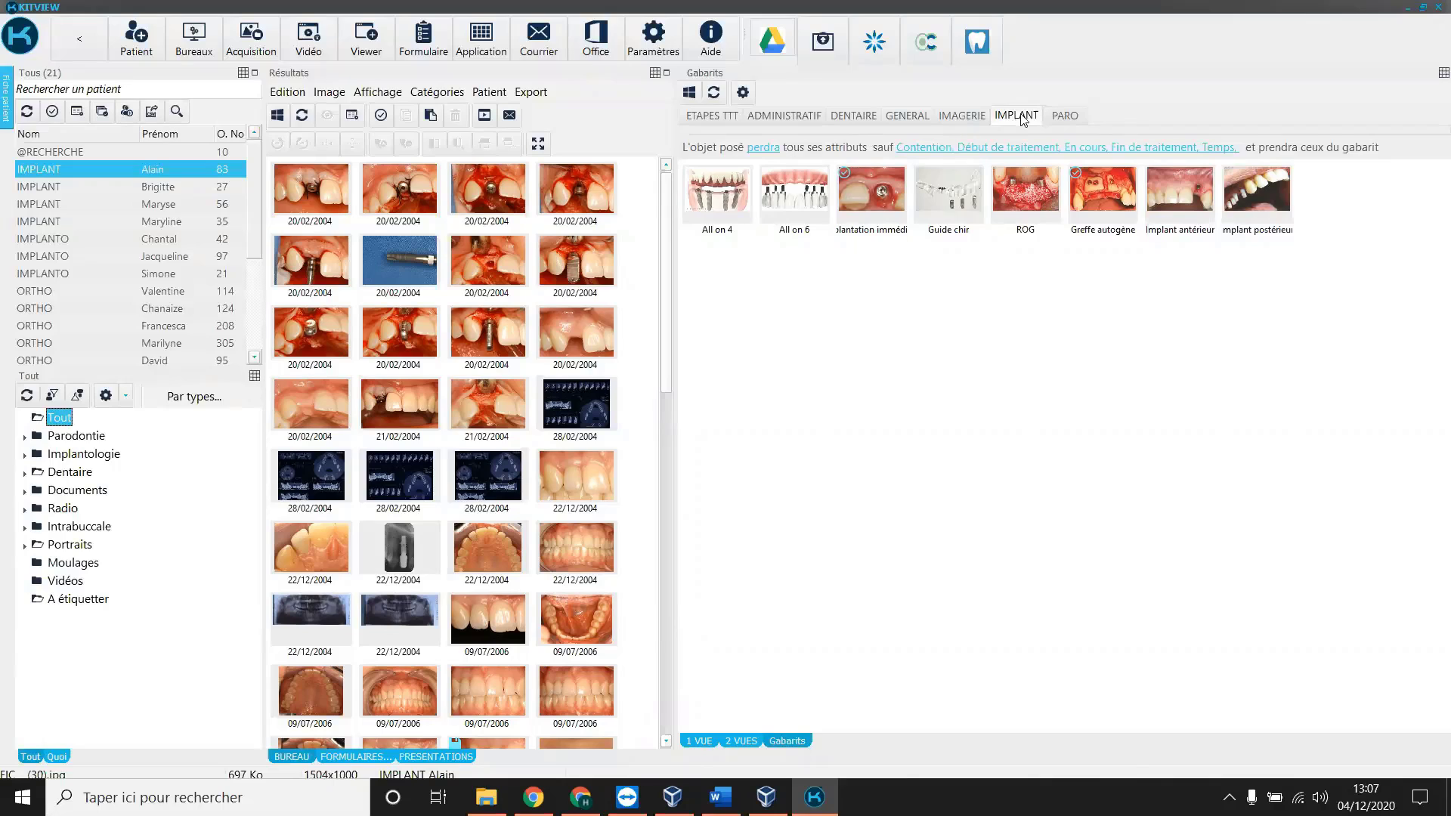
click(961, 116)
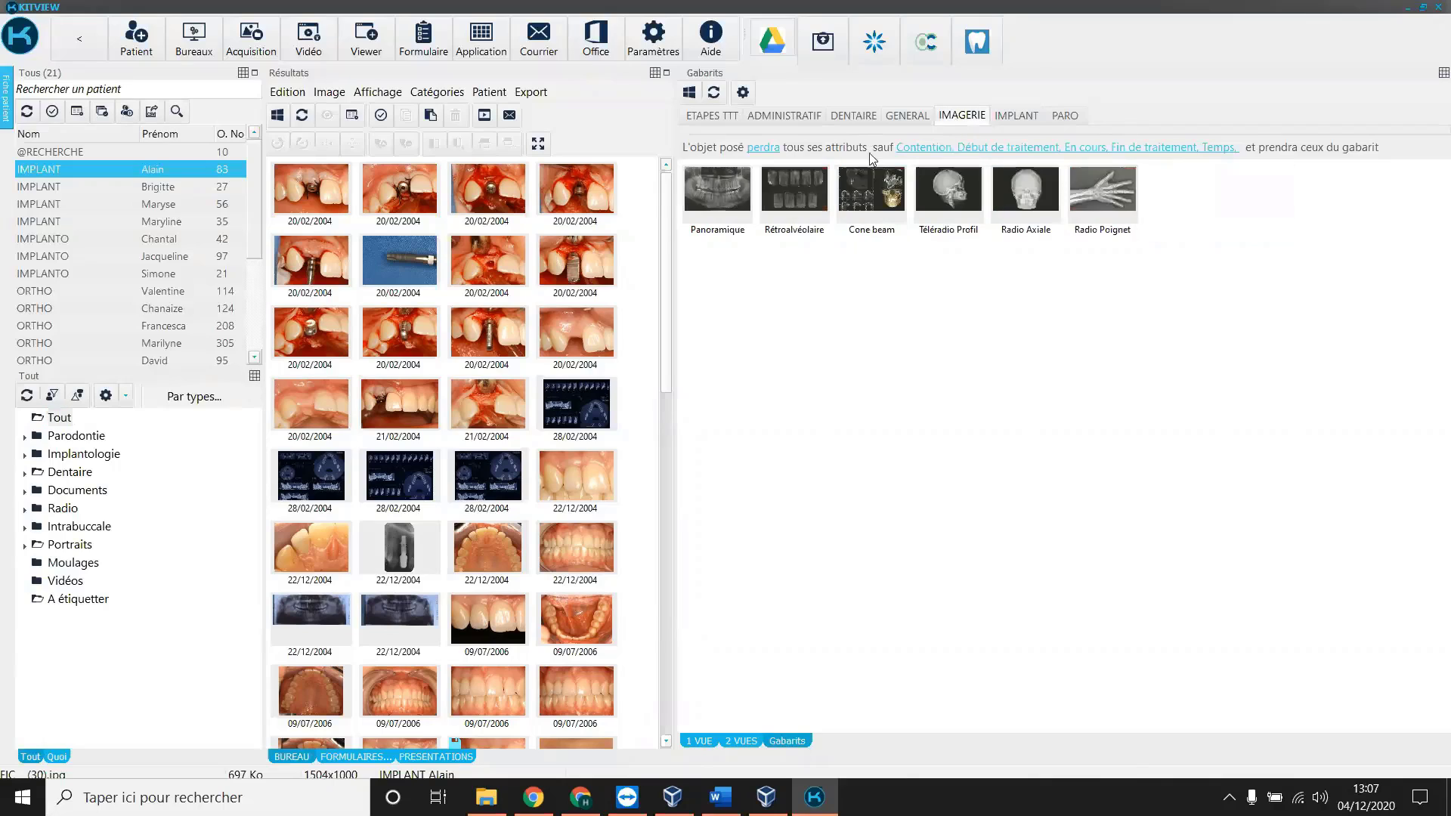
click(648, 47)
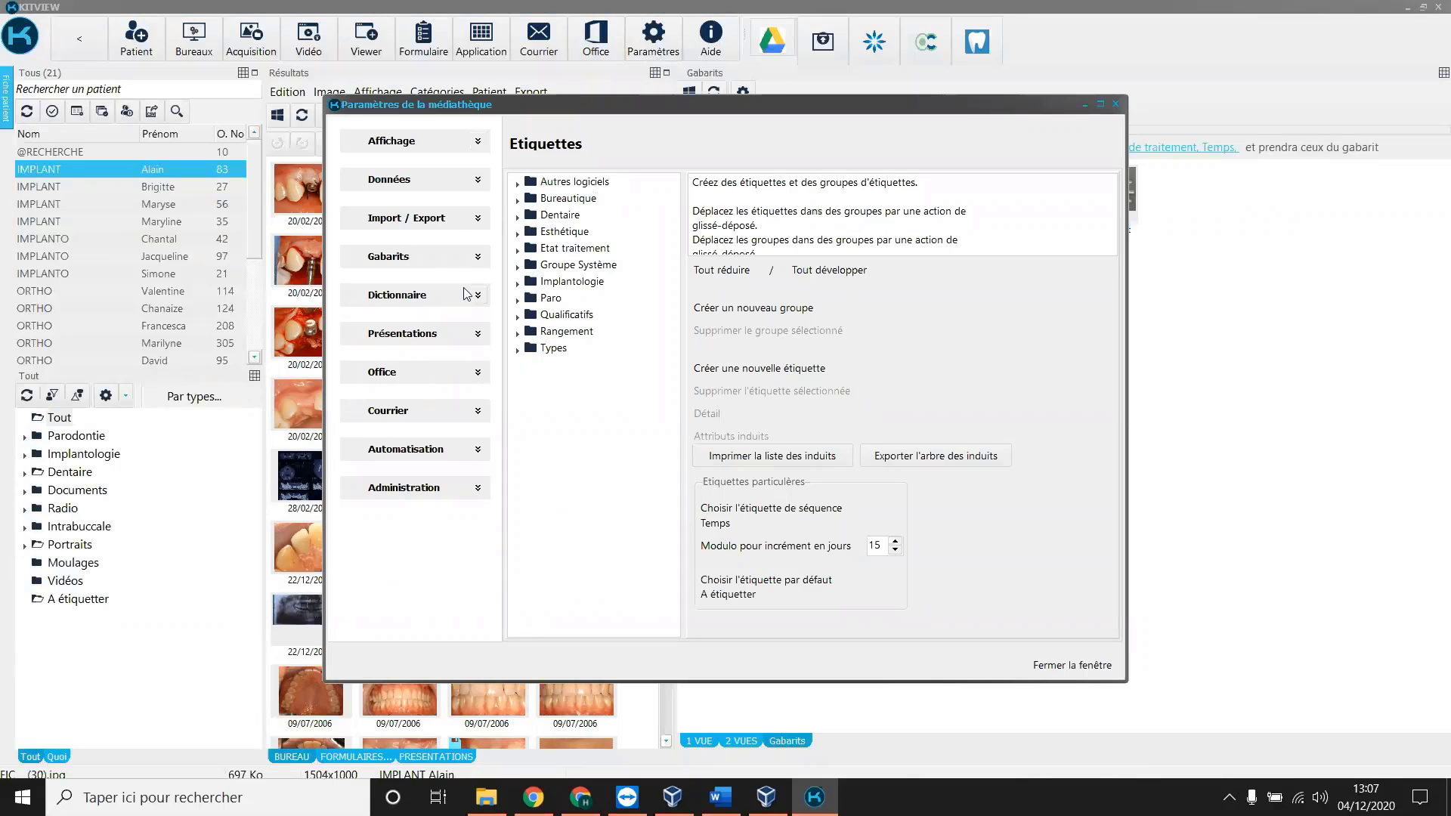
click(435, 499)
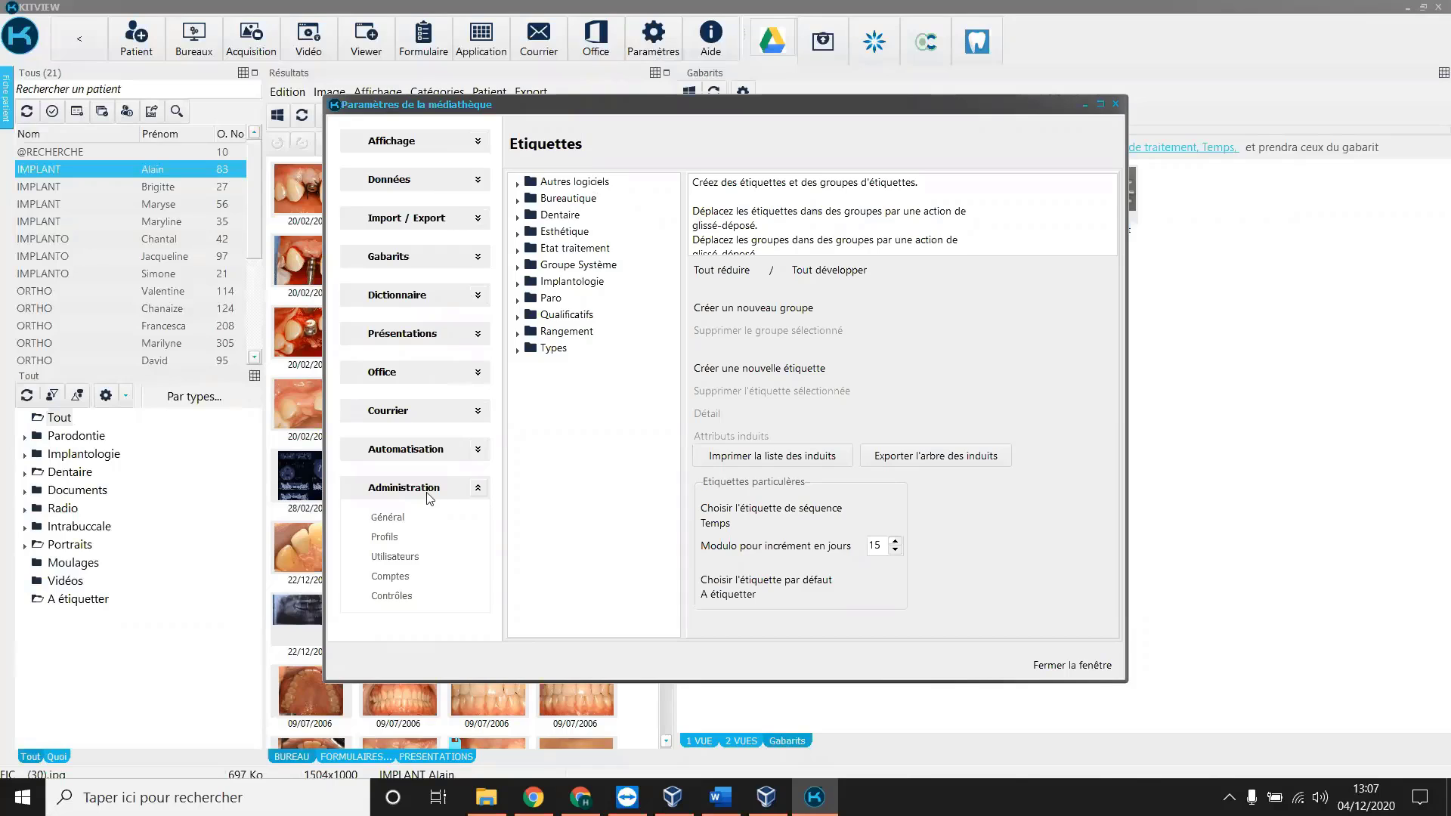
click(387, 521)
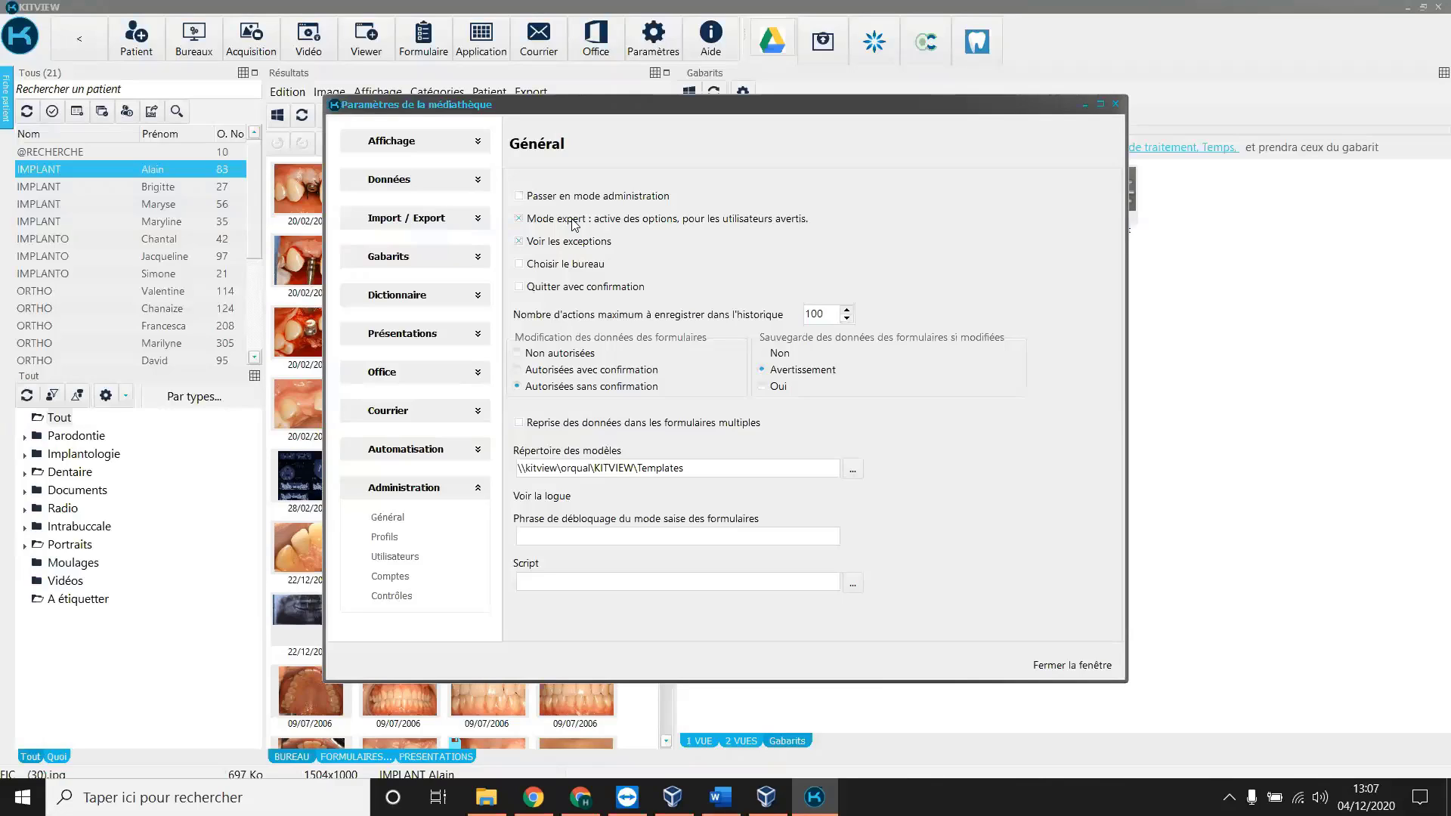
click(467, 487)
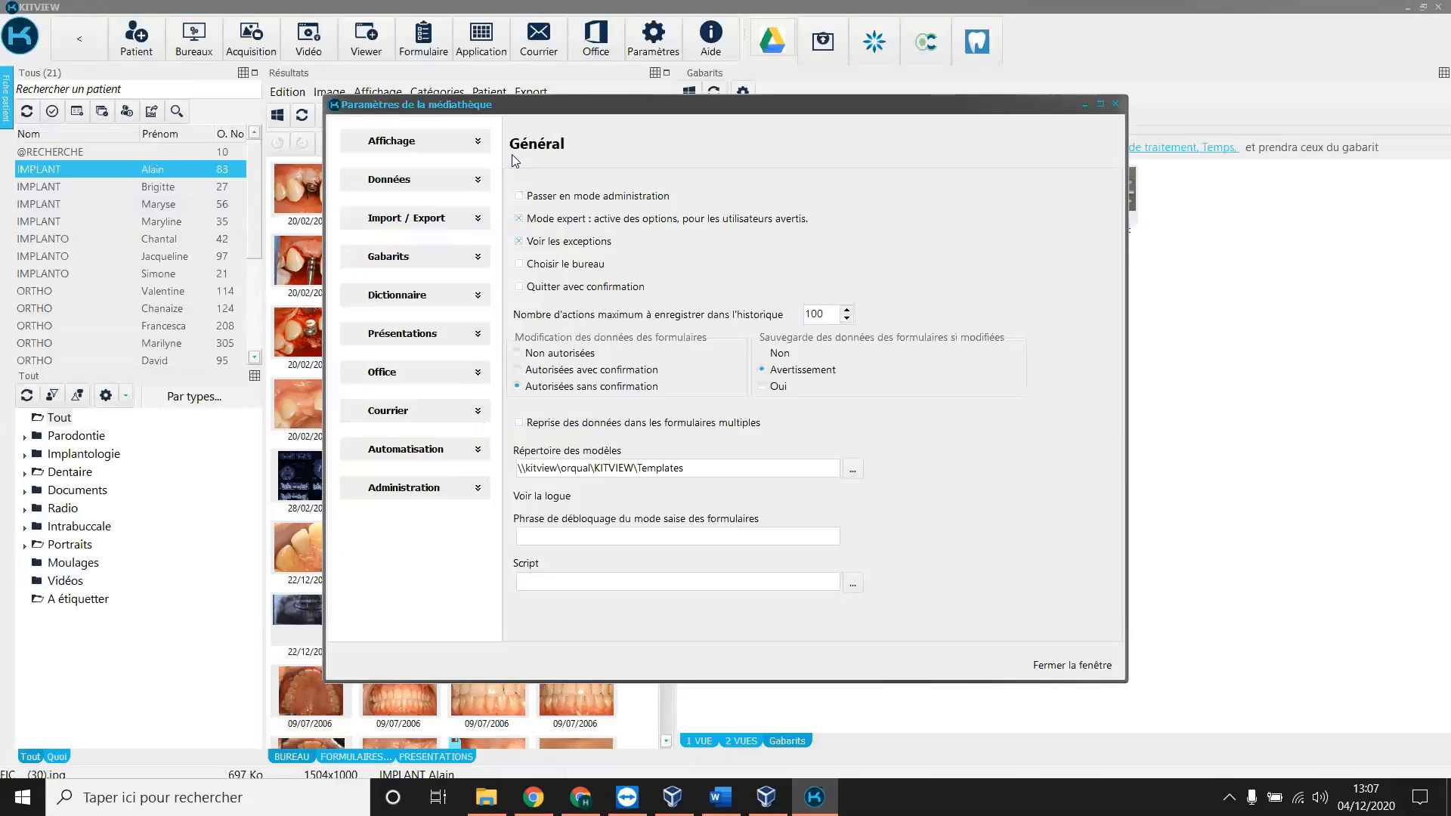
Open the dictionary's Etiquettes settings, with the Gabarits section also expanded.
click(387, 261)
click(385, 352)
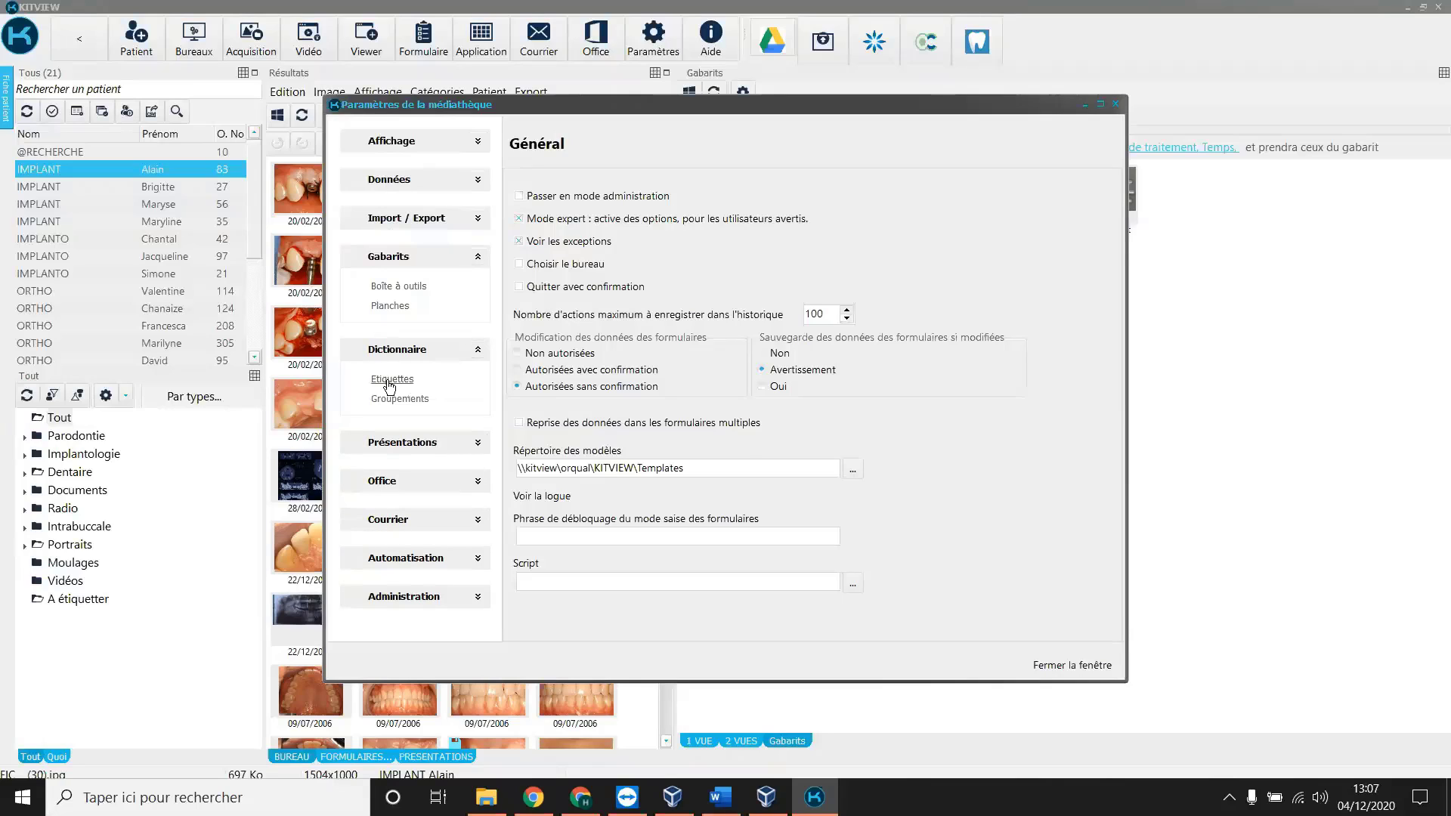
click(390, 383)
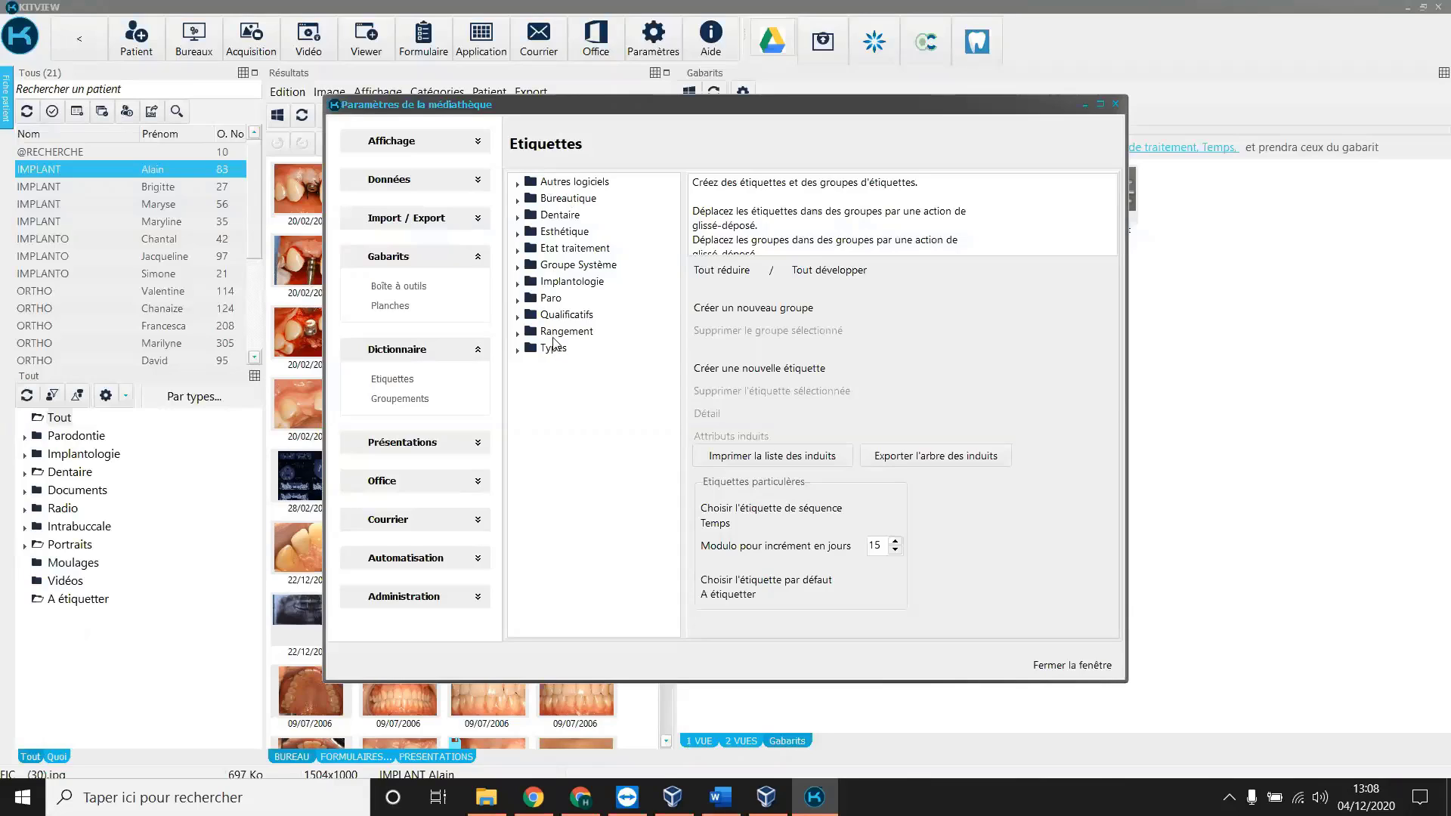
Review the labels inside the Autres logiciels and Dentaire groups, leaving both groups collapsed.
click(519, 185)
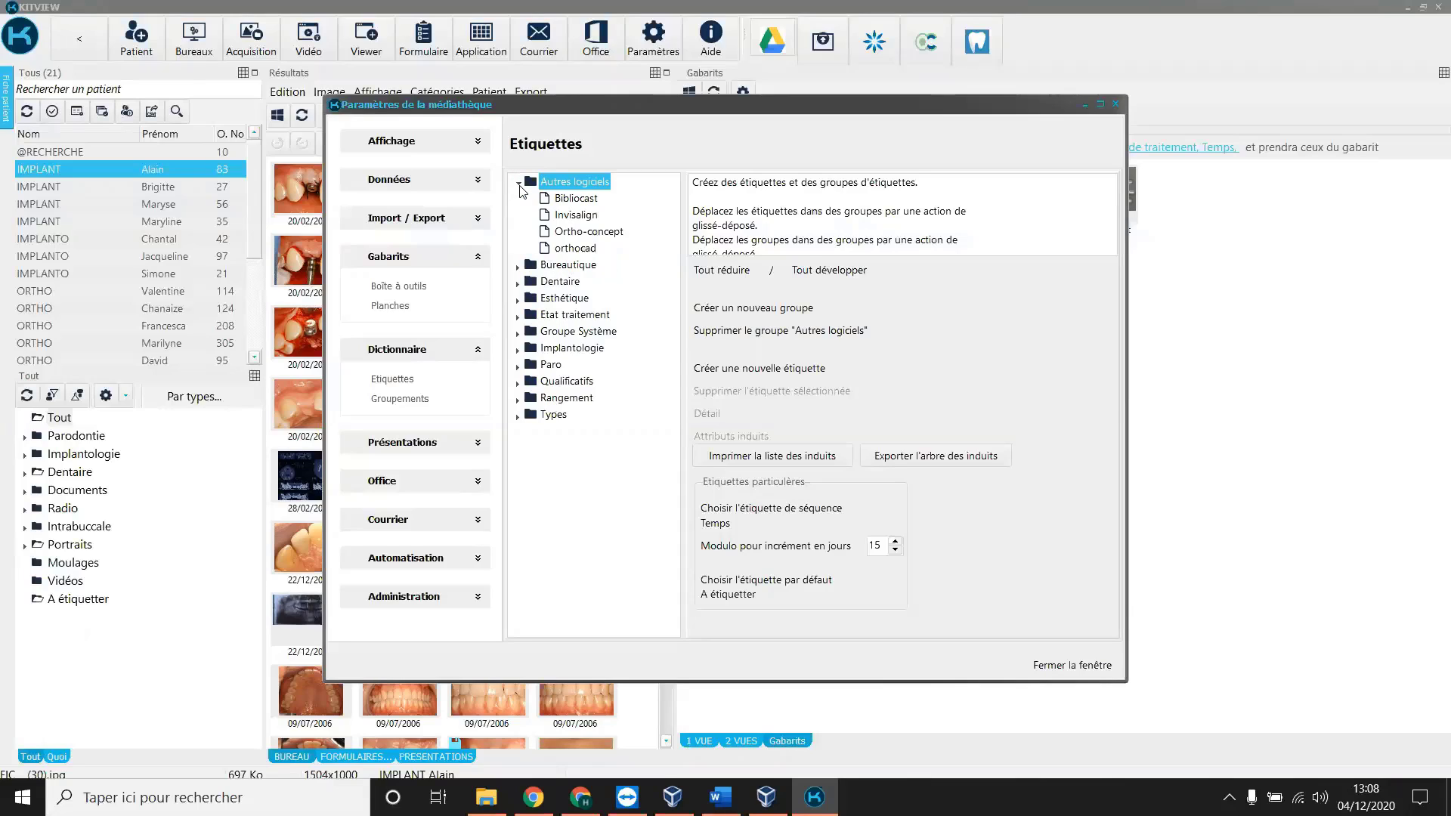
click(519, 183)
click(518, 217)
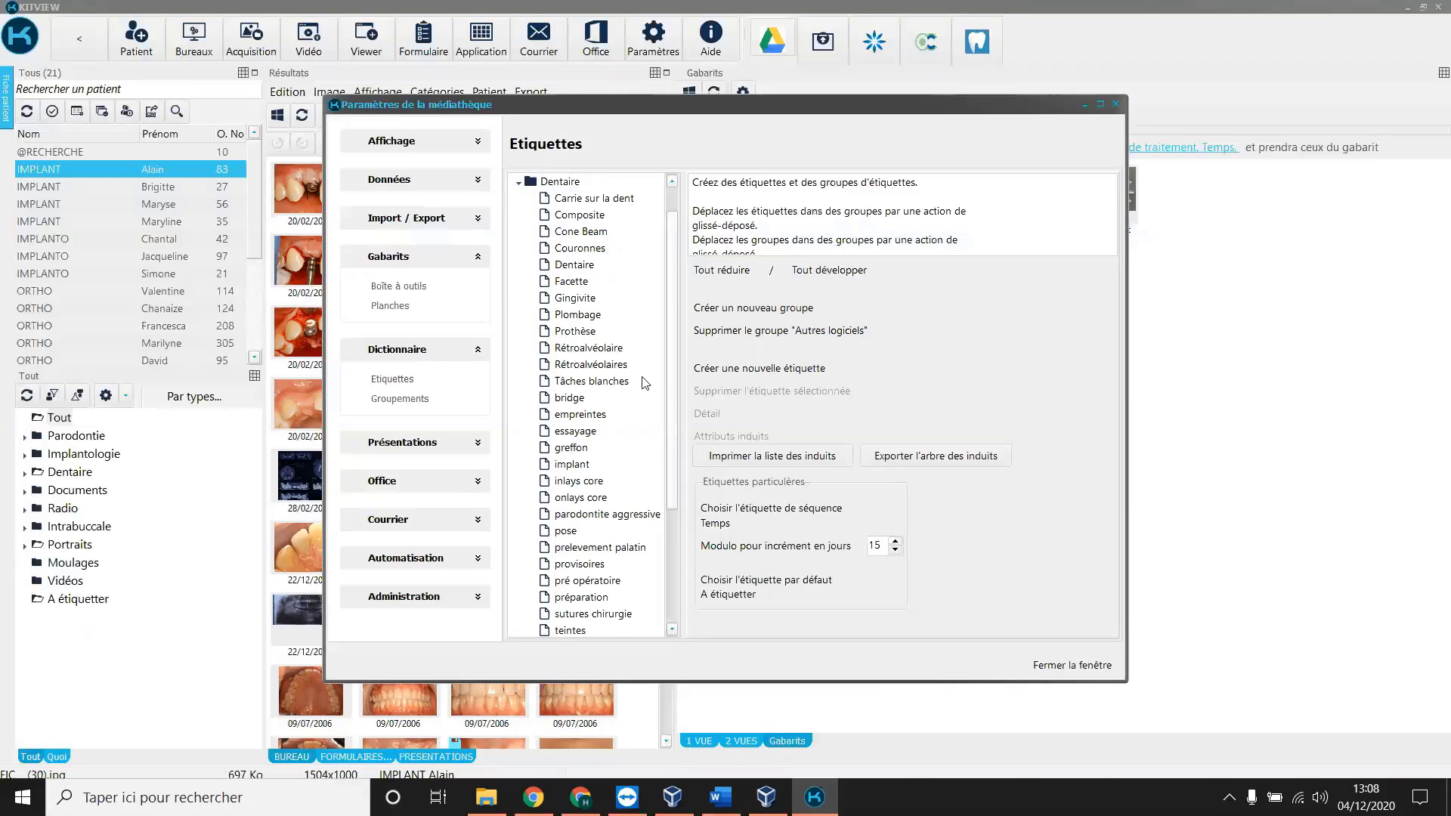
scroll(642, 378, down, 4)
scroll(630, 393, up, 4)
click(517, 216)
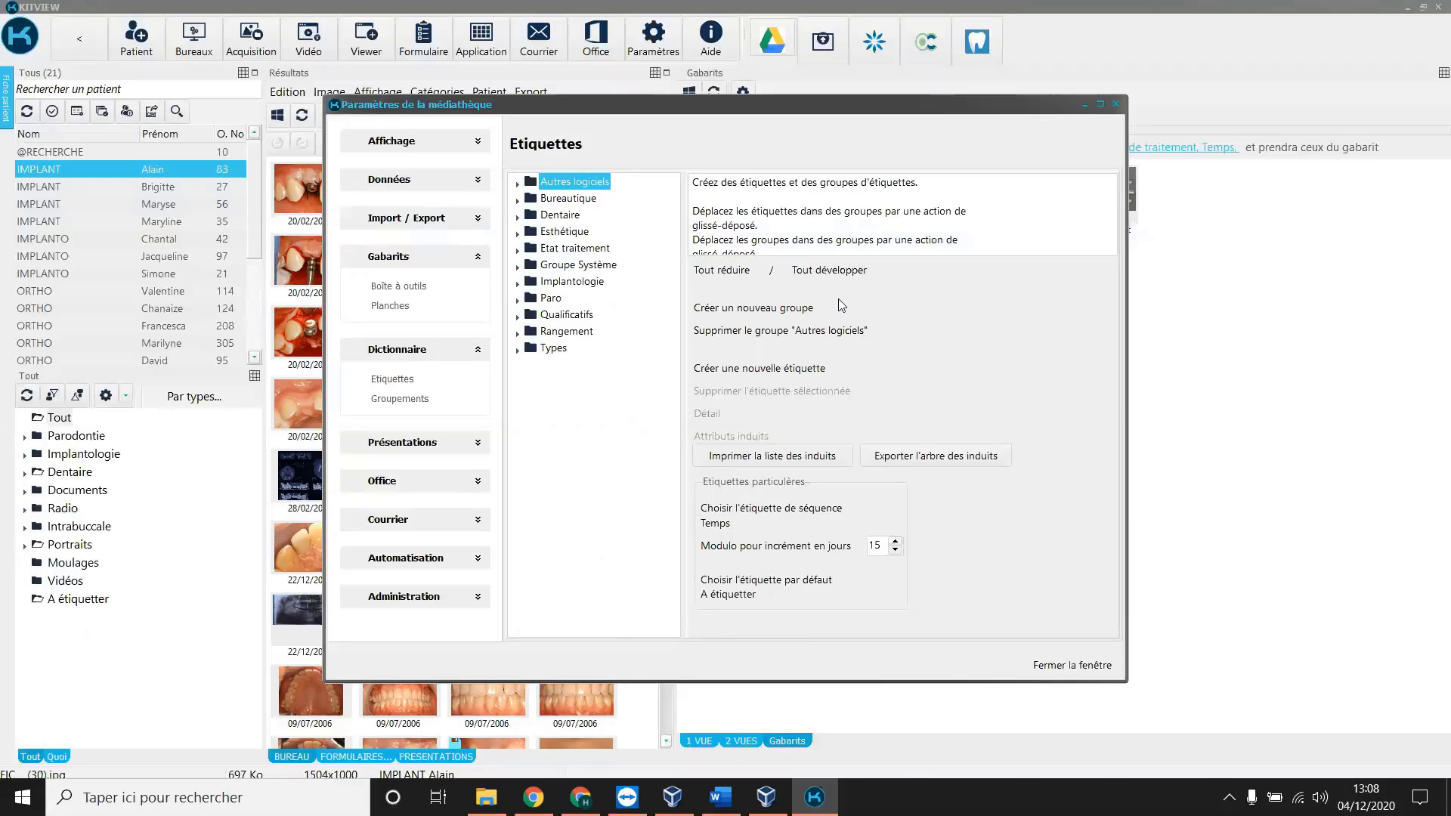
Expand every label group, look through the labels from Autres logiciels to Groupe Système, and collapse the whole list.
click(834, 278)
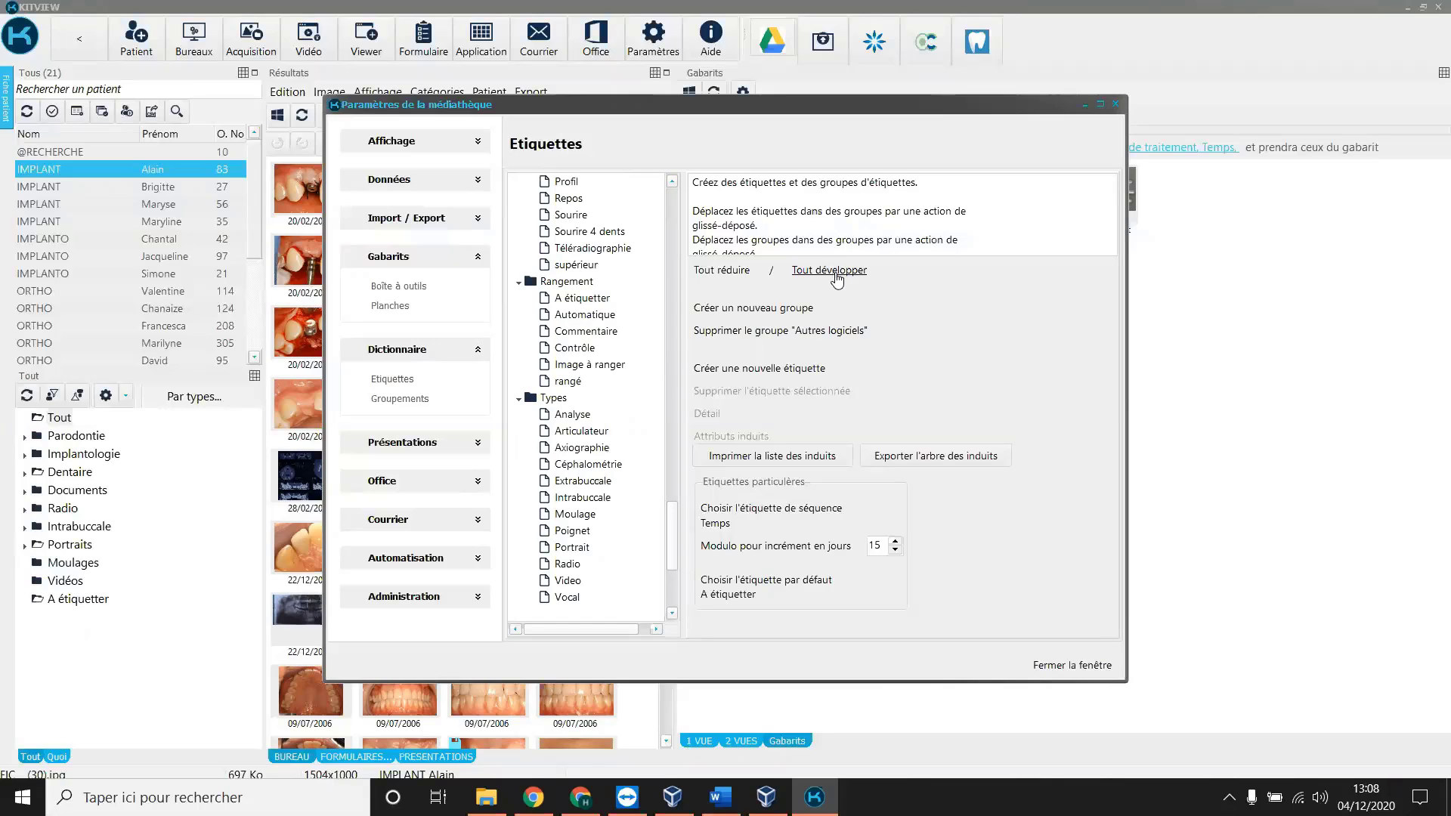
click(599, 330)
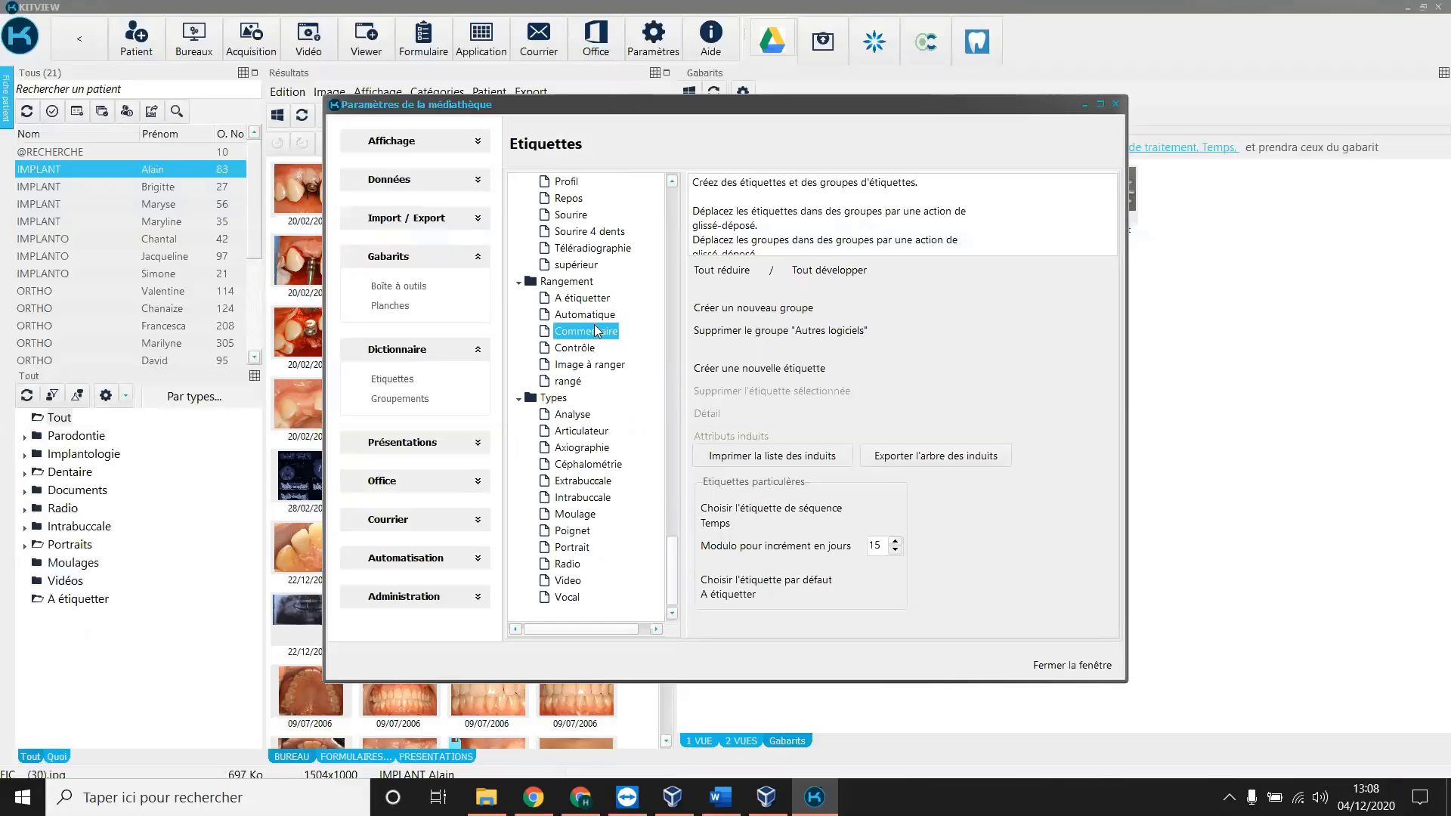
scroll(593, 340, up, 10)
scroll(591, 349, up, 15)
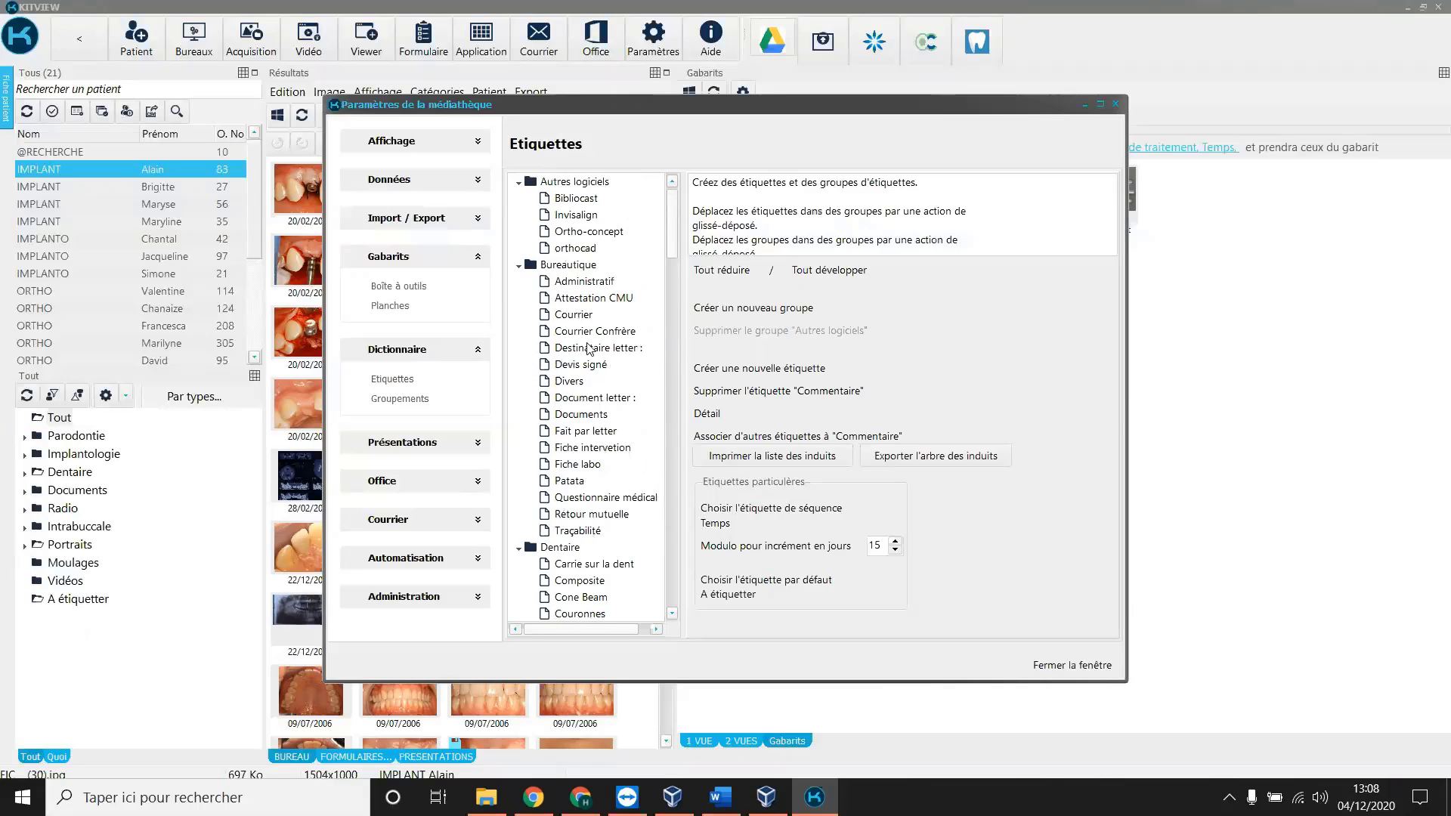
scroll(590, 348, down, 9)
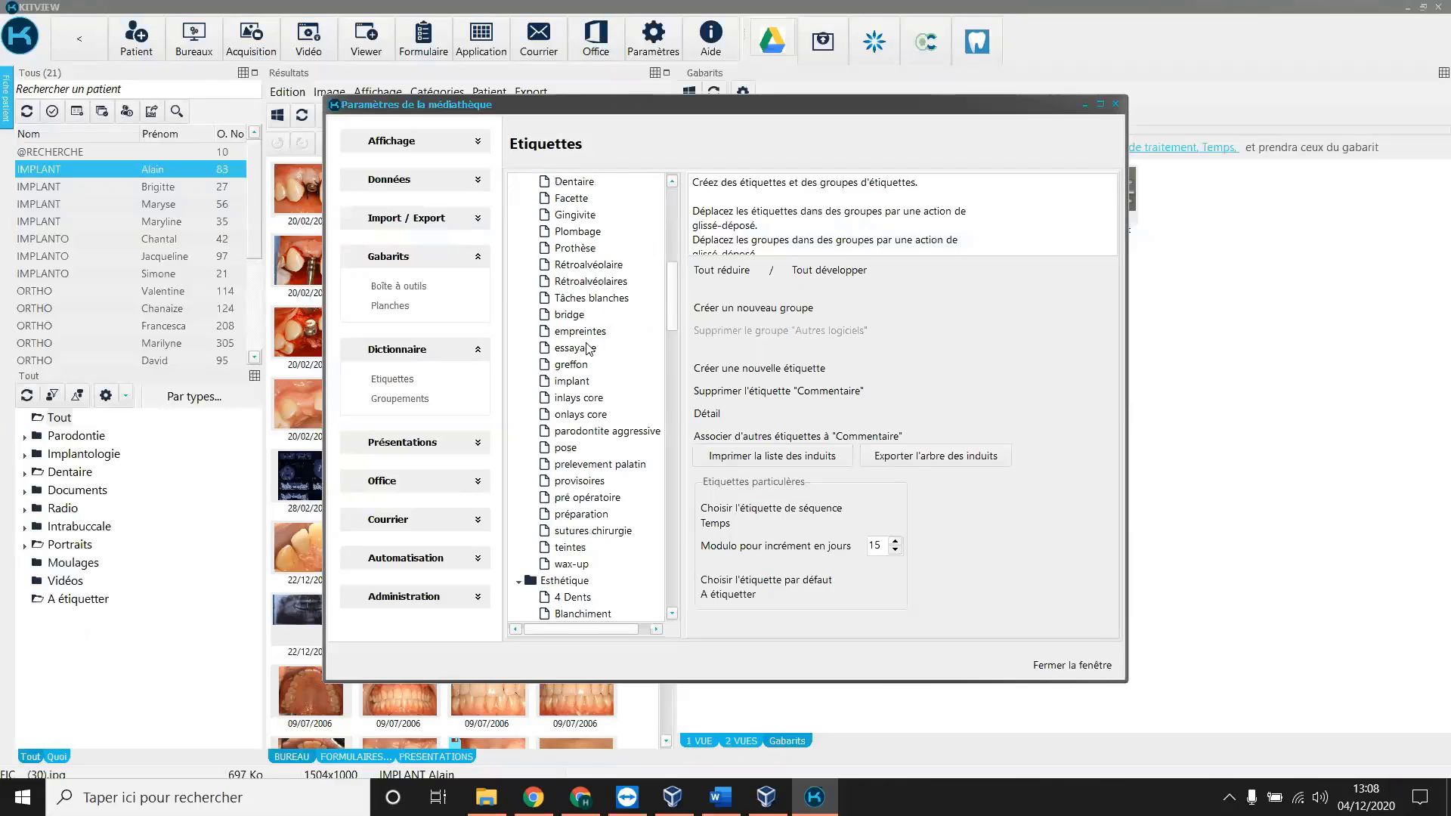
scroll(589, 348, down, 7)
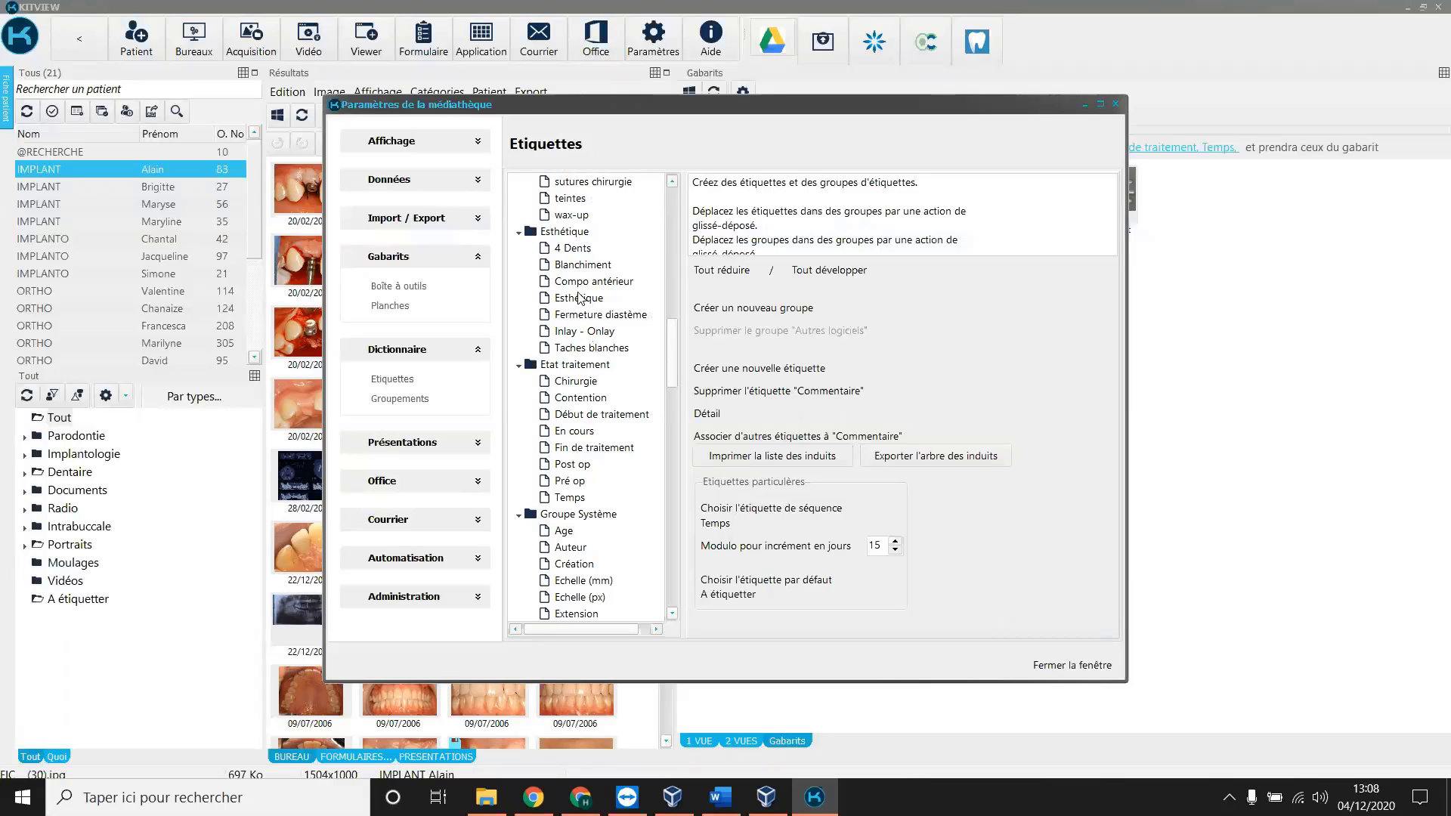
scroll(608, 321, up, 7)
scroll(609, 321, up, 5)
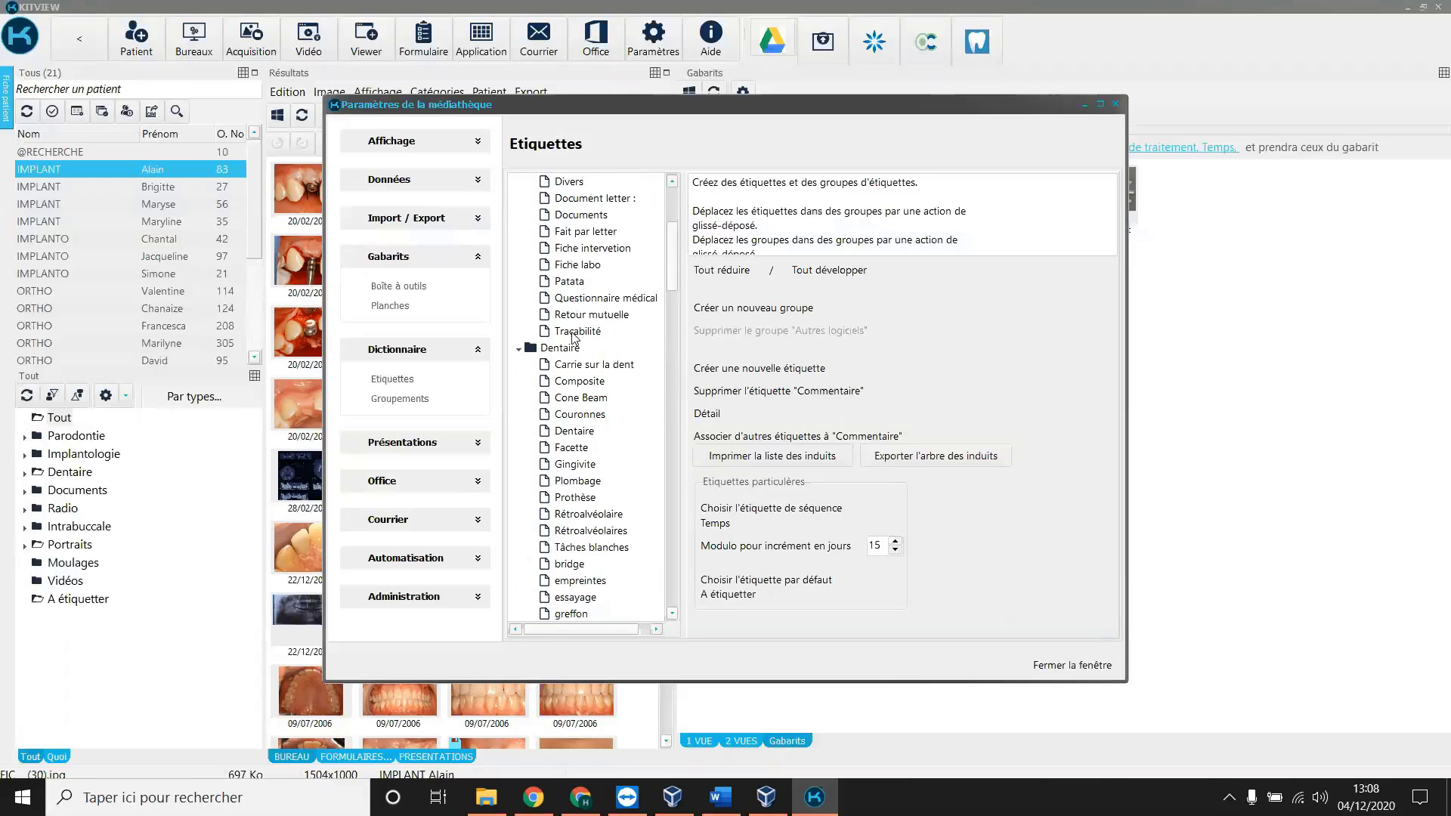
click(733, 273)
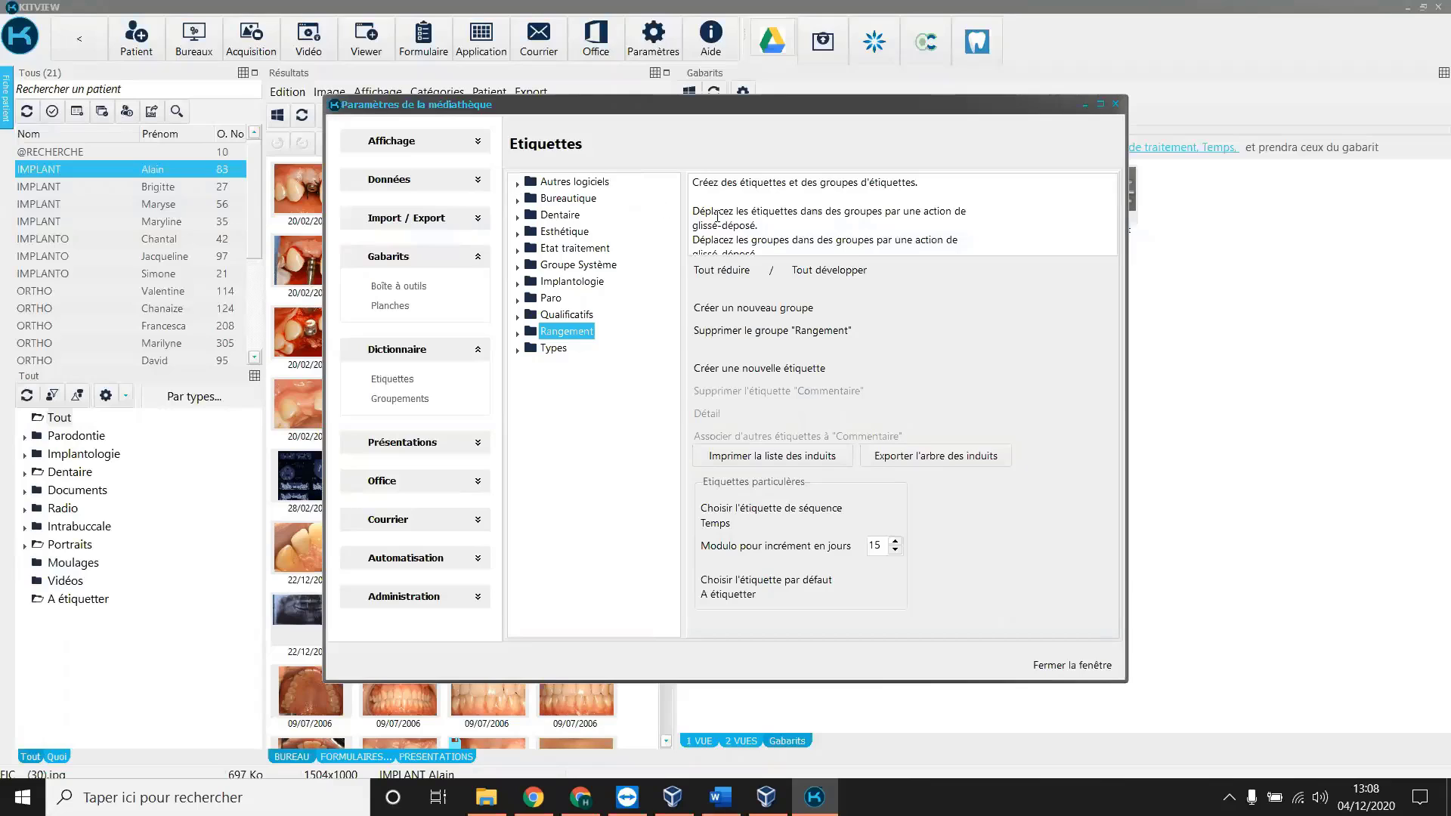
Select the Automatique label under Rangement in the fully expanded list and reposition the settings window.
click(831, 270)
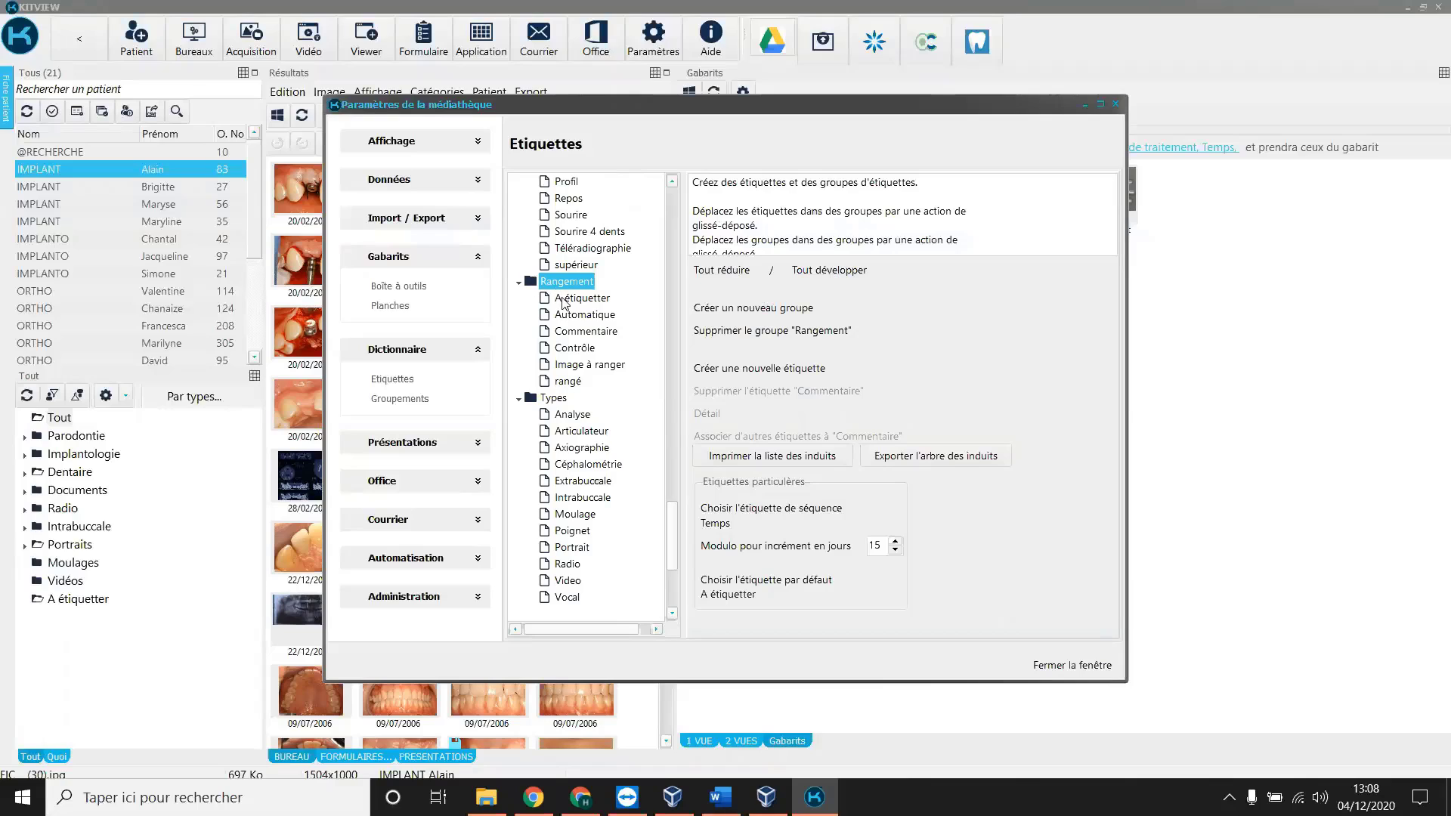
click(562, 316)
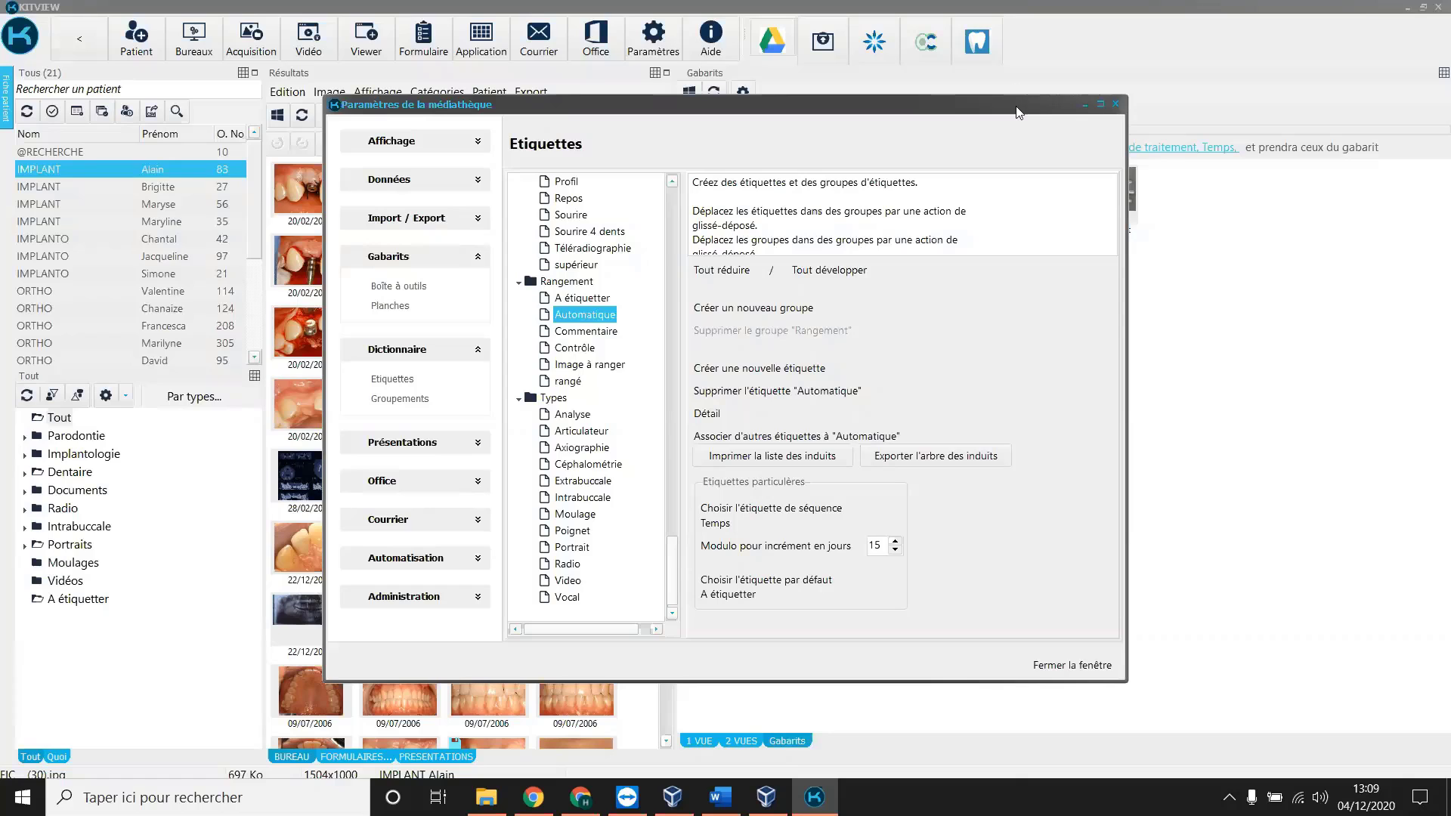
drag(1019, 112, 856, 316)
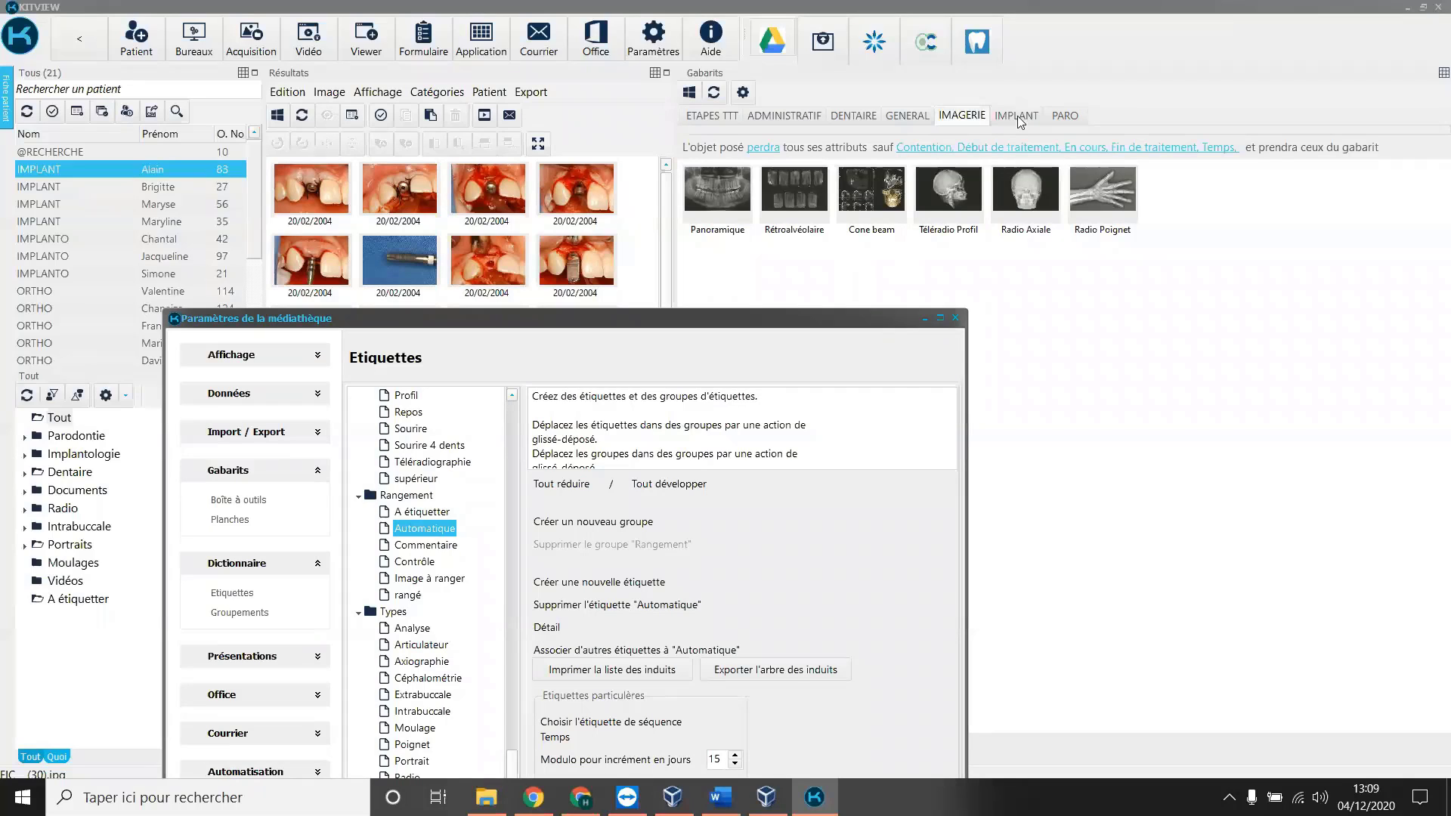
drag(814, 324, 906, 122)
Find the implant-related labels in the list and select the Implantologie label within the Implantologie group.
text(implant)
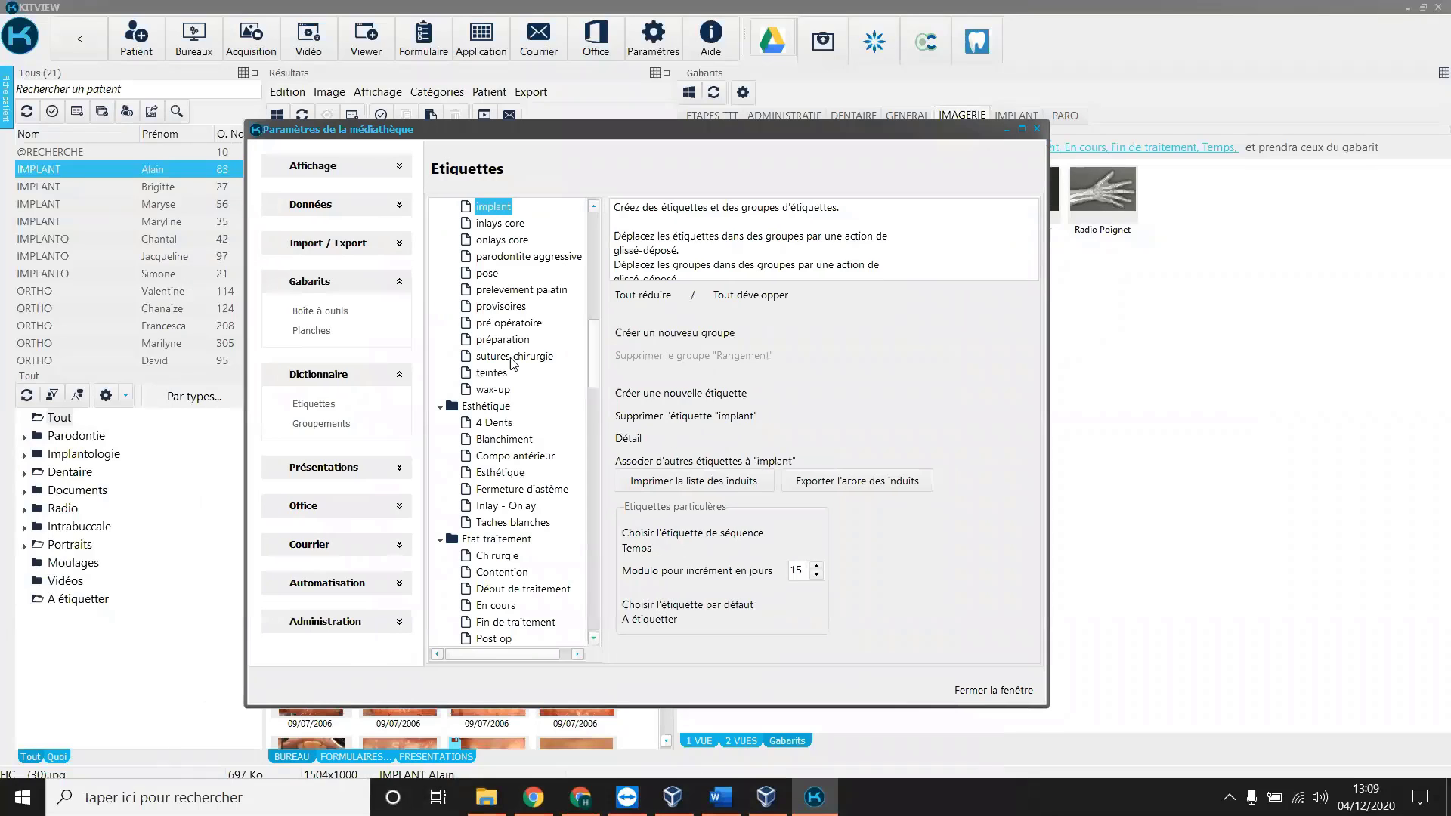
text(imp)
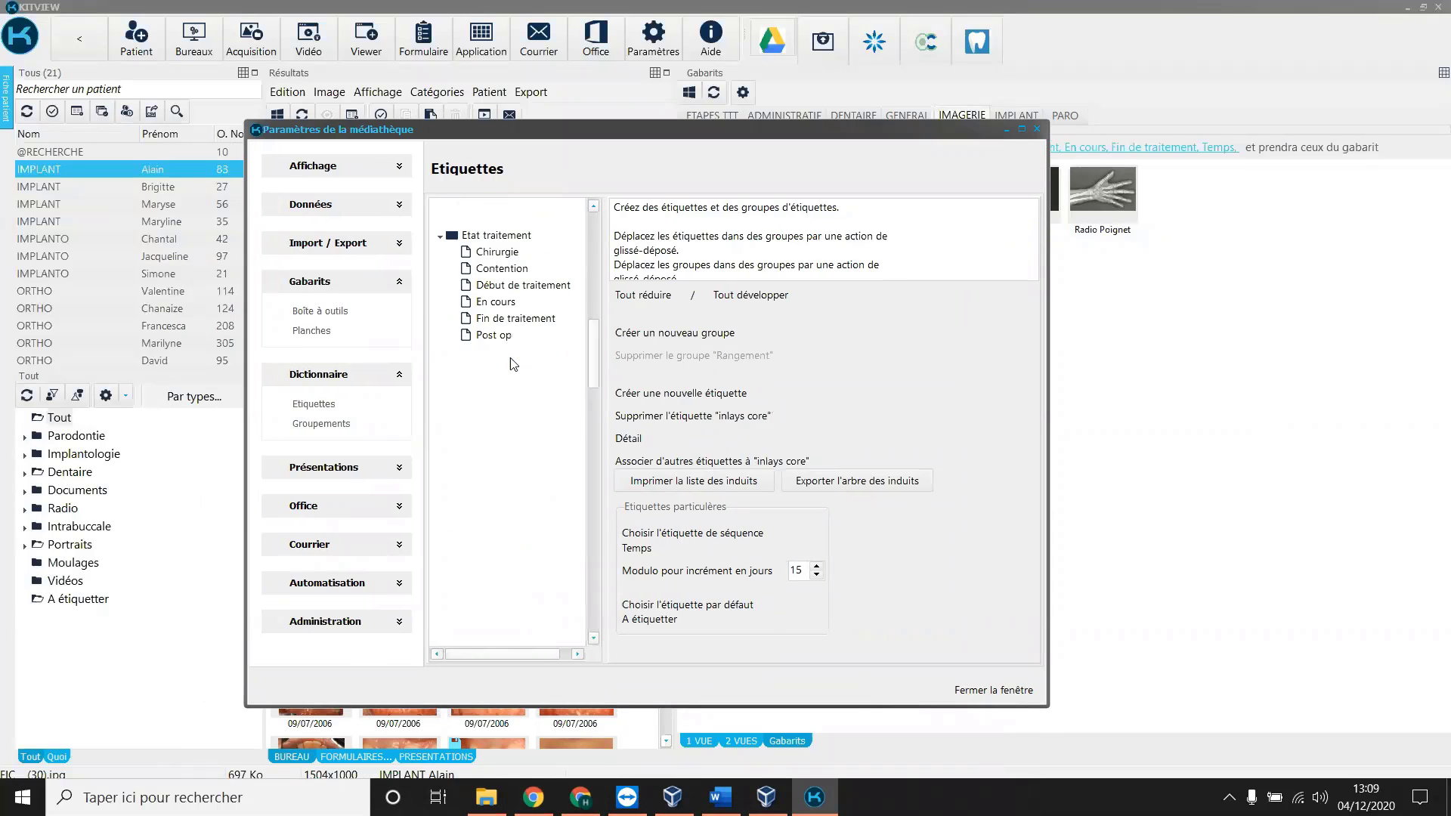
scroll(506, 401, down, 5)
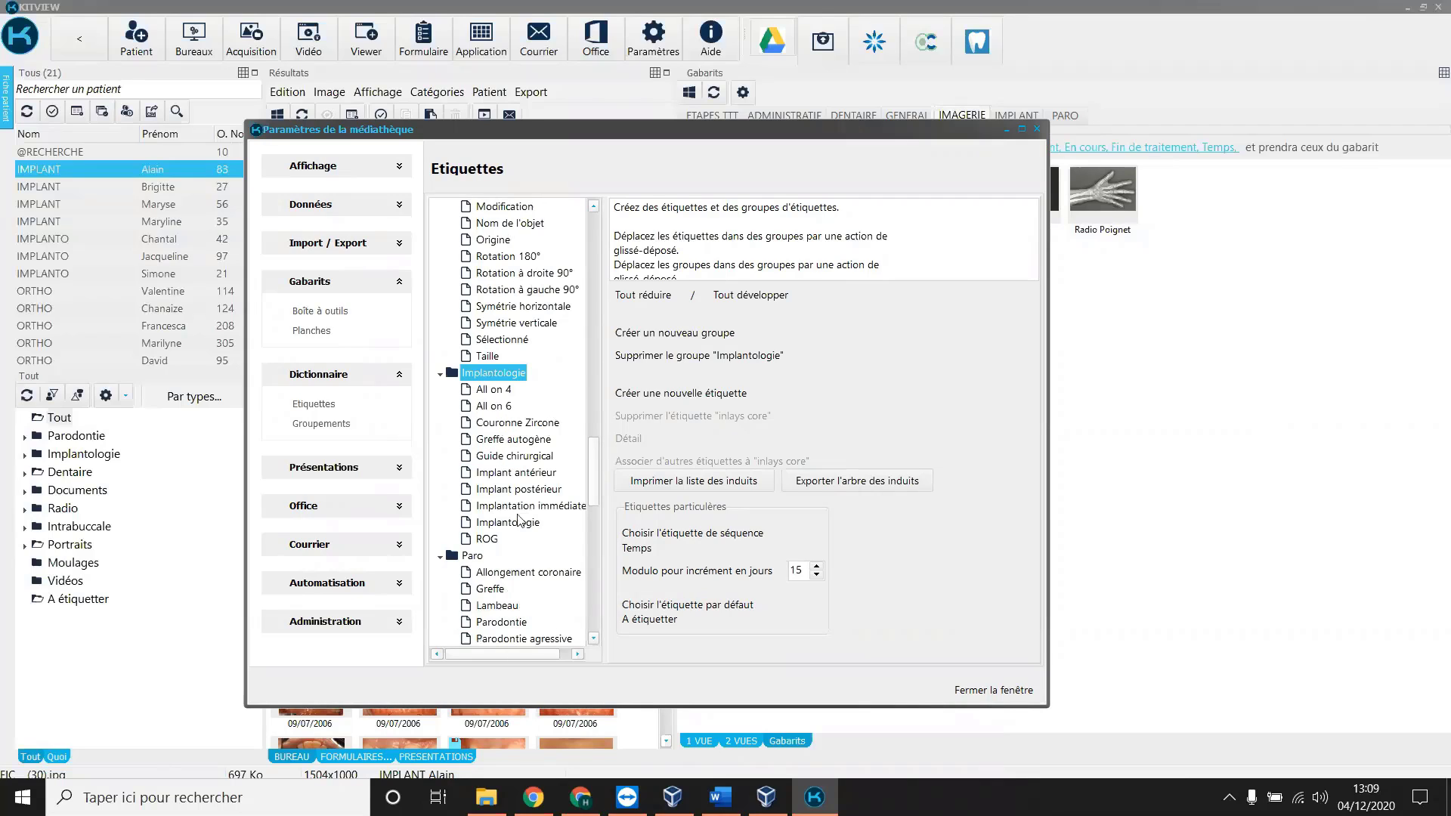
click(527, 522)
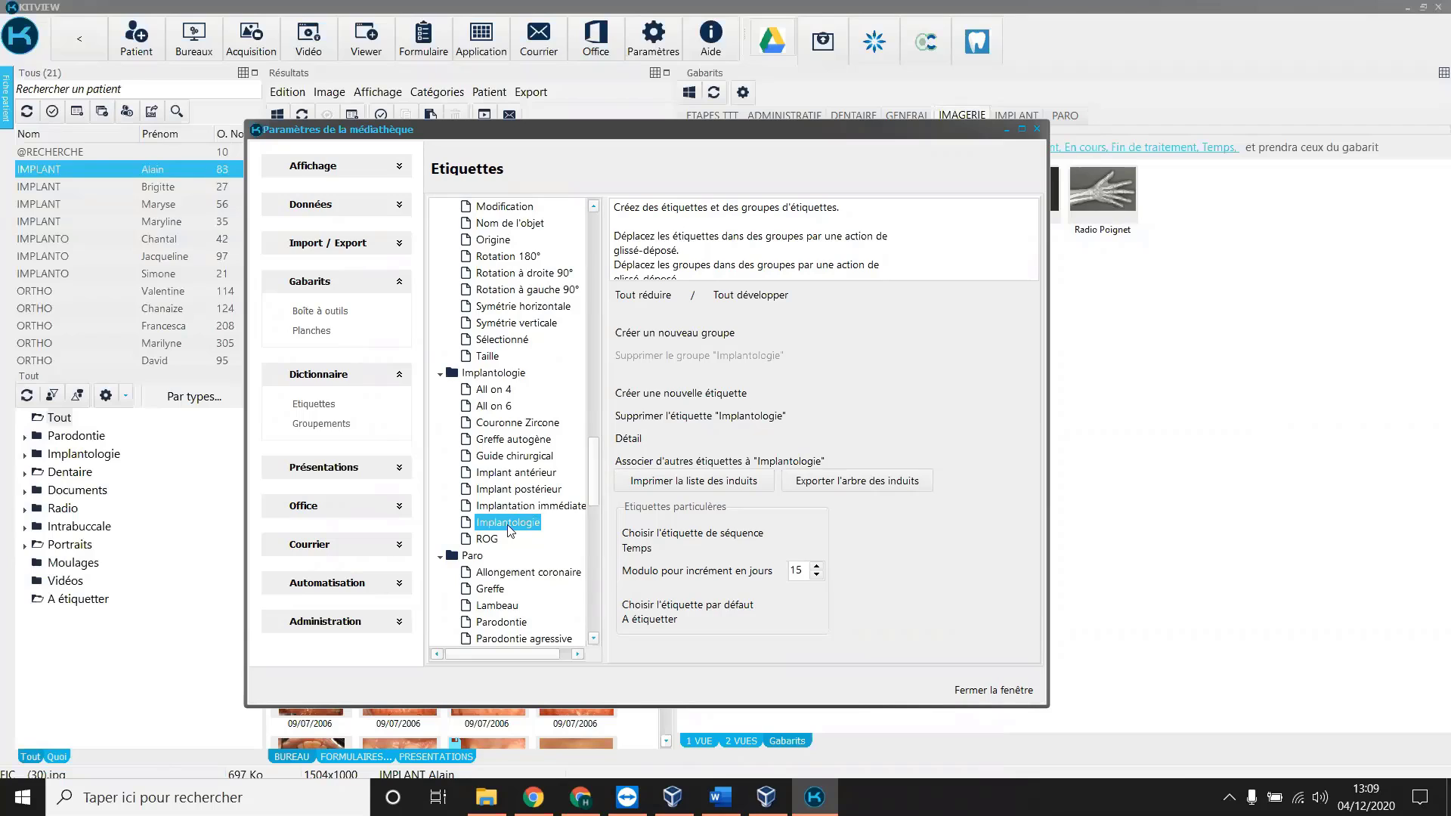
Select the Maxillaire label under Qualificatifs to view its associations, and shift the settings window aside.
key(m)
key(Down)
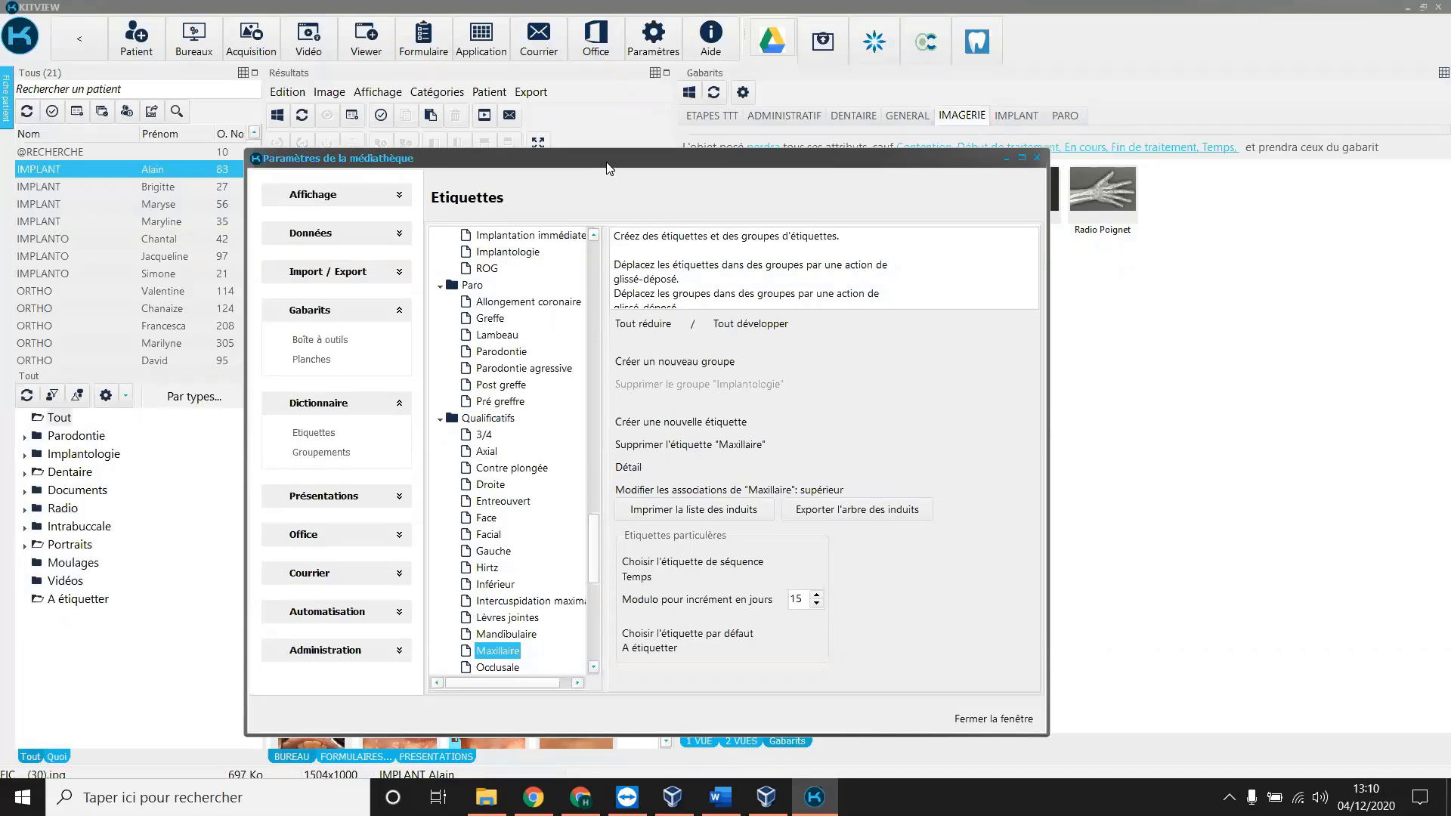
drag(607, 135, 550, 172)
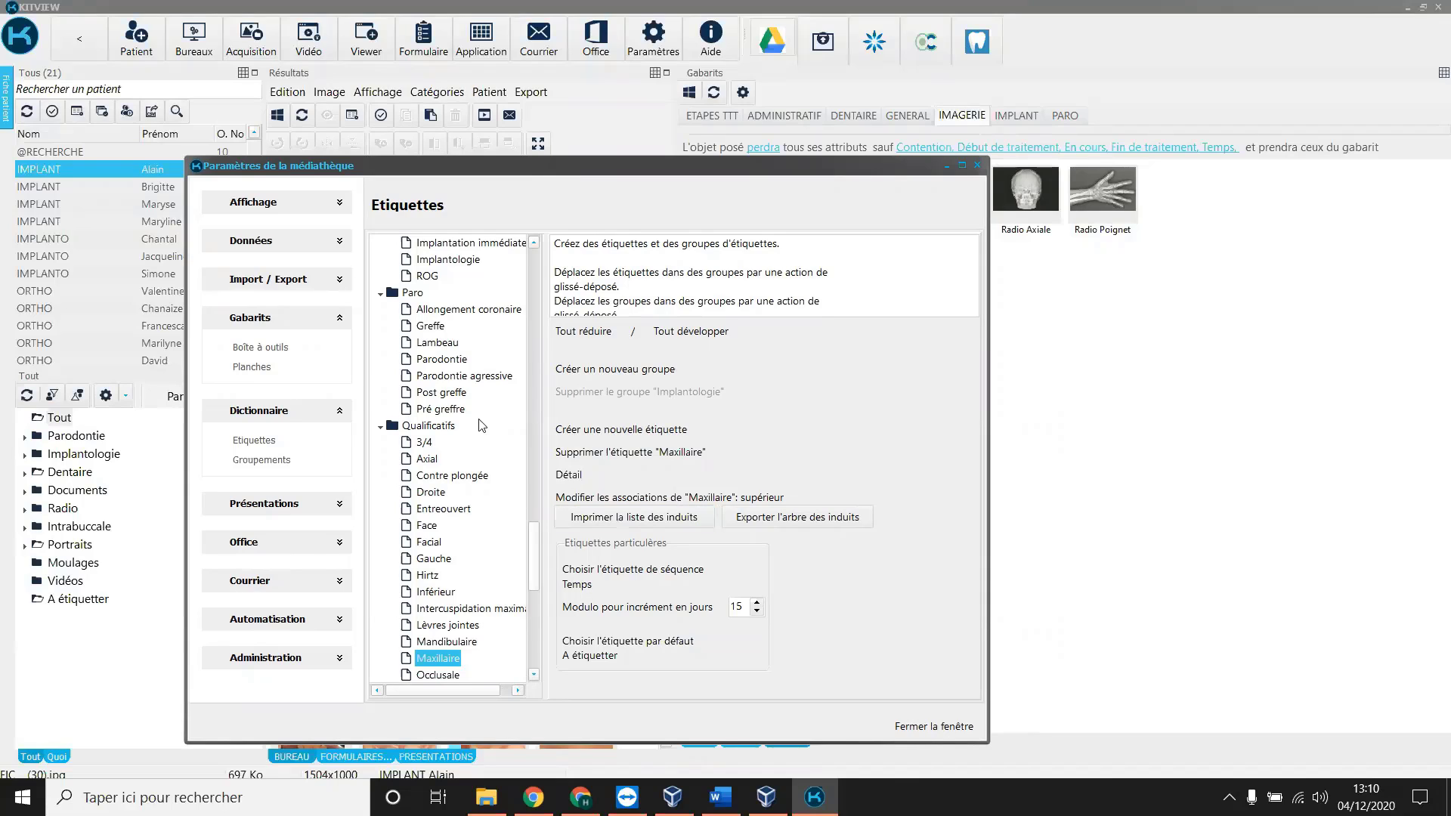
Collapse the whole label list and compare the labels filed in the Rangement and Qualificatifs groups.
click(591, 337)
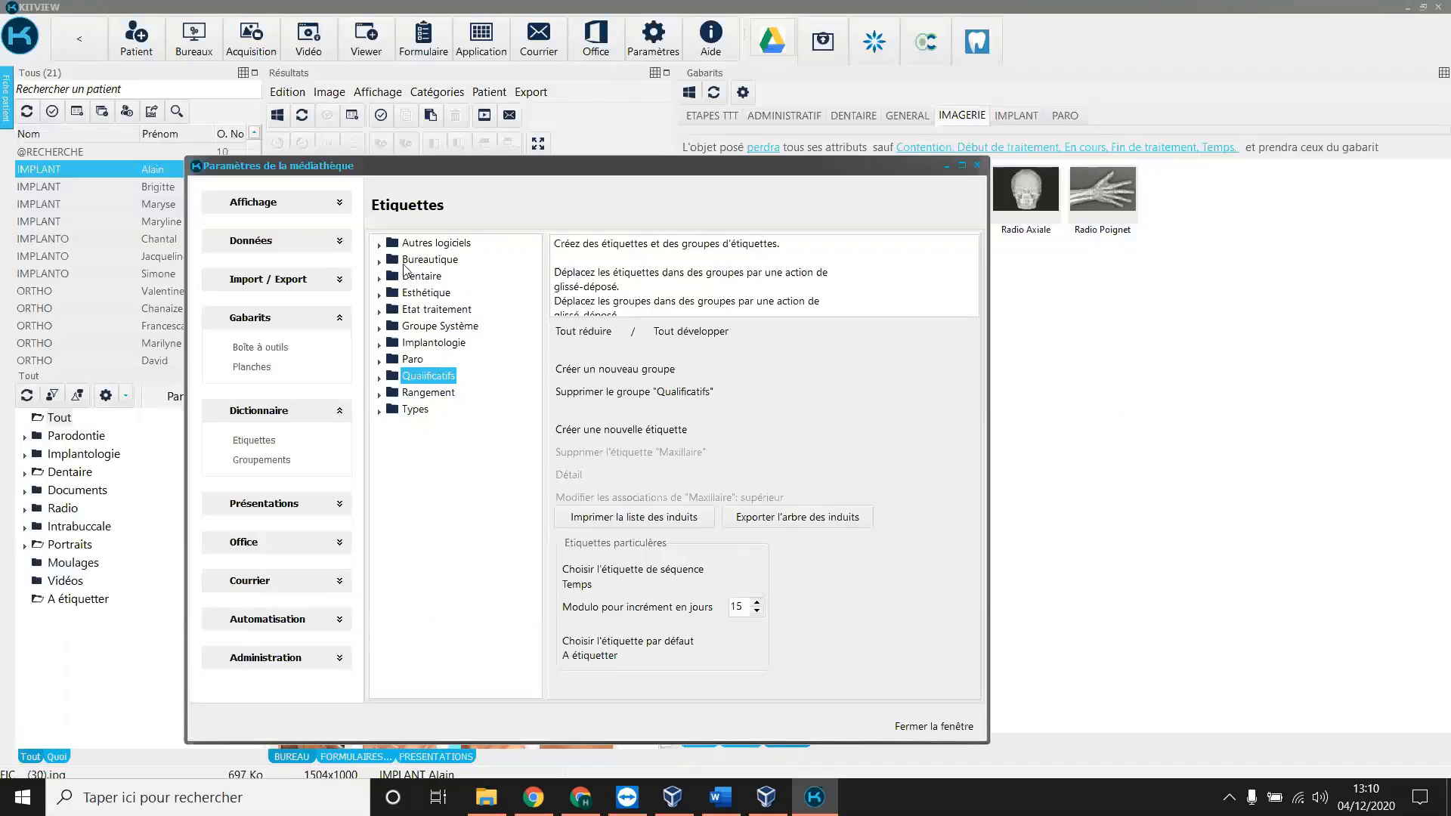
click(424, 394)
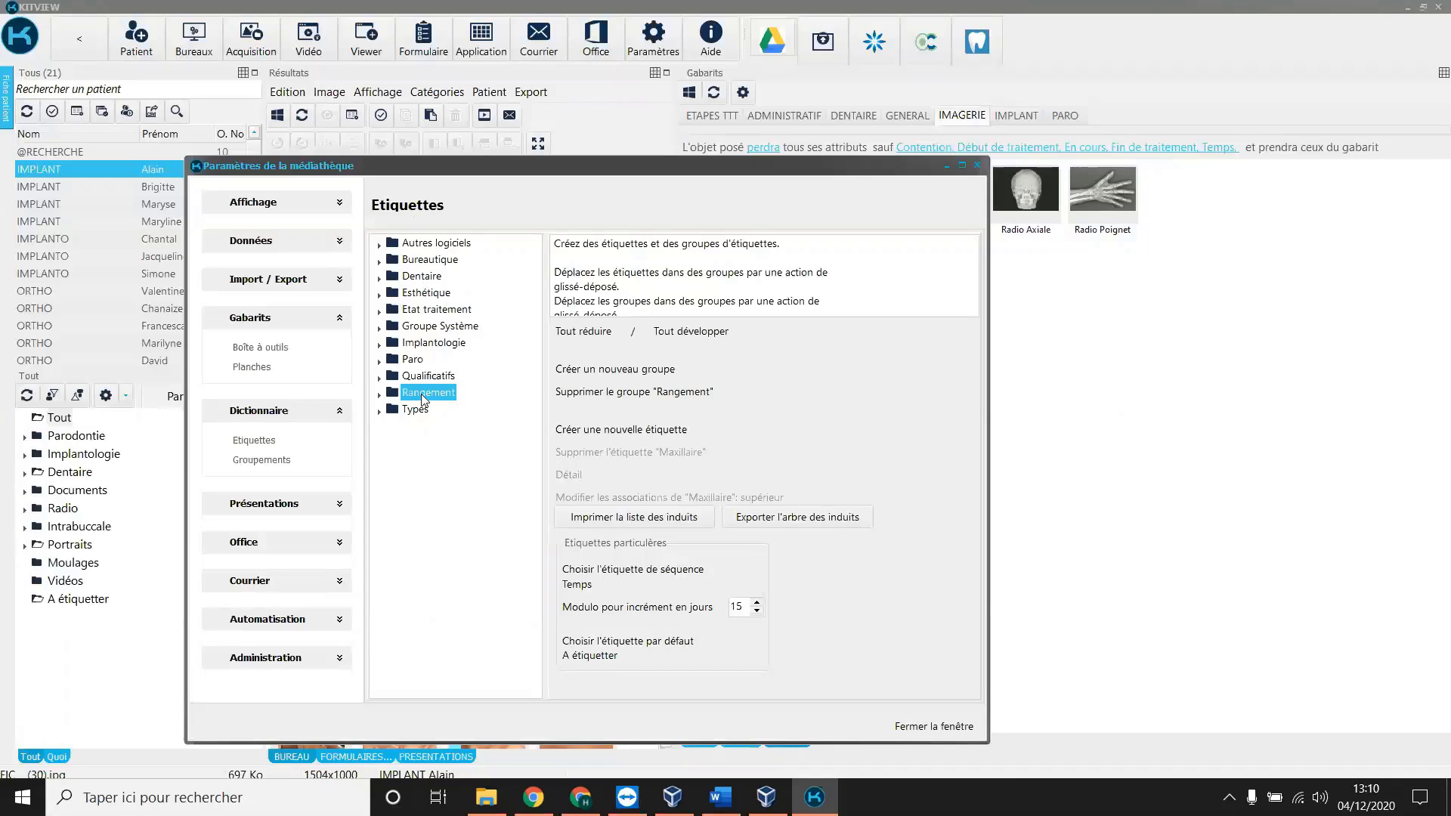
click(377, 398)
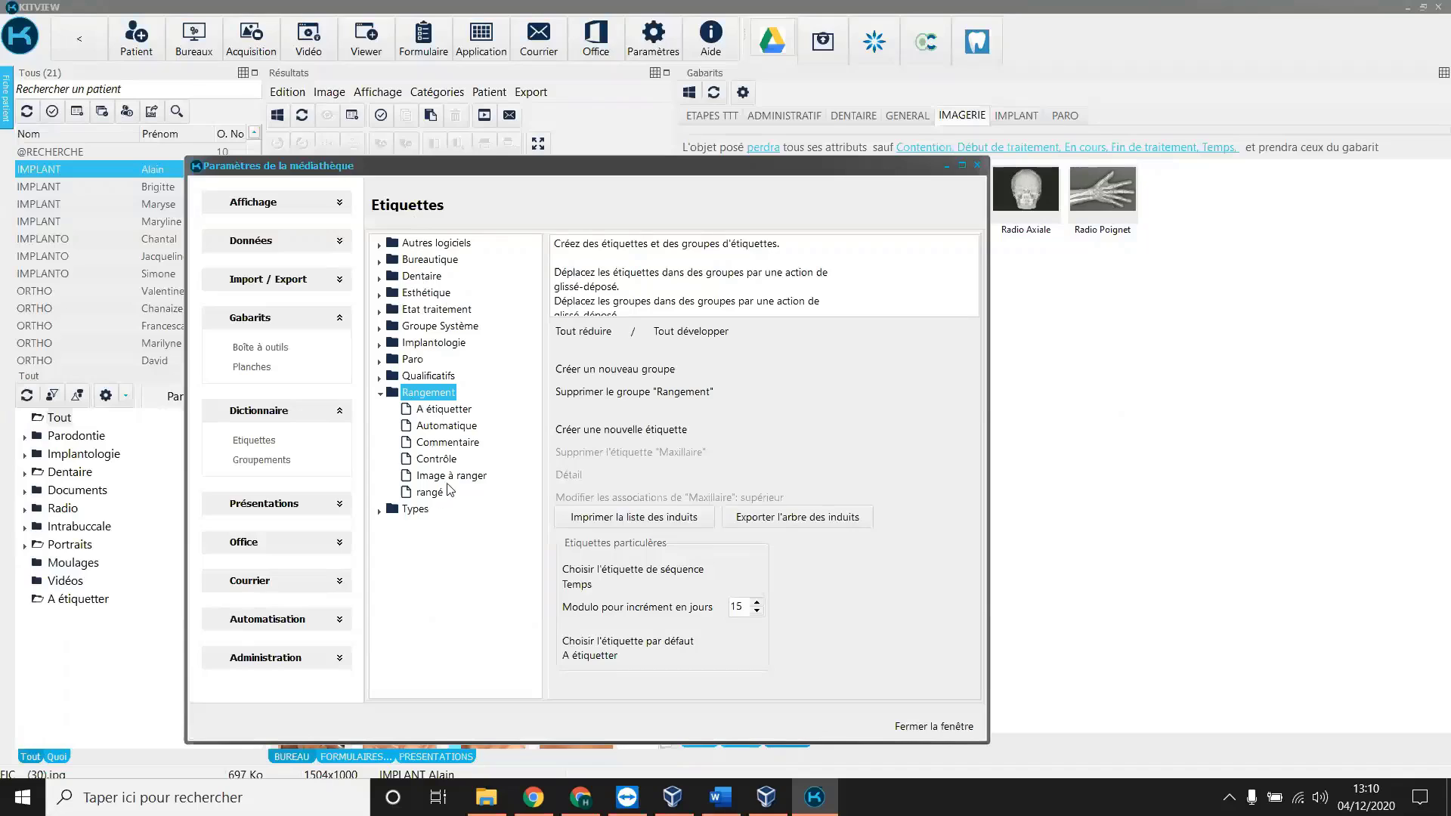
click(380, 394)
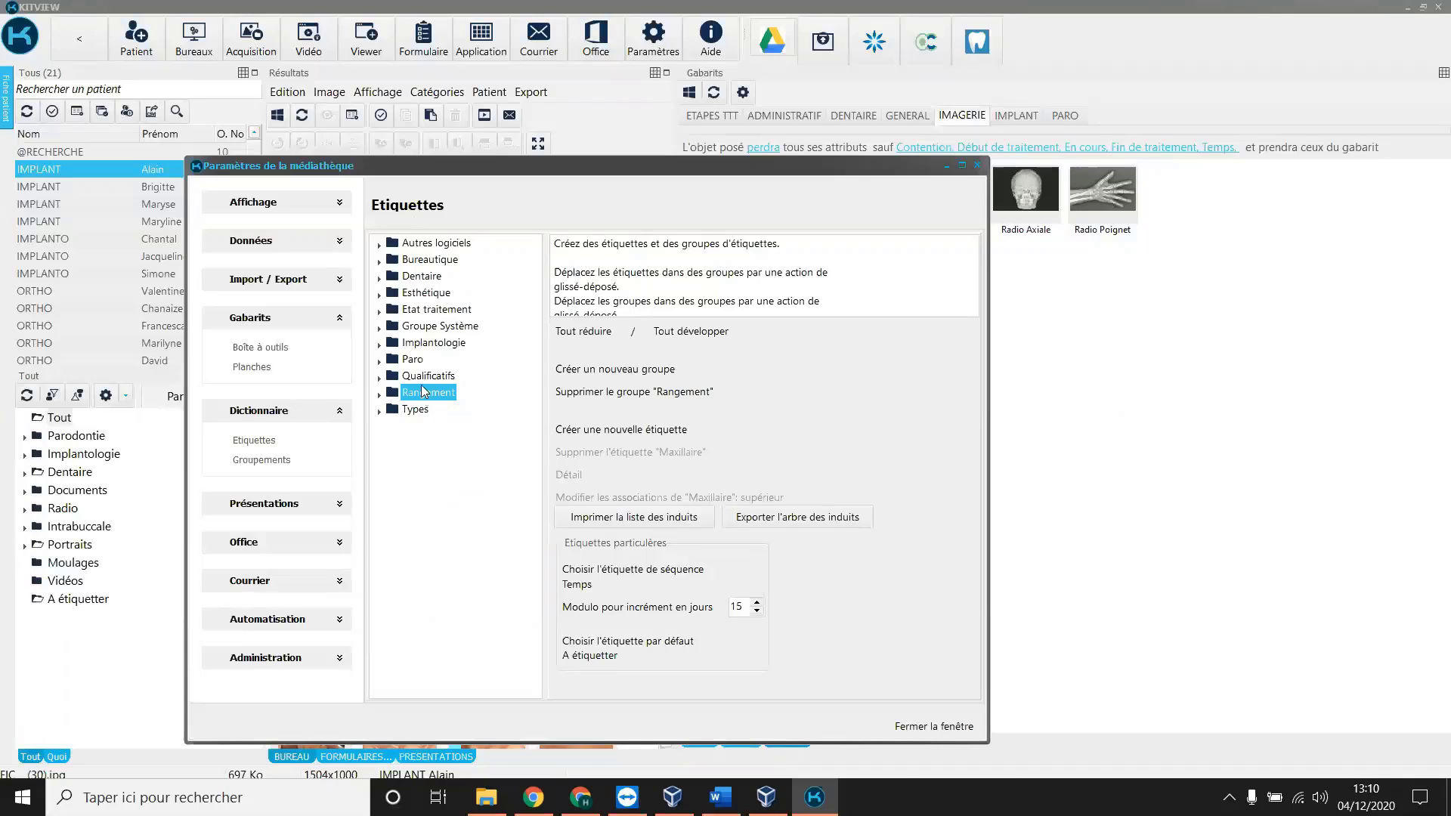
click(420, 379)
click(380, 379)
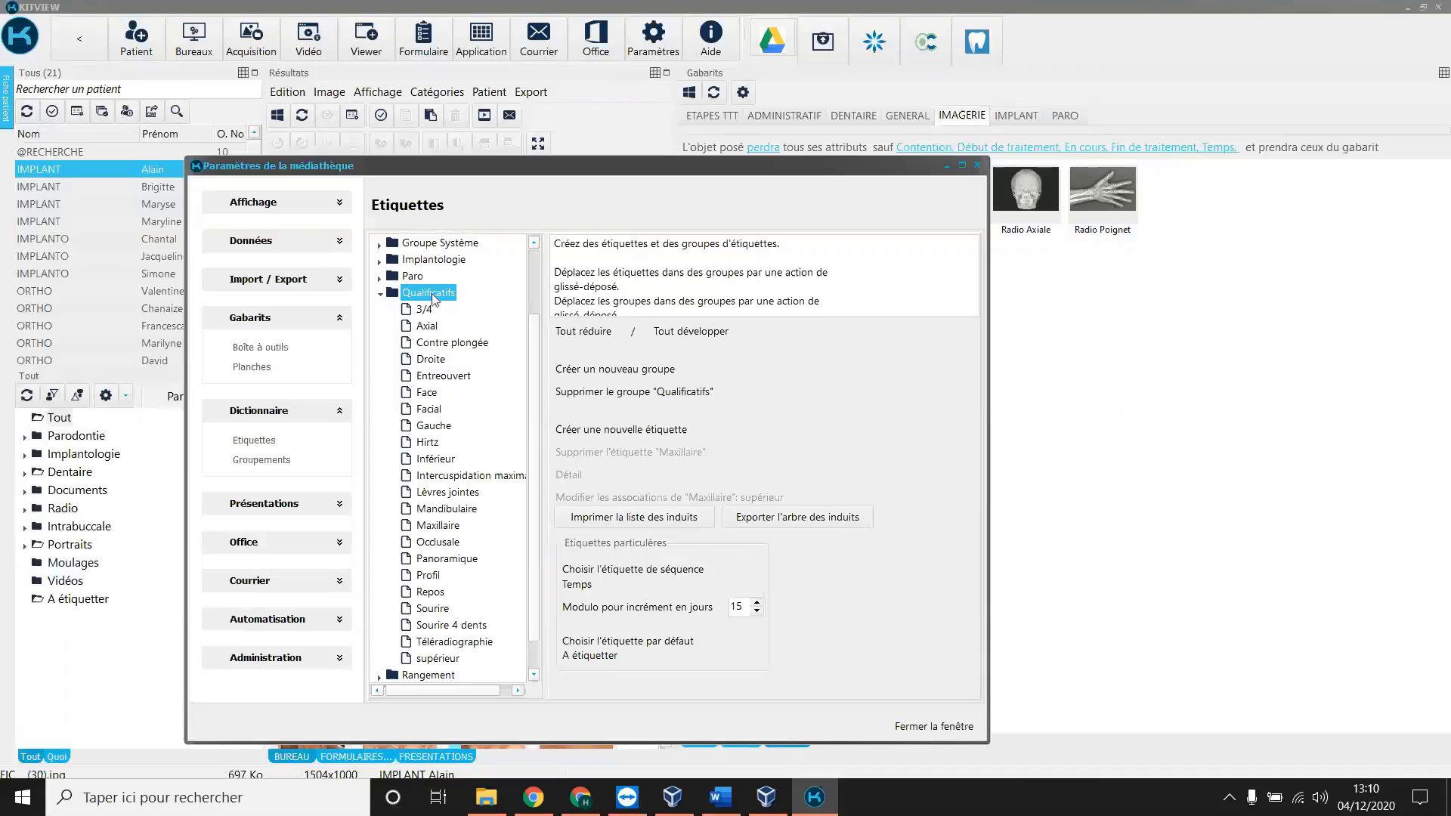
click(380, 294)
Create and save a new label named Marque with the type Texte in the Rangement group.
click(388, 394)
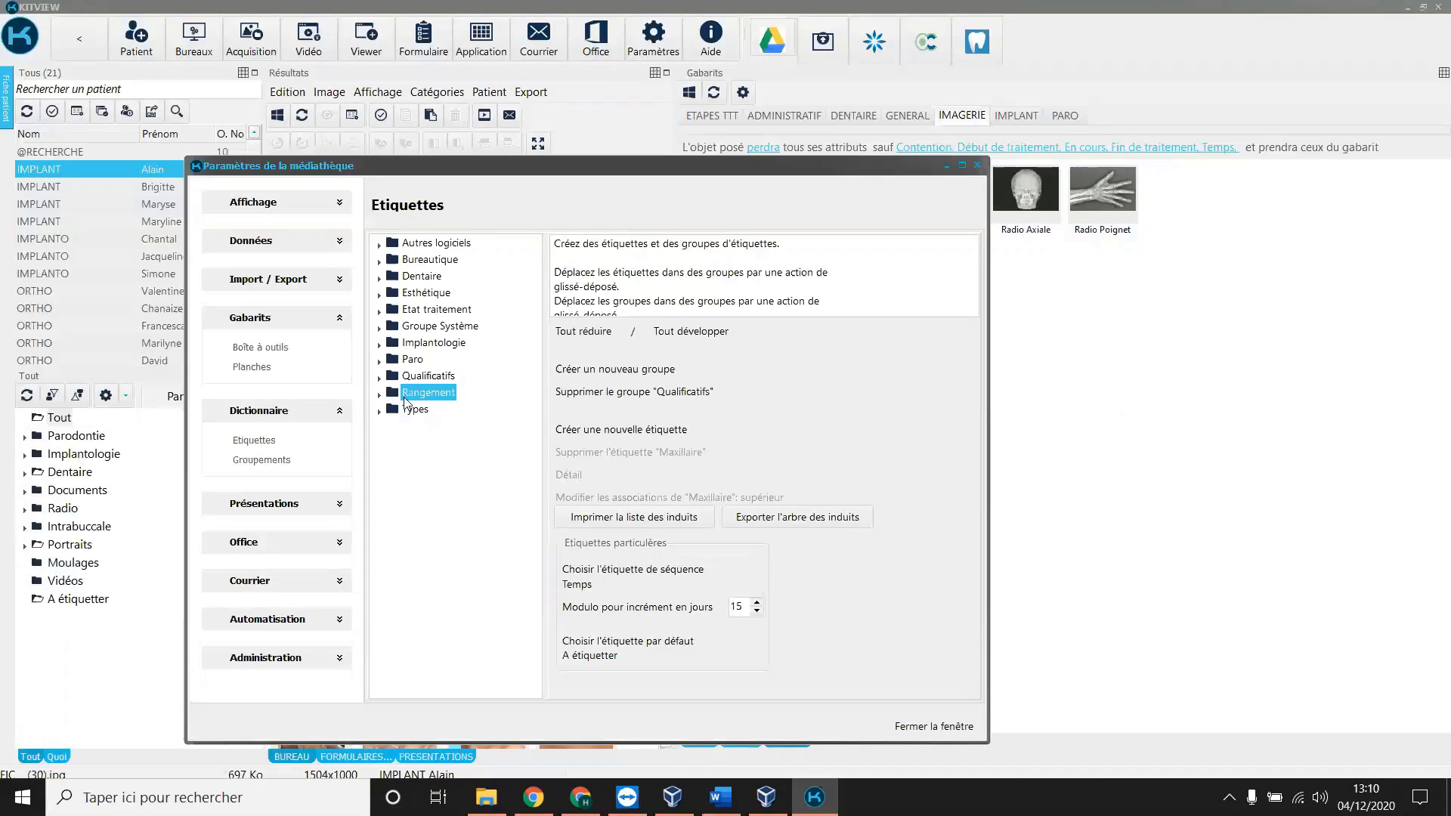
click(382, 396)
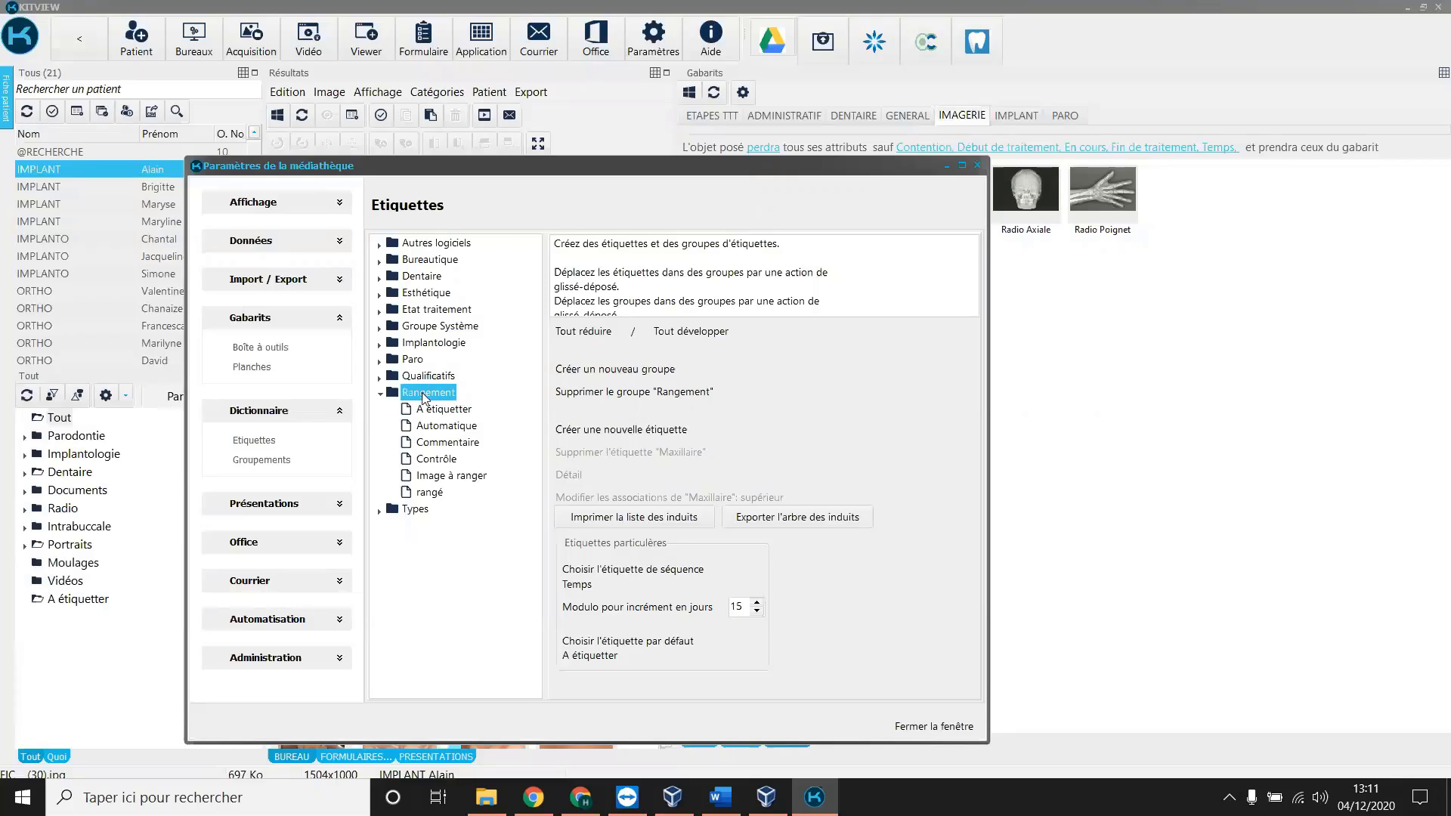
click(610, 430)
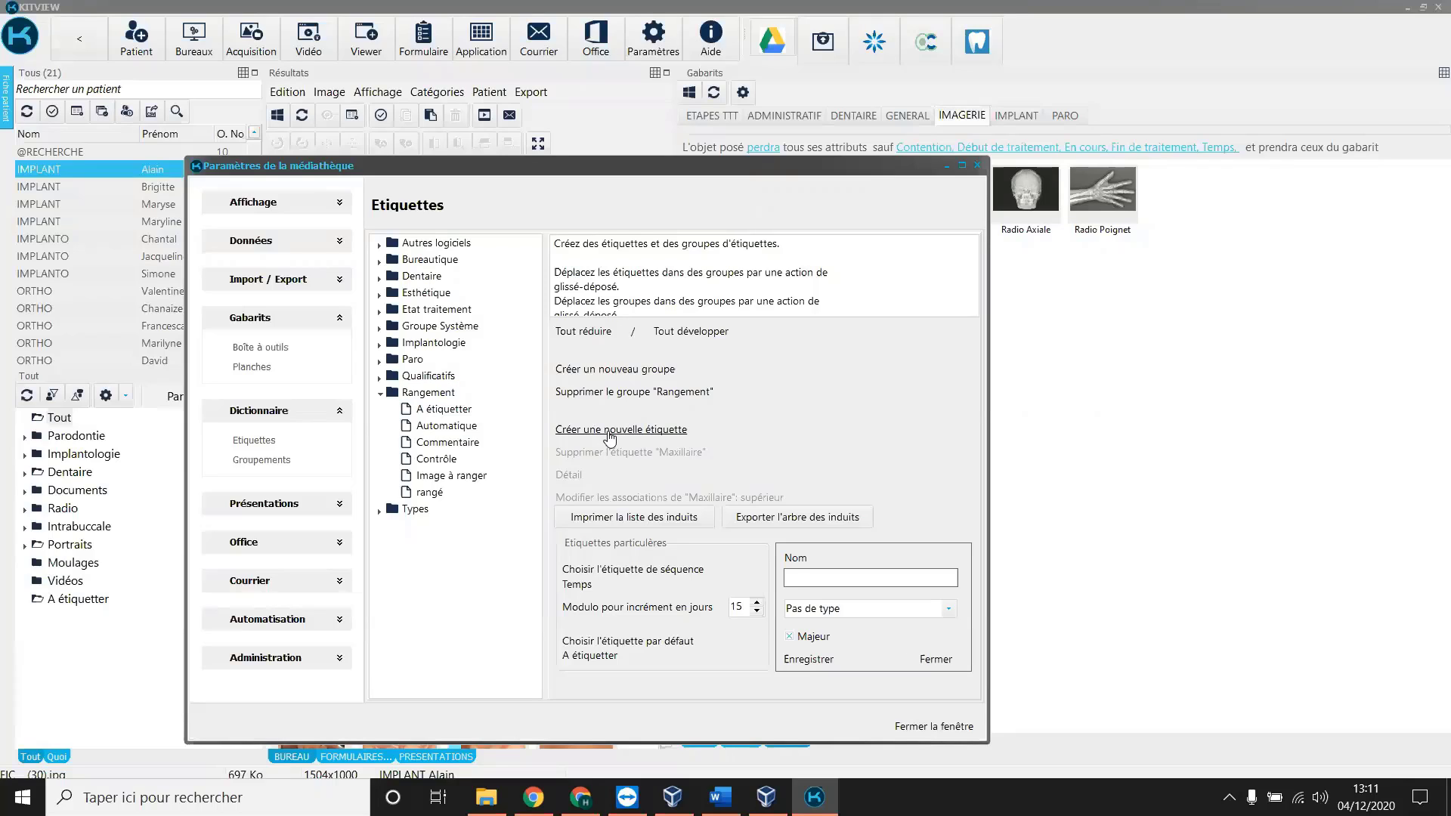
text(Marque)
click(850, 609)
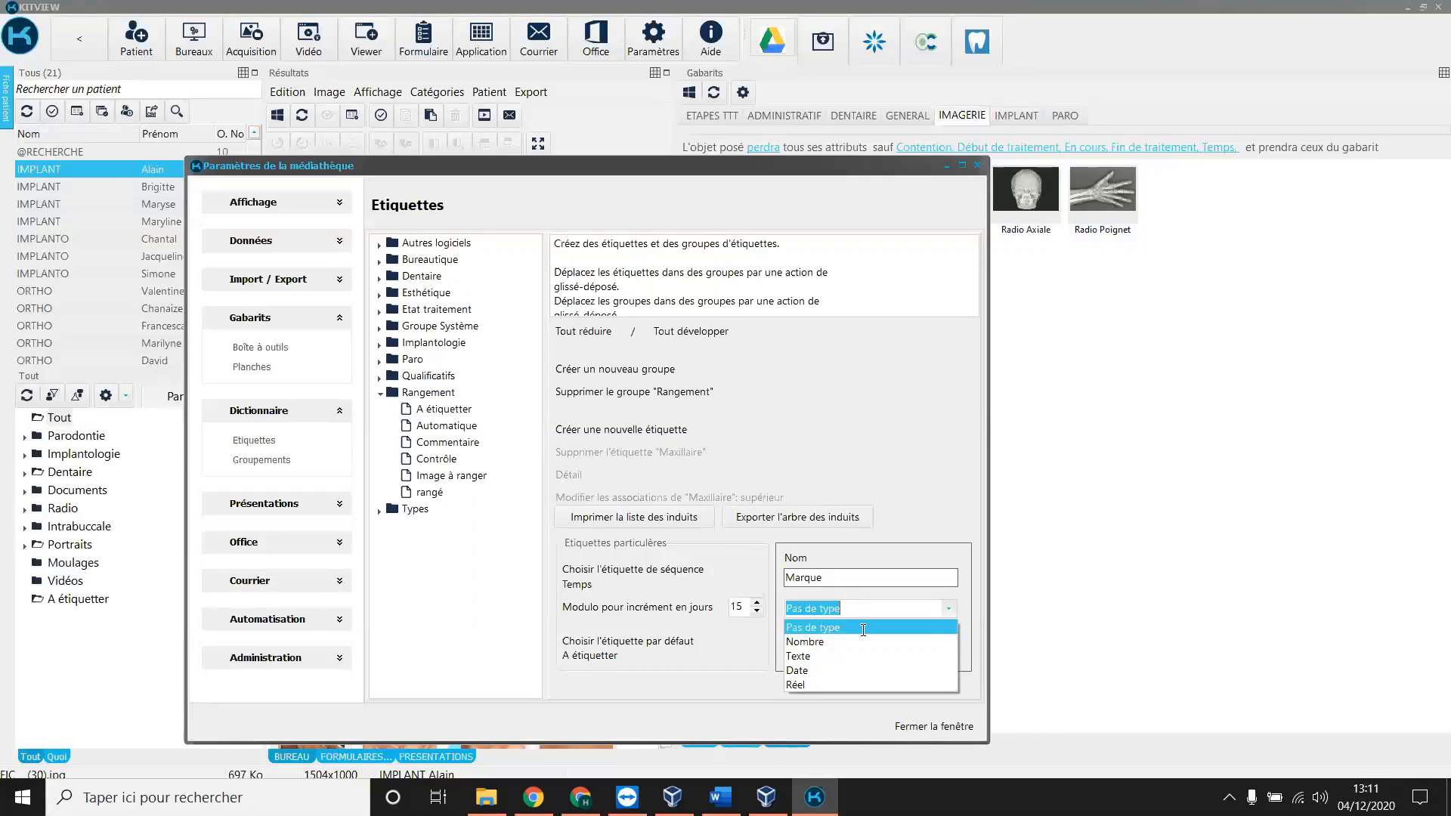
click(860, 671)
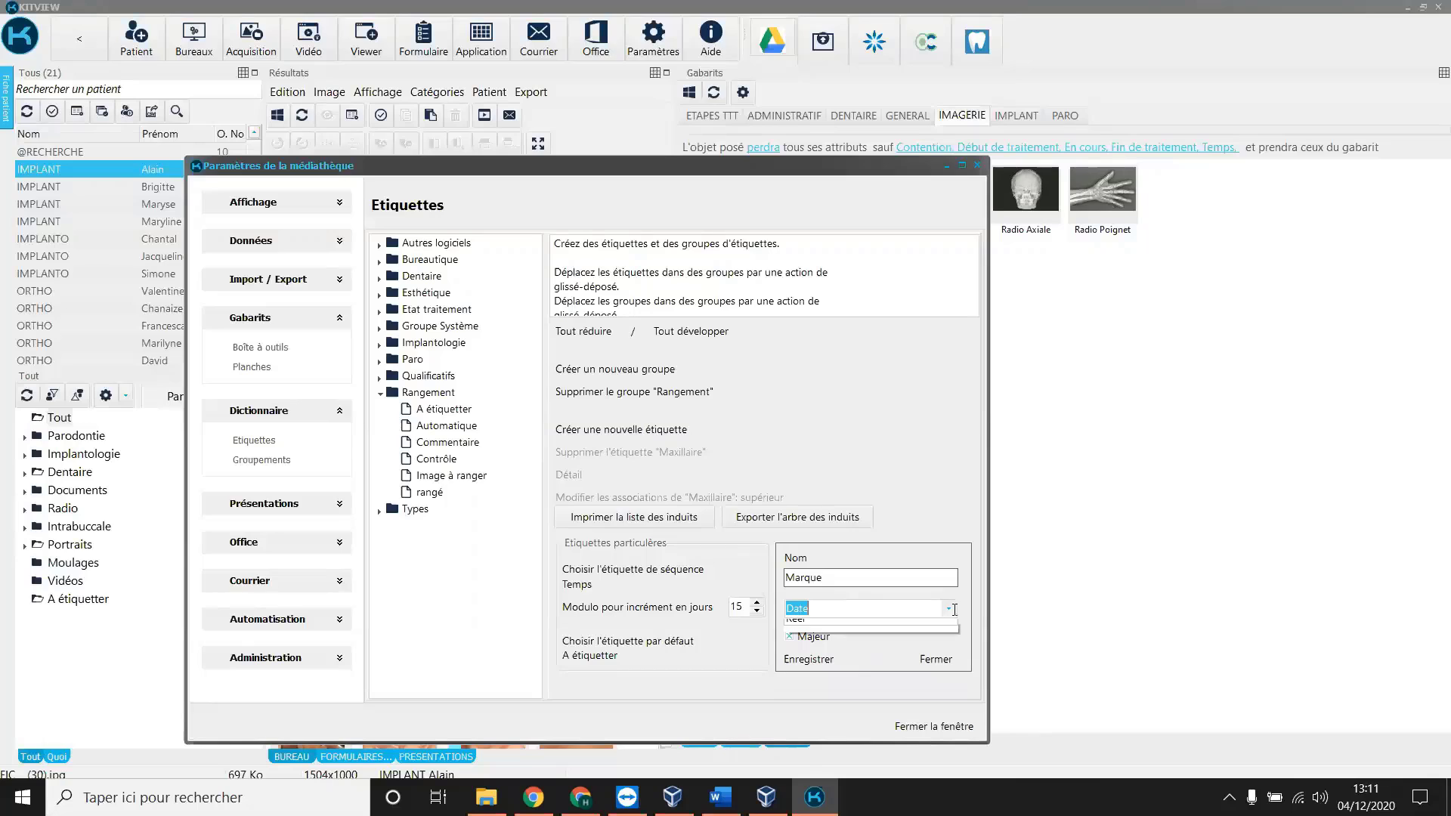
click(882, 615)
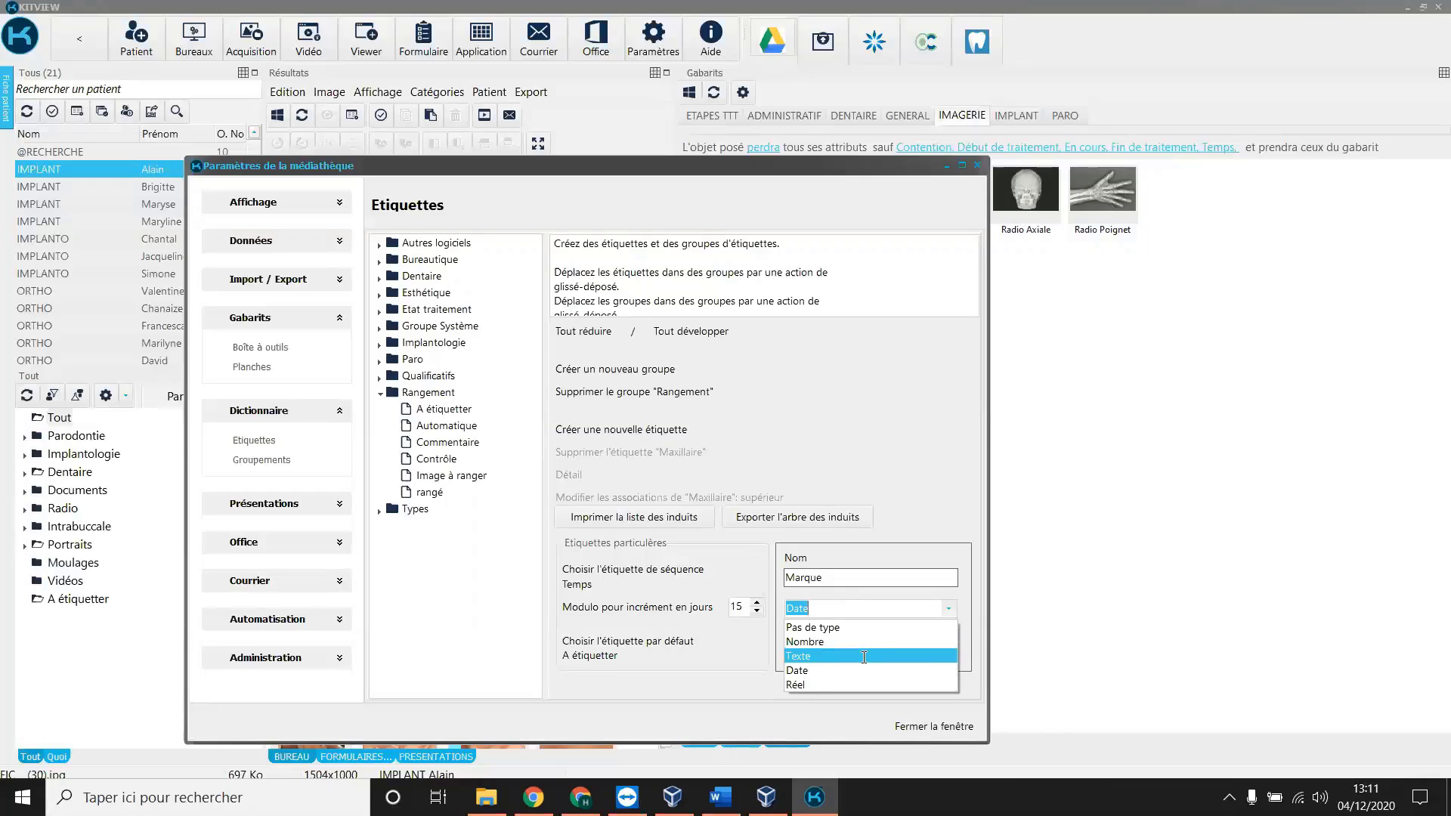
click(864, 656)
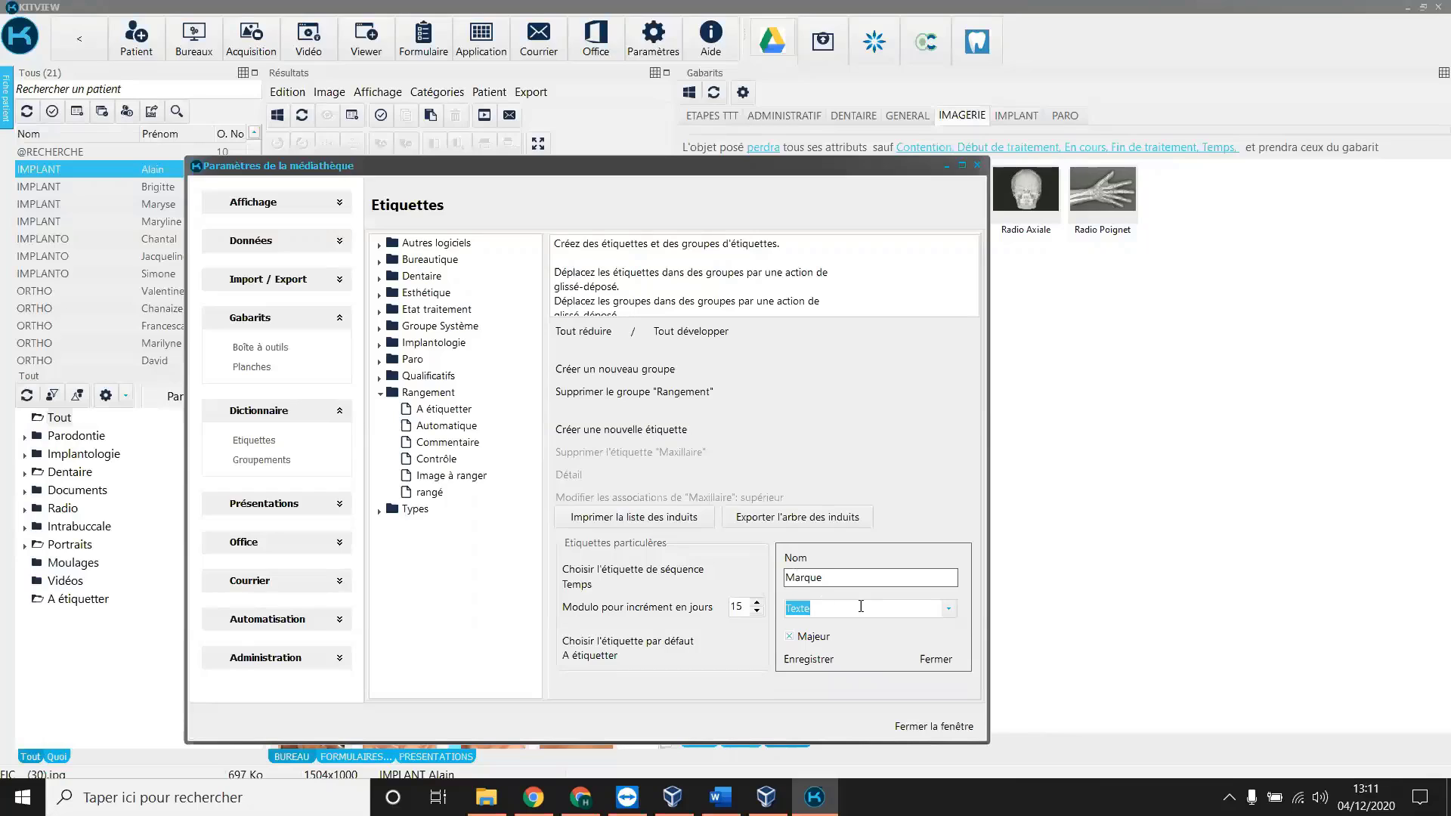
click(807, 661)
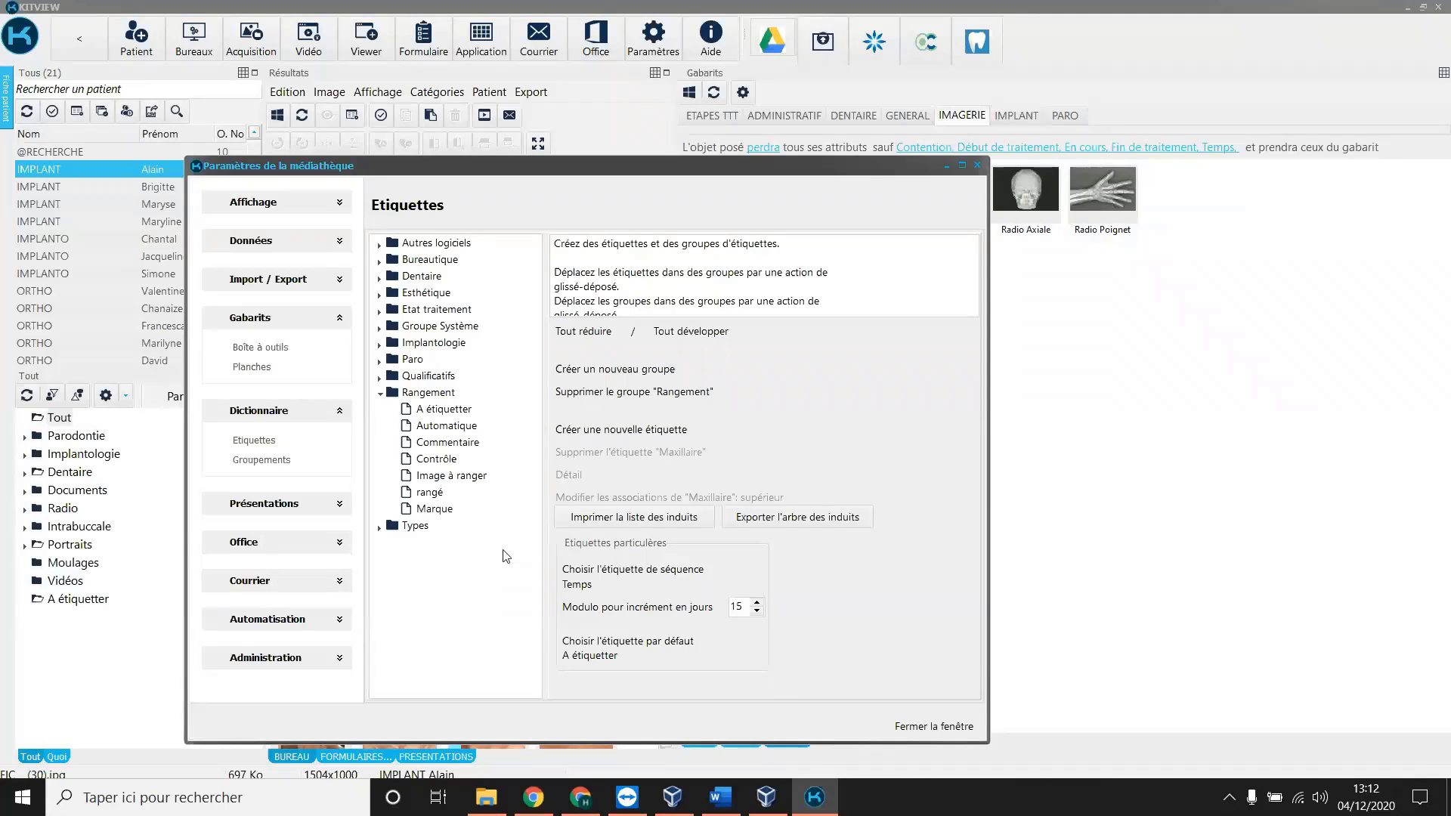
Check the Marque label's available options under Rangement and expand all label groups.
click(443, 513)
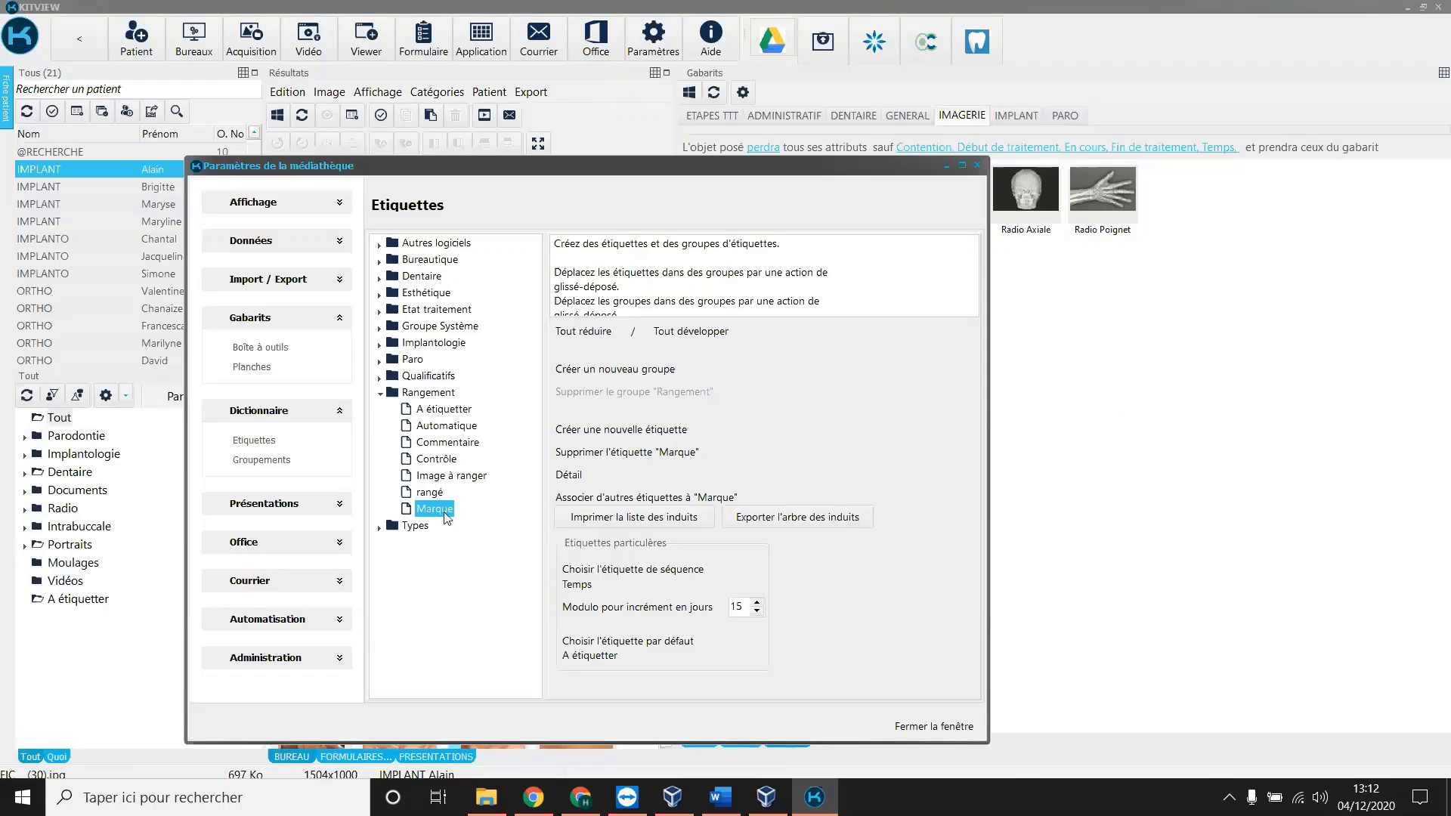
click(380, 396)
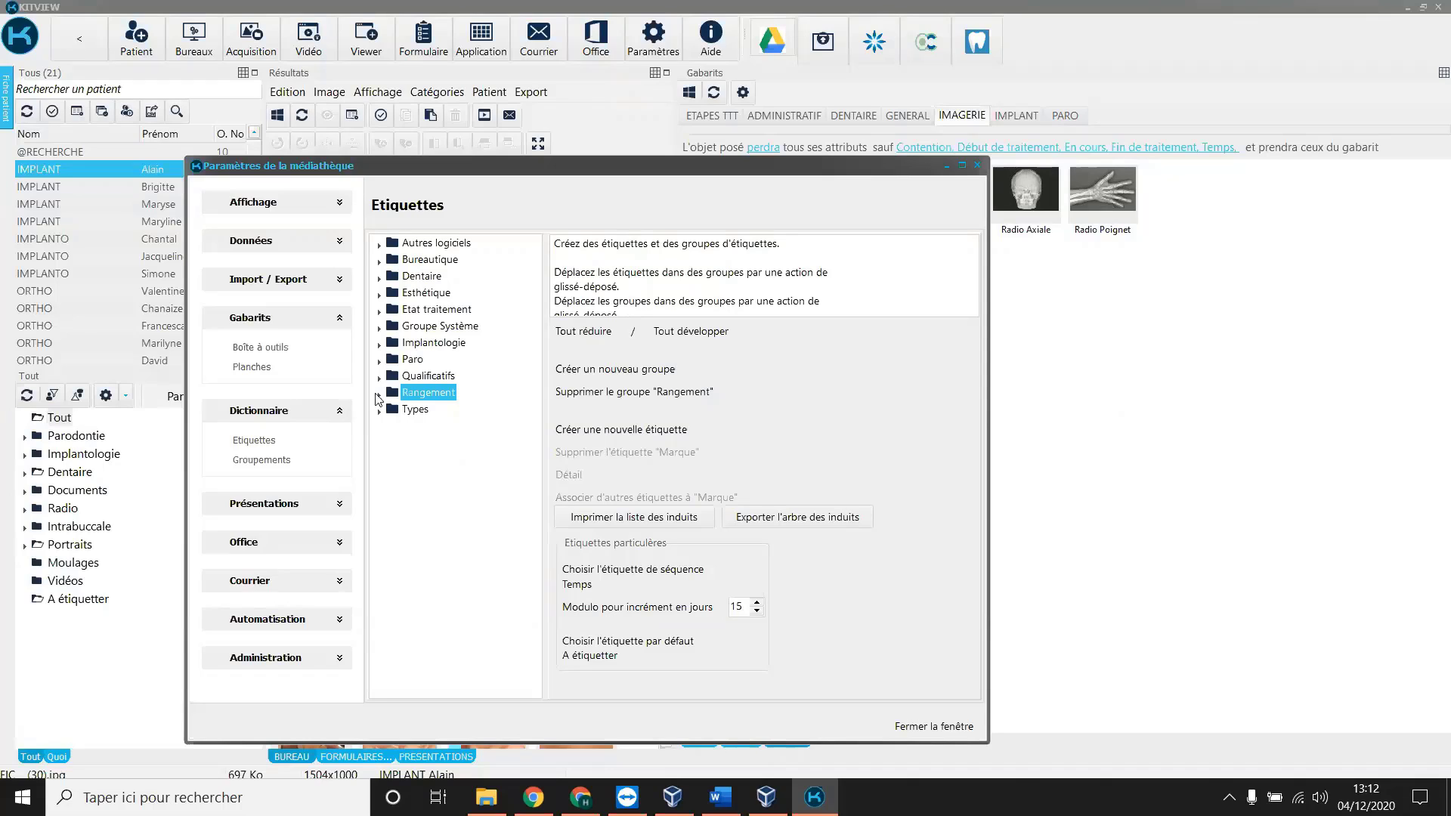
click(704, 335)
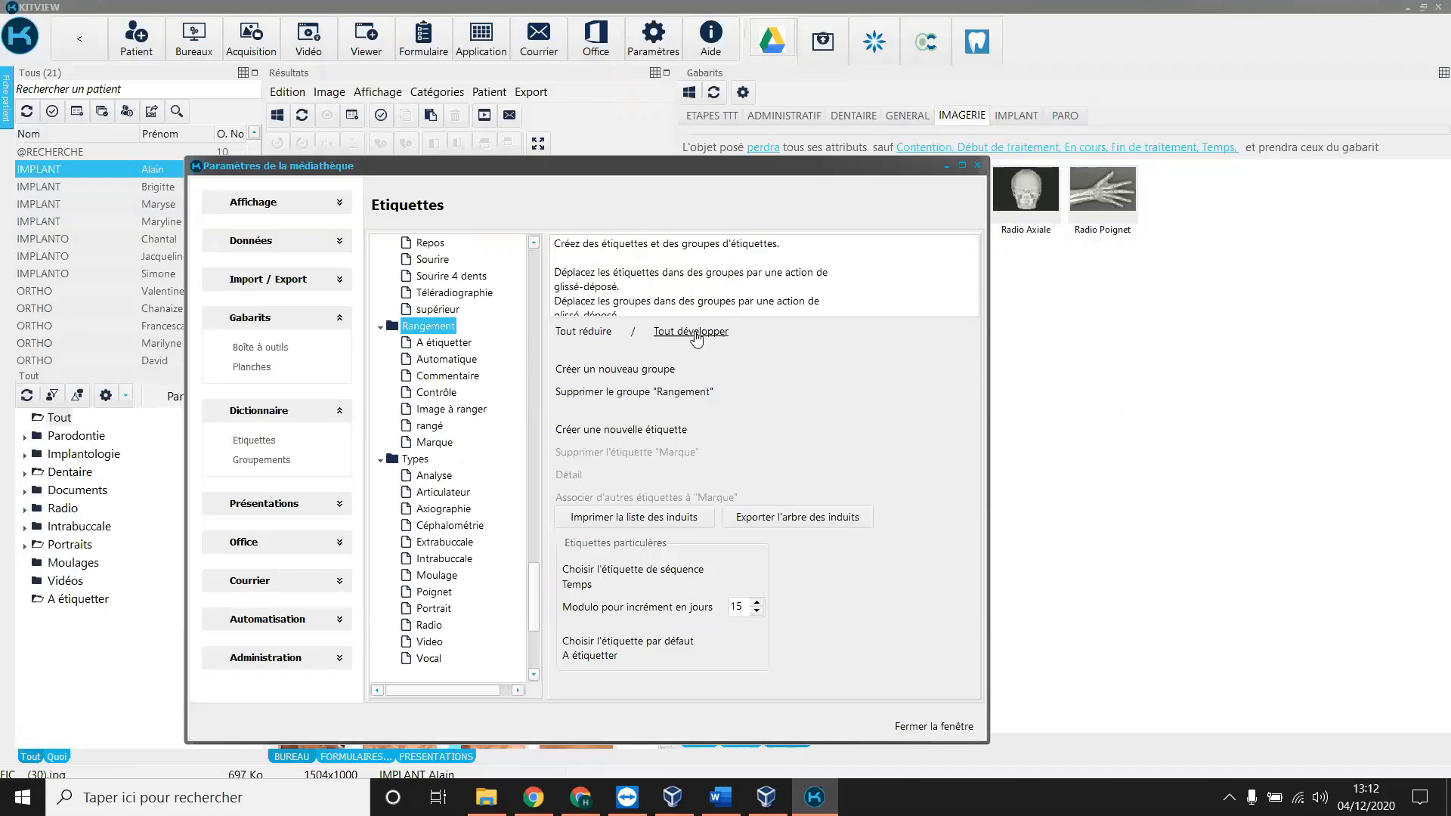
Look through the expanded label list for a tooth-number label, checking the labels in the Dentaire group.
click(442, 378)
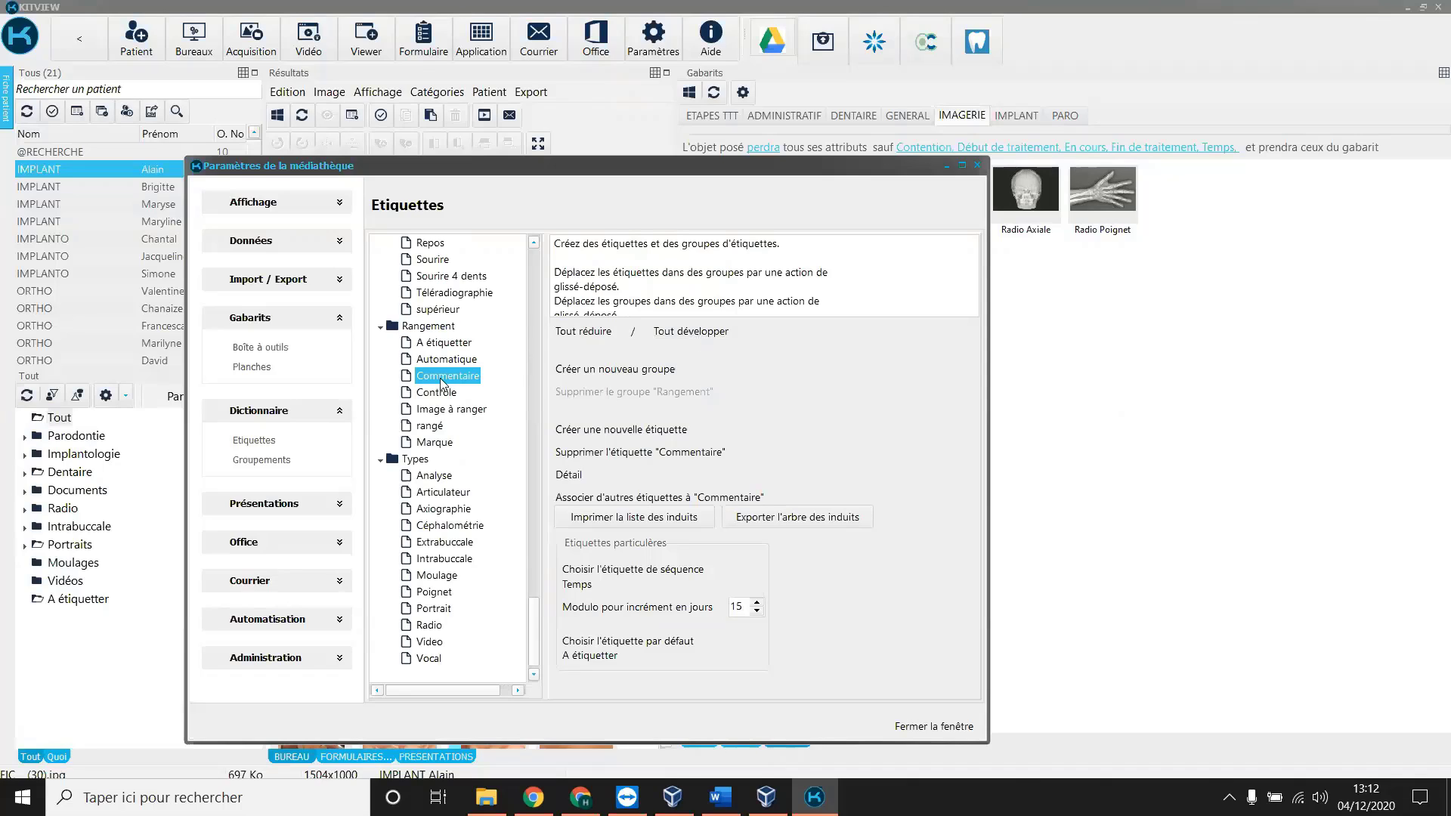
key(n)
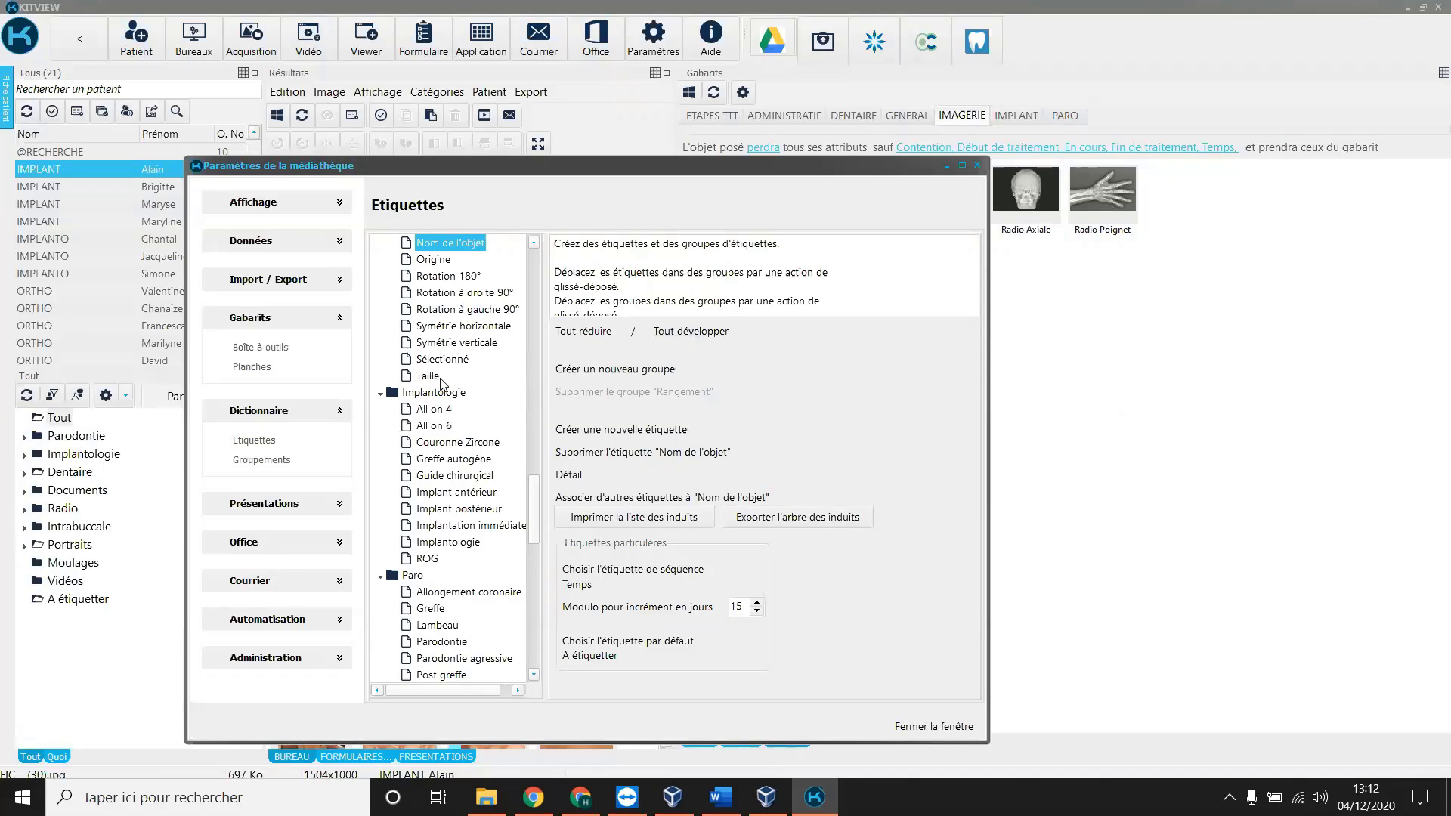
scroll(446, 382, up, 1)
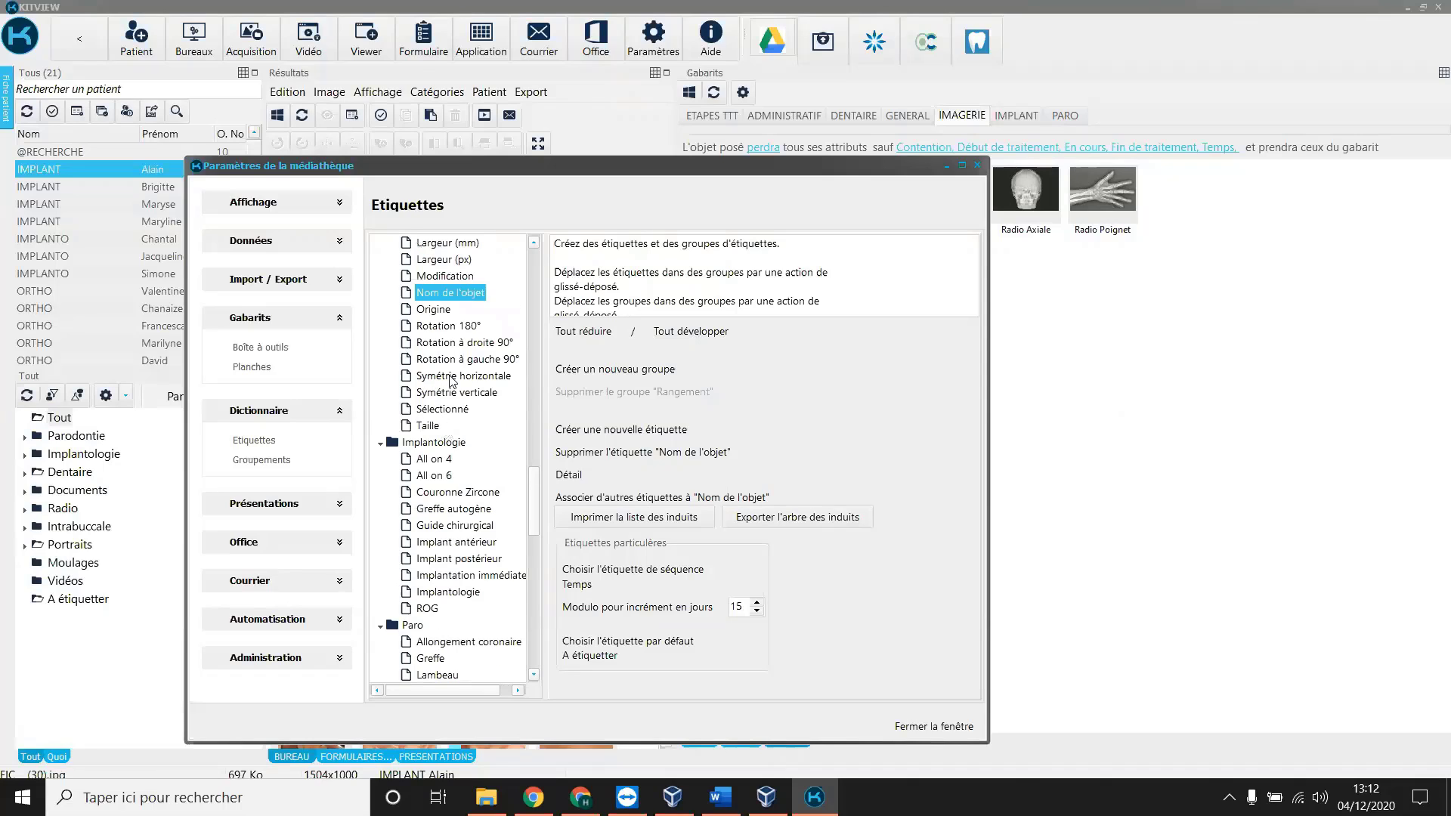
scroll(450, 381, down, 1)
scroll(450, 380, up, 1)
key(d)
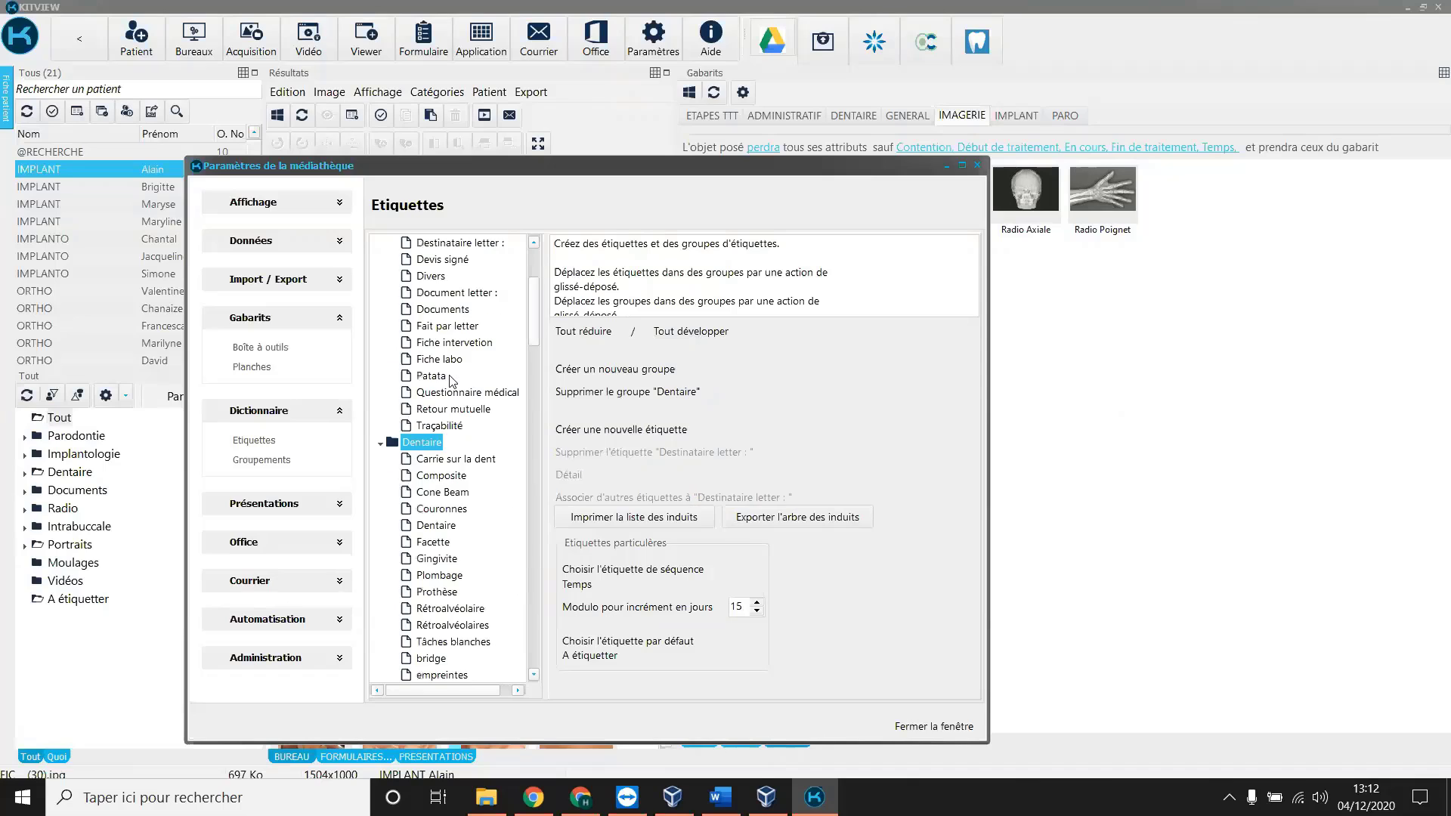
key(d)
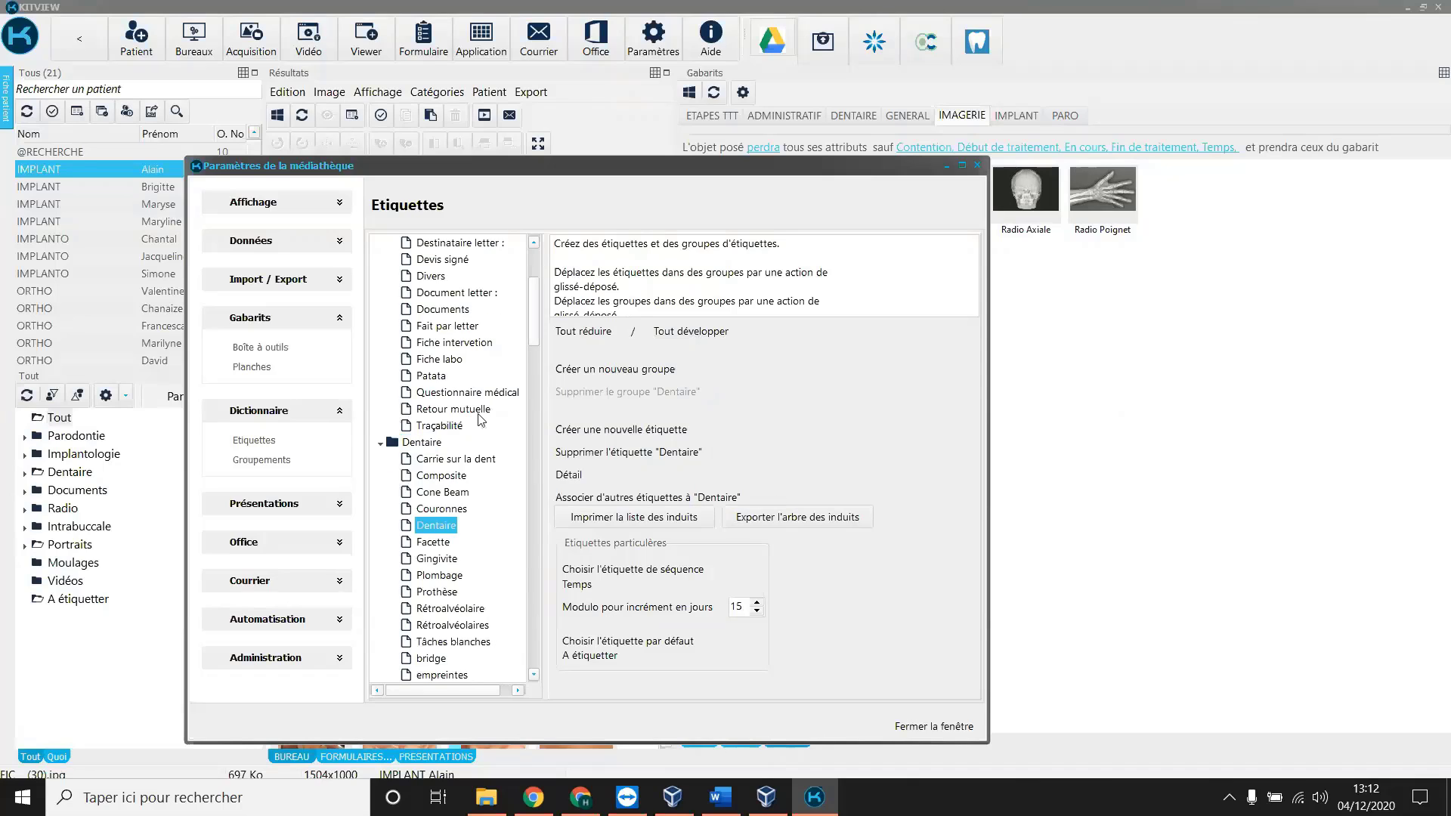
scroll(478, 414, down, 7)
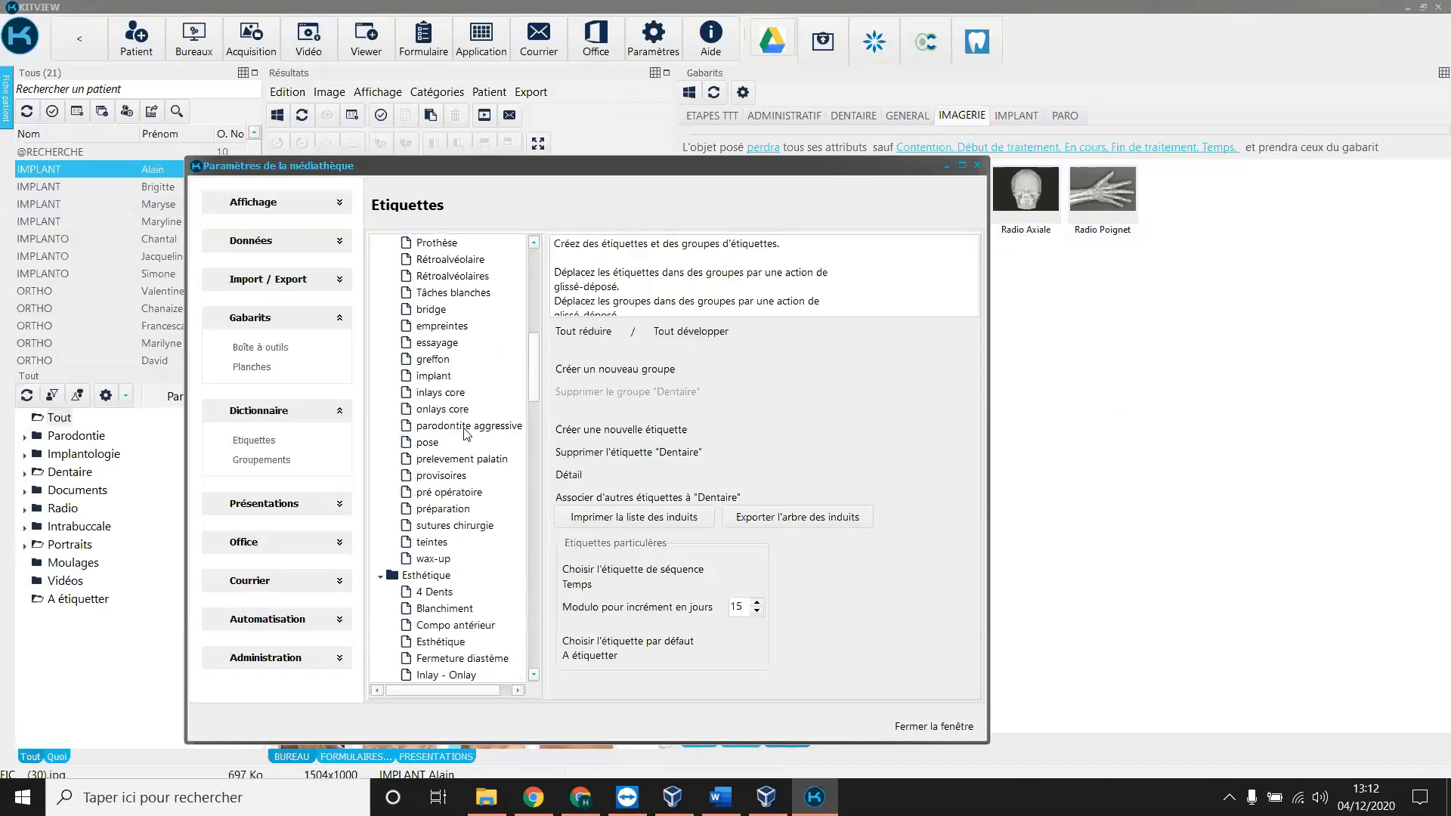
scroll(466, 433, up, 1)
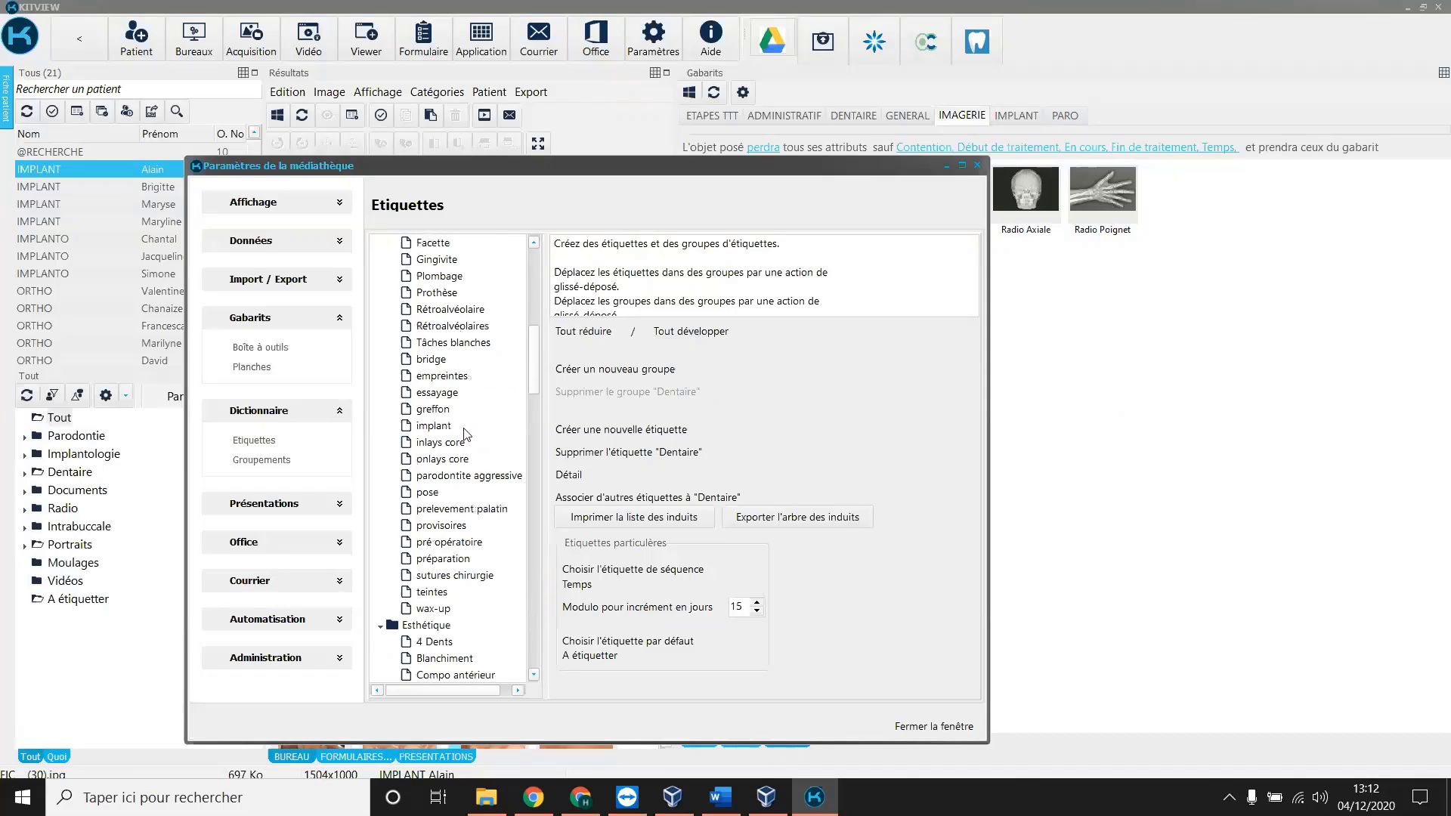
Create and save a new label named "N° de dent" with the type Nombre in the Dentaire group.
click(584, 331)
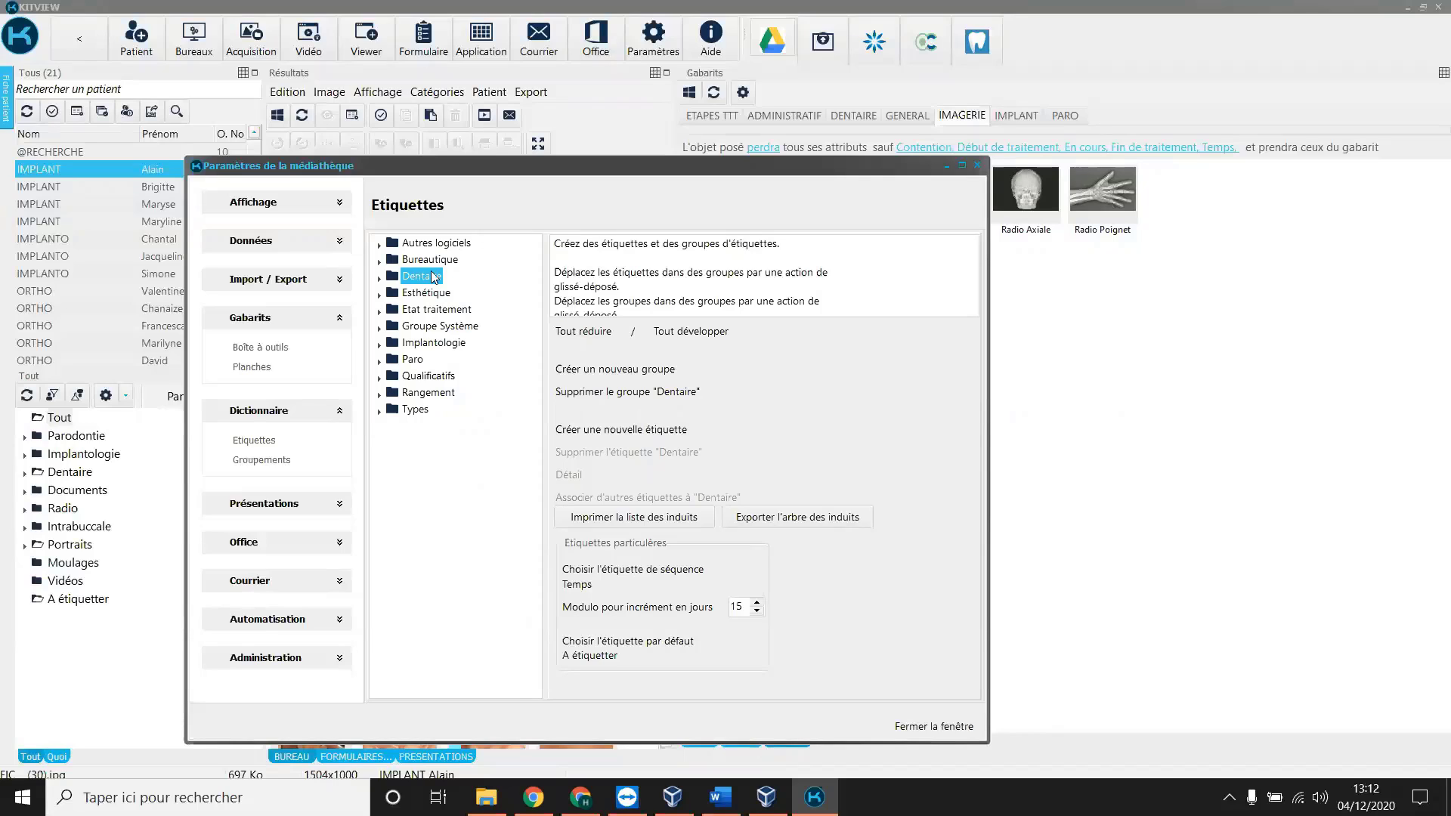
click(608, 430)
text(Num)
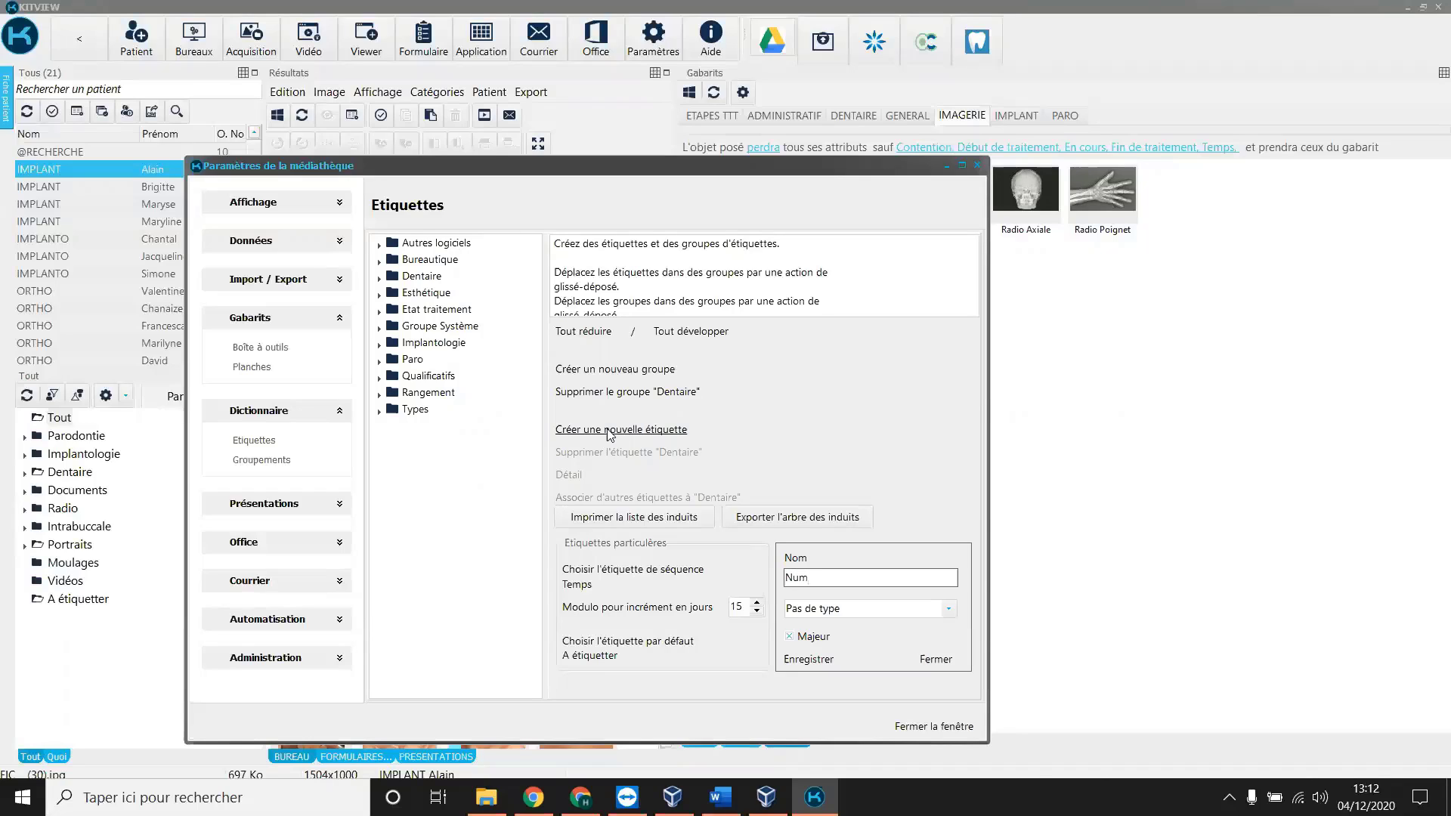
key(BackSpace)
key(BackSpace)
text(° de dent)
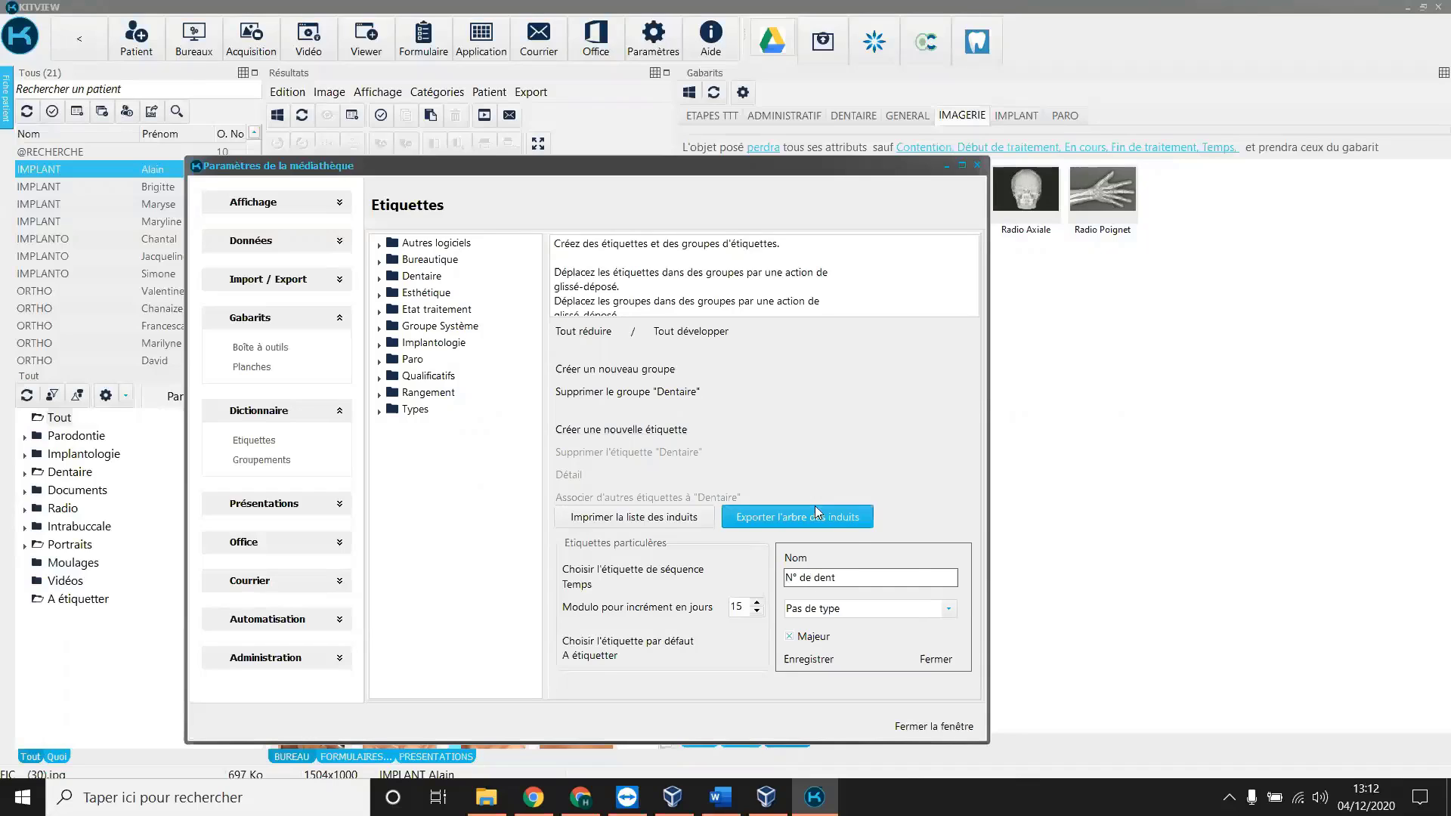
click(949, 608)
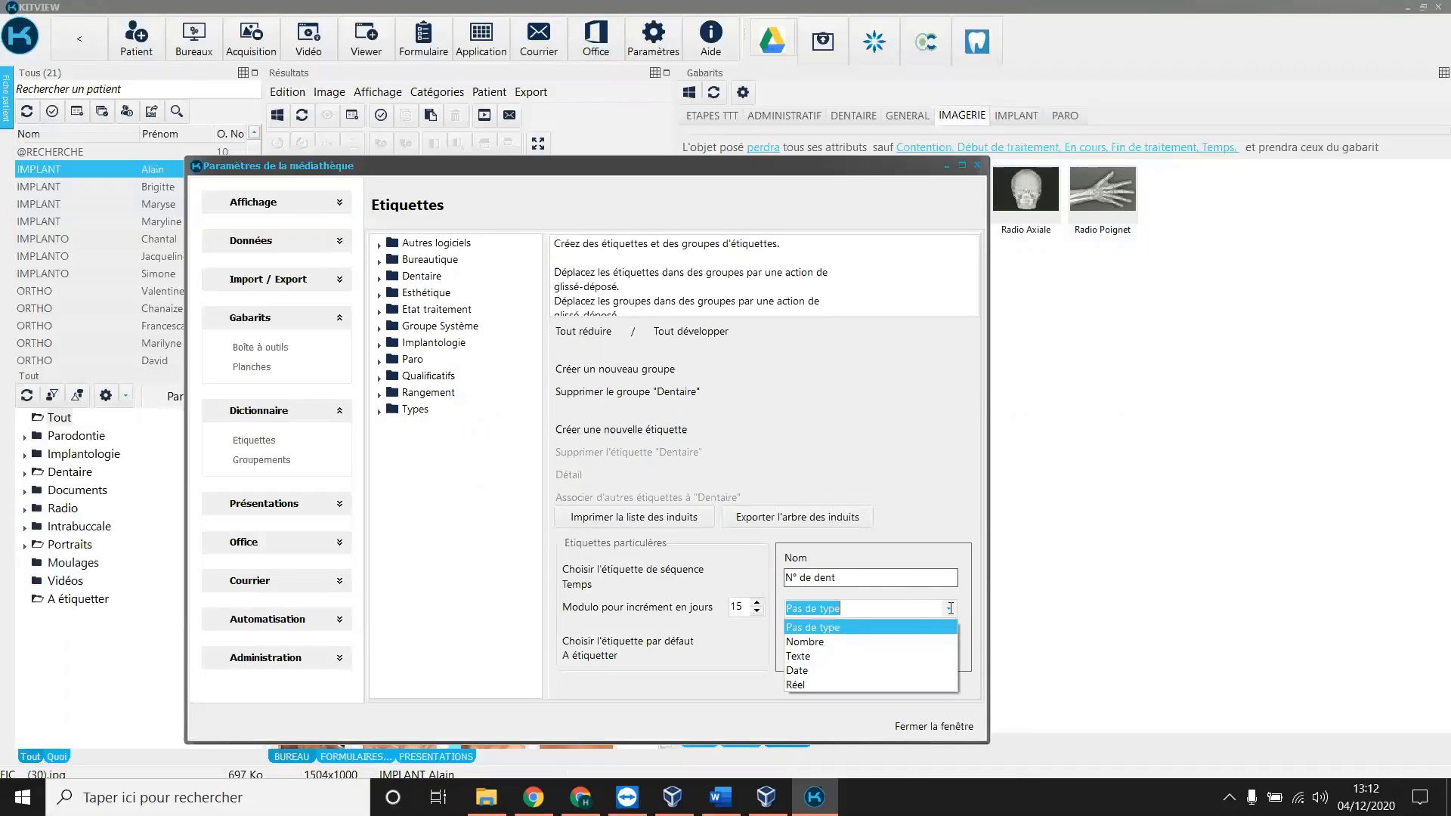
click(923, 641)
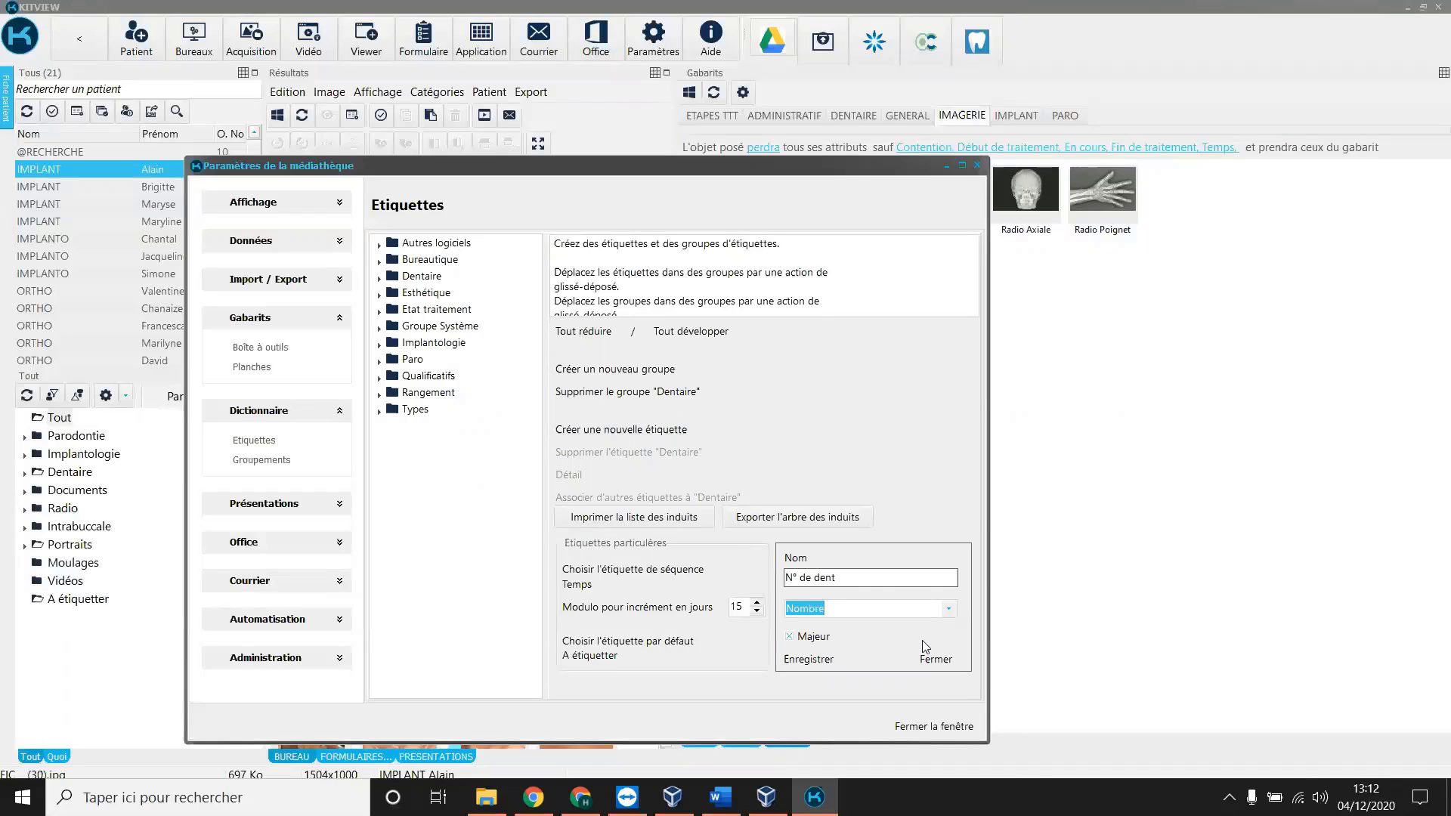
click(809, 660)
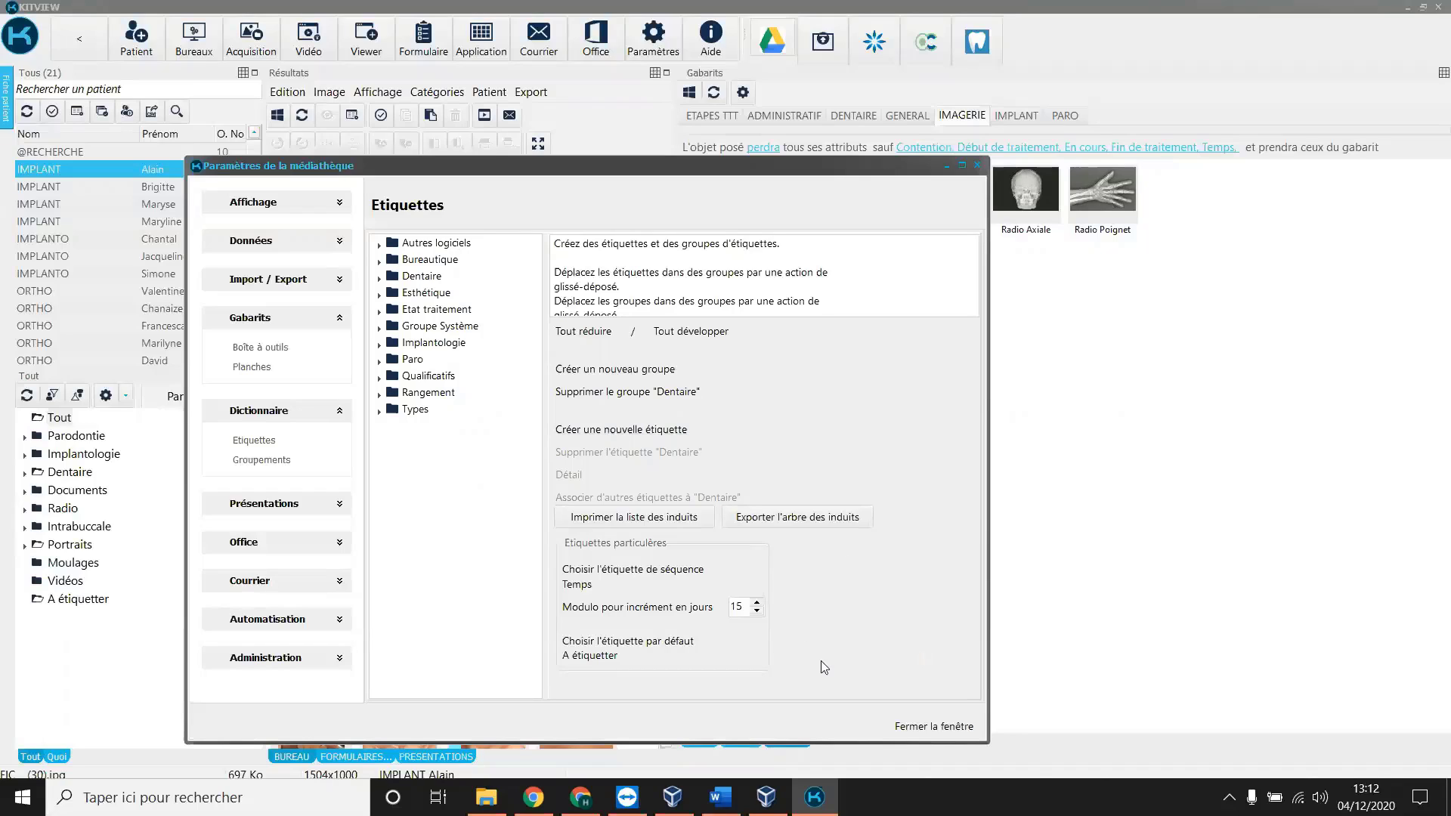
Expand the Dentaire group and select the N° de dent label to check its available options.
click(379, 279)
scroll(447, 344, down, 4)
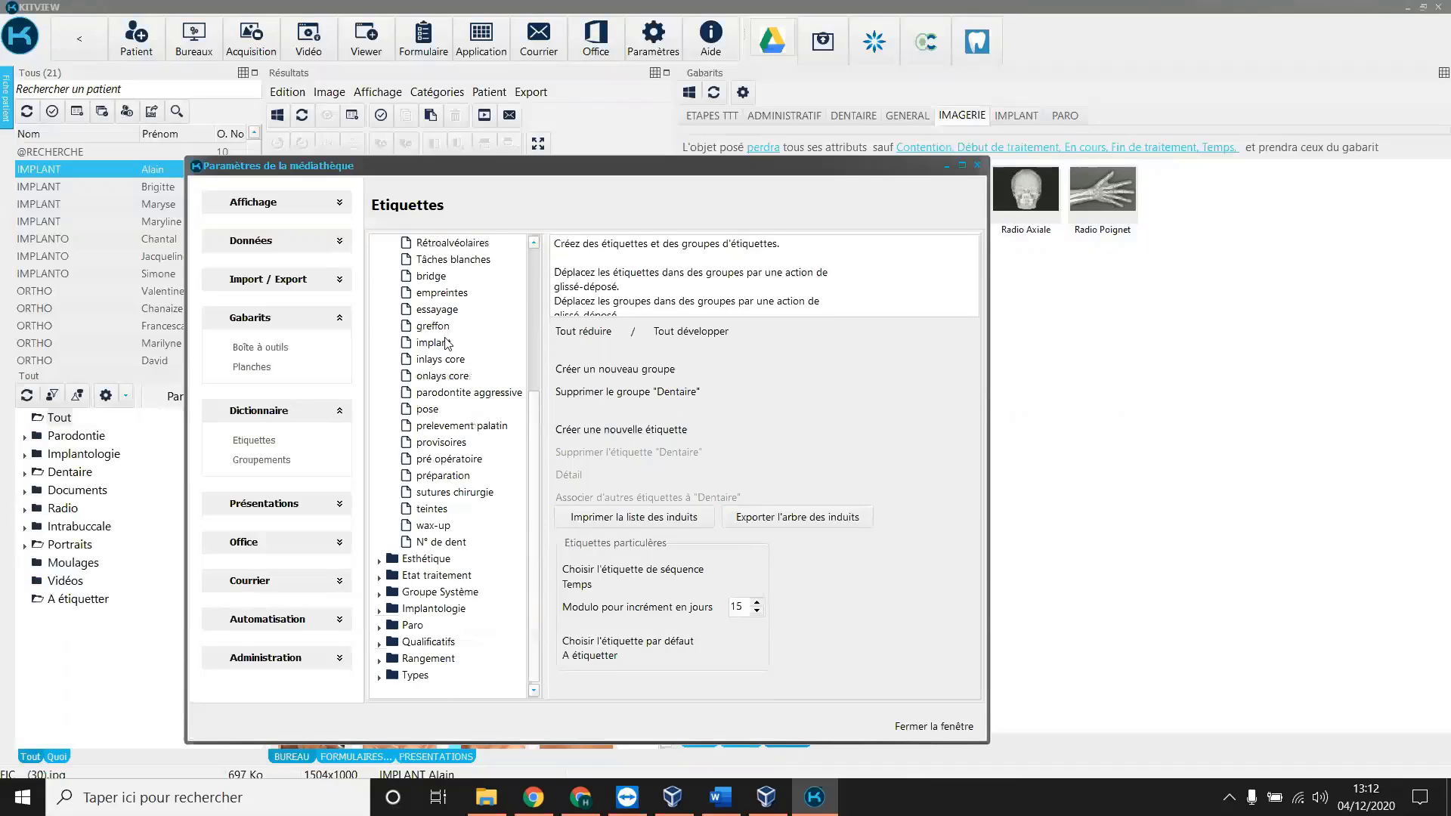
click(443, 543)
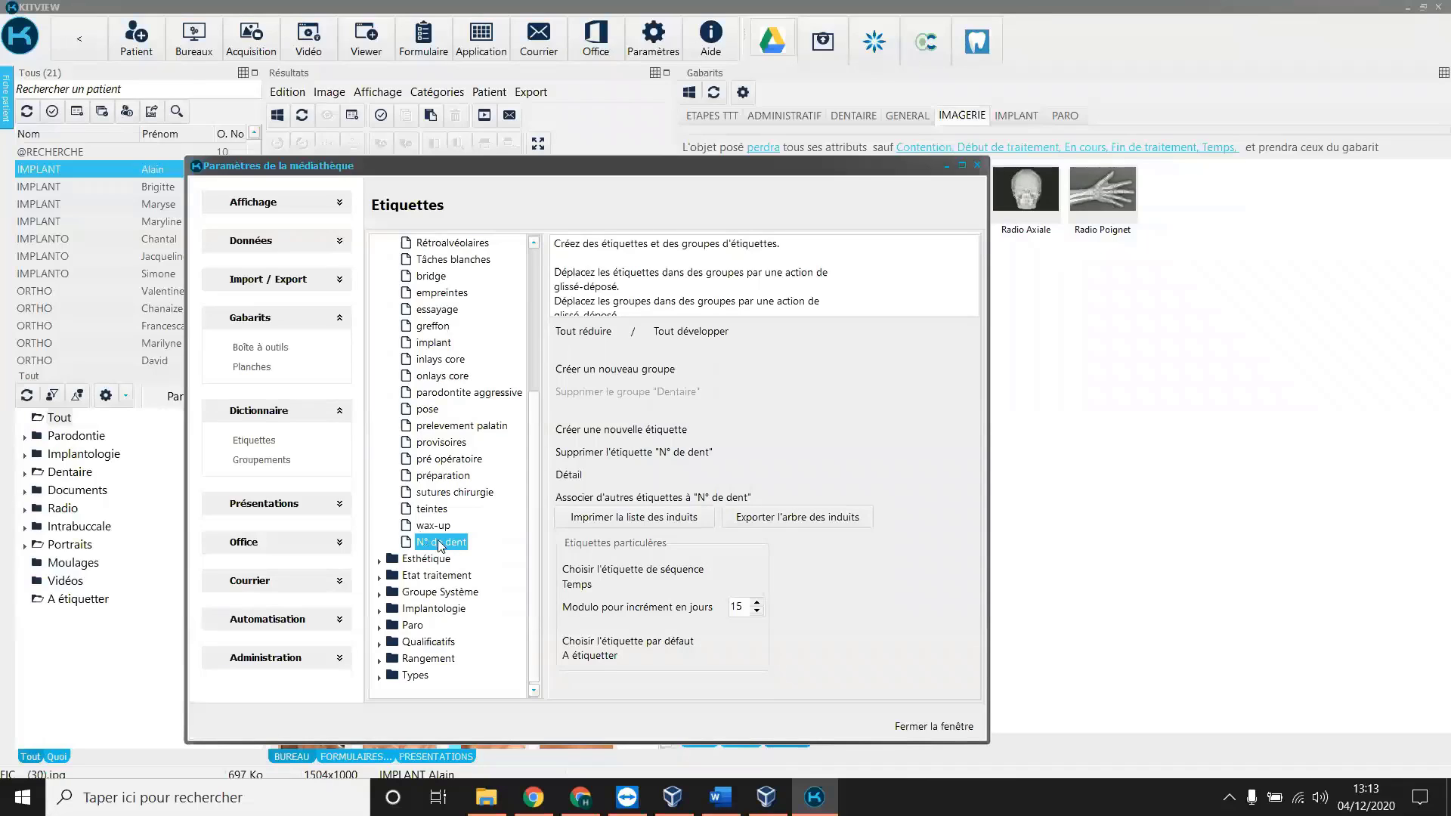
Expand the Implantologie group, select its Implantologie label, and review the labels filed under Dentaire.
click(379, 609)
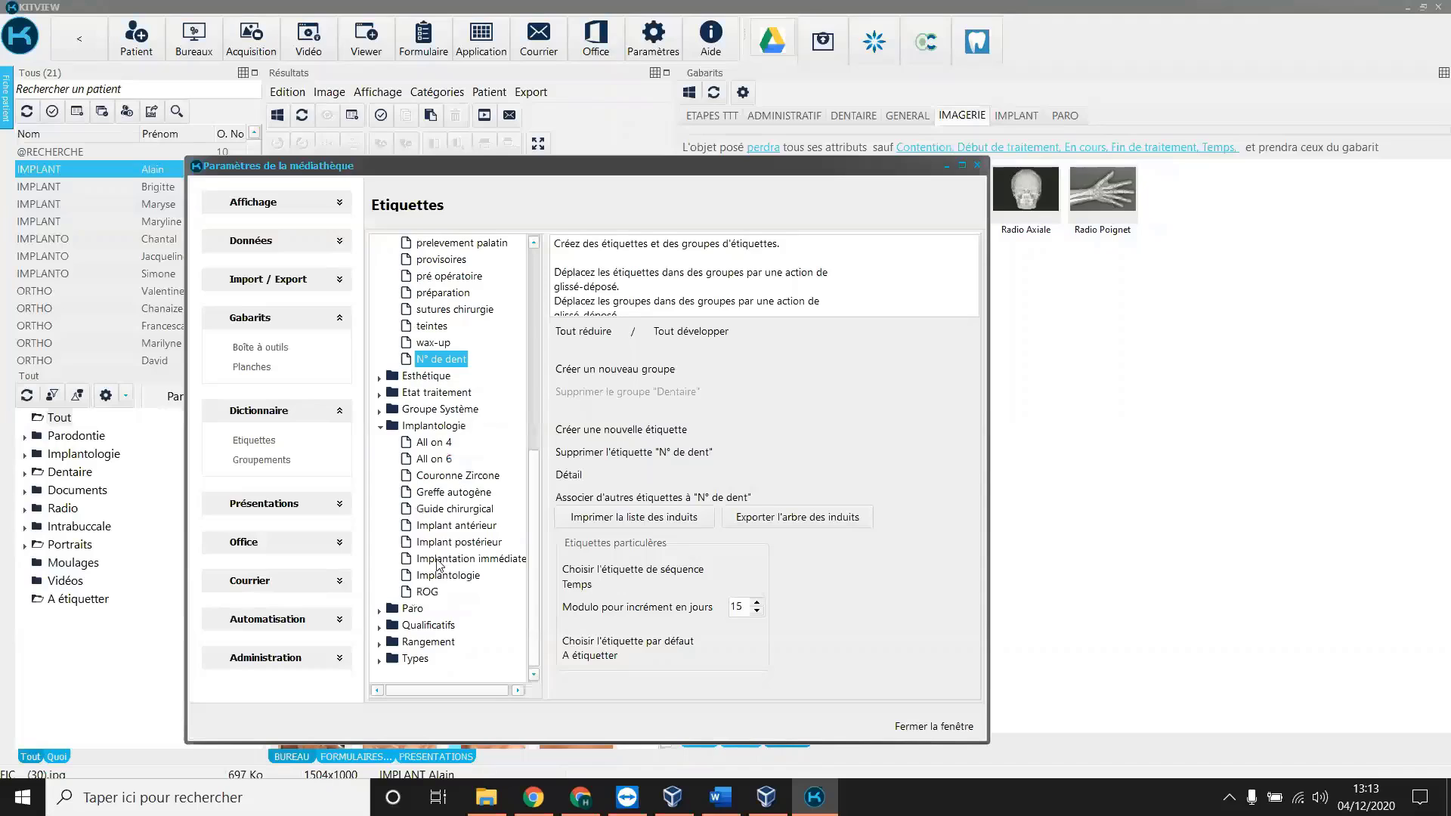
click(446, 576)
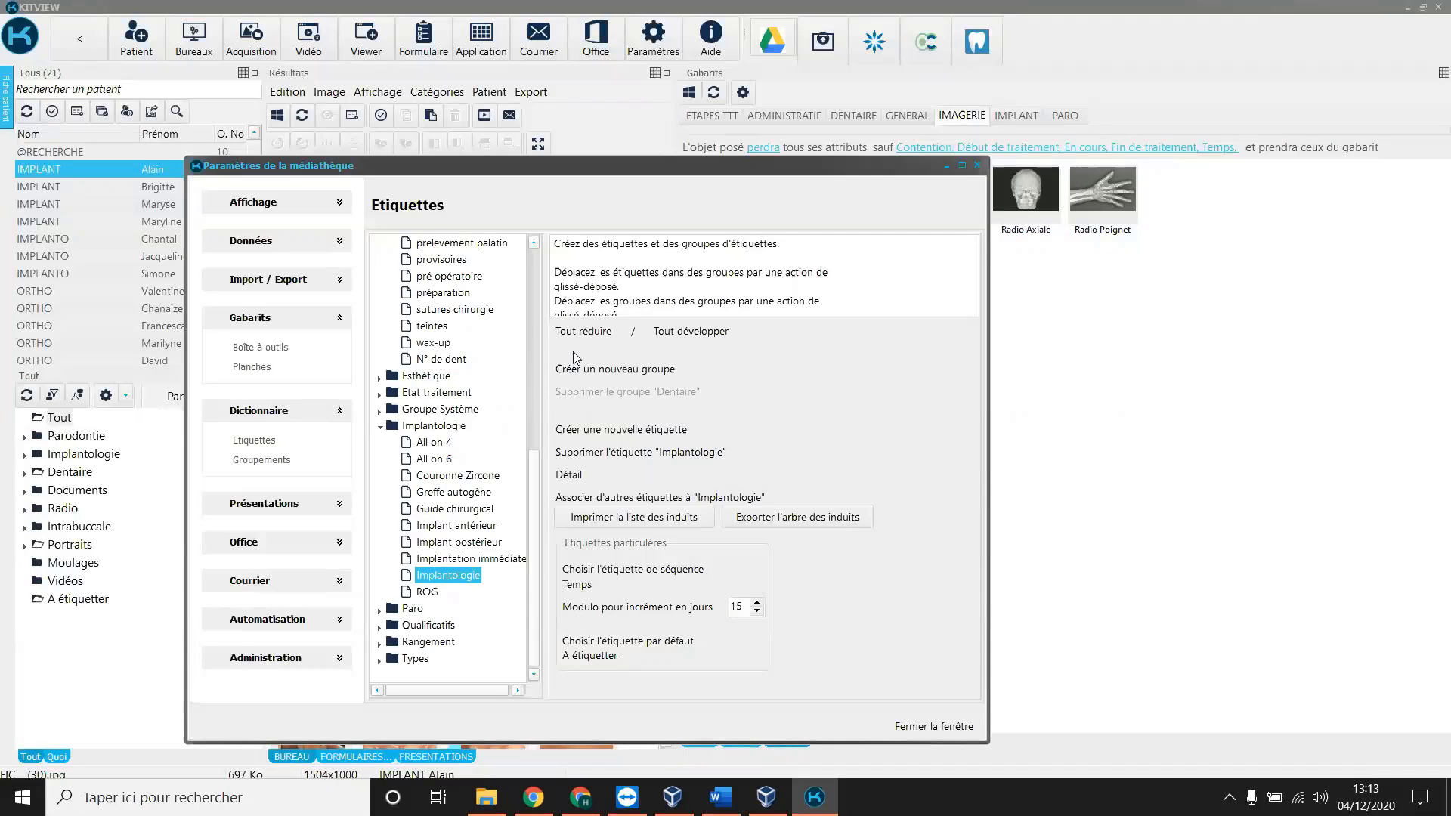
click(443, 577)
key(Return)
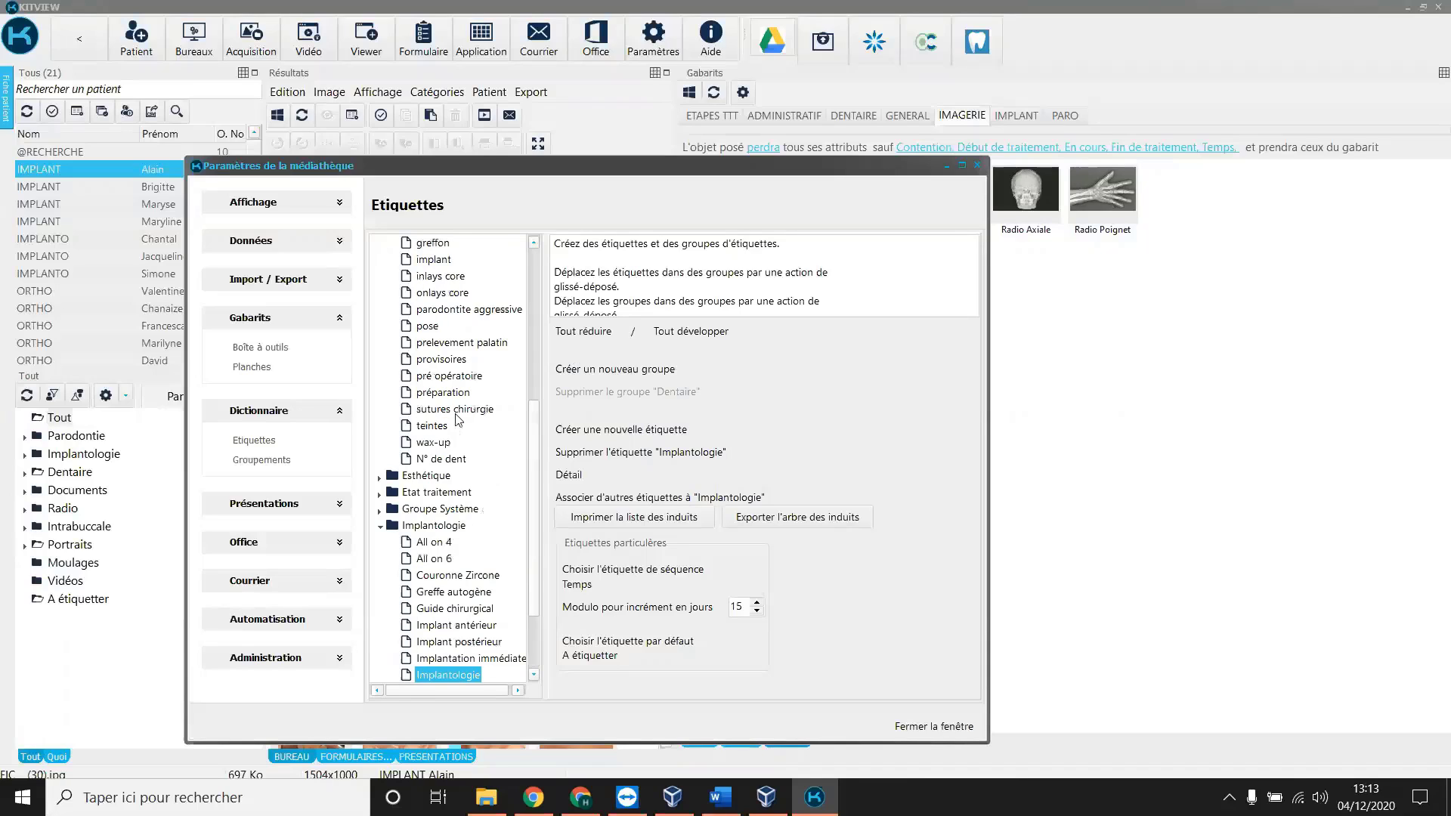
scroll(459, 419, up, 1)
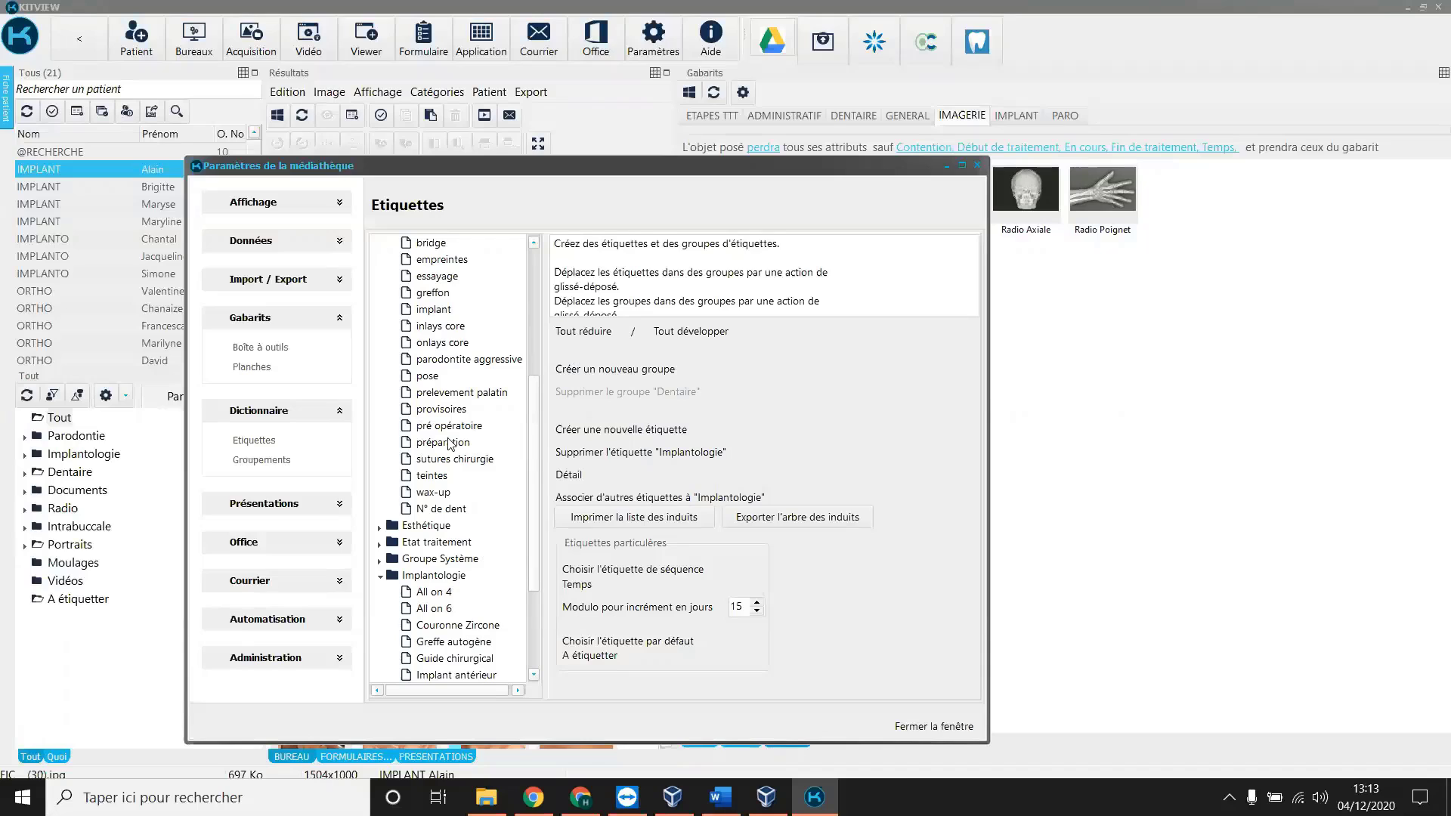
scroll(450, 444, up, 2)
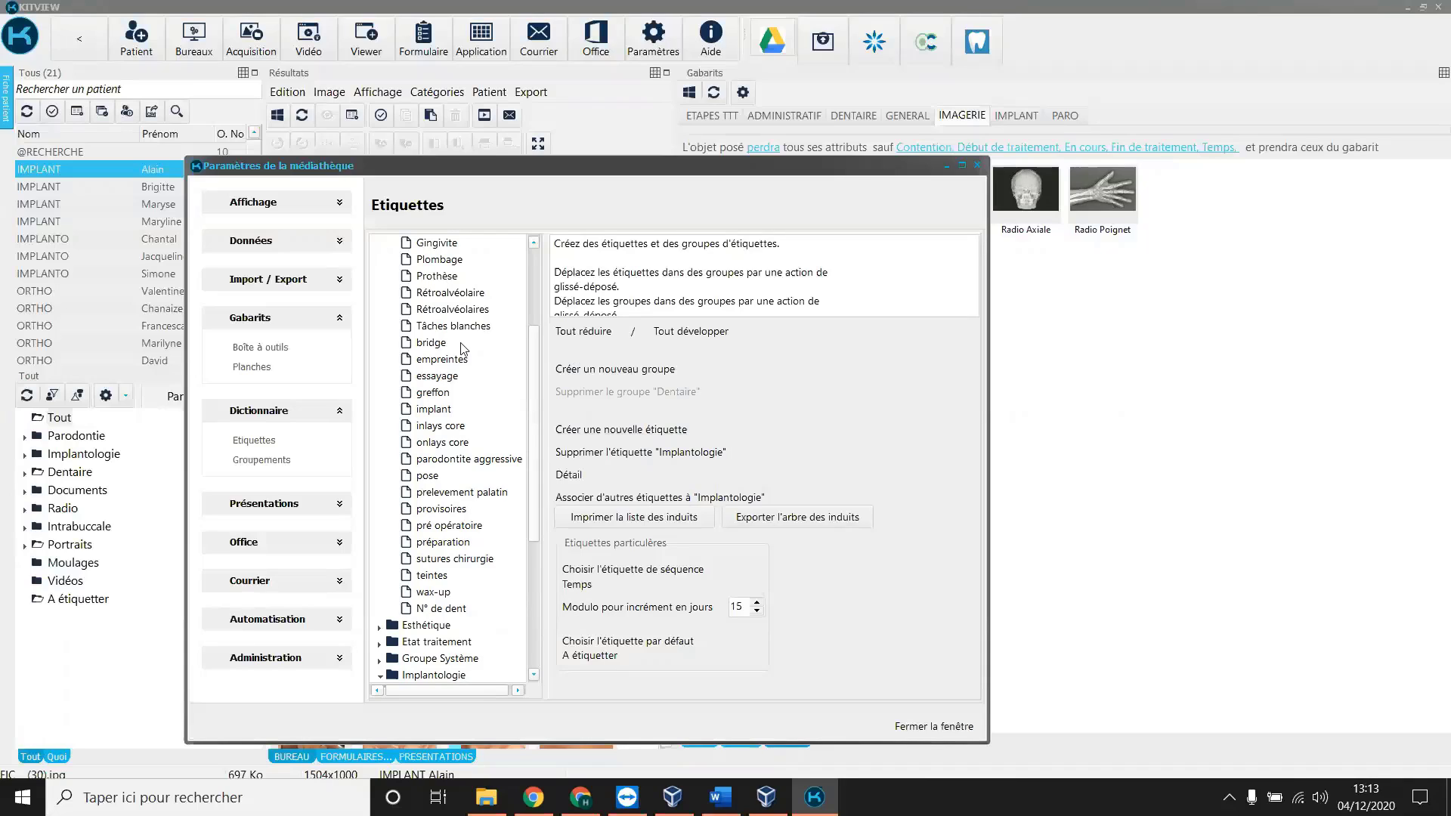
Open the Boîte à outils settings for Gabarits and reposition the settings window.
click(251, 321)
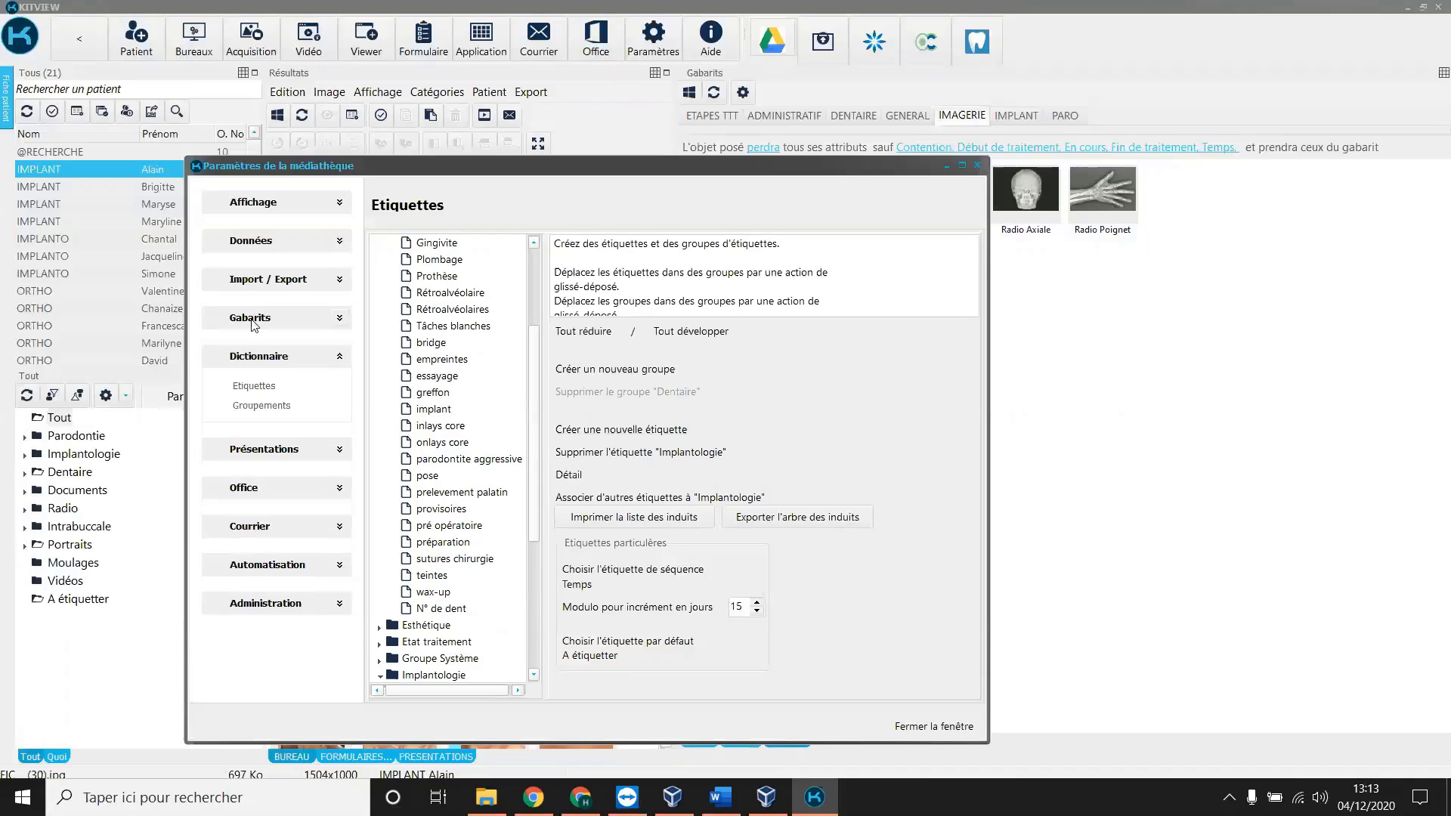
click(252, 321)
click(264, 349)
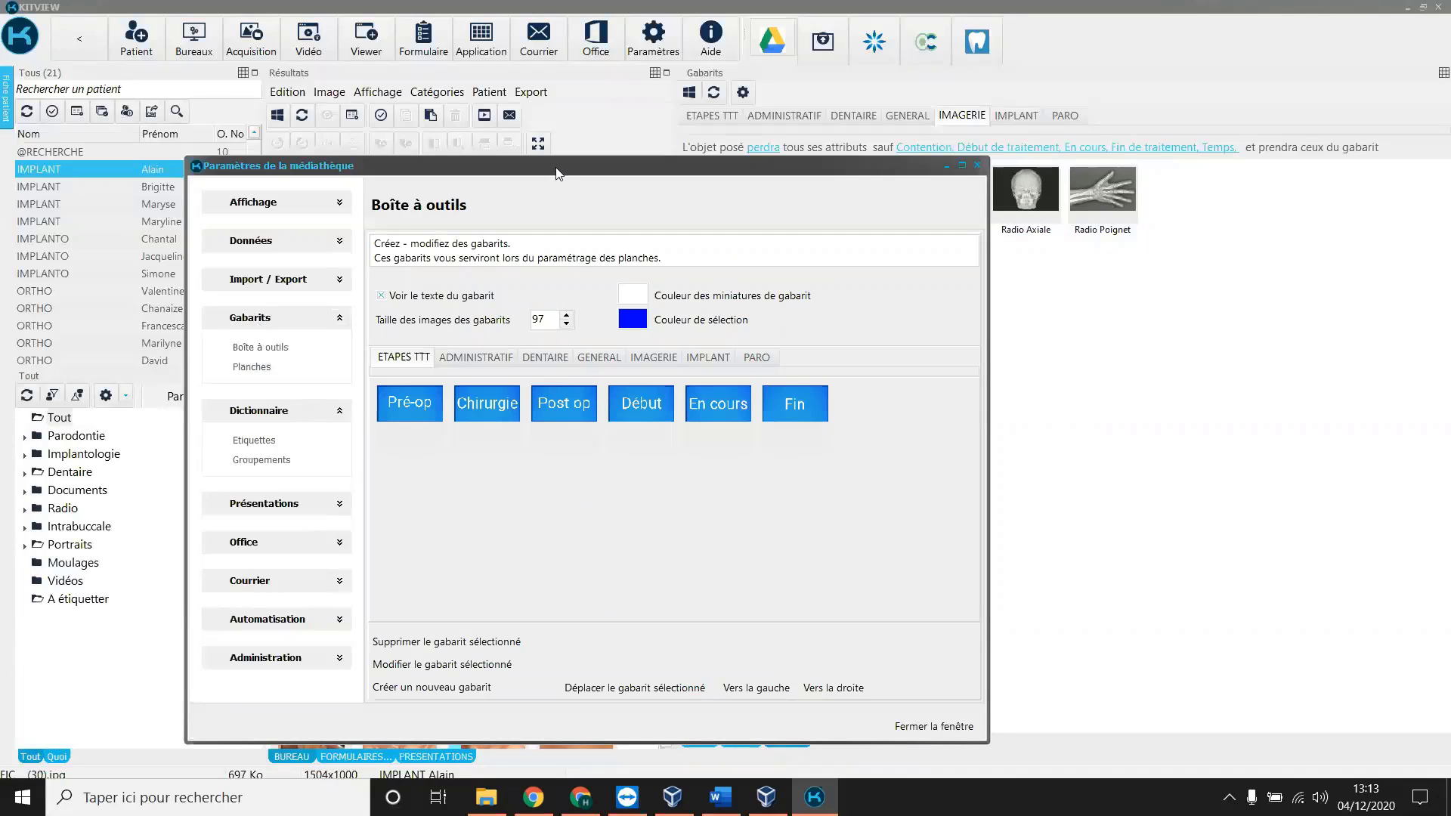
drag(558, 173, 624, 101)
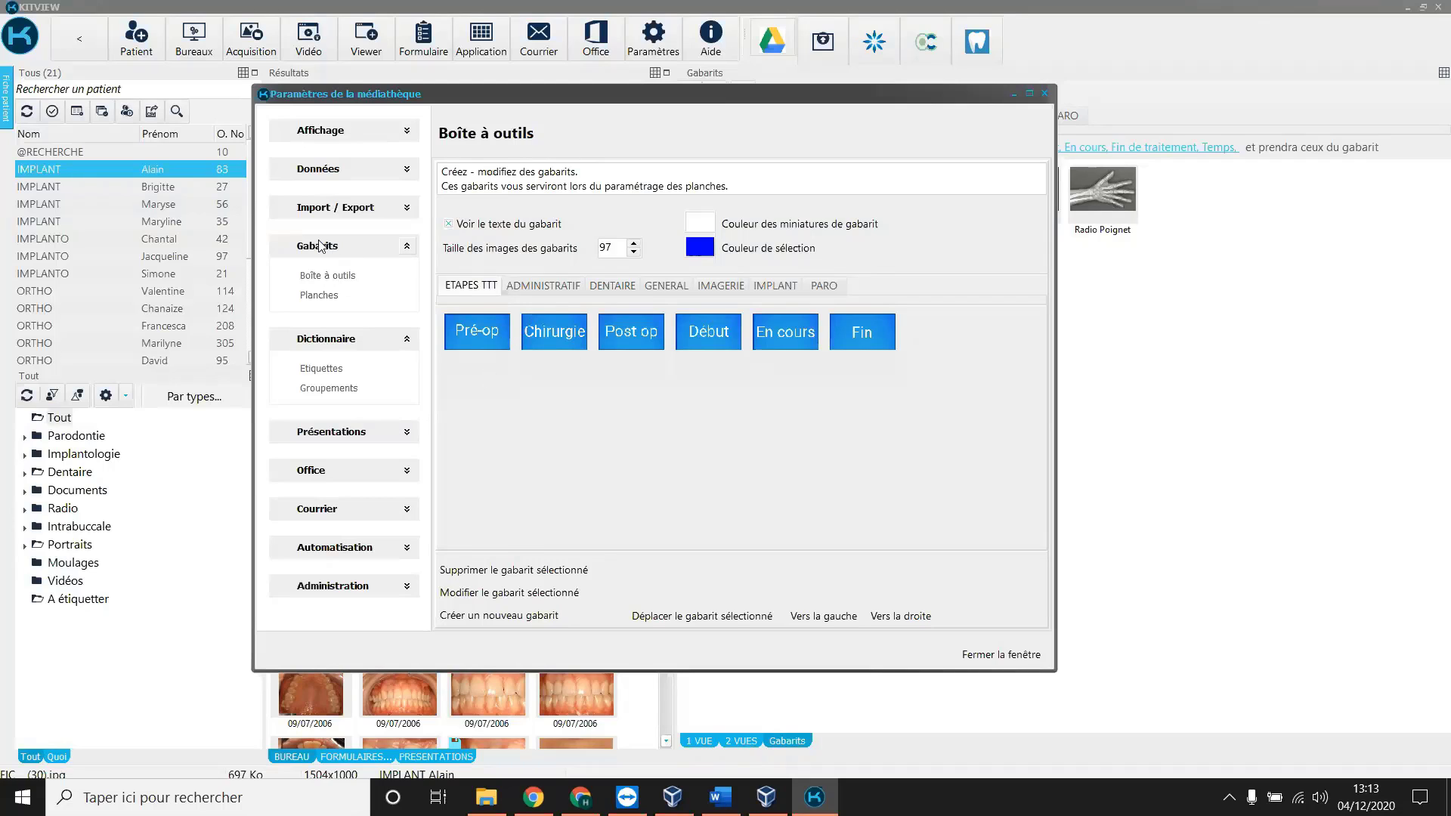
Browse the template categories from ADMINISTRATIF to PARO, and return to the IMPLANT templates.
click(577, 285)
click(612, 286)
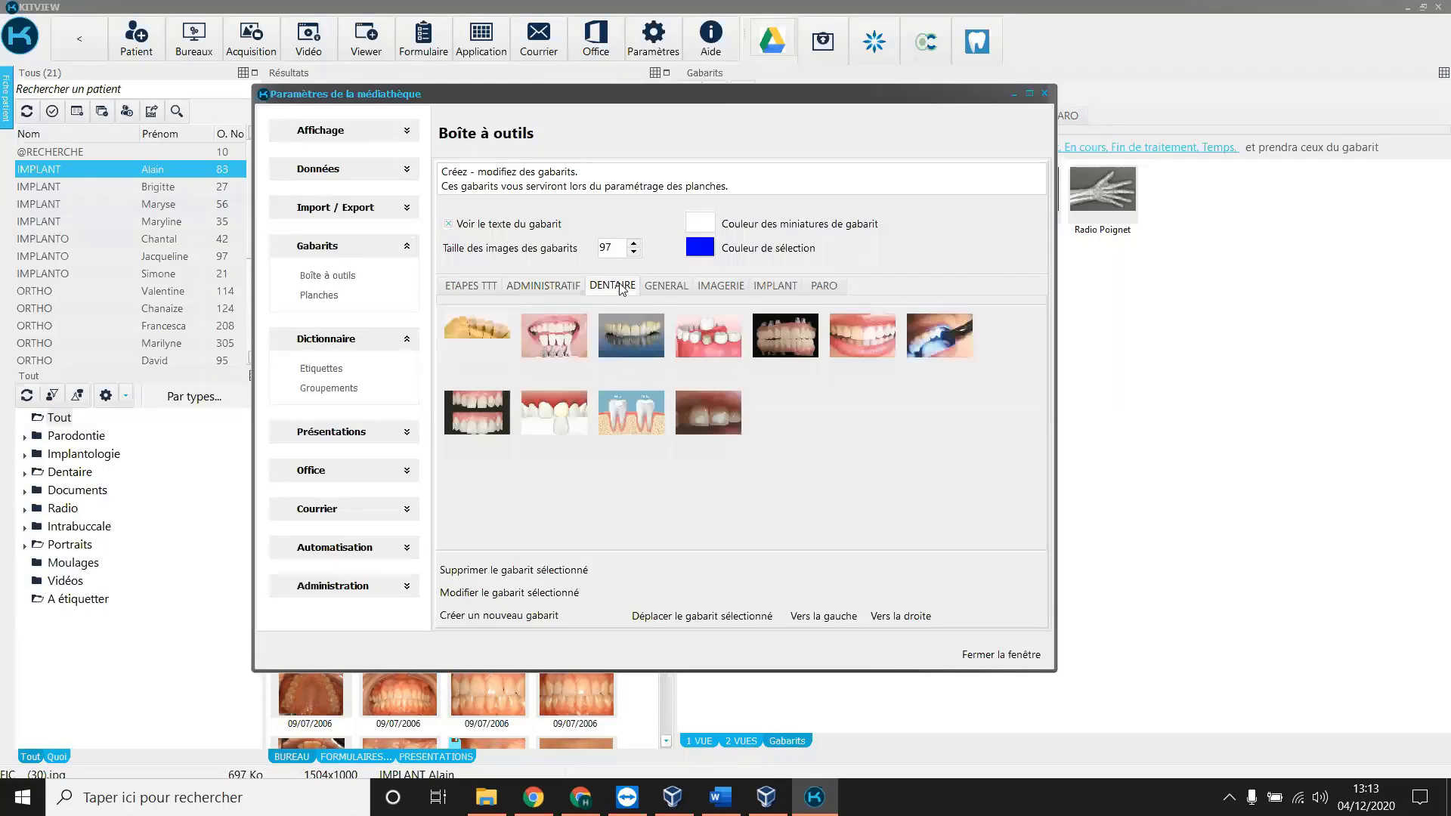
click(666, 286)
click(721, 285)
click(771, 287)
click(839, 291)
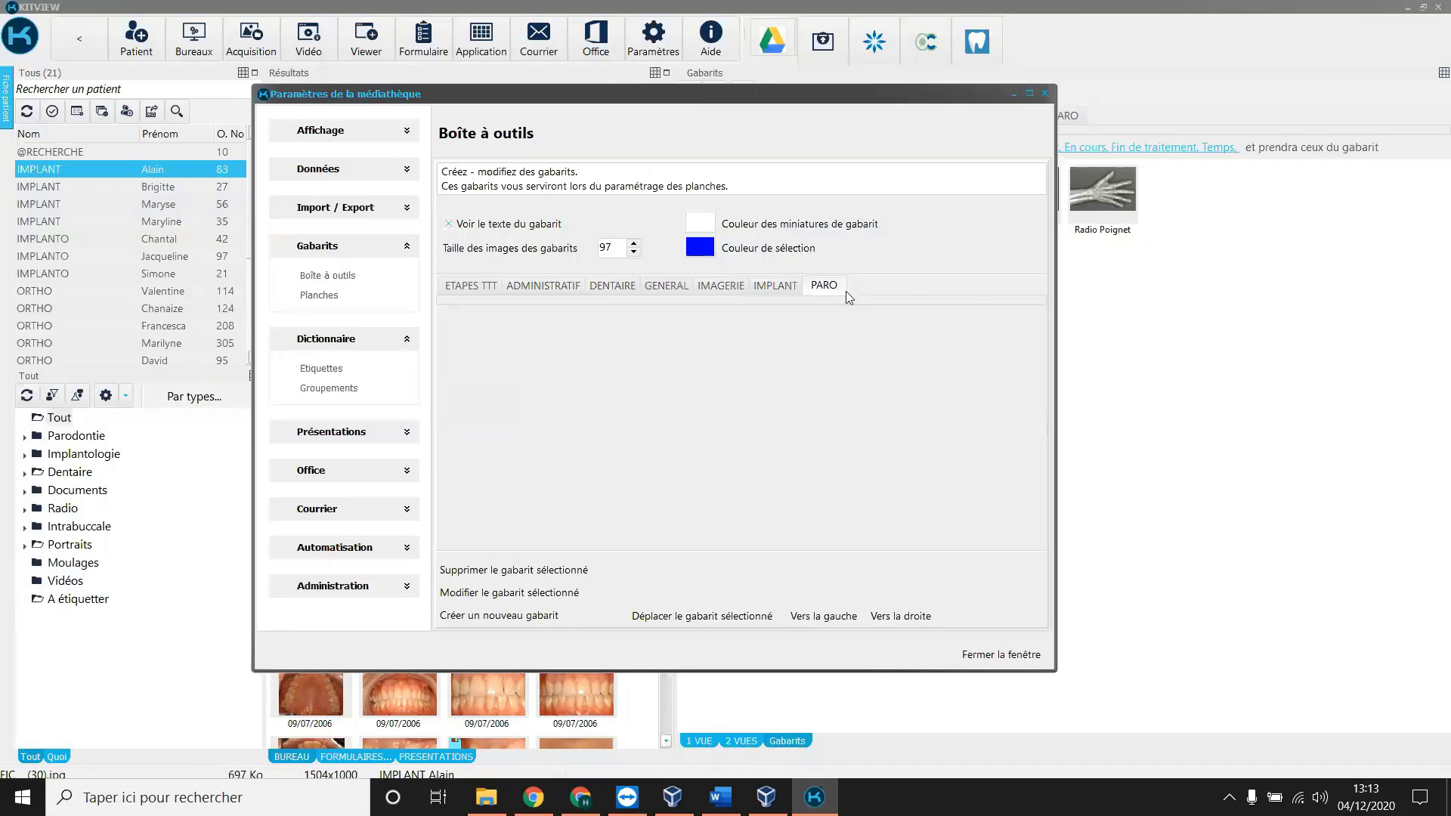
click(787, 290)
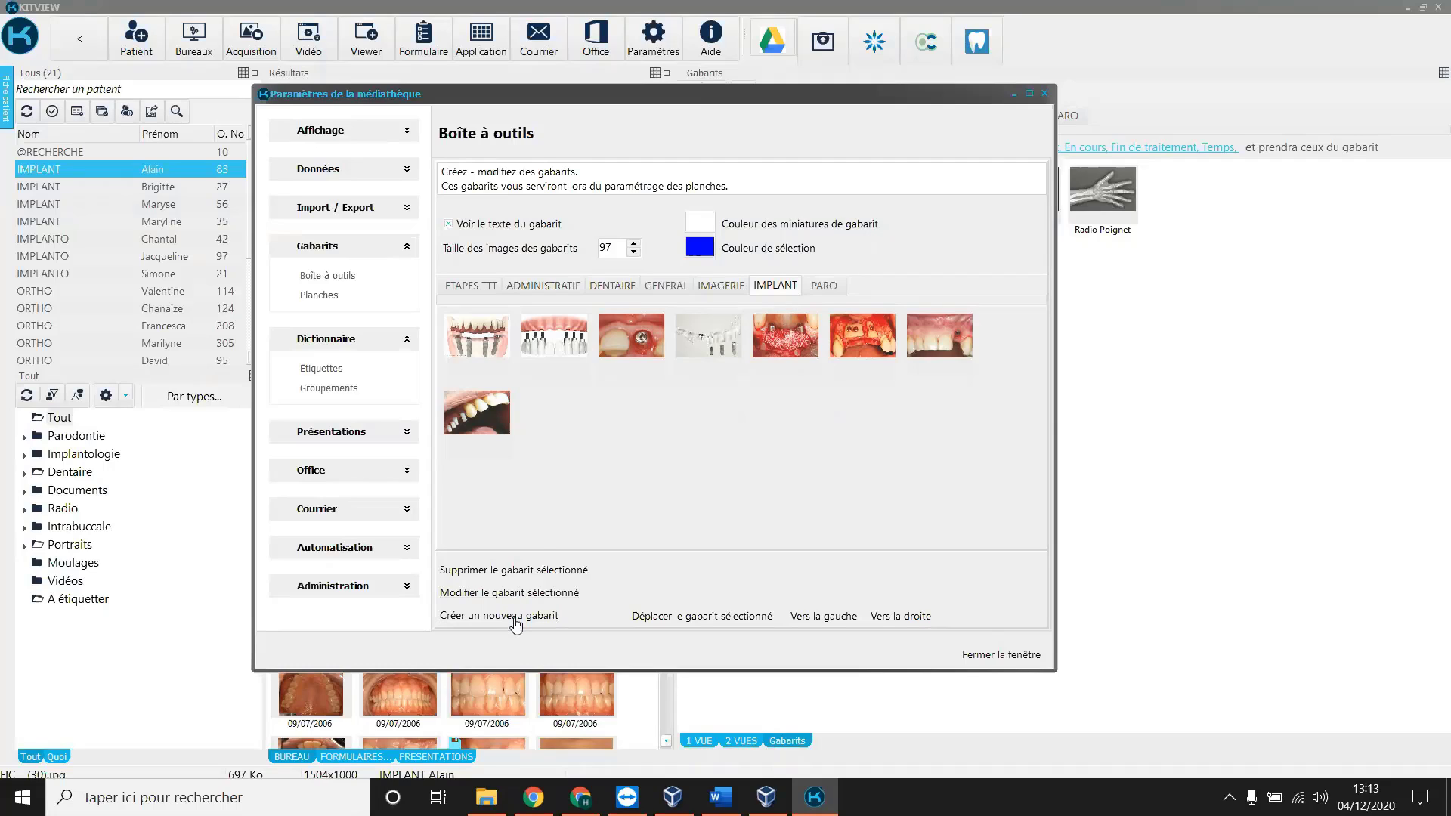
Start a new template in the IMPLANT category and add the Marque label from the Rangement group.
click(516, 617)
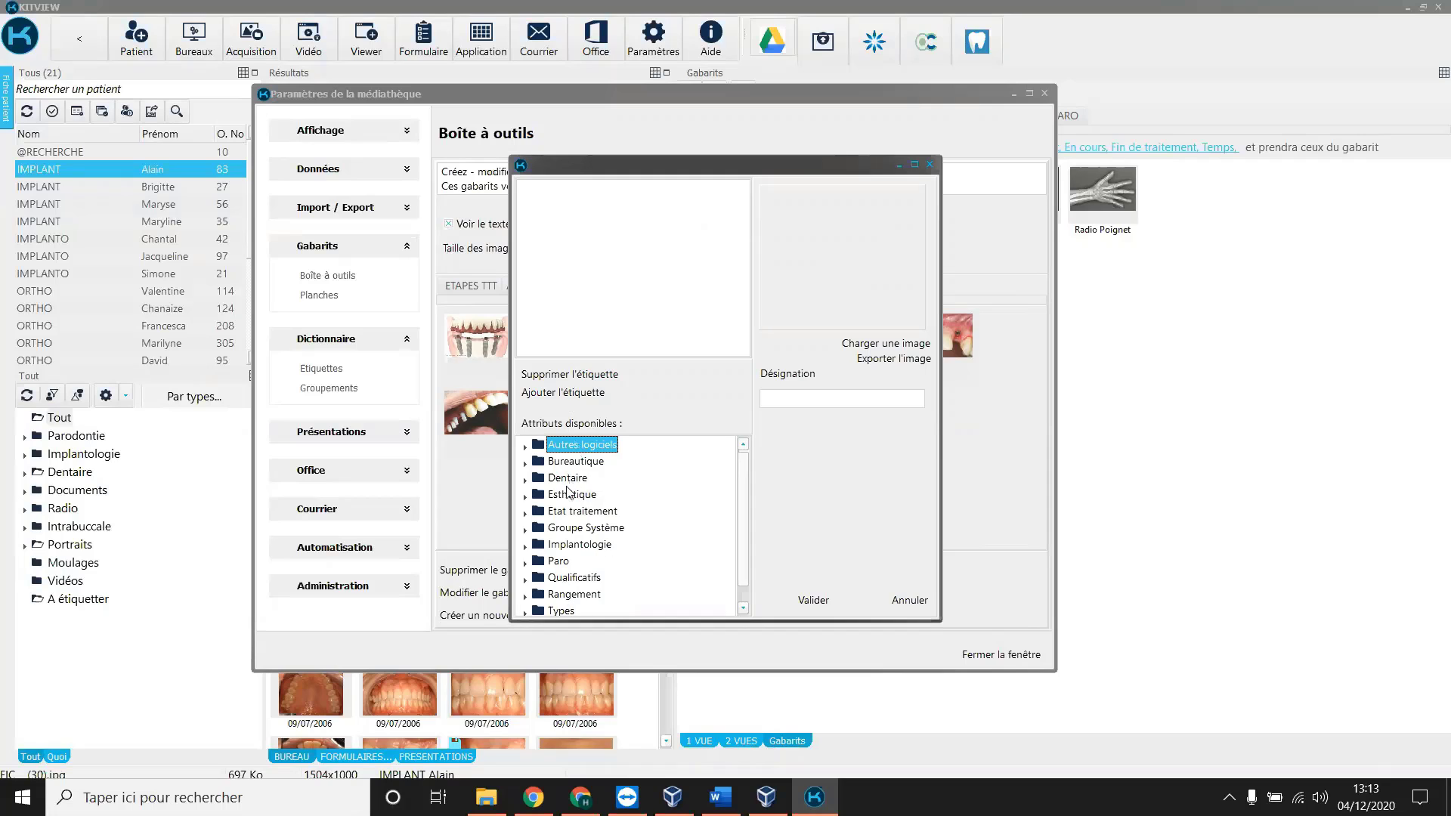
scroll(568, 492, down, 1)
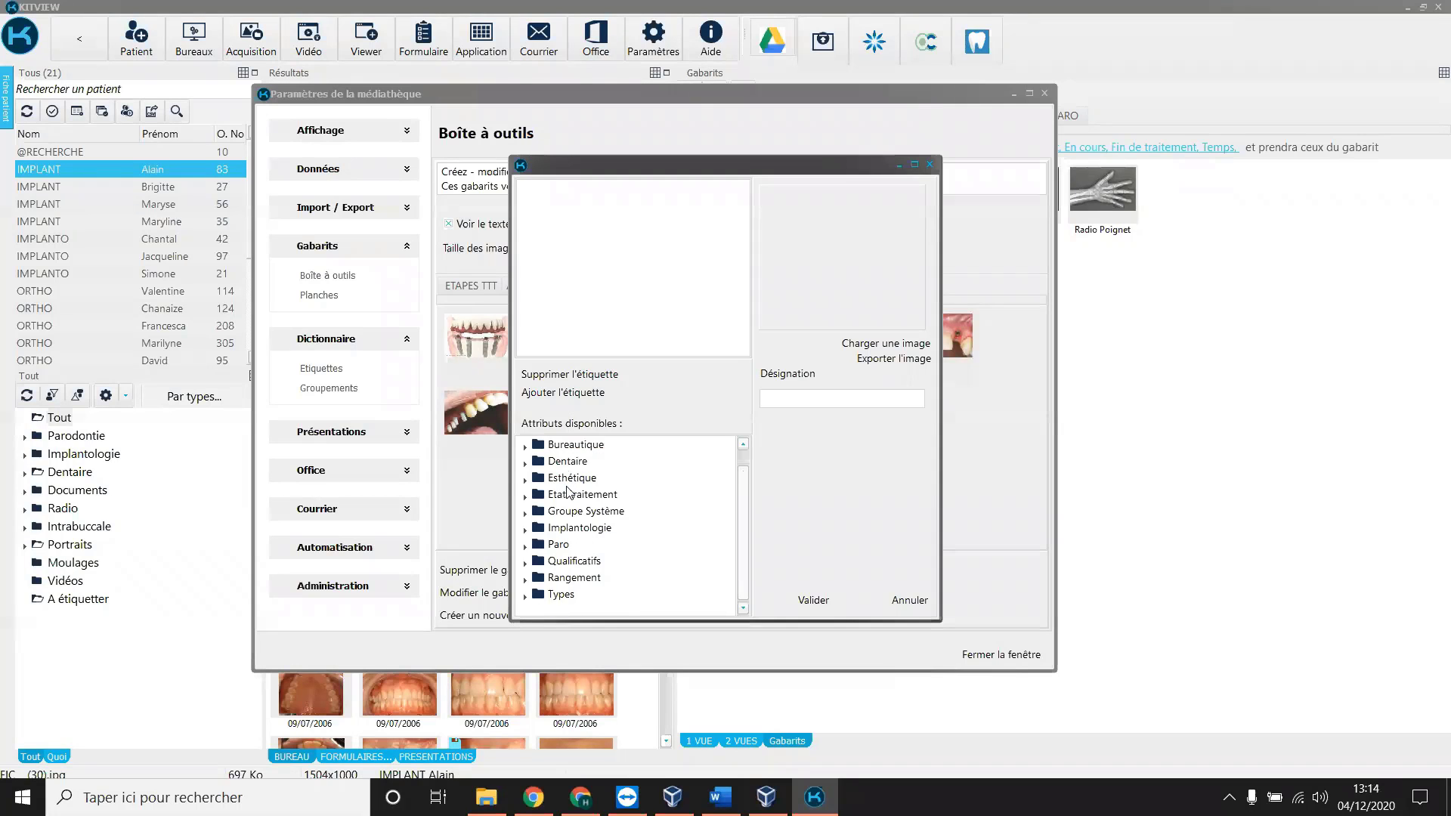
scroll(569, 492, up, 1)
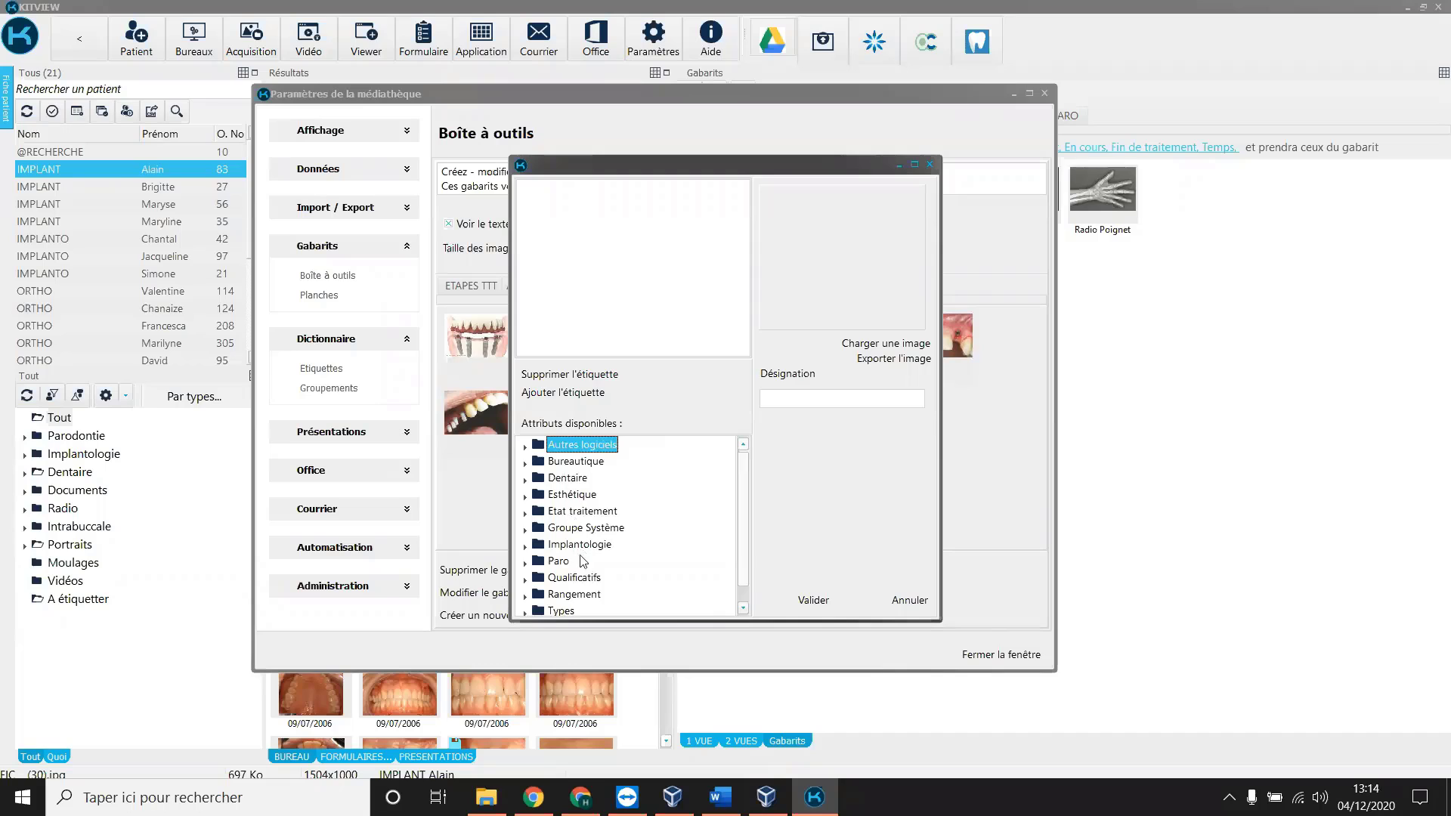
scroll(578, 459, down, 1)
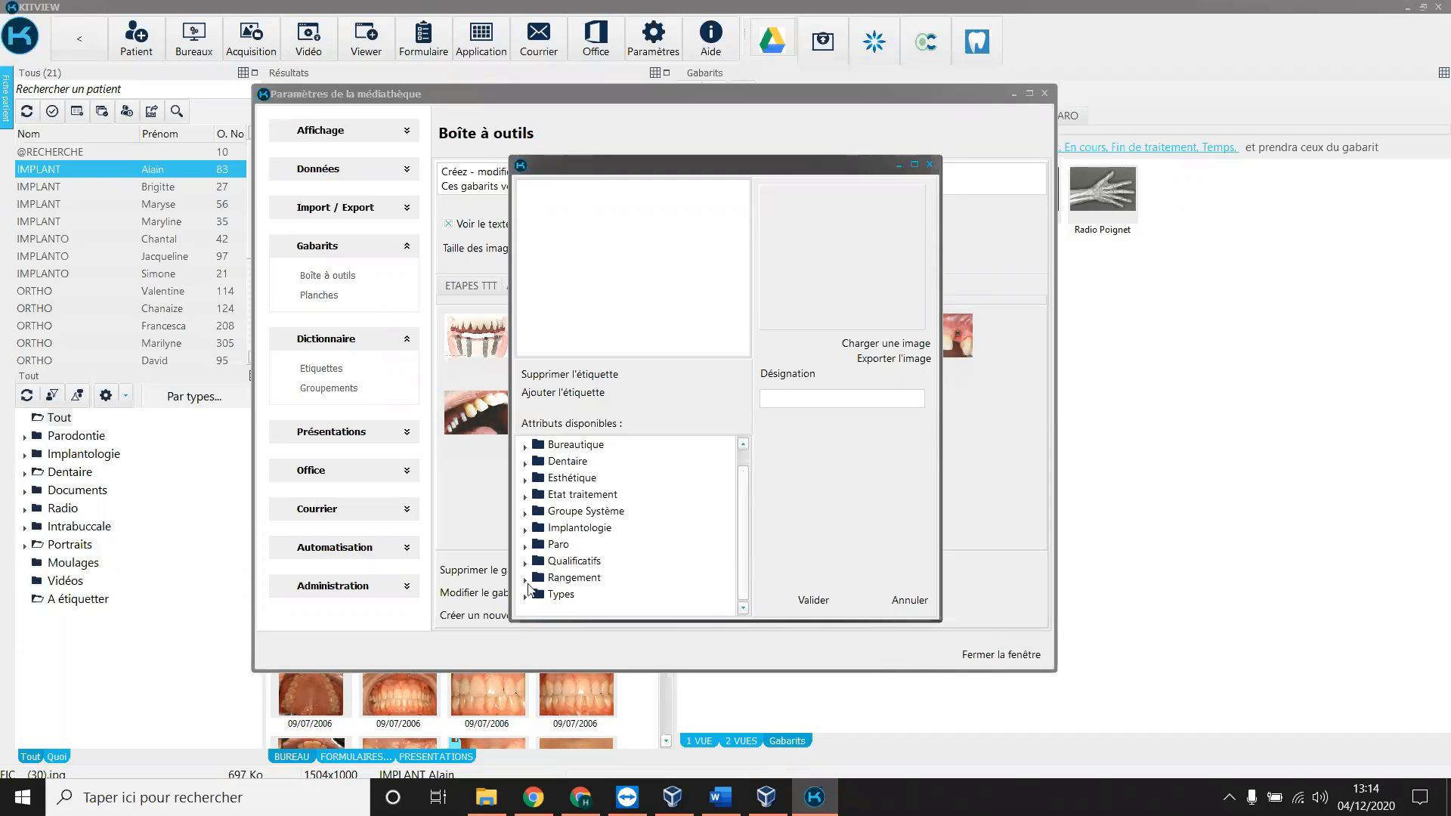
scroll(528, 588, down, 1)
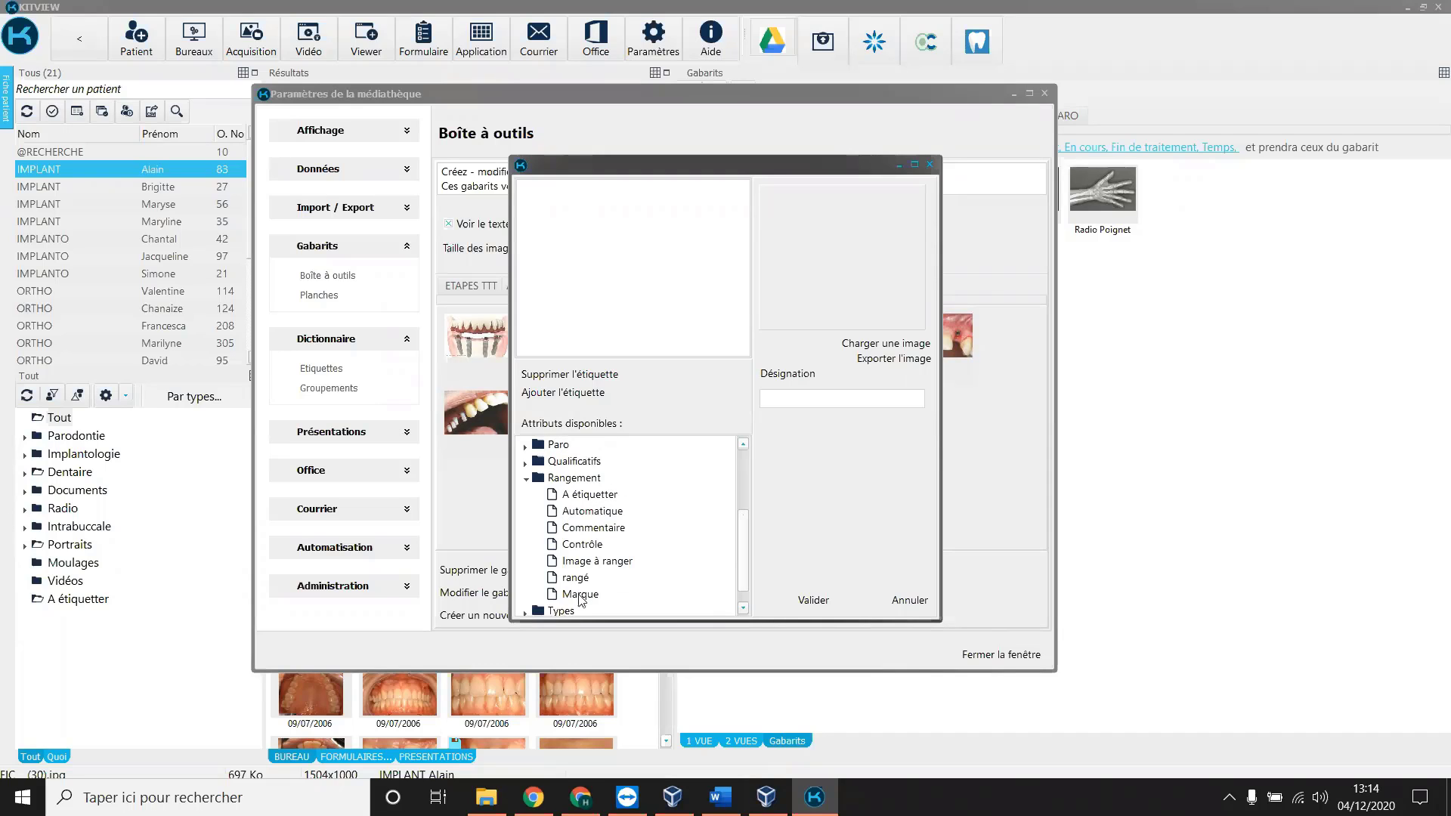
double_click(579, 595)
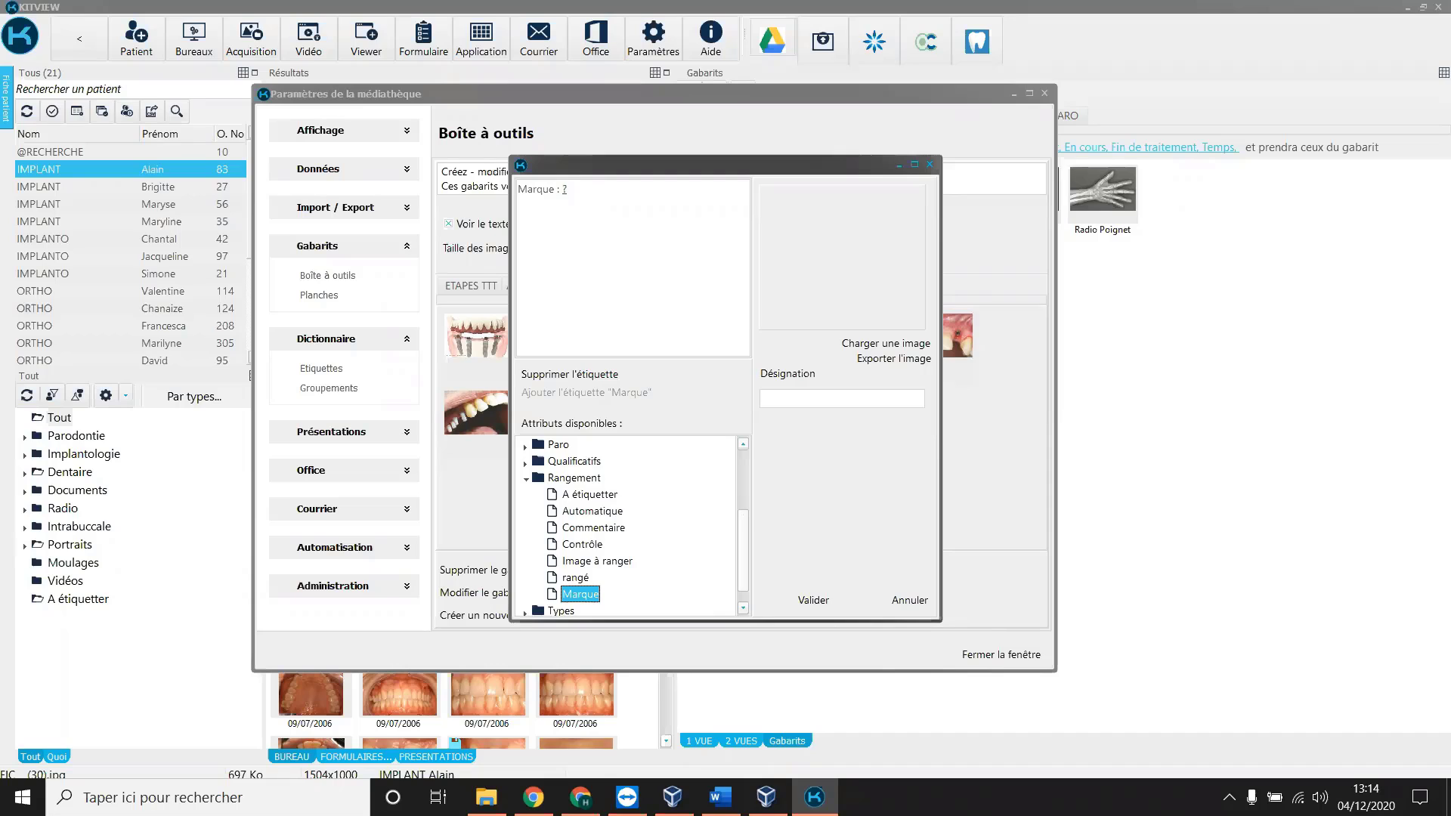
Add the N° de dent label from the Dentaire group to the new template.
click(1450, 302)
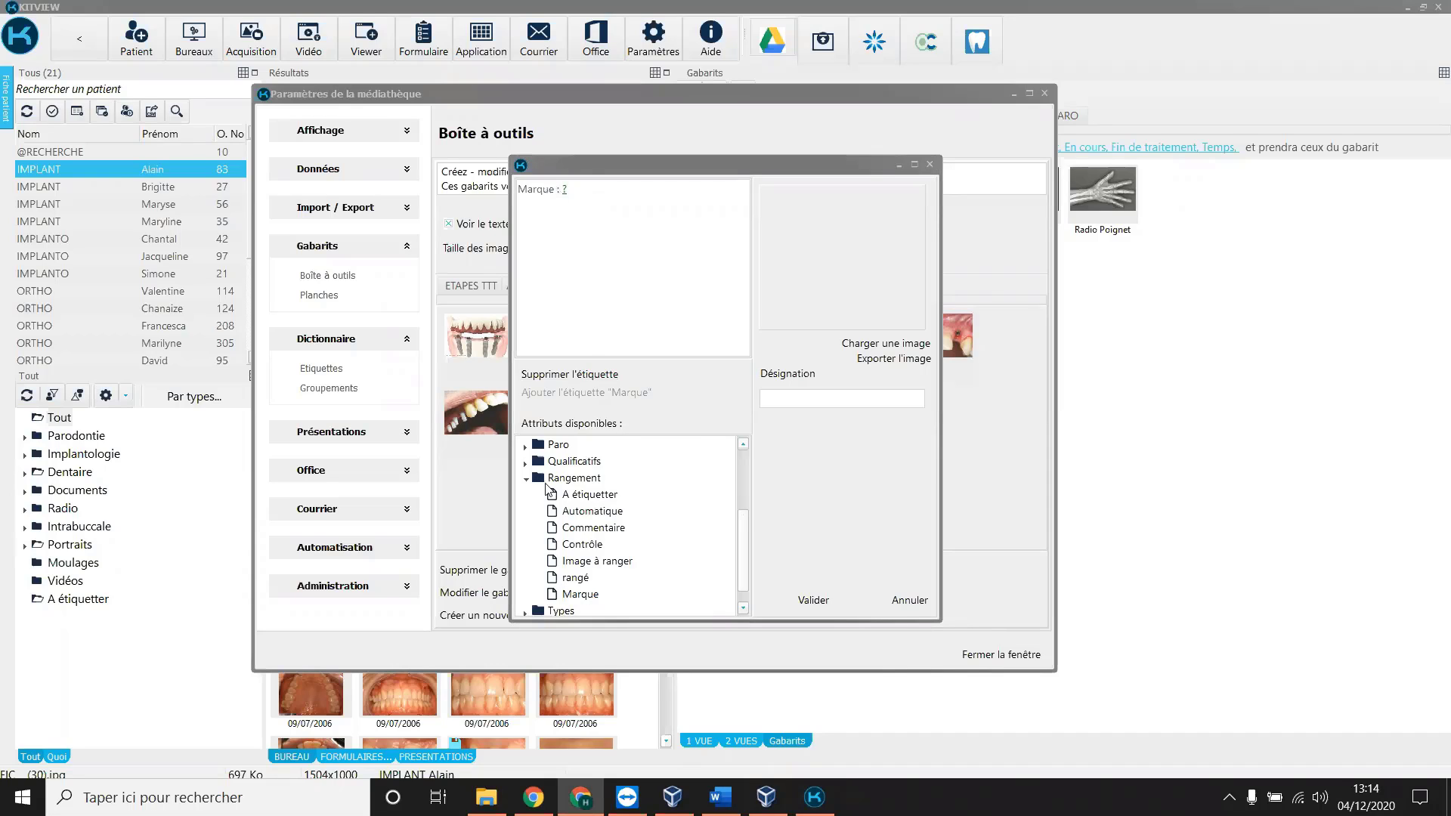
click(527, 481)
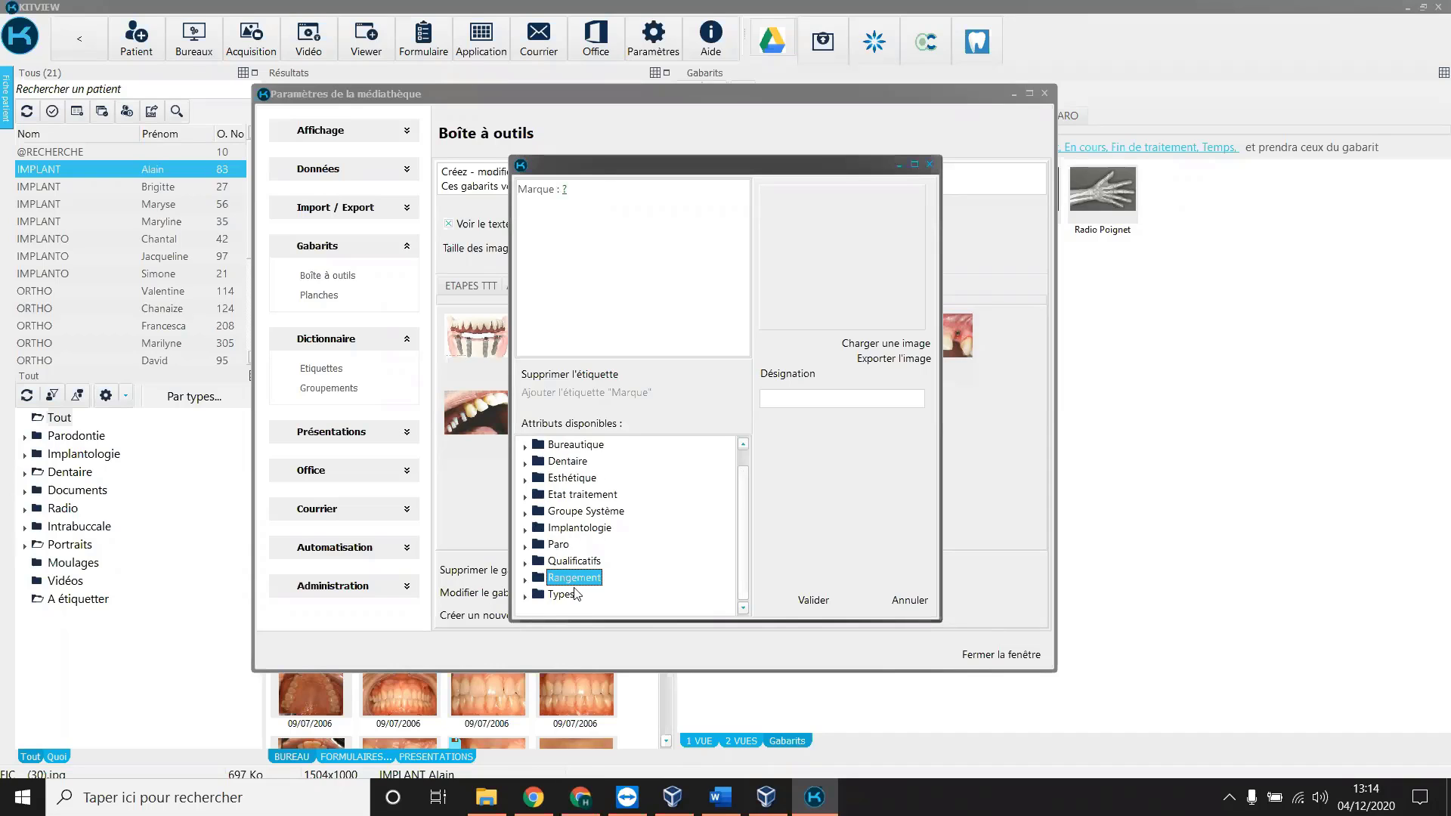
click(527, 463)
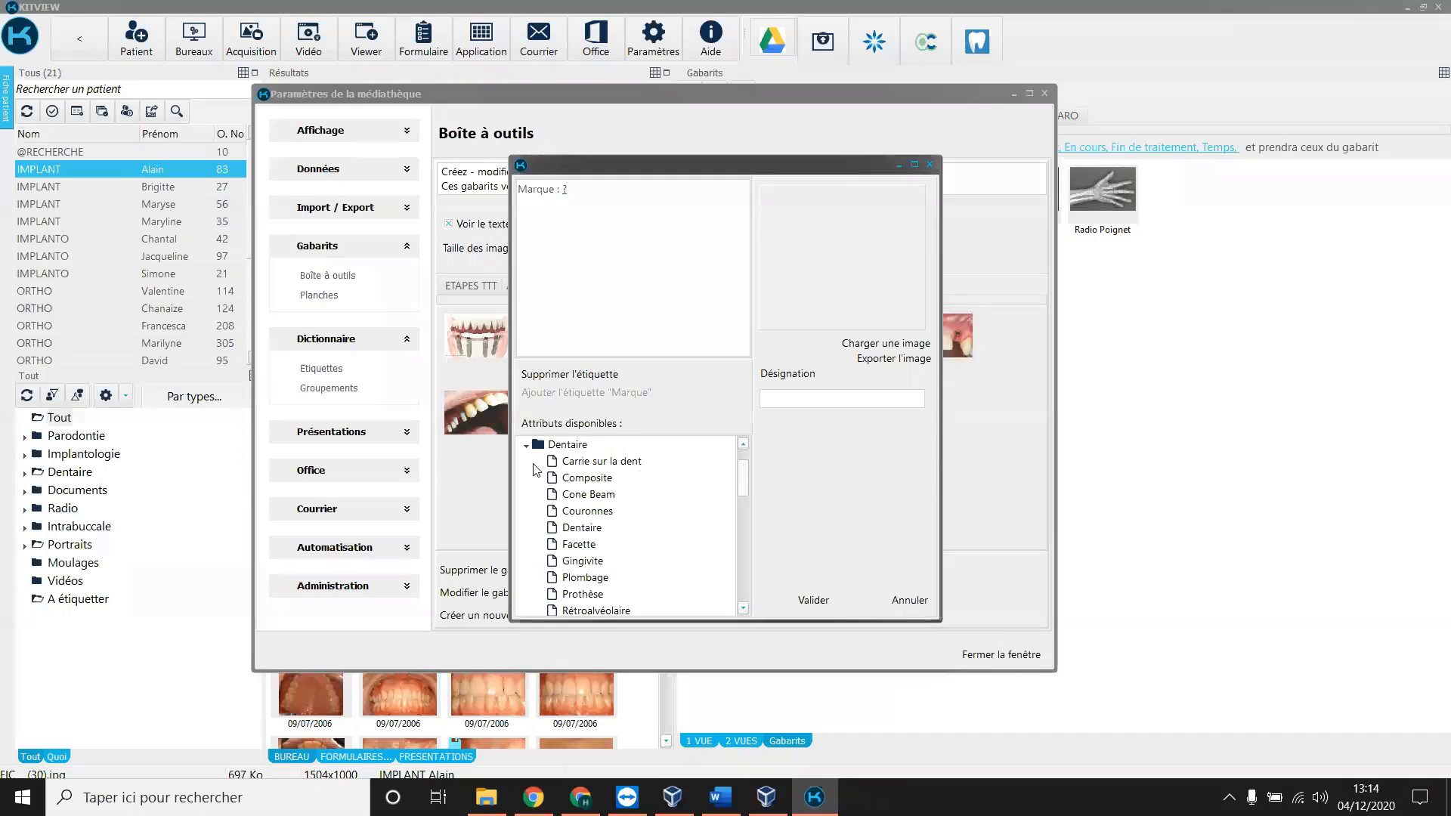
scroll(578, 493, down, 3)
scroll(579, 493, down, 3)
double_click(586, 528)
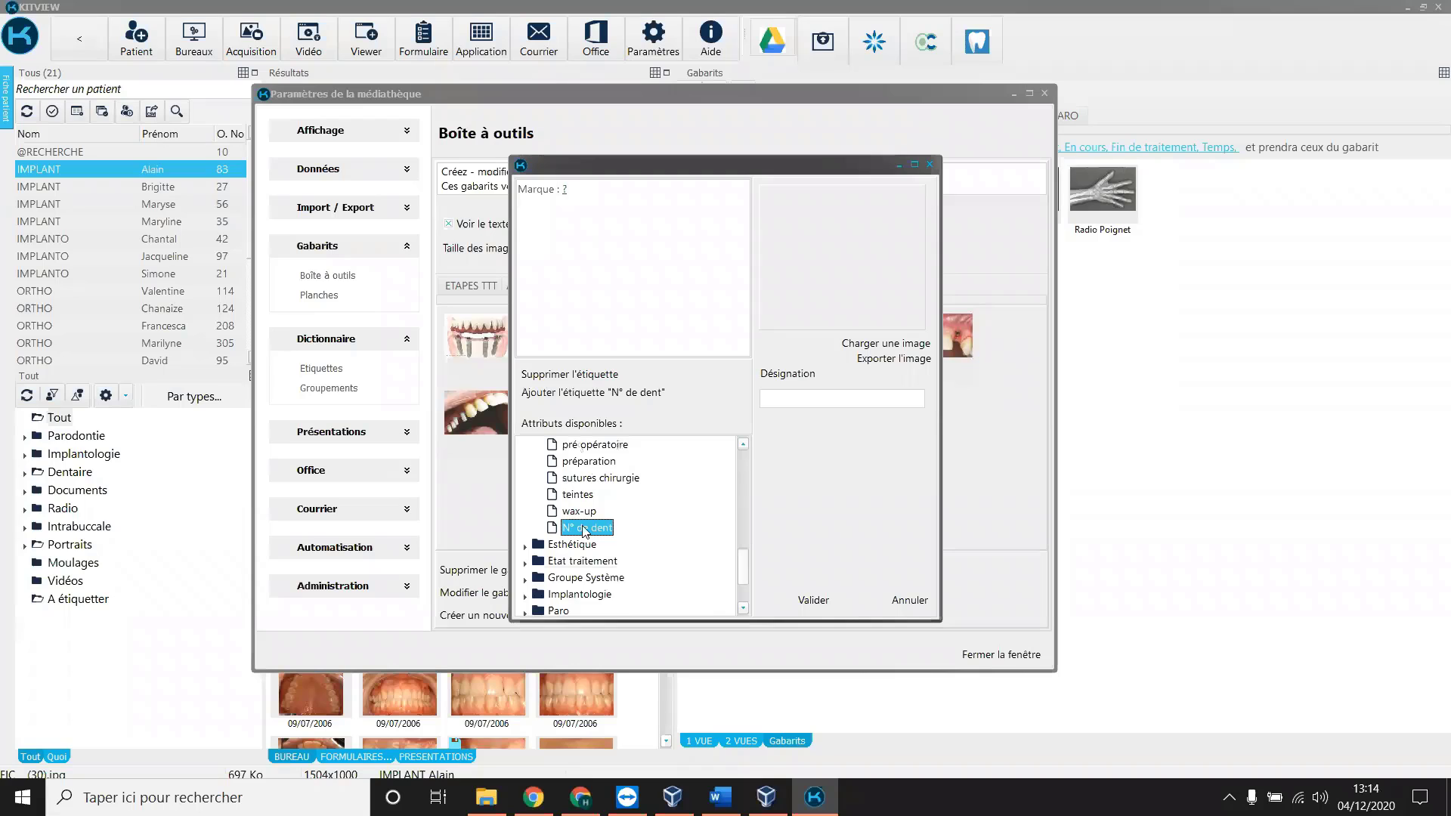
Add the Implantologie label from the Implantologie group to the new template.
scroll(586, 531, down, 2)
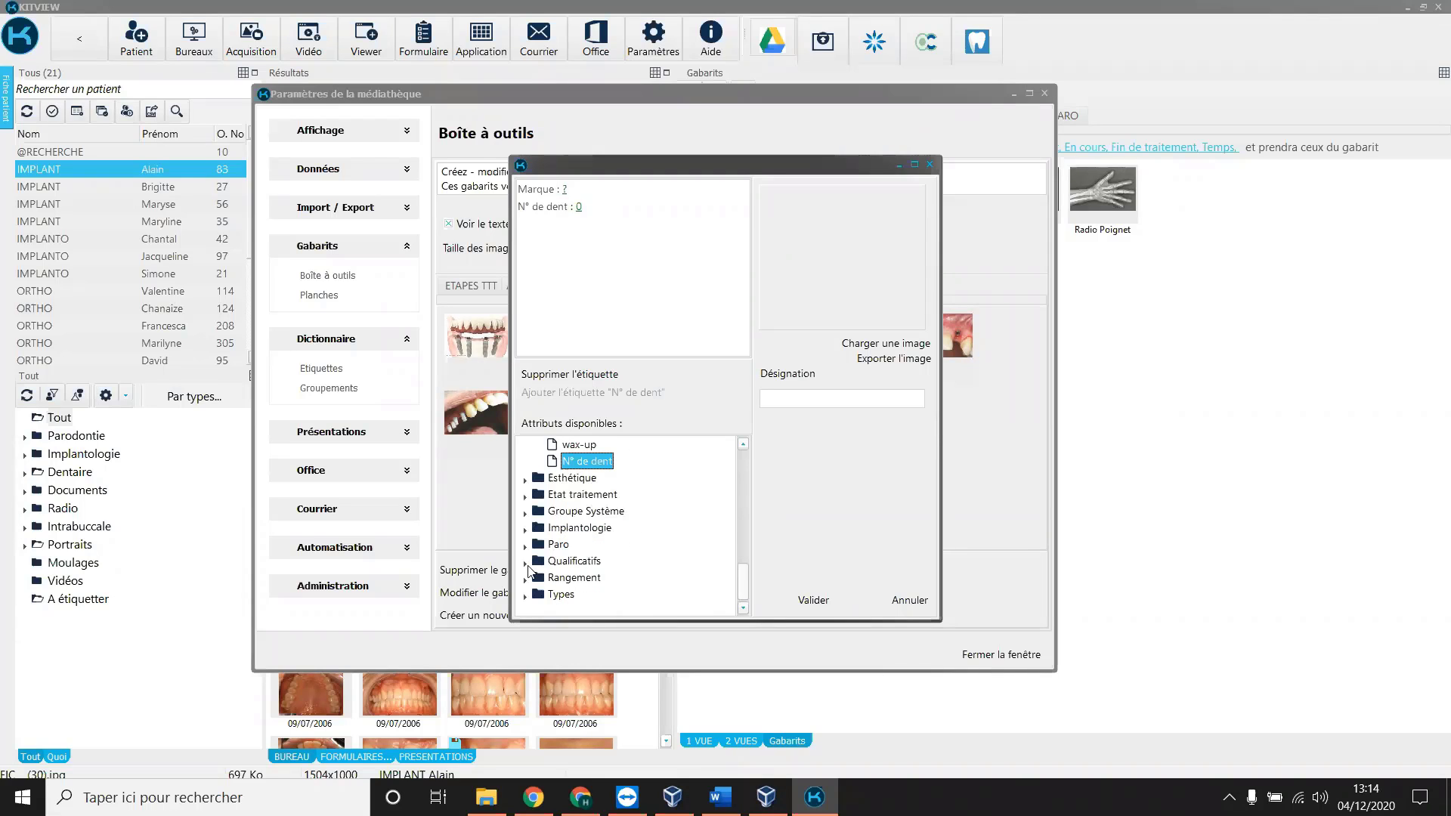
click(526, 529)
scroll(588, 575, down, 2)
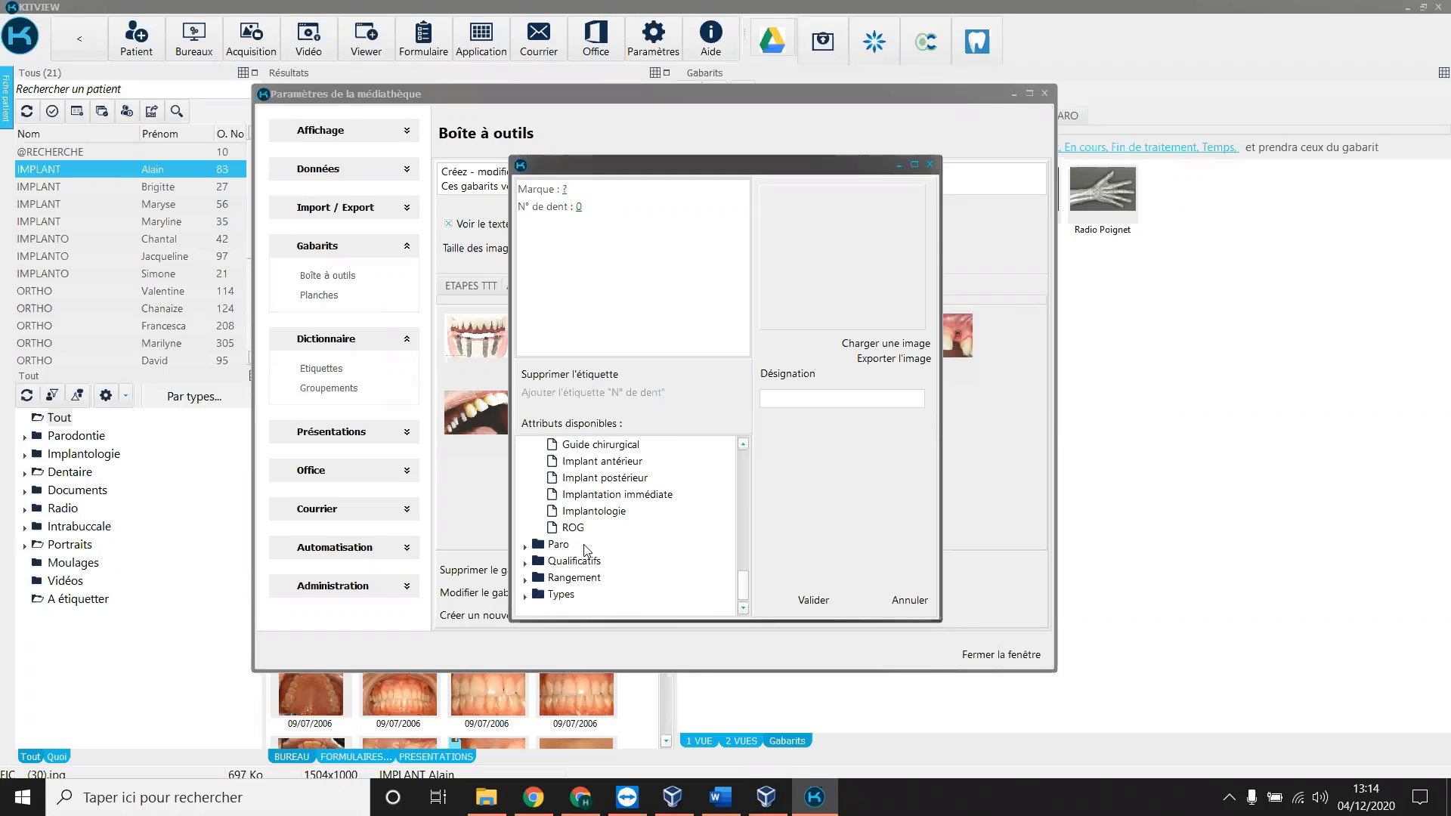
double_click(594, 510)
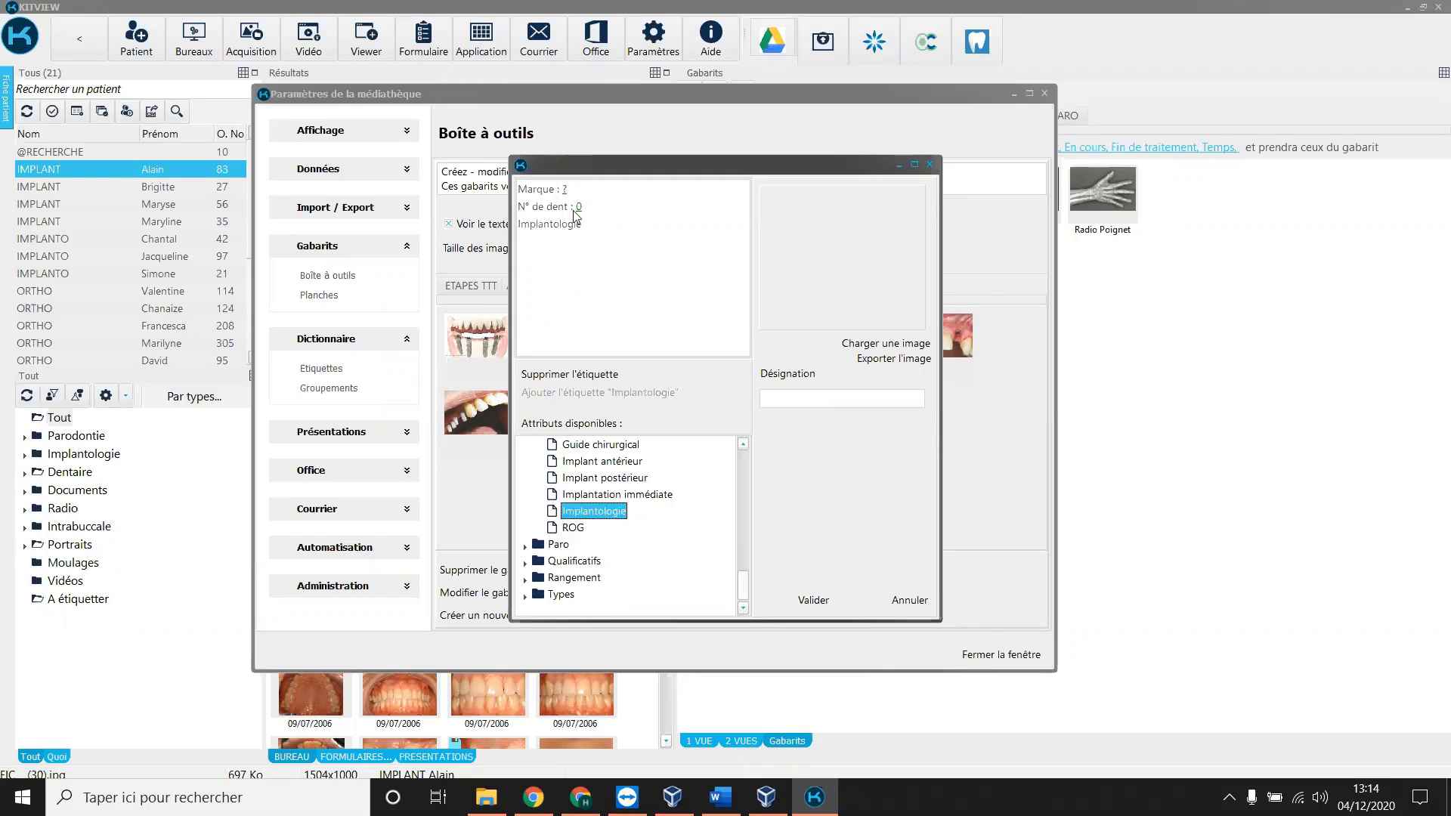
Load téléchargement.jpg from the images folder inside Images enregistrées as the template's picture.
click(884, 344)
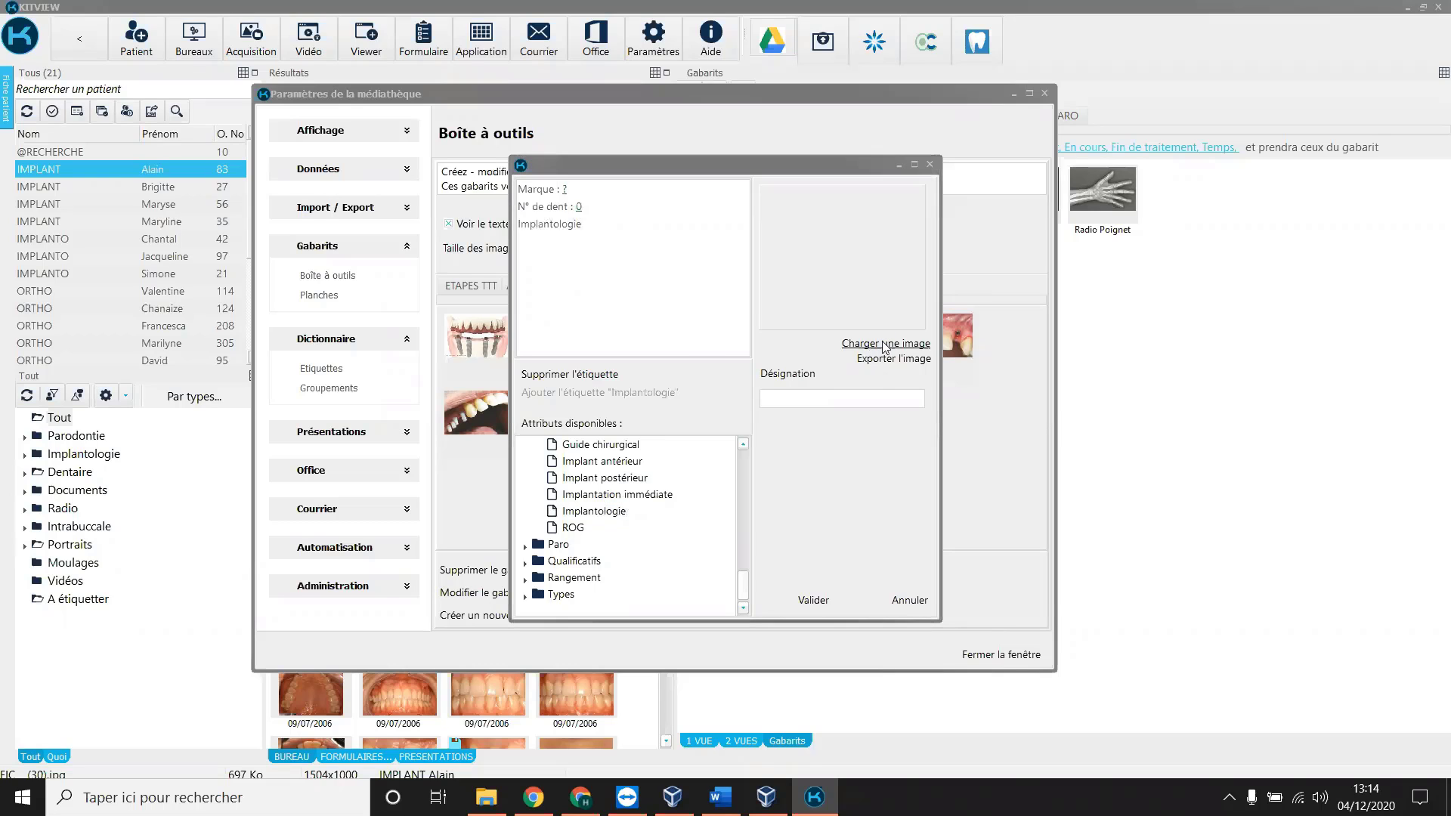
click(406, 336)
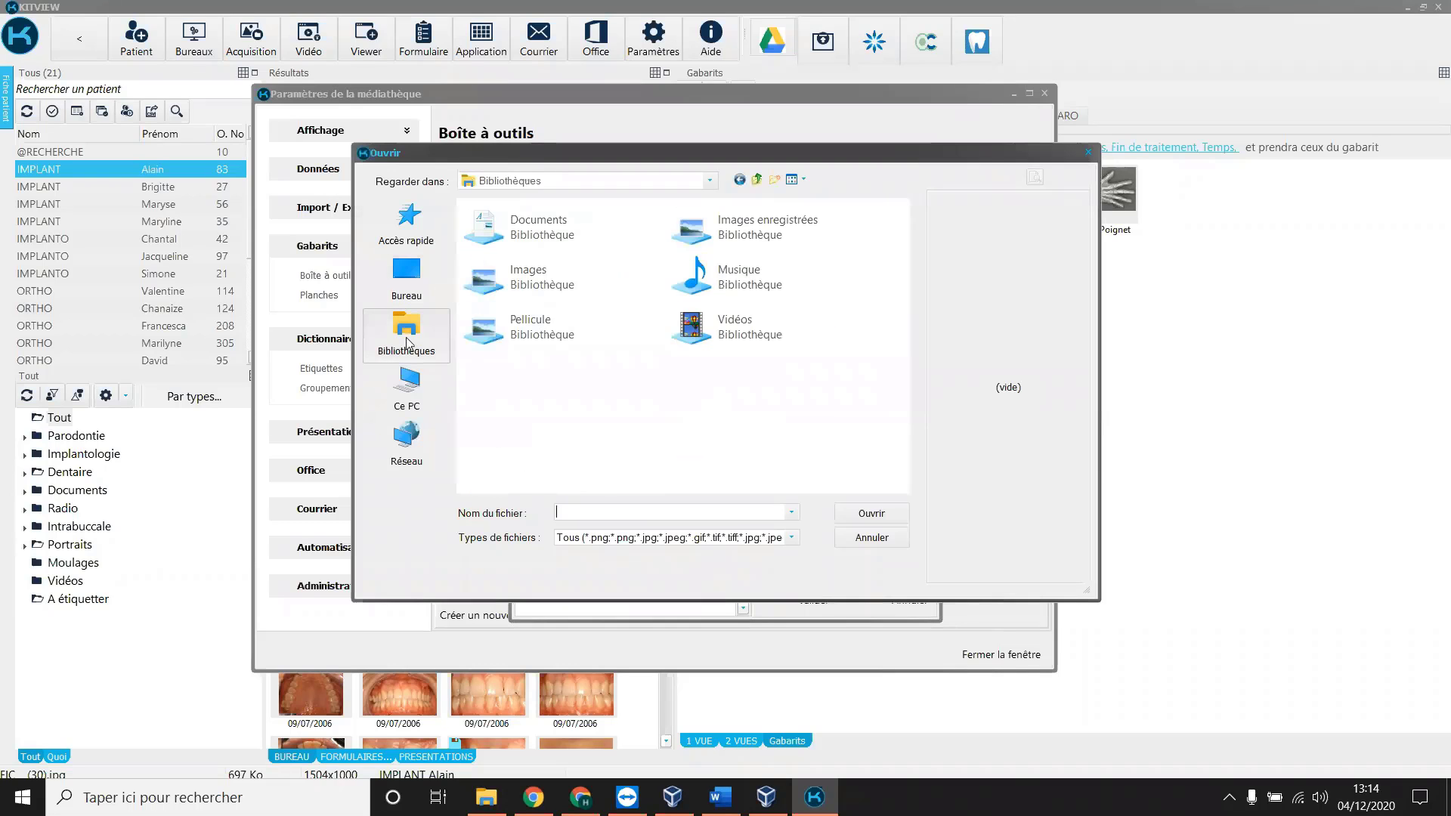
double_click(551, 287)
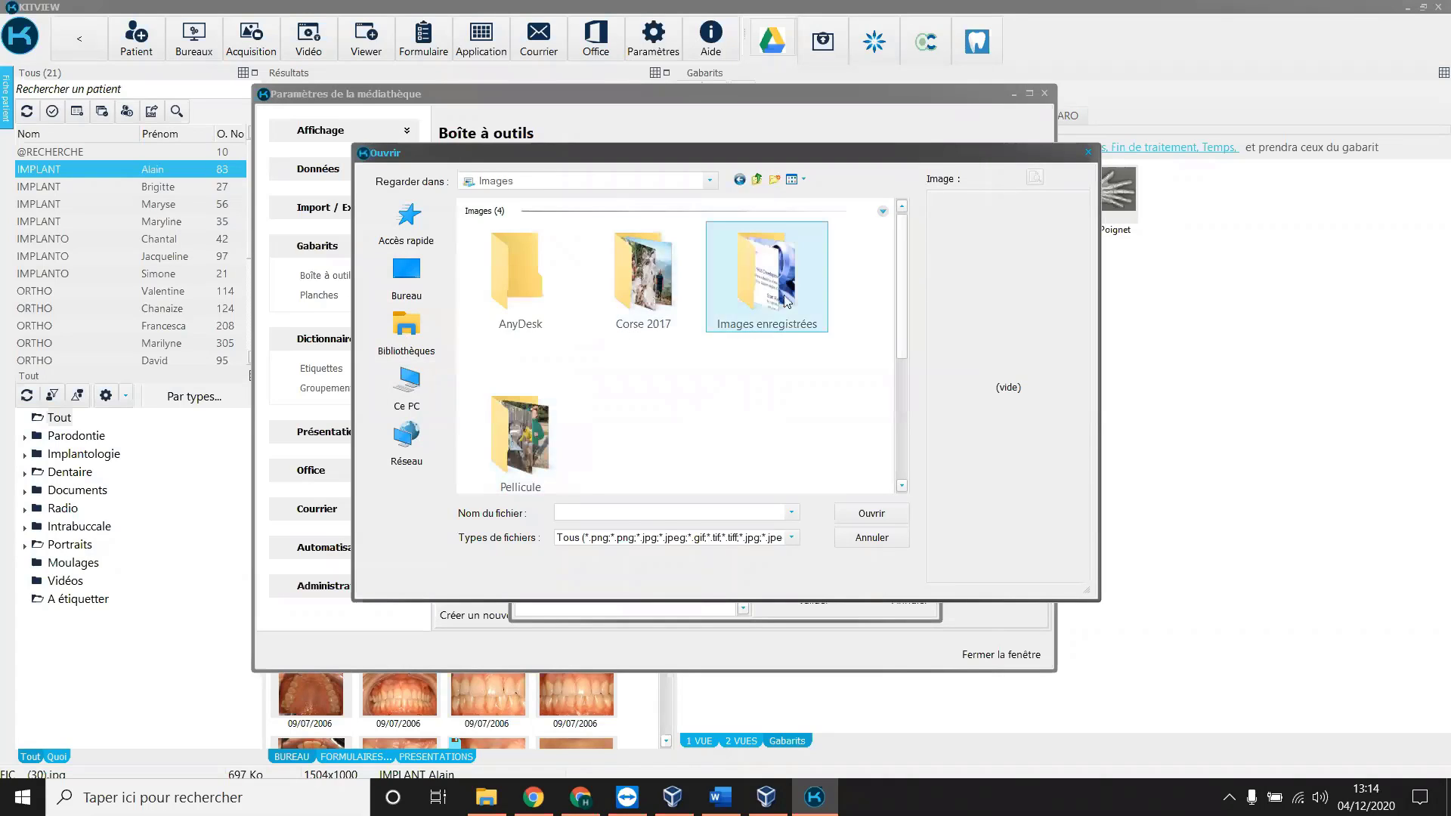
double_click(786, 301)
click(662, 417)
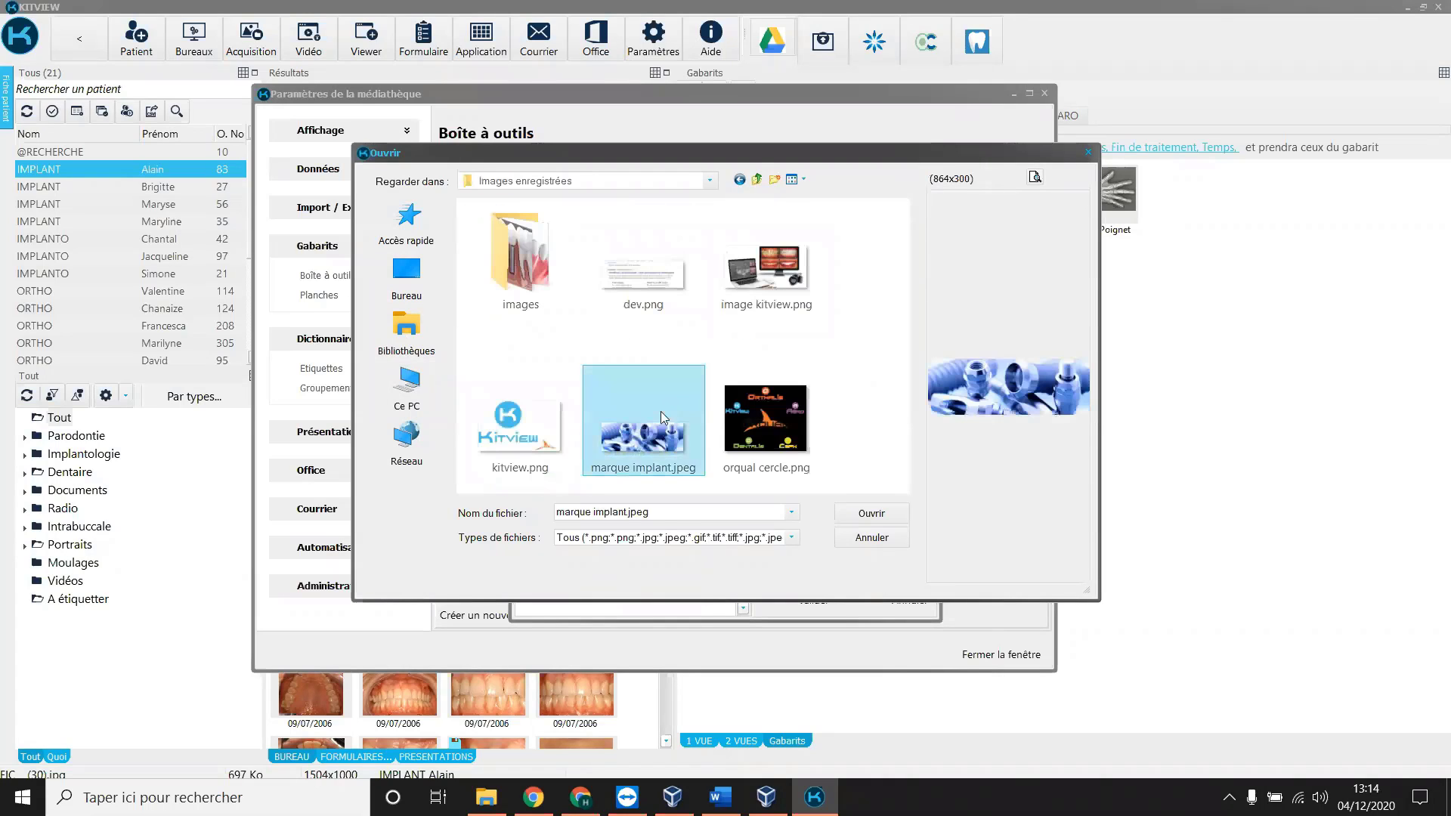
double_click(523, 264)
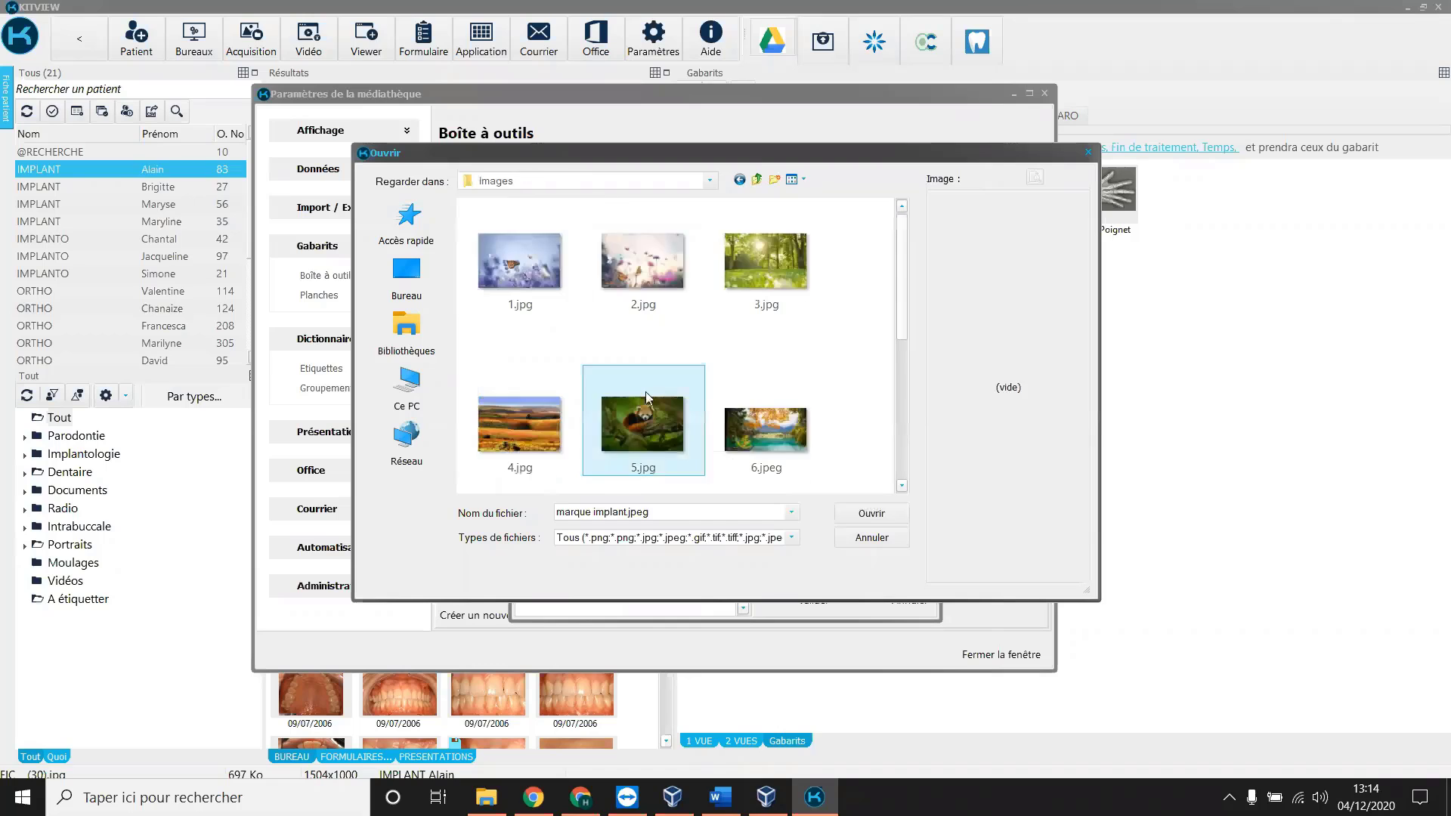
scroll(646, 397, down, 3)
click(767, 429)
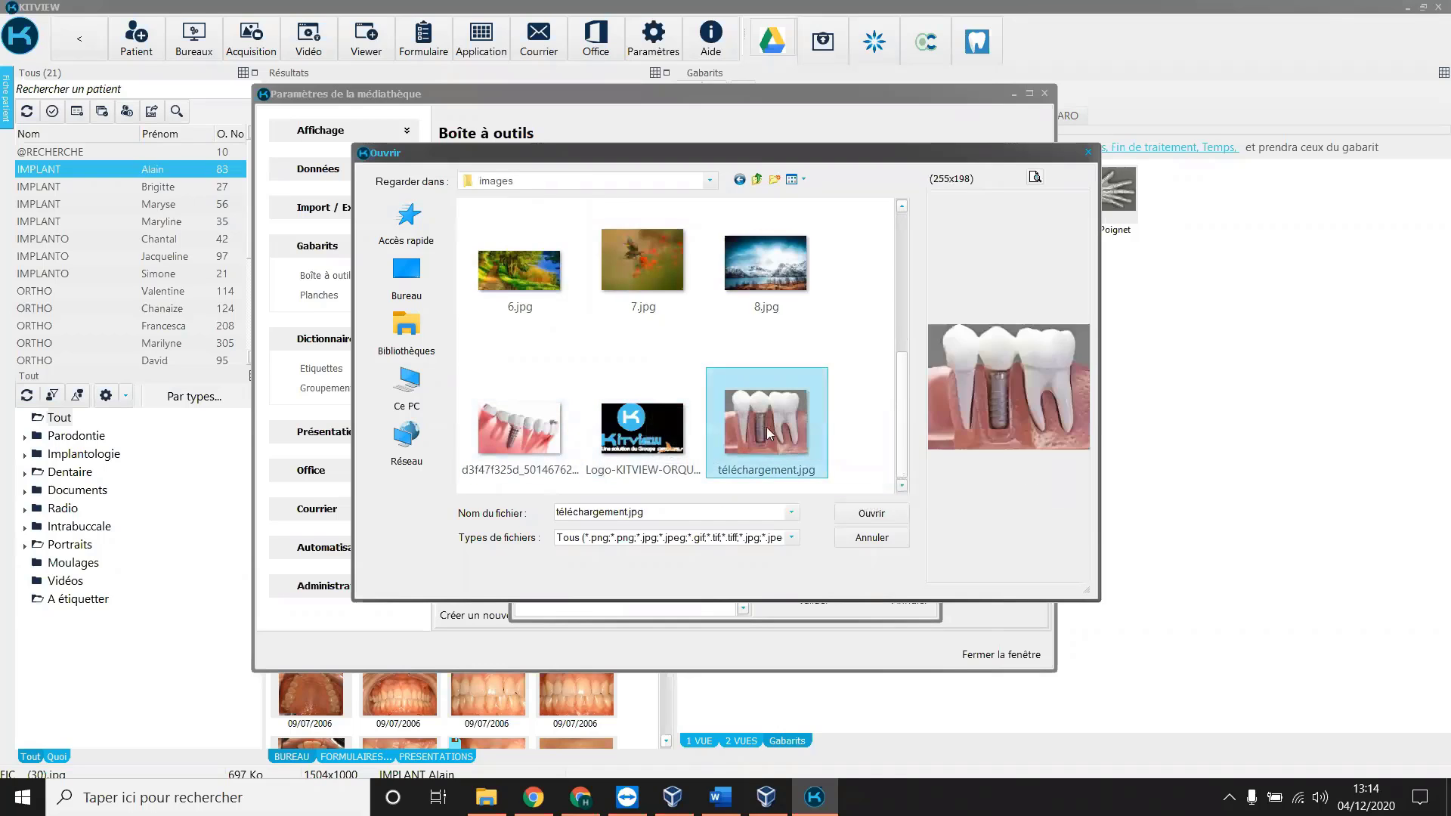
double_click(767, 433)
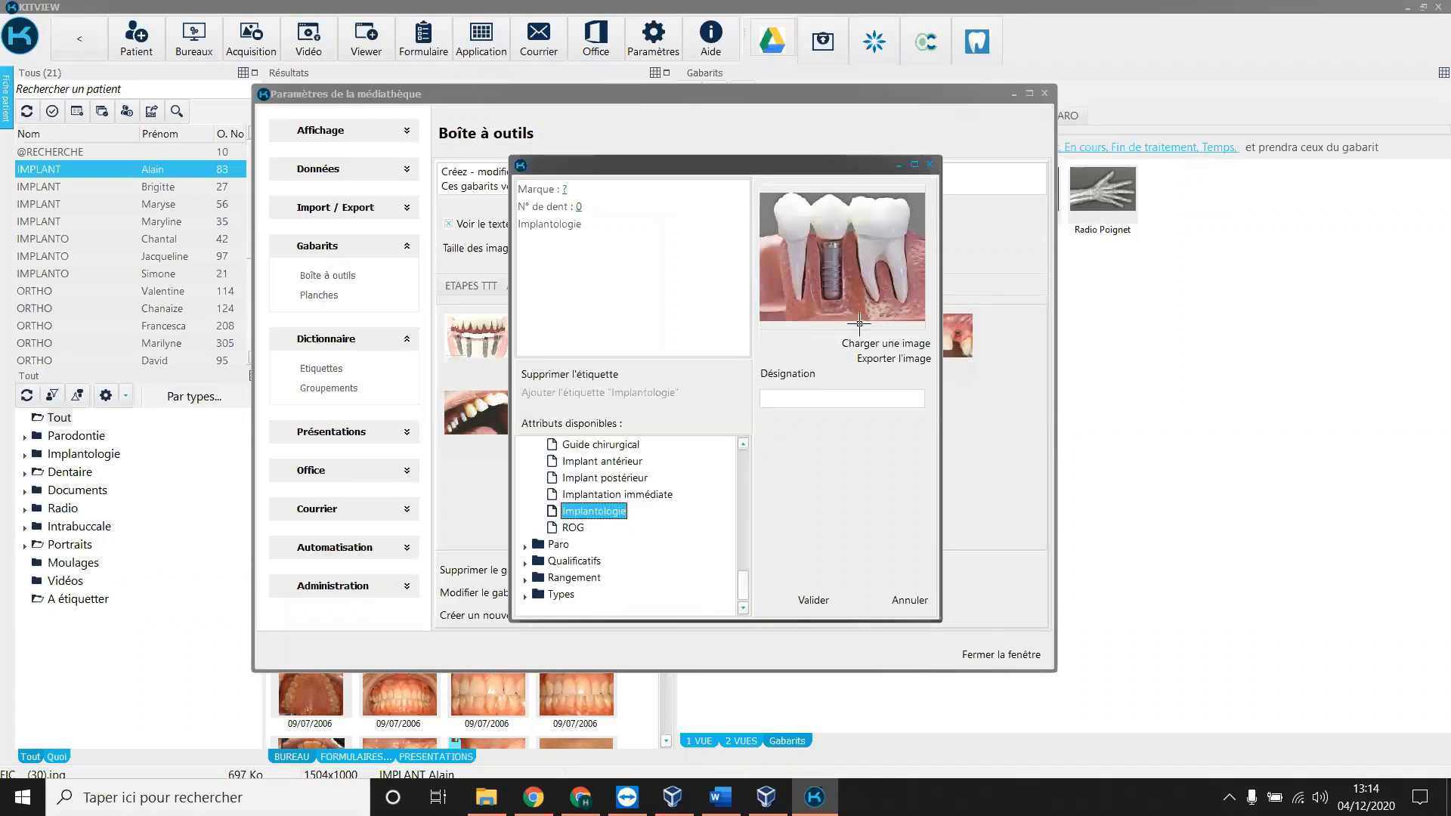
Enter Marque d'implant as the template's designation, save the template, and leave the media library settings.
click(817, 399)
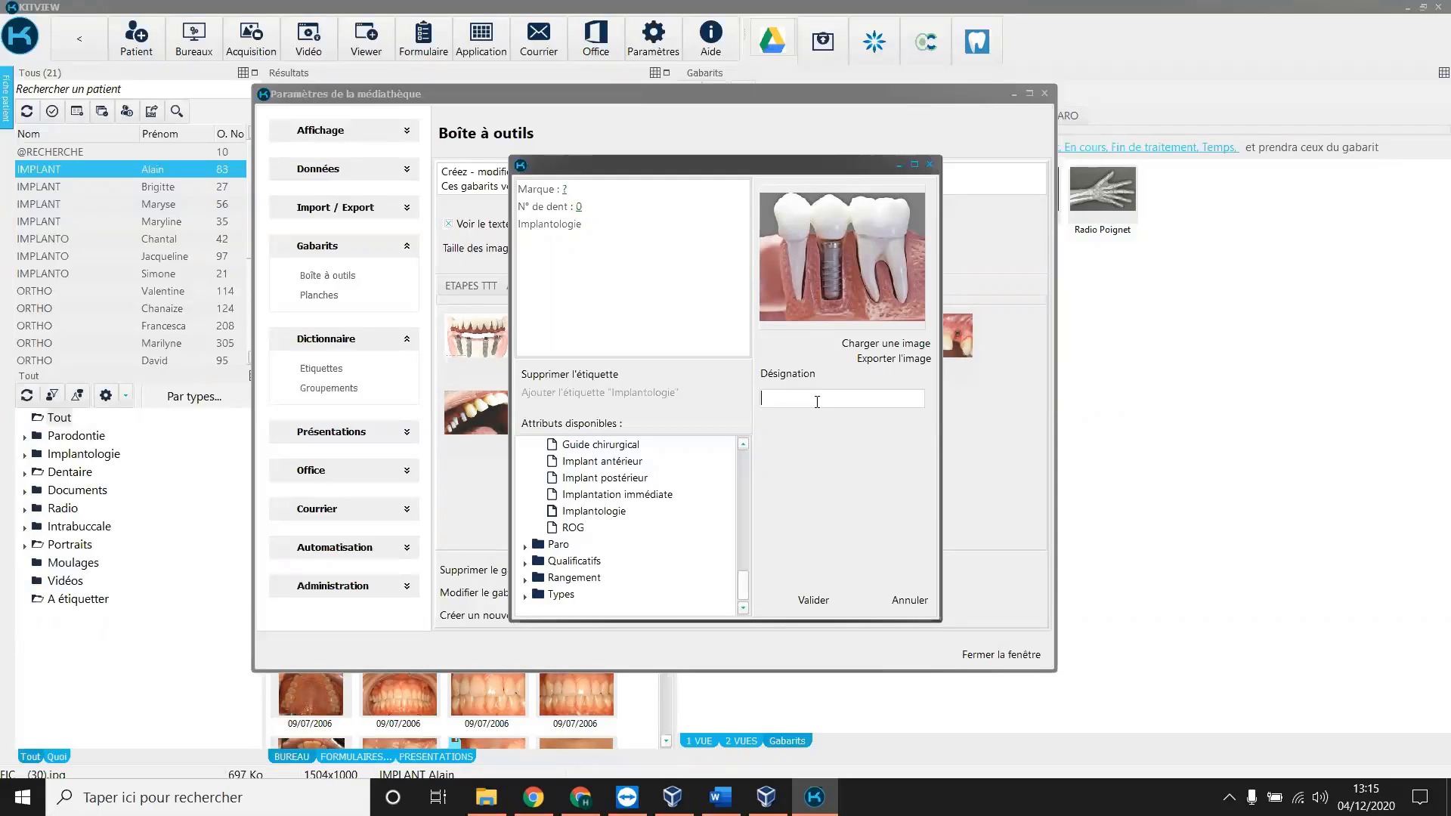
text(Marque d'implant)
click(811, 603)
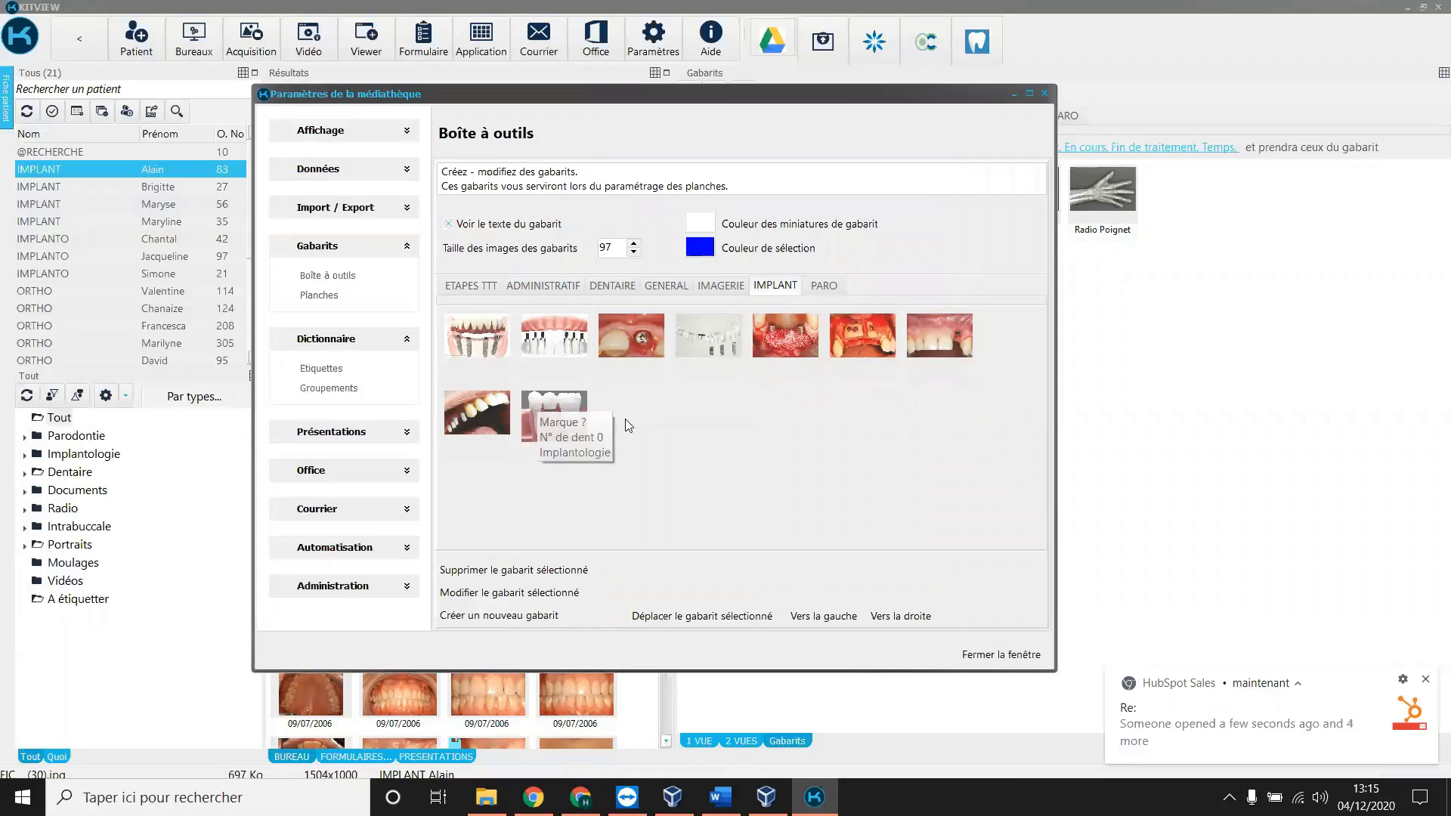
click(1425, 681)
click(1023, 650)
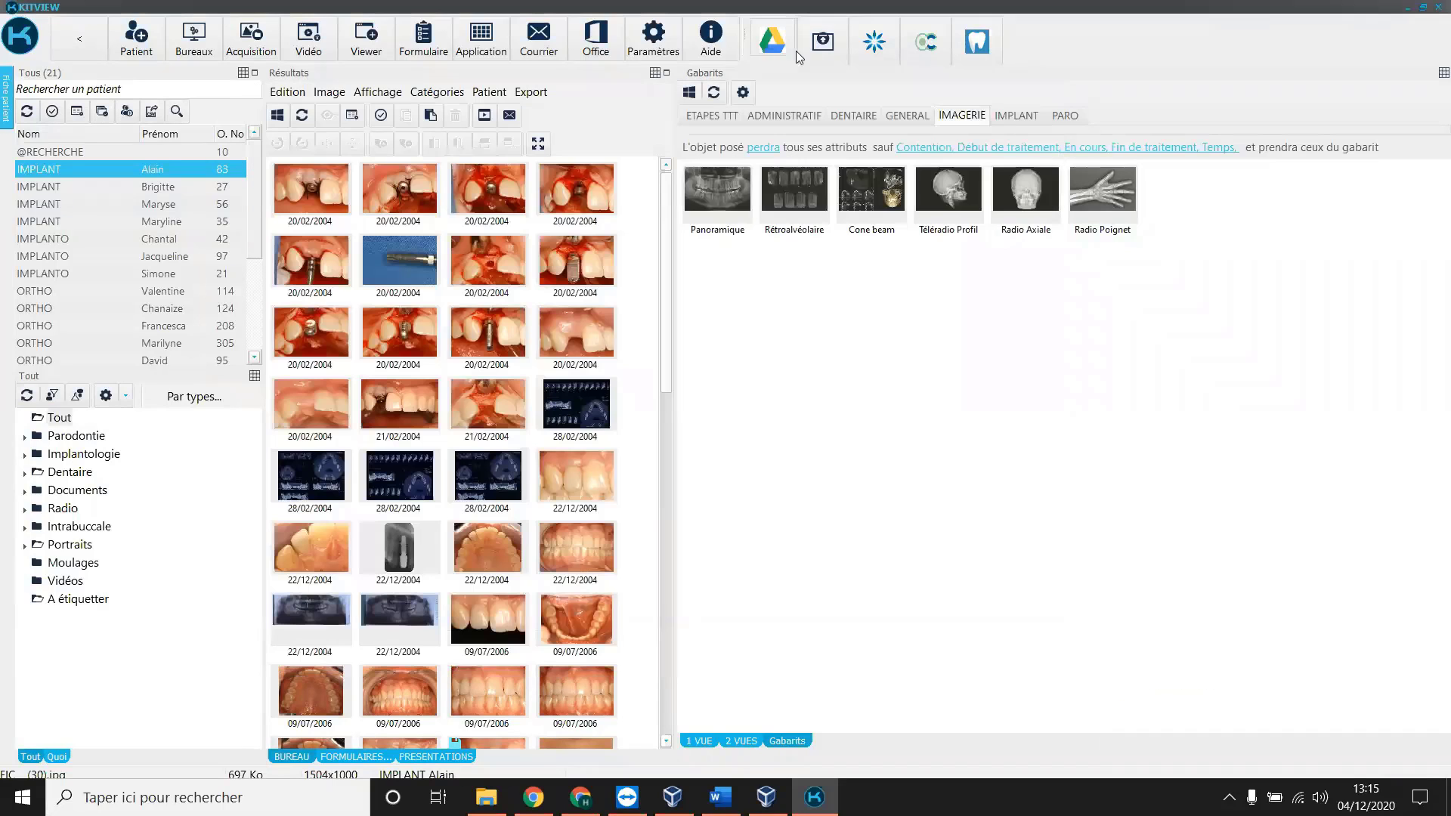
Show the IMPLANT templates, refresh them, and select the Marque d'implant template.
click(1005, 115)
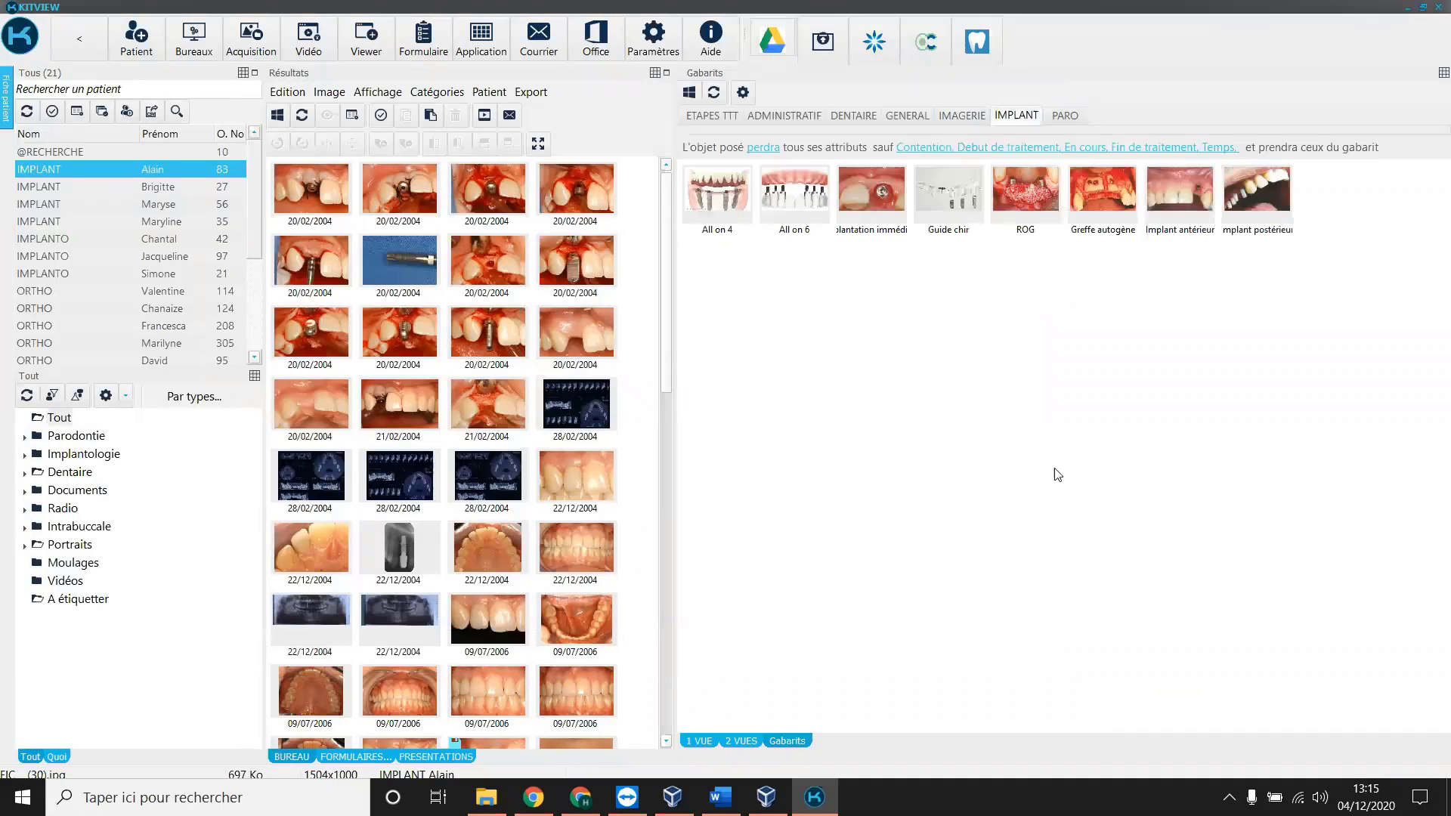
click(712, 94)
click(712, 93)
click(712, 93)
click(713, 94)
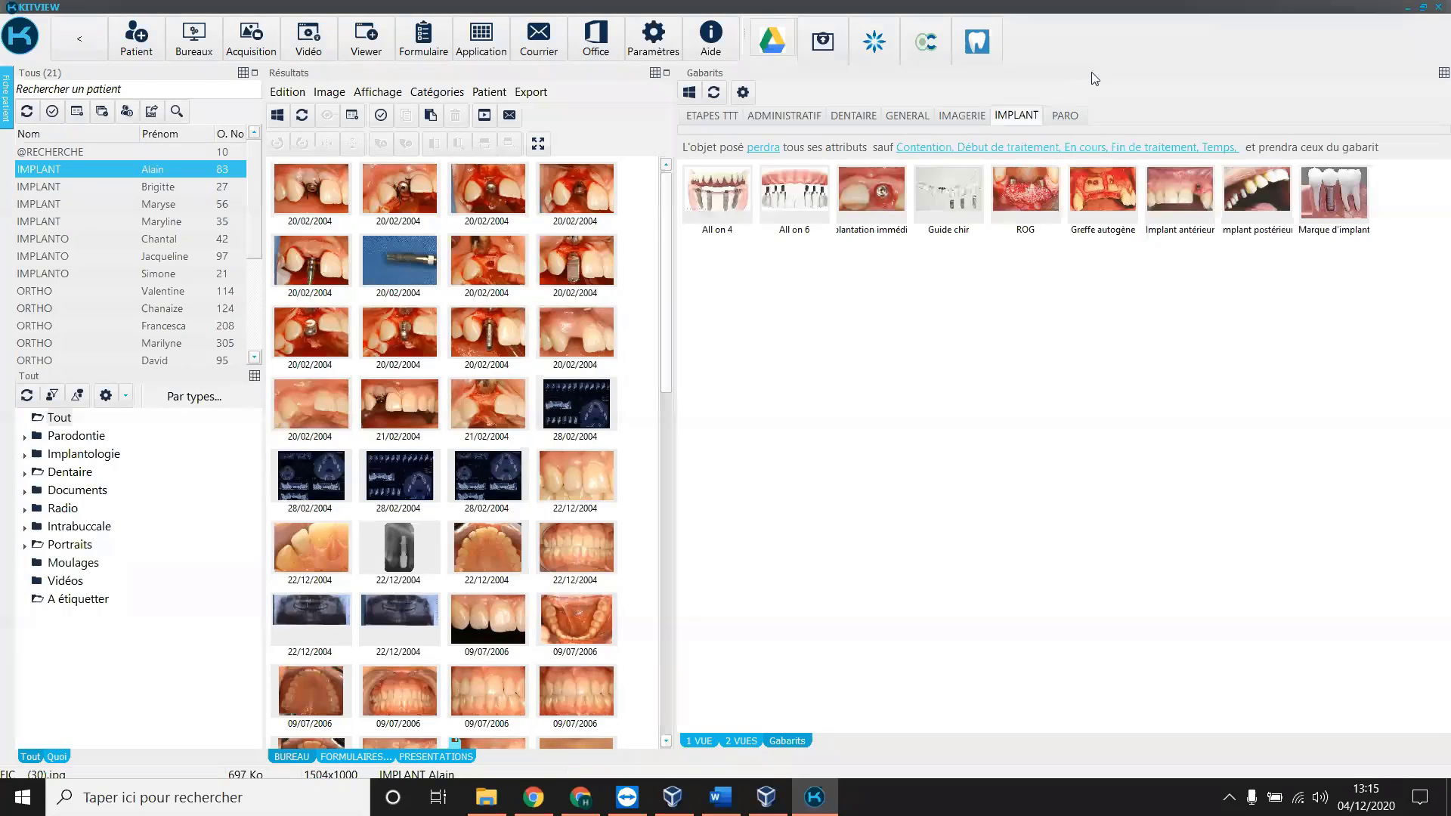
mouse_move(1336, 199)
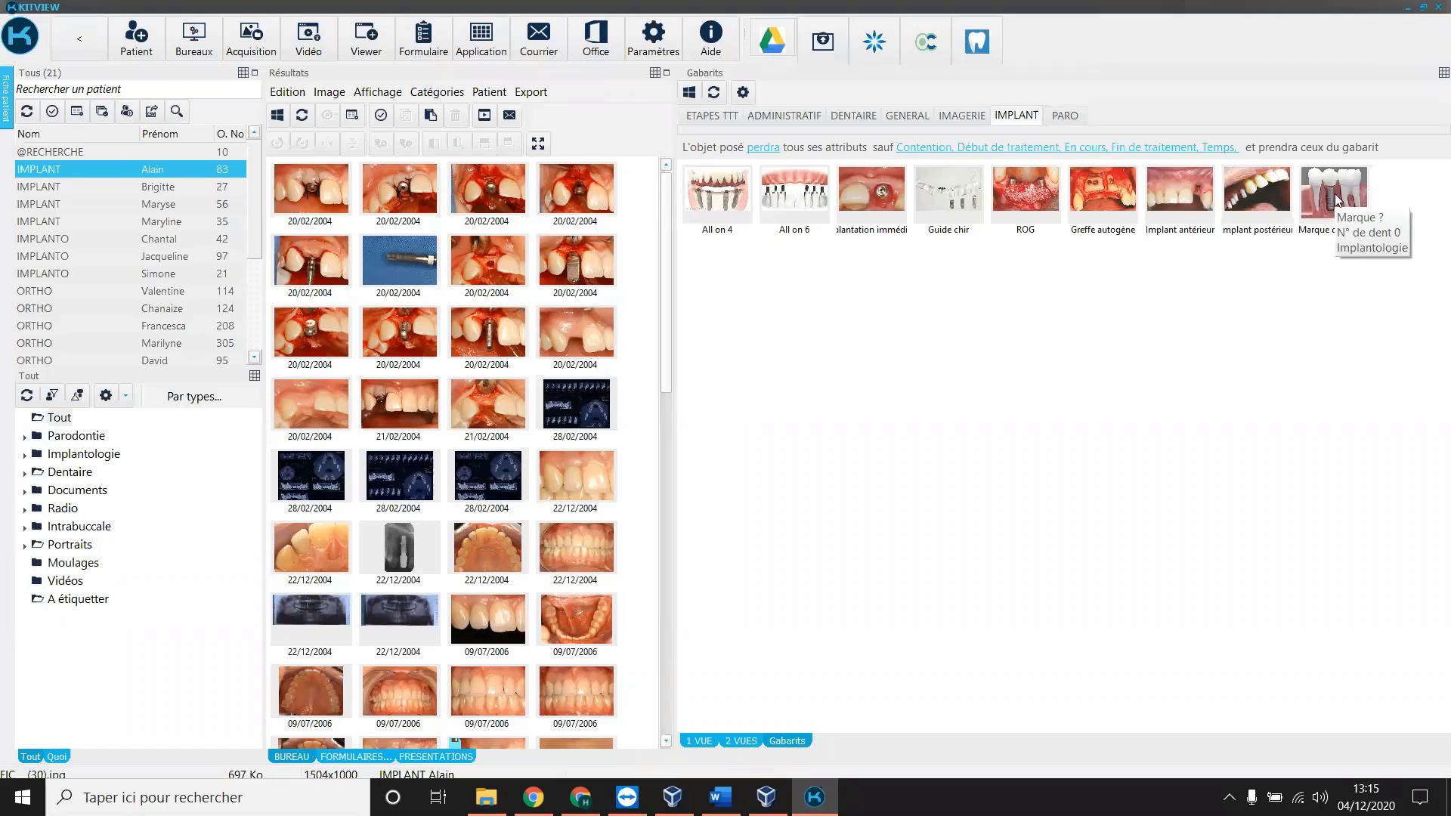
click(1336, 199)
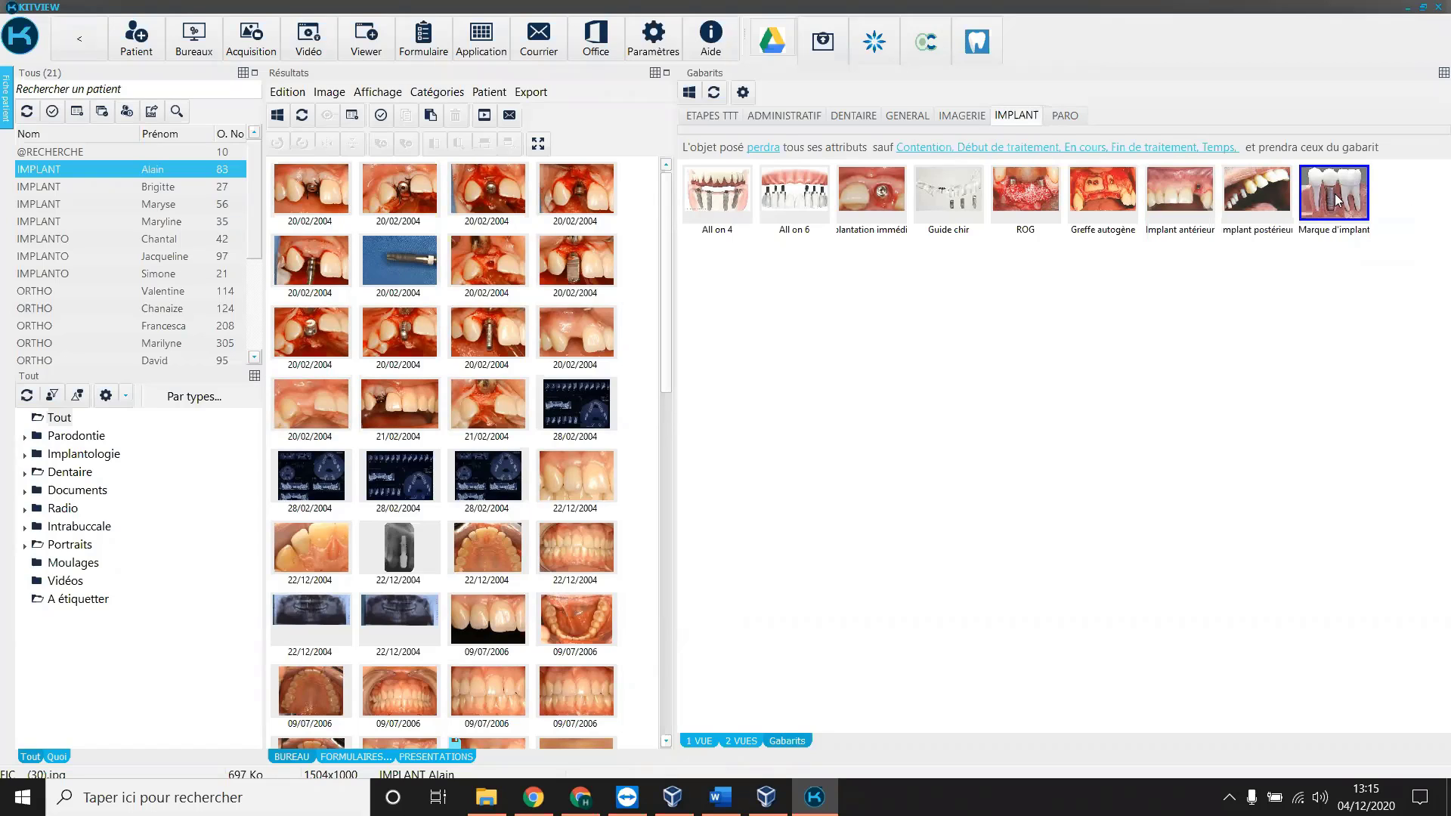
Apply the Marque d'implant template to the second patient image with Marque set to Nobel and N° de dent to 33.
mouse_move(1332, 186)
click(401, 191)
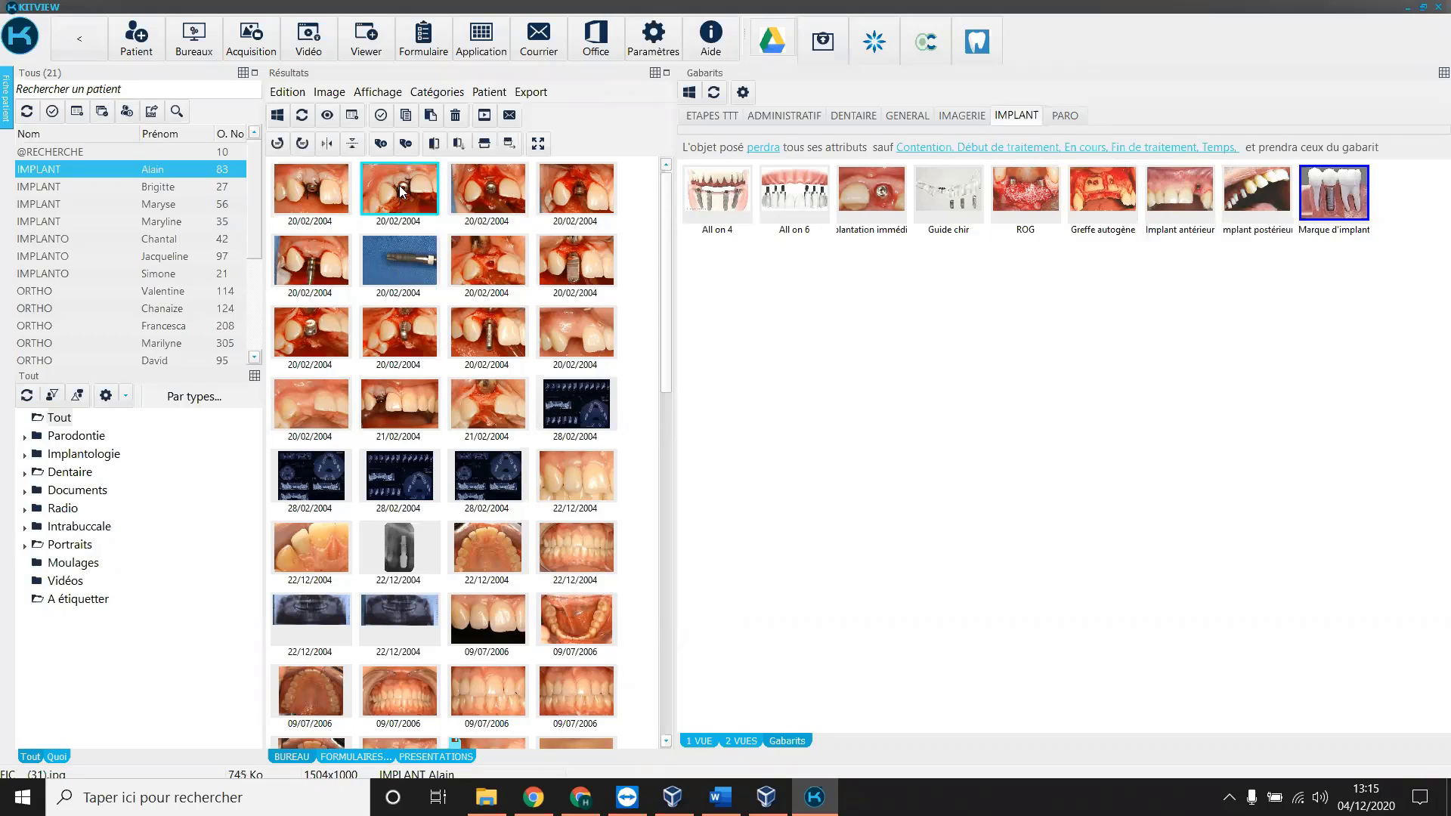
drag(402, 191, 1324, 202)
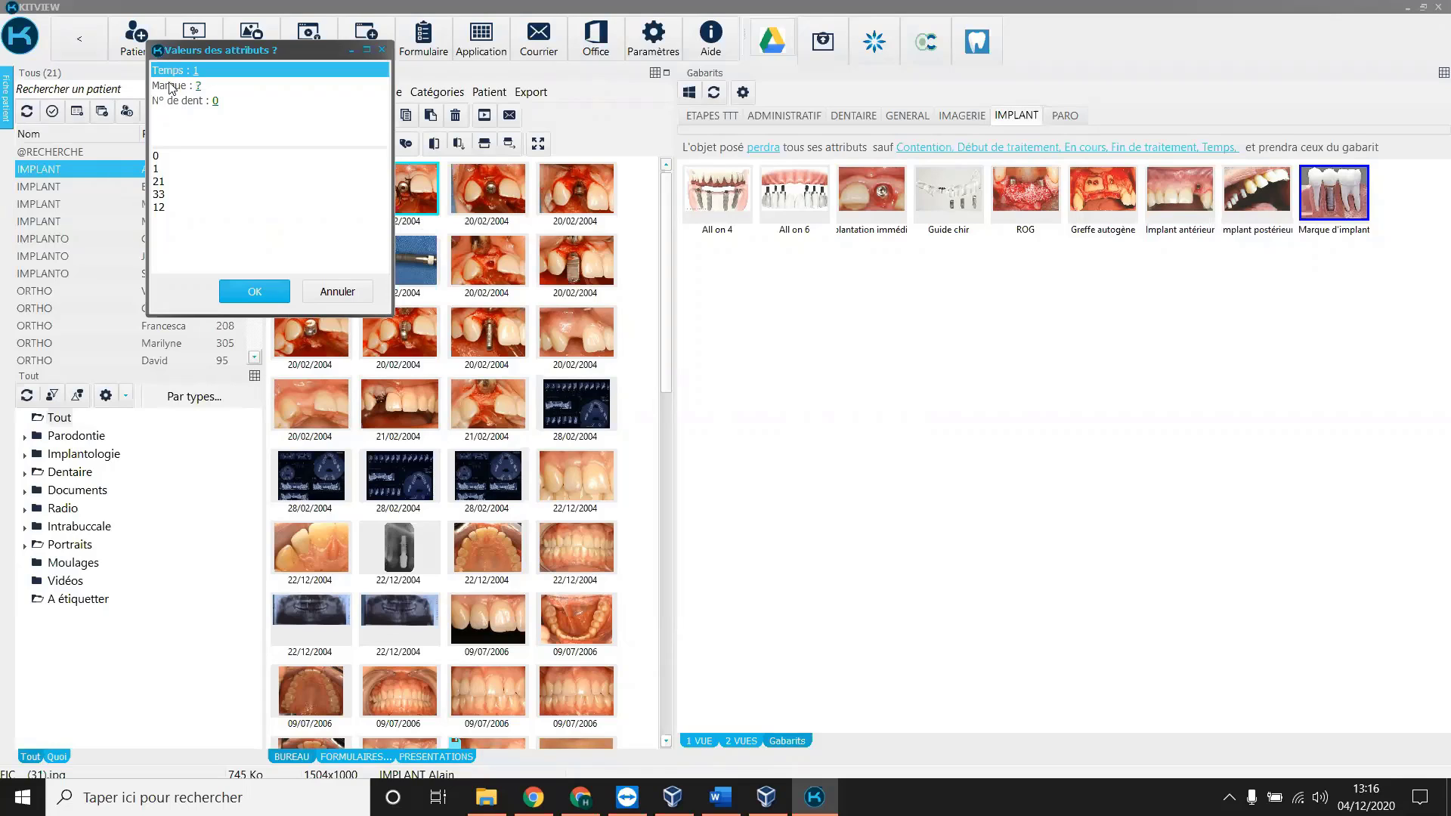
click(198, 87)
text(Nobel)
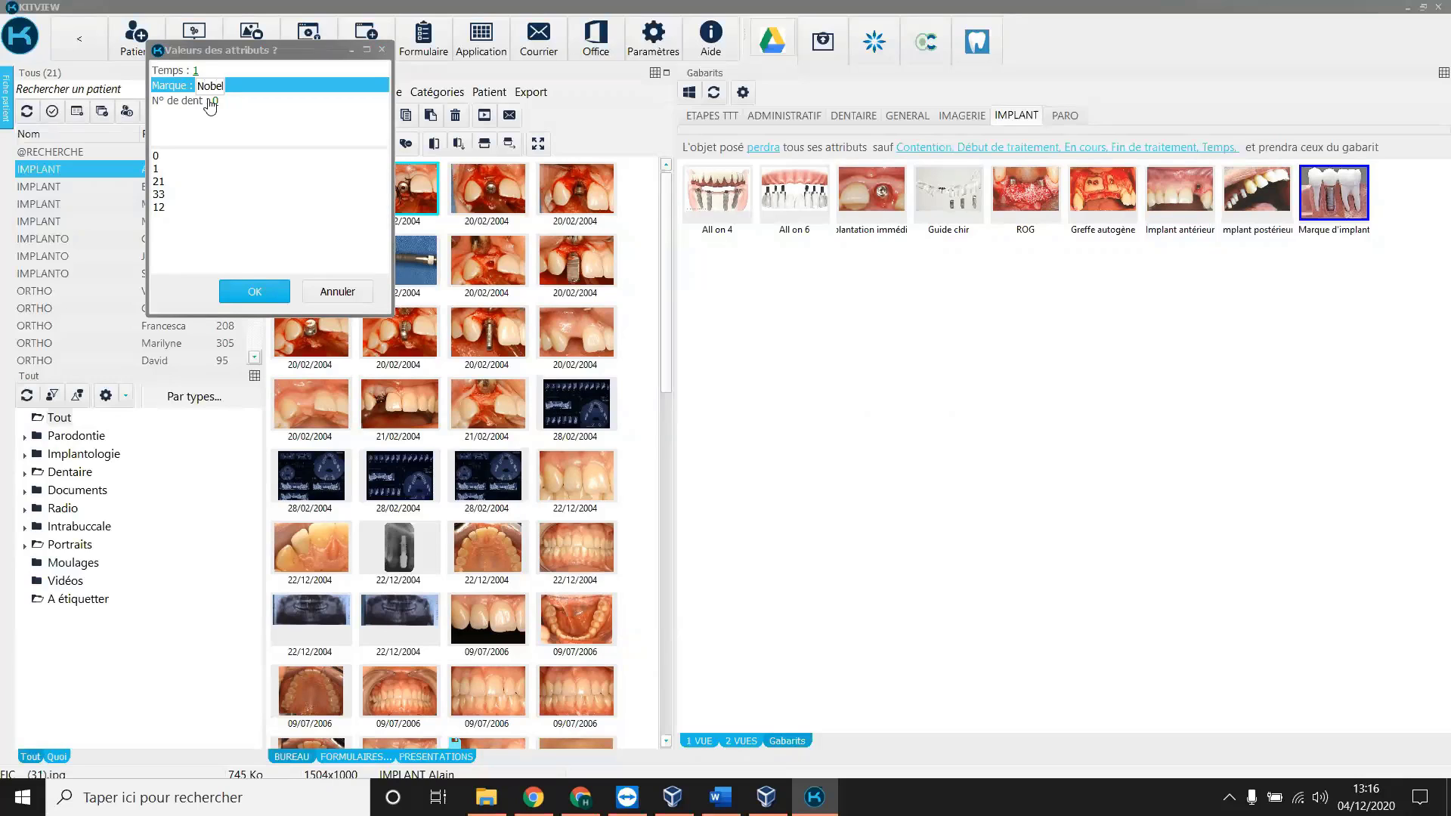
click(210, 101)
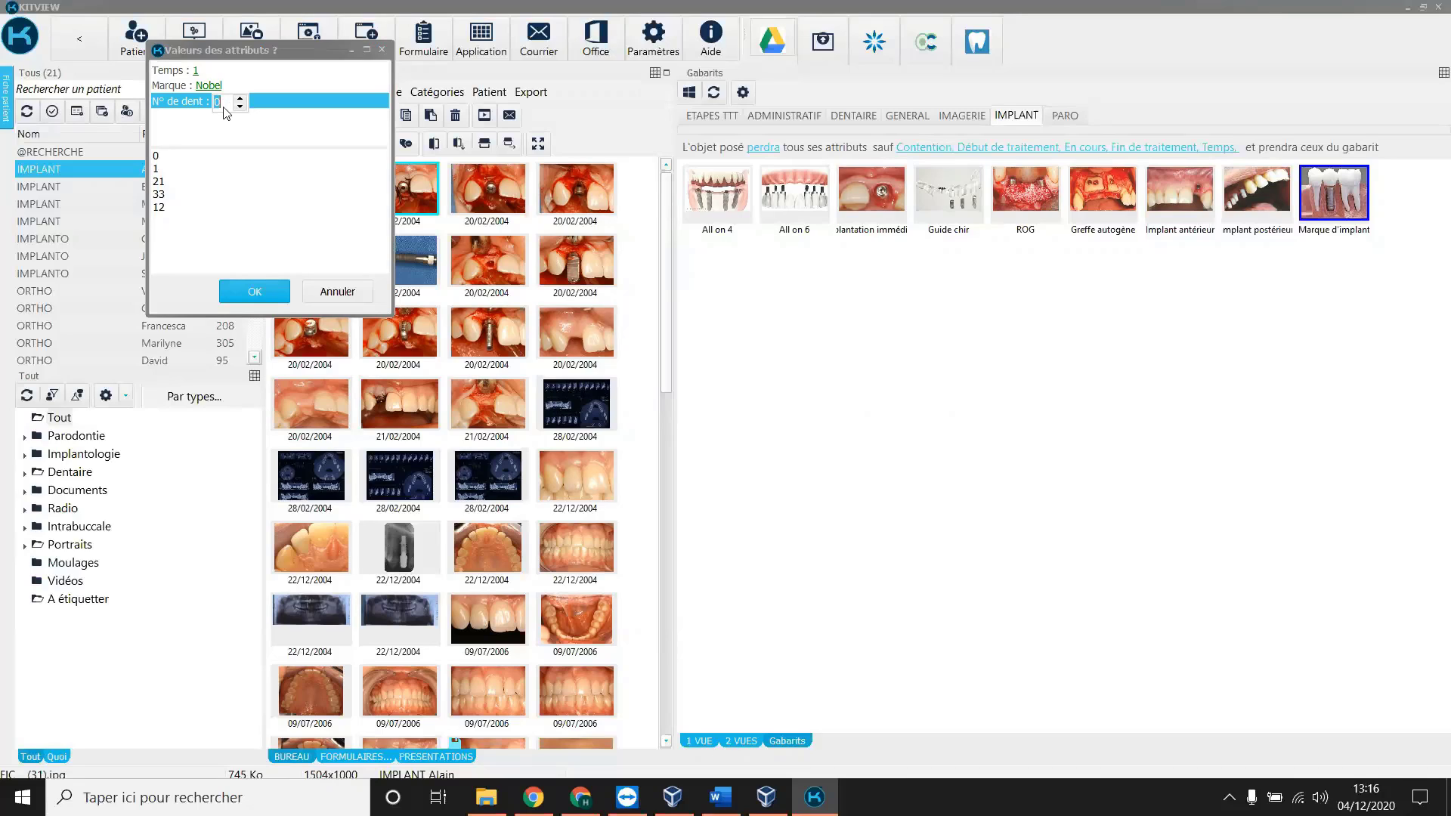
text(33)
click(254, 291)
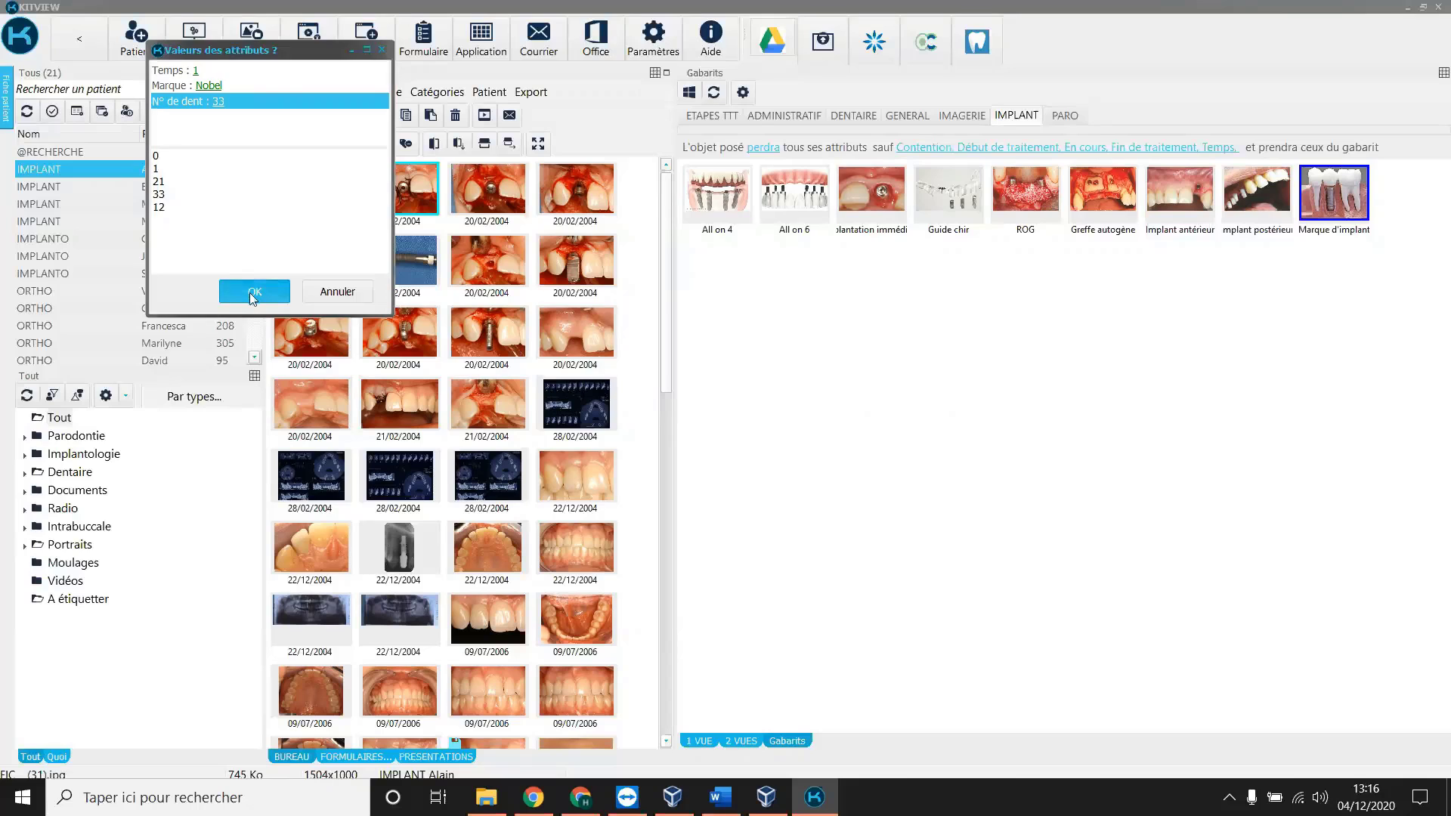
mouse_move(398, 200)
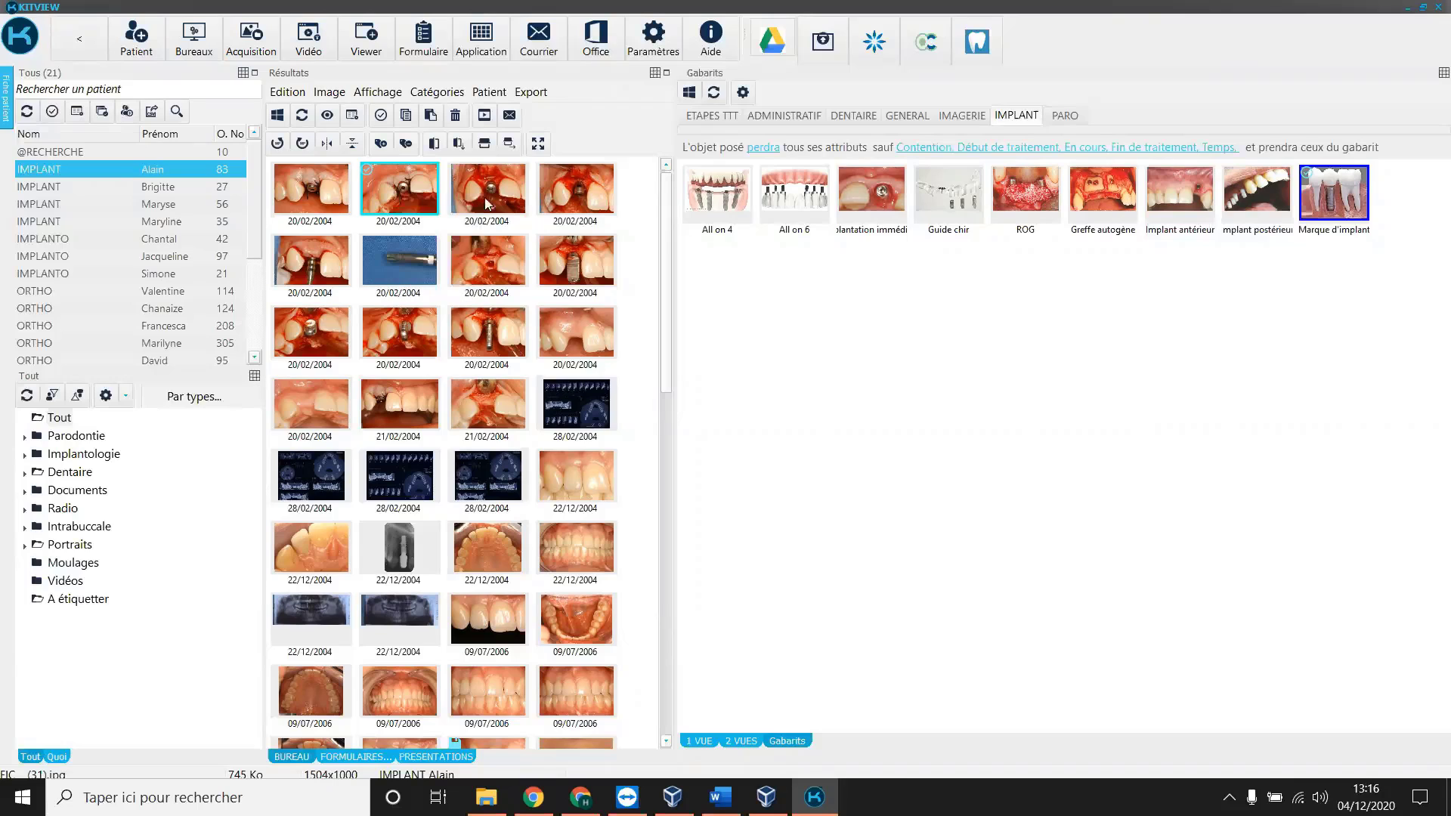
click(486, 199)
click(1334, 219)
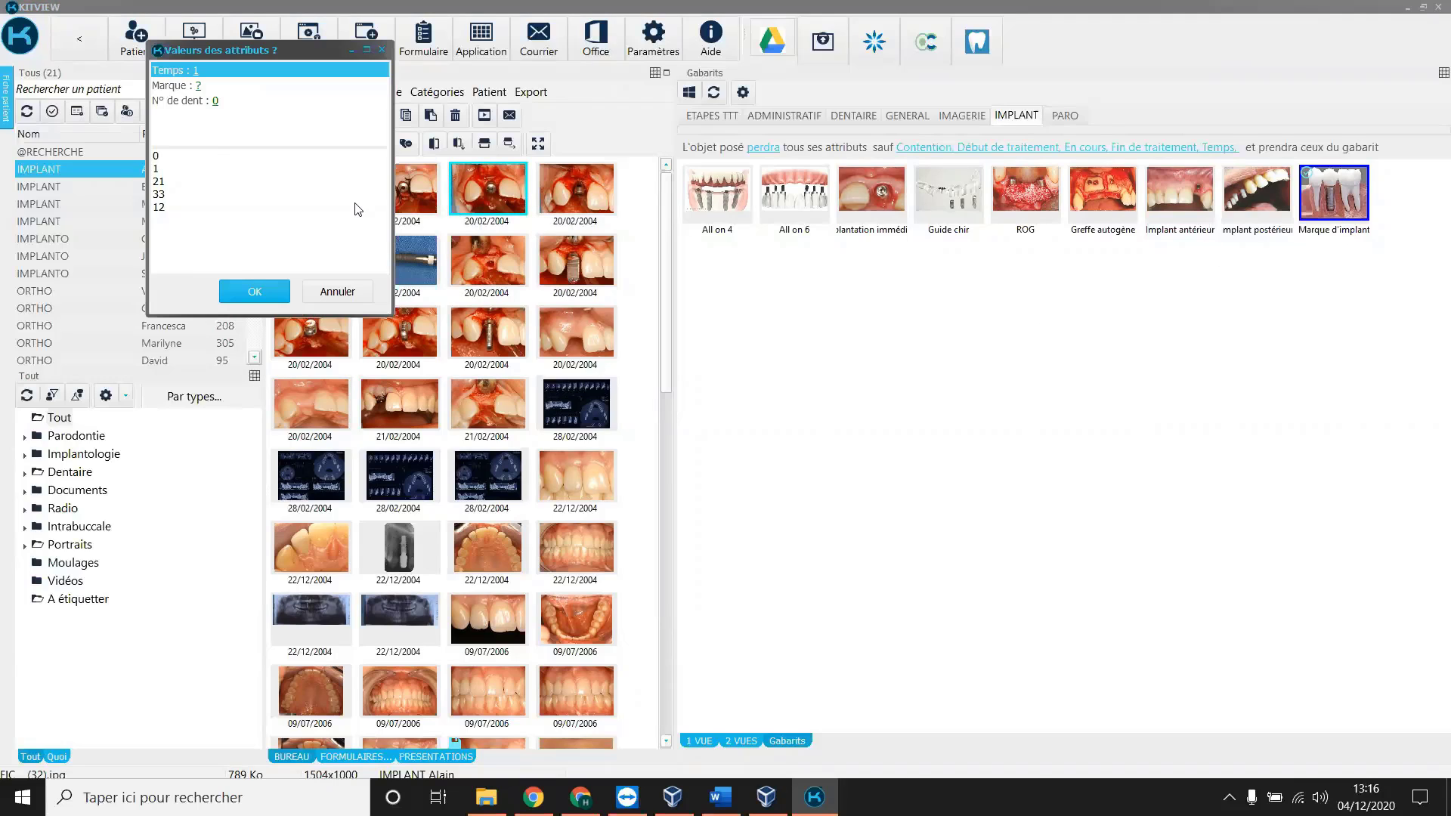
click(199, 88)
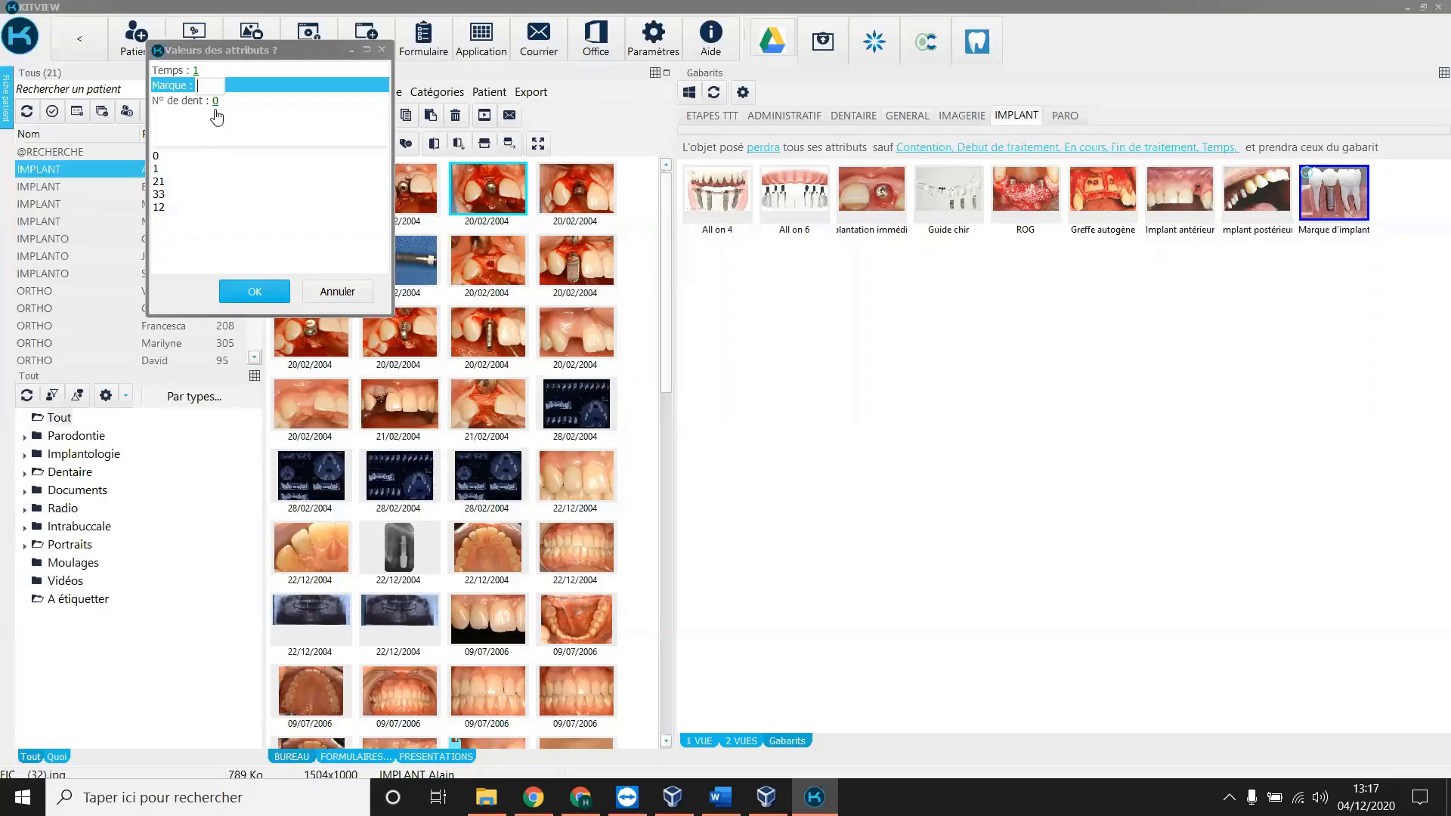
click(216, 104)
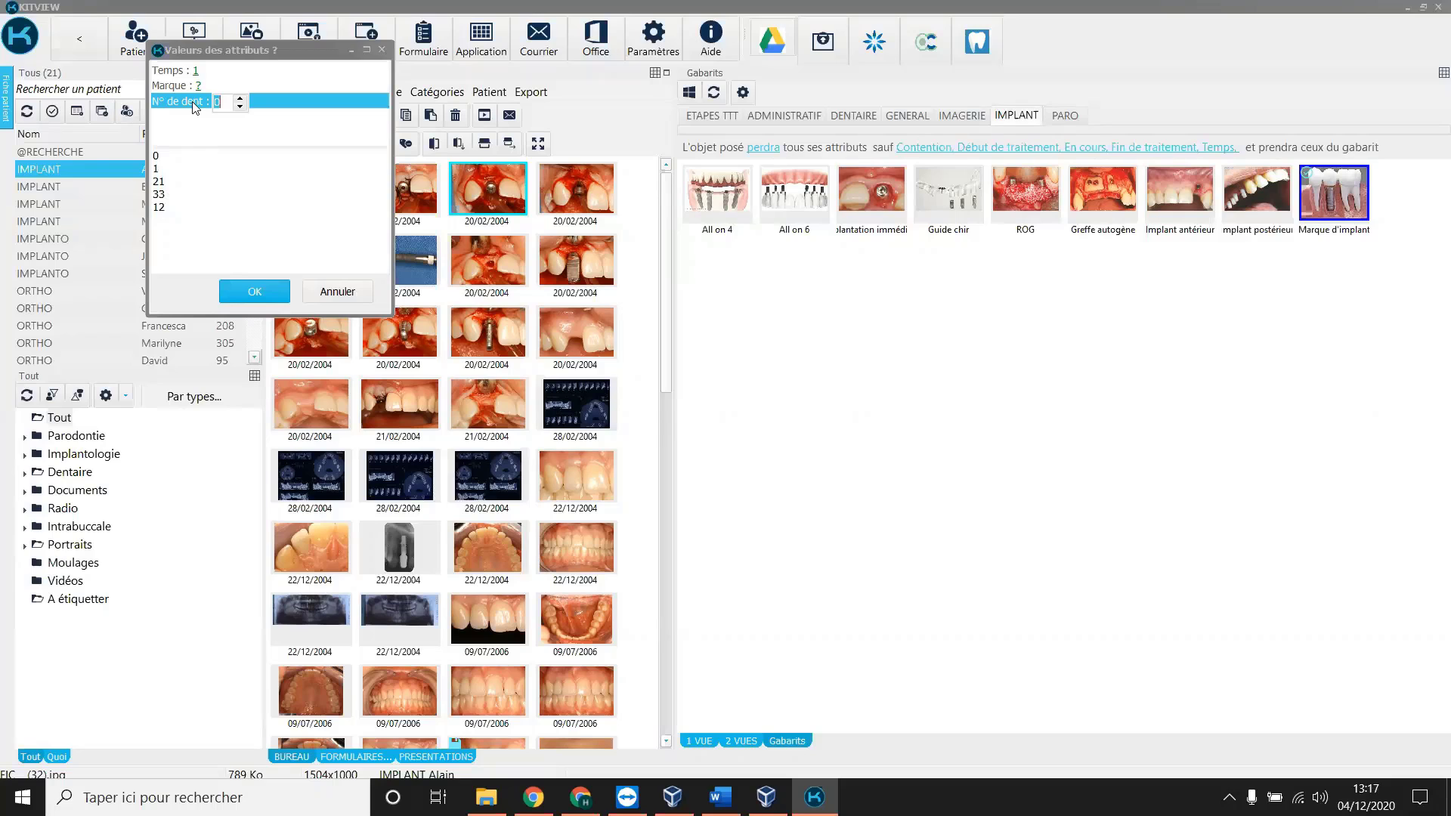
click(339, 289)
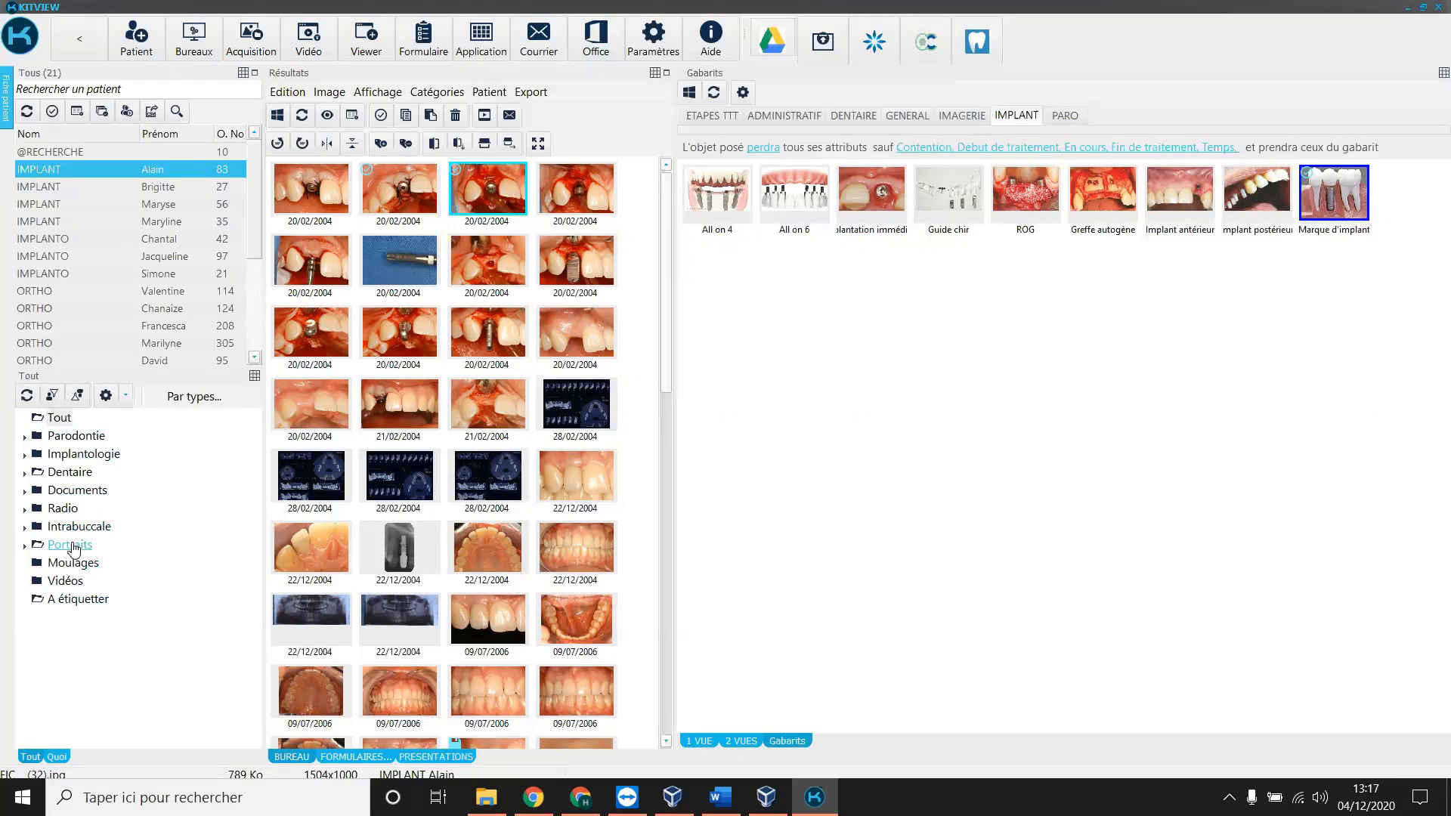
Add a collection named Marque de l'implant under the Implantologie collection.
double_click(64, 458)
click(84, 459)
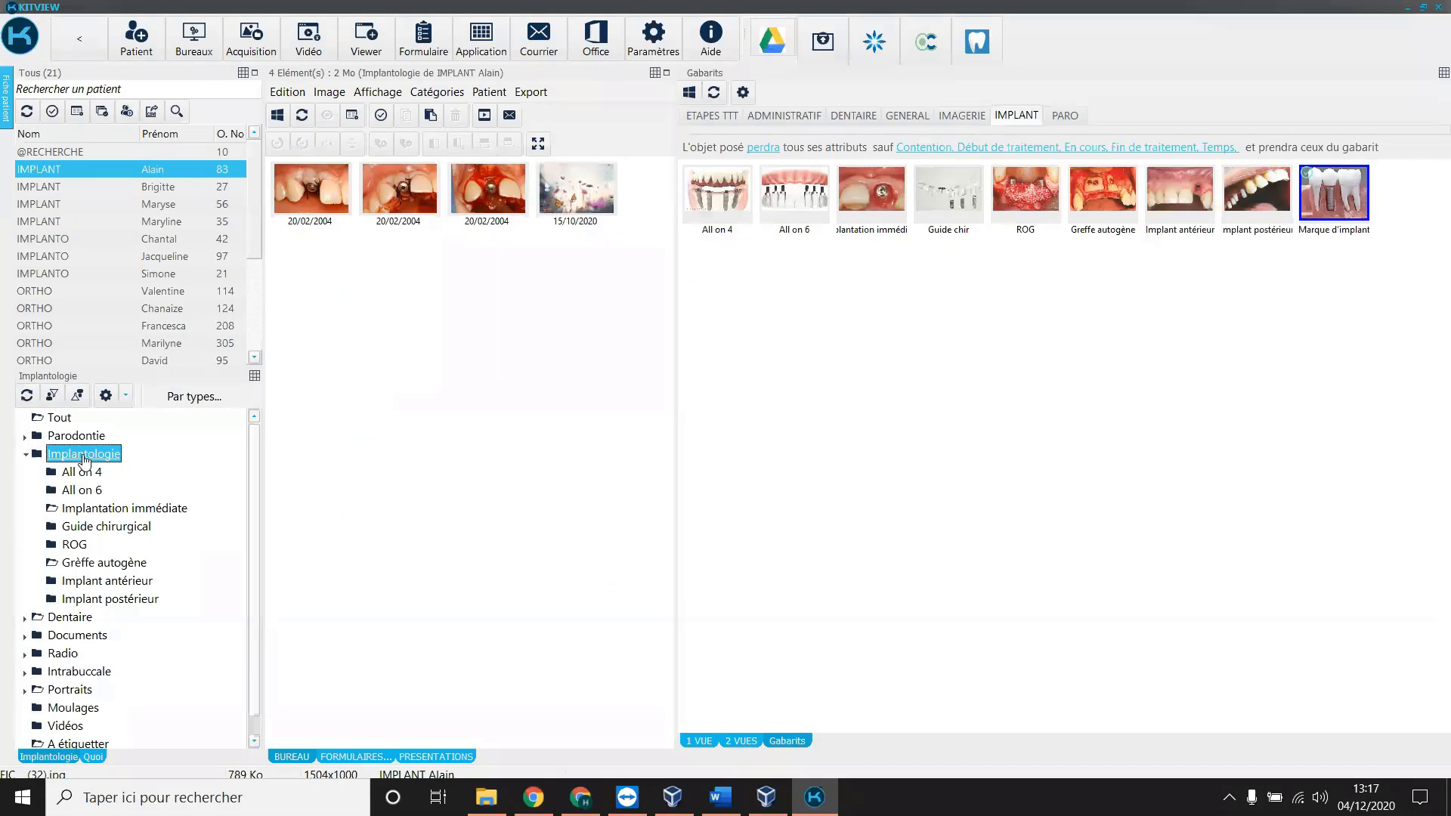
right_click(84, 460)
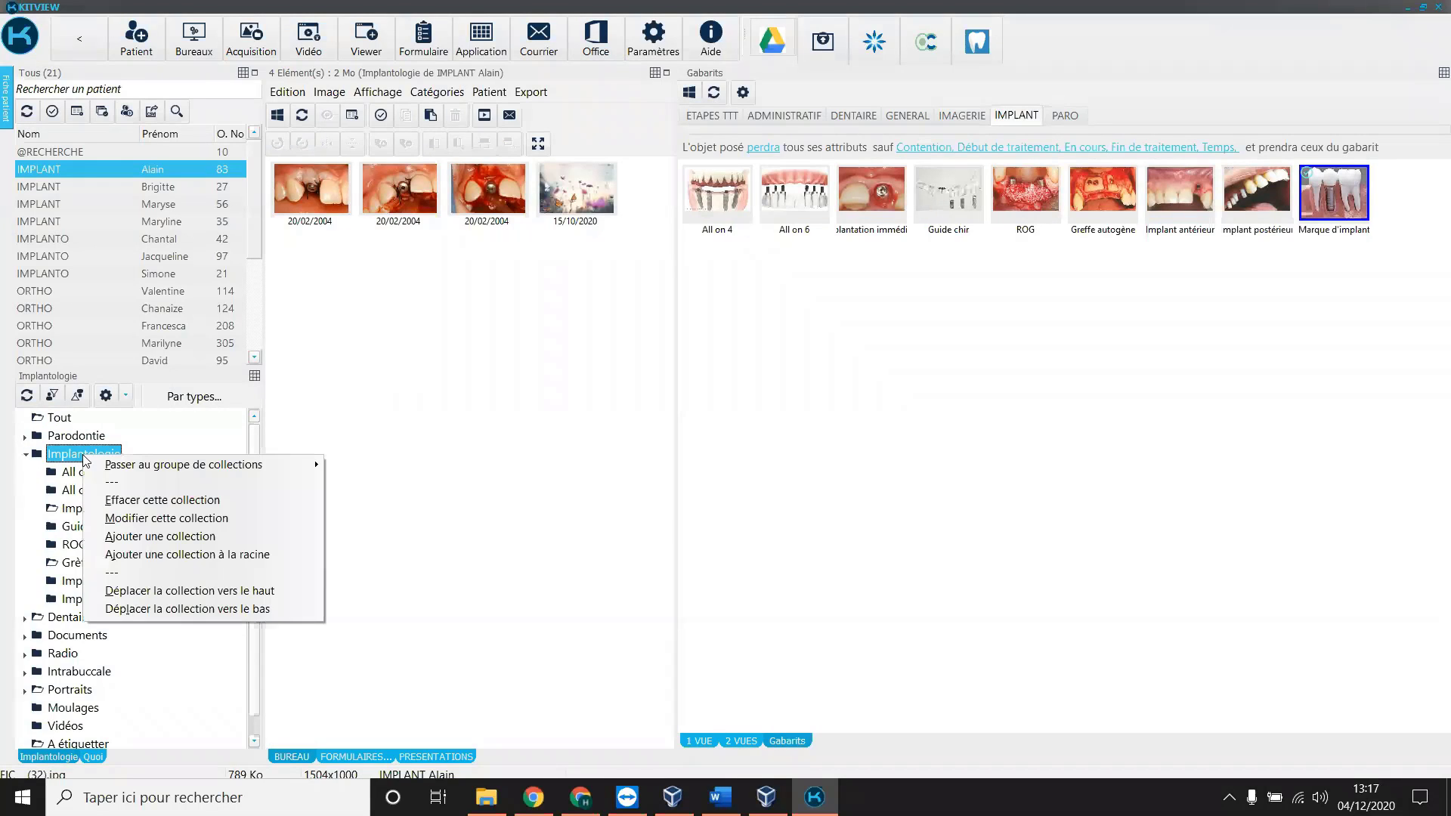
click(158, 542)
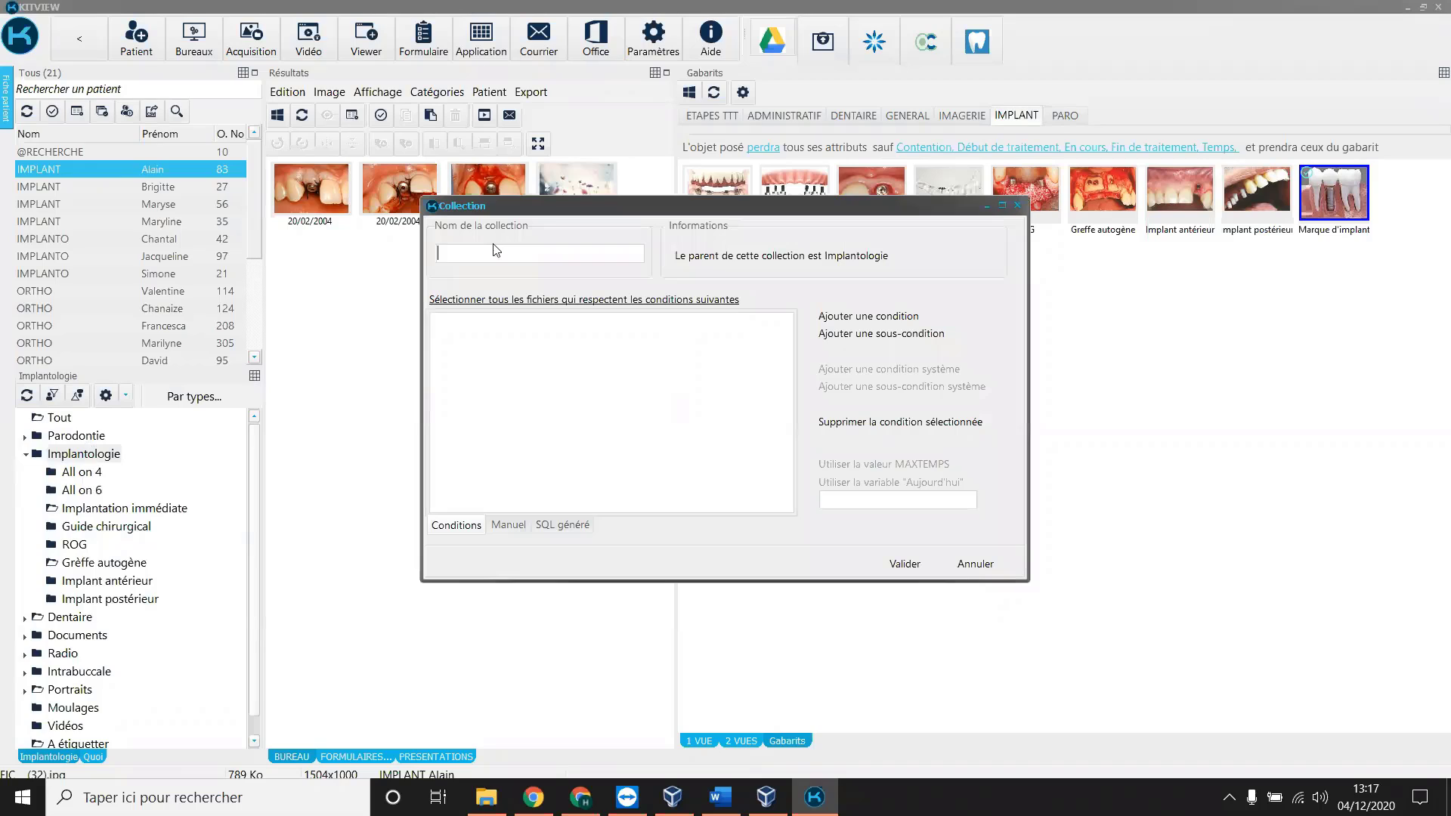
text(Marque de l'implant)
Add a condition on the Marque label from the Rangement group, set it to contient, and save the Marque de l'implant collection.
click(851, 318)
click(43, 246)
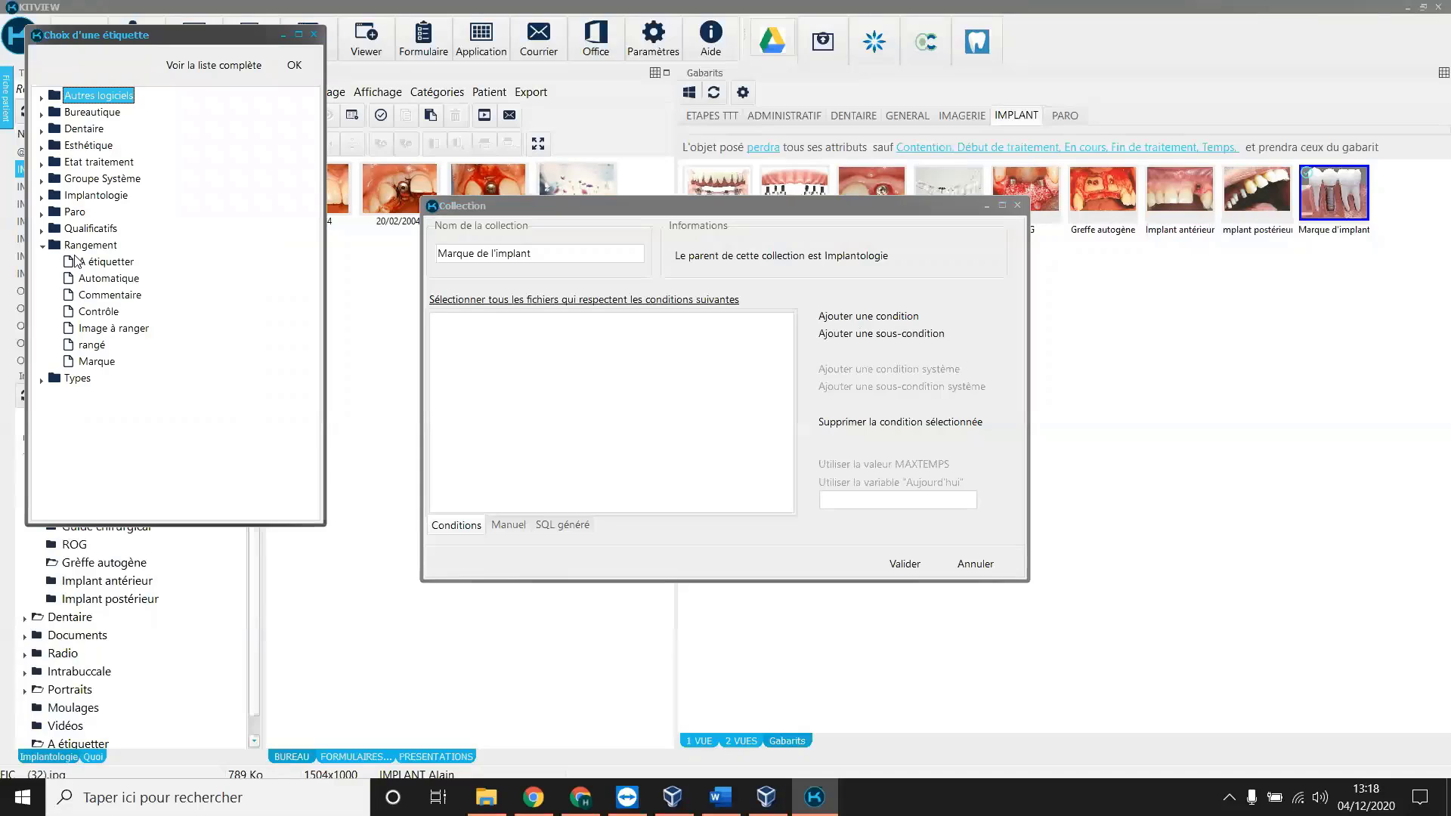
click(97, 362)
double_click(84, 360)
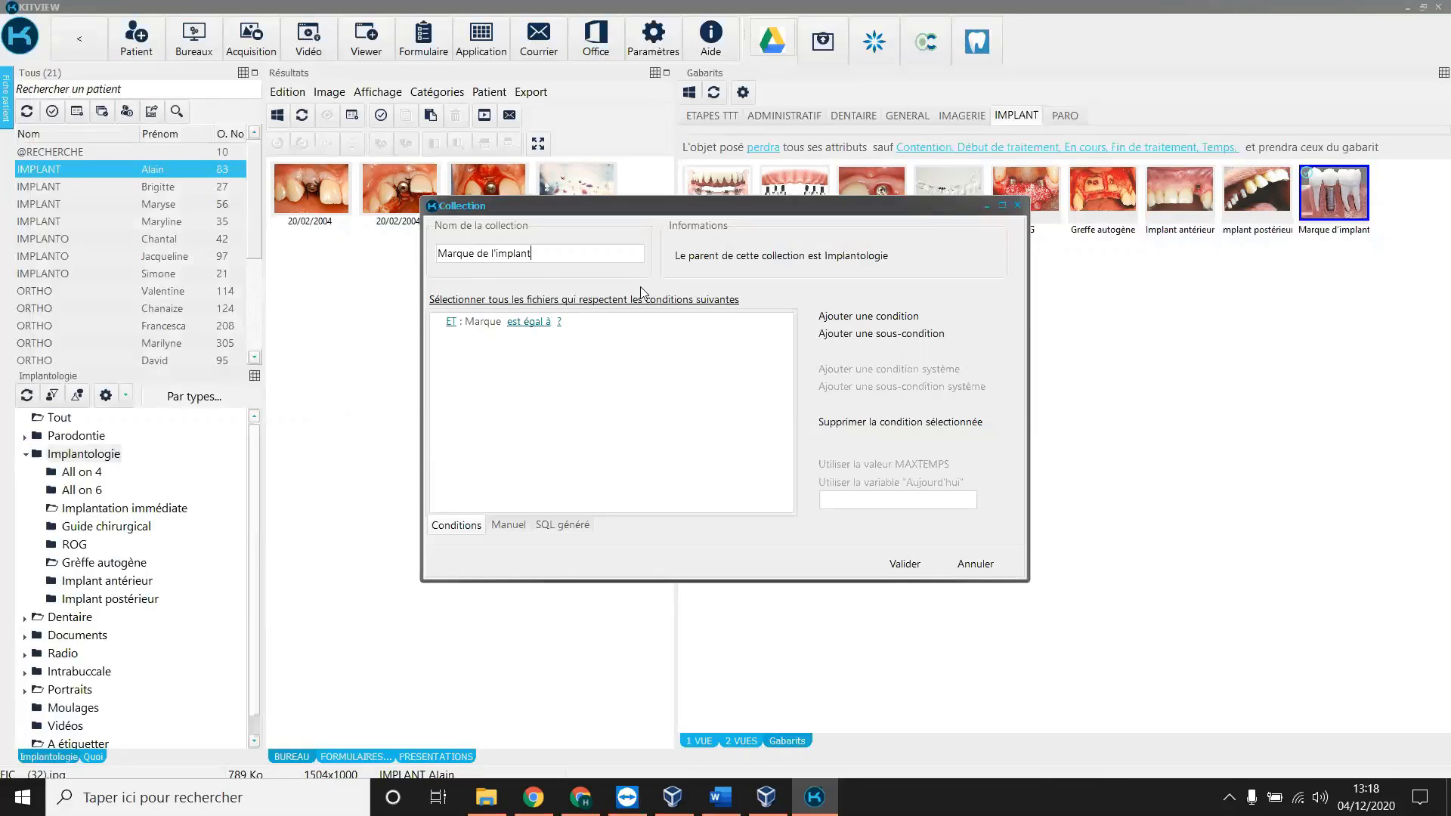
click(904, 566)
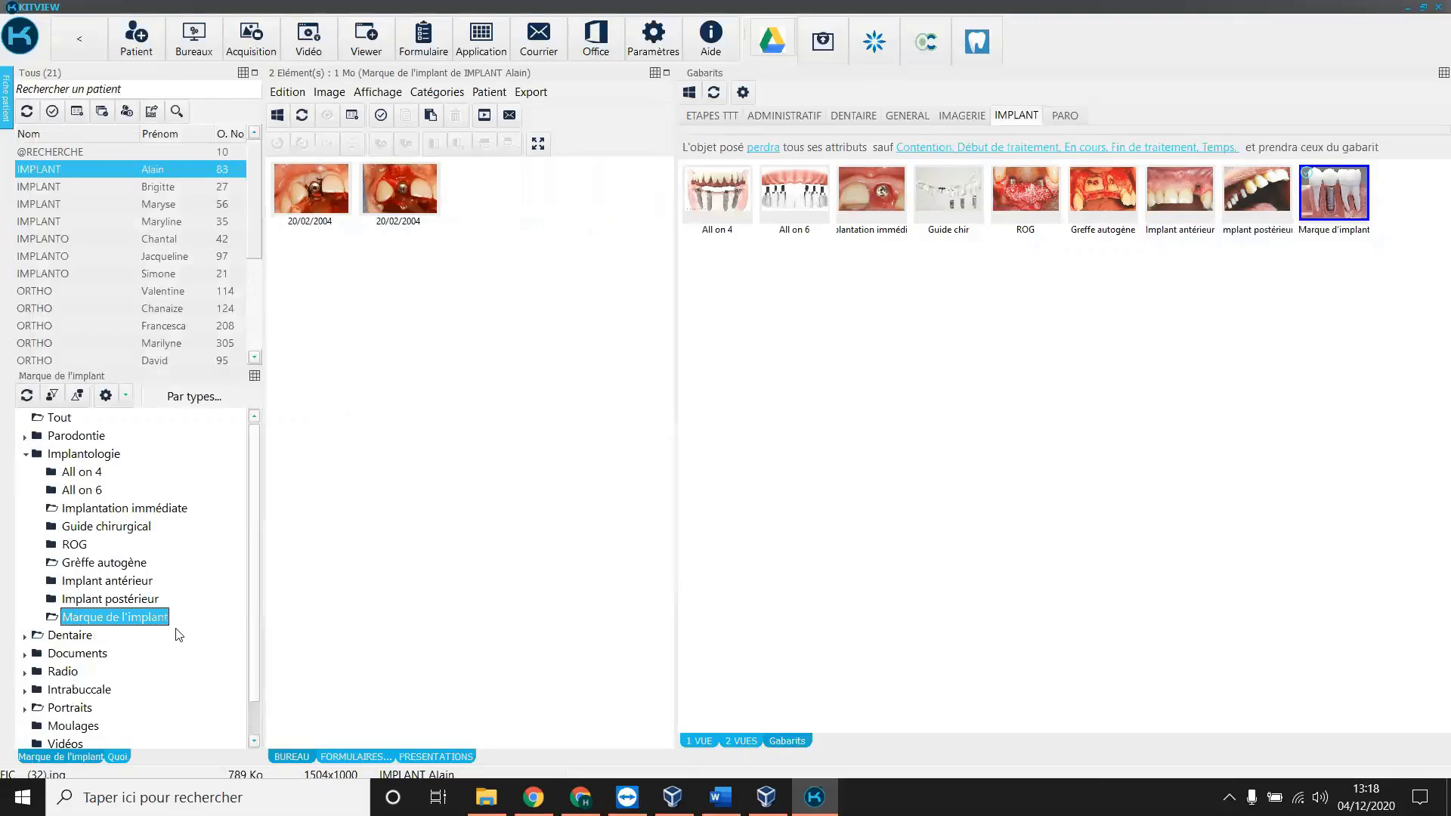
Modify the Marque de l'implant collection and add a sub-condition on the N° de dent label from the Dentaire group.
right_click(92, 624)
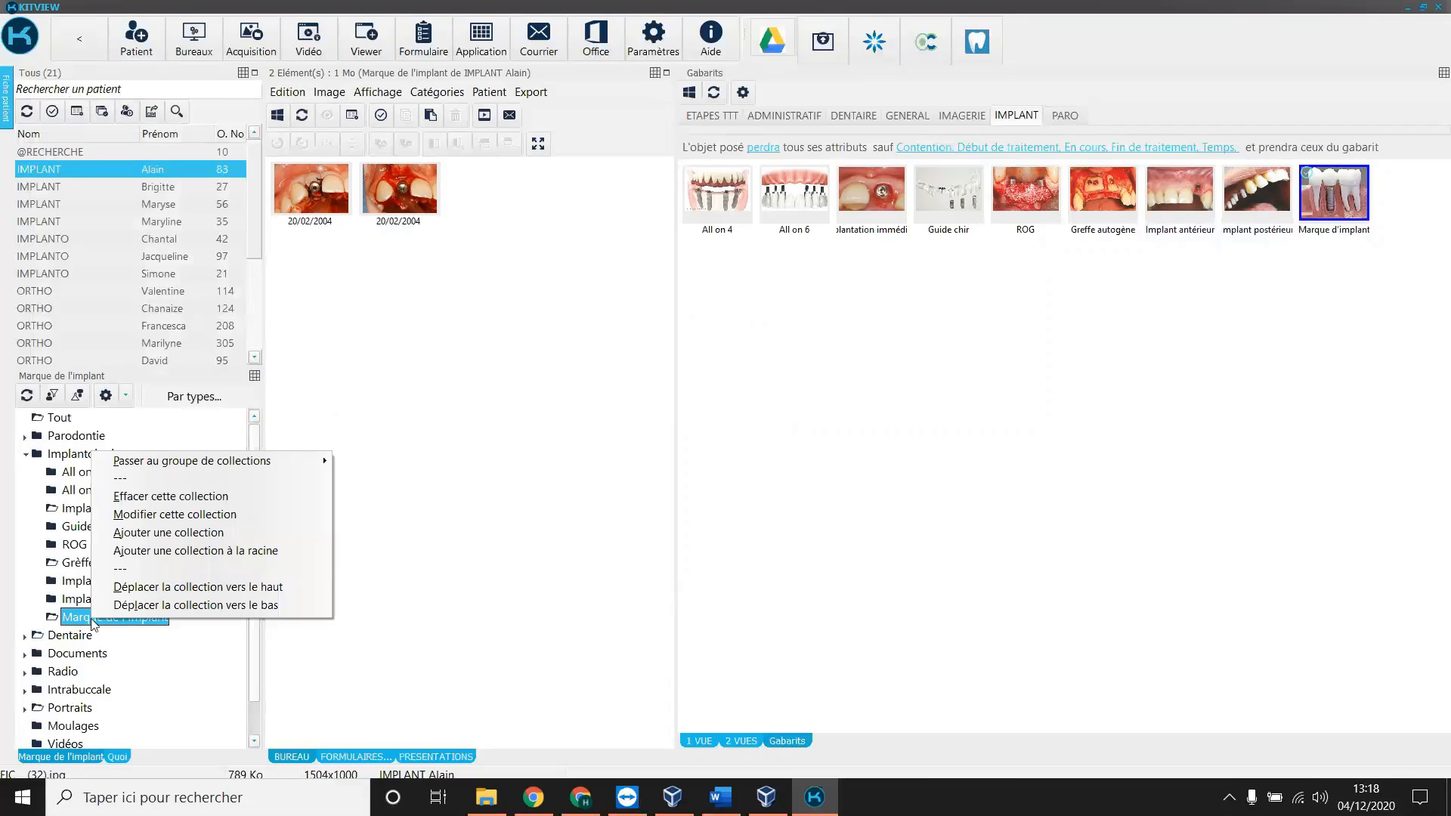
click(135, 533)
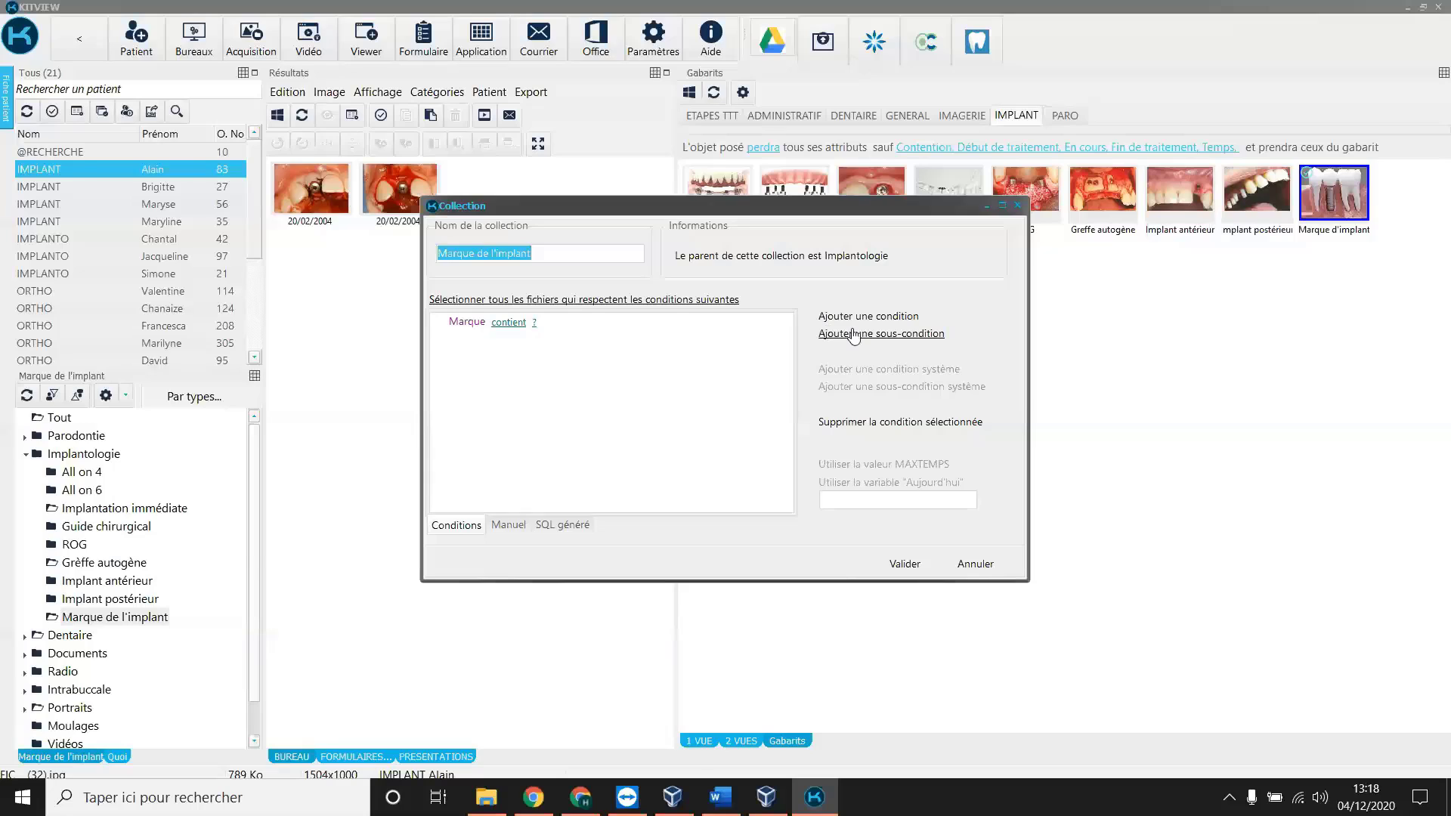
click(854, 334)
click(67, 287)
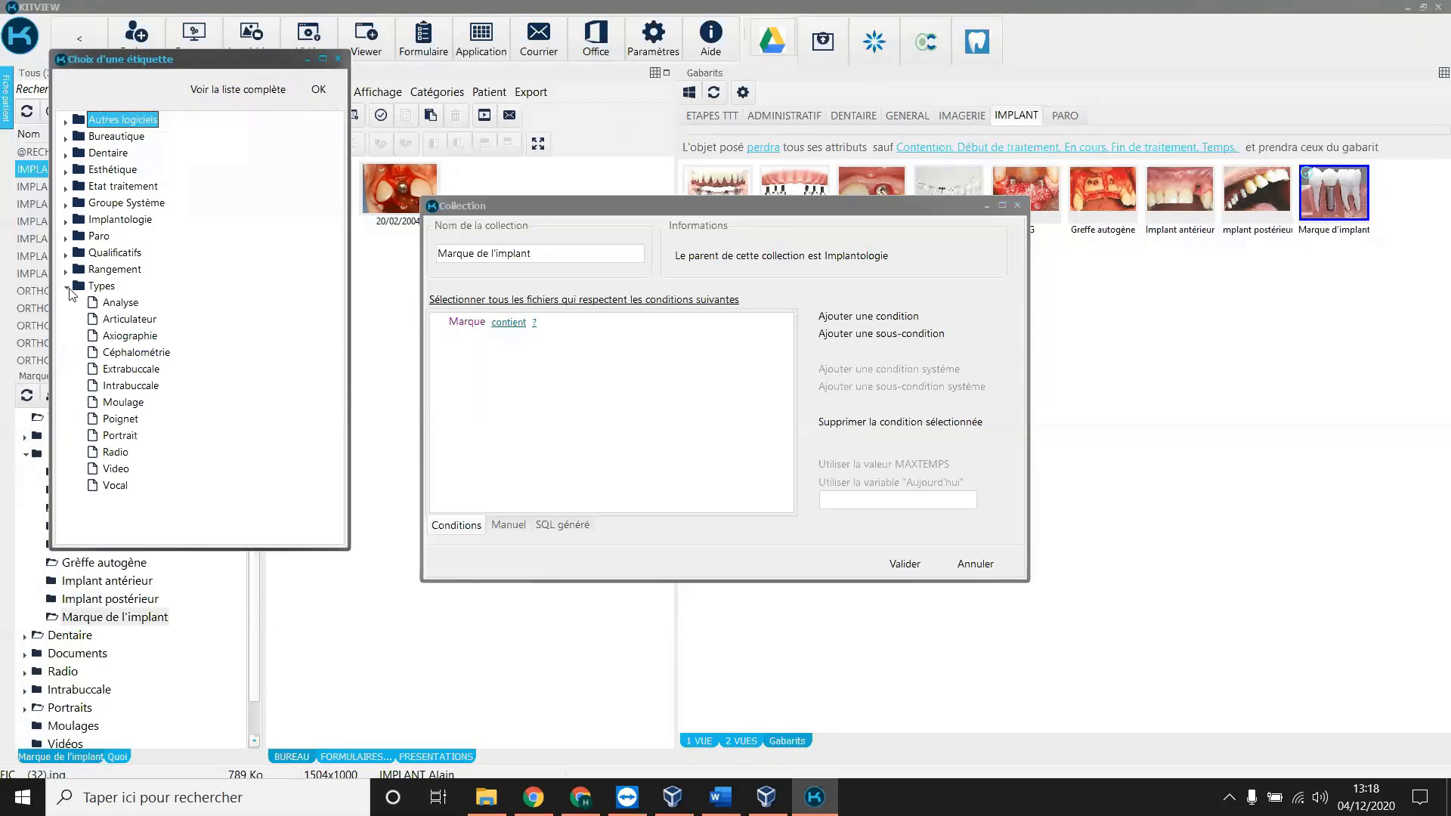
click(68, 288)
click(66, 271)
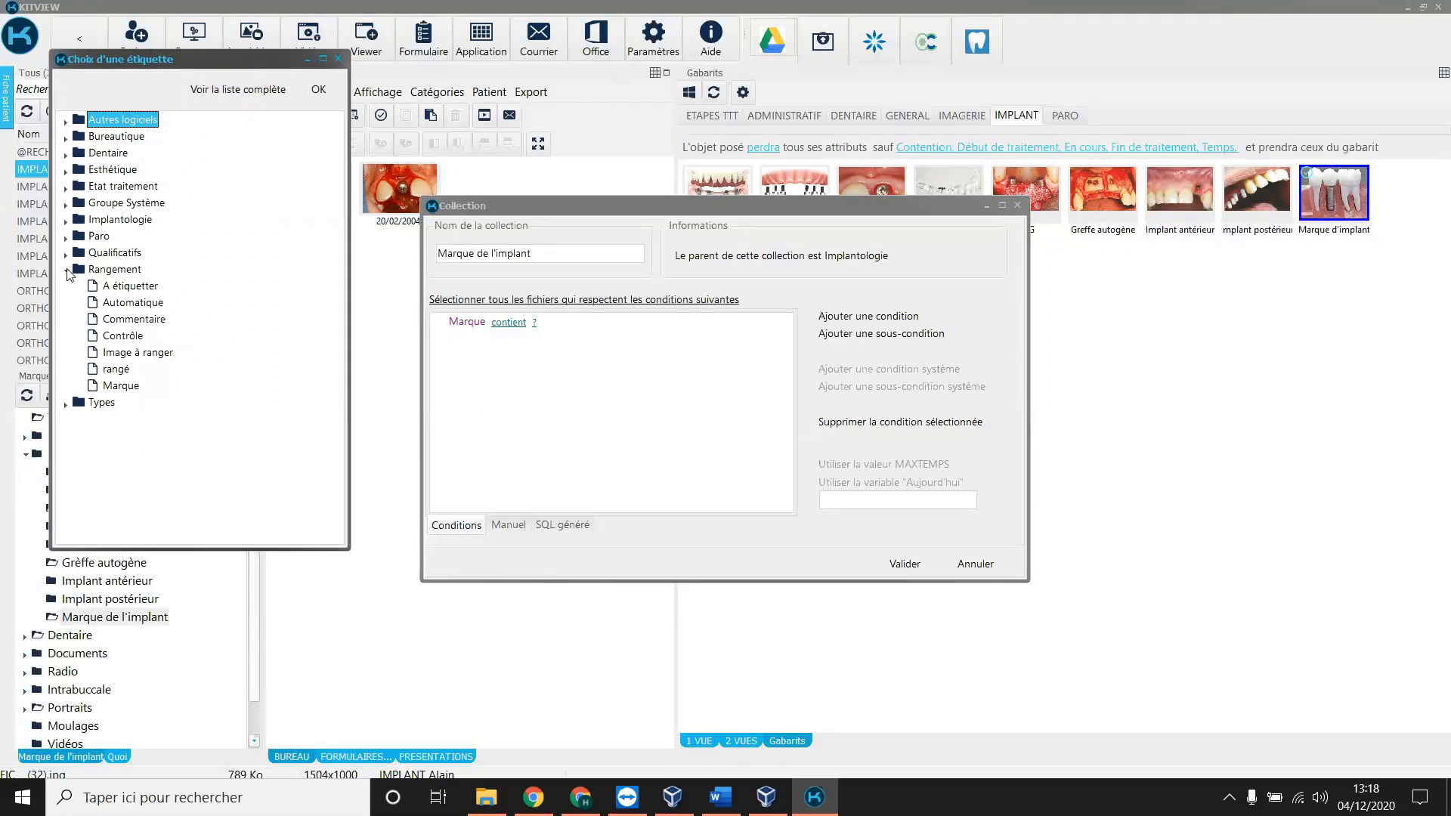
click(66, 270)
click(67, 155)
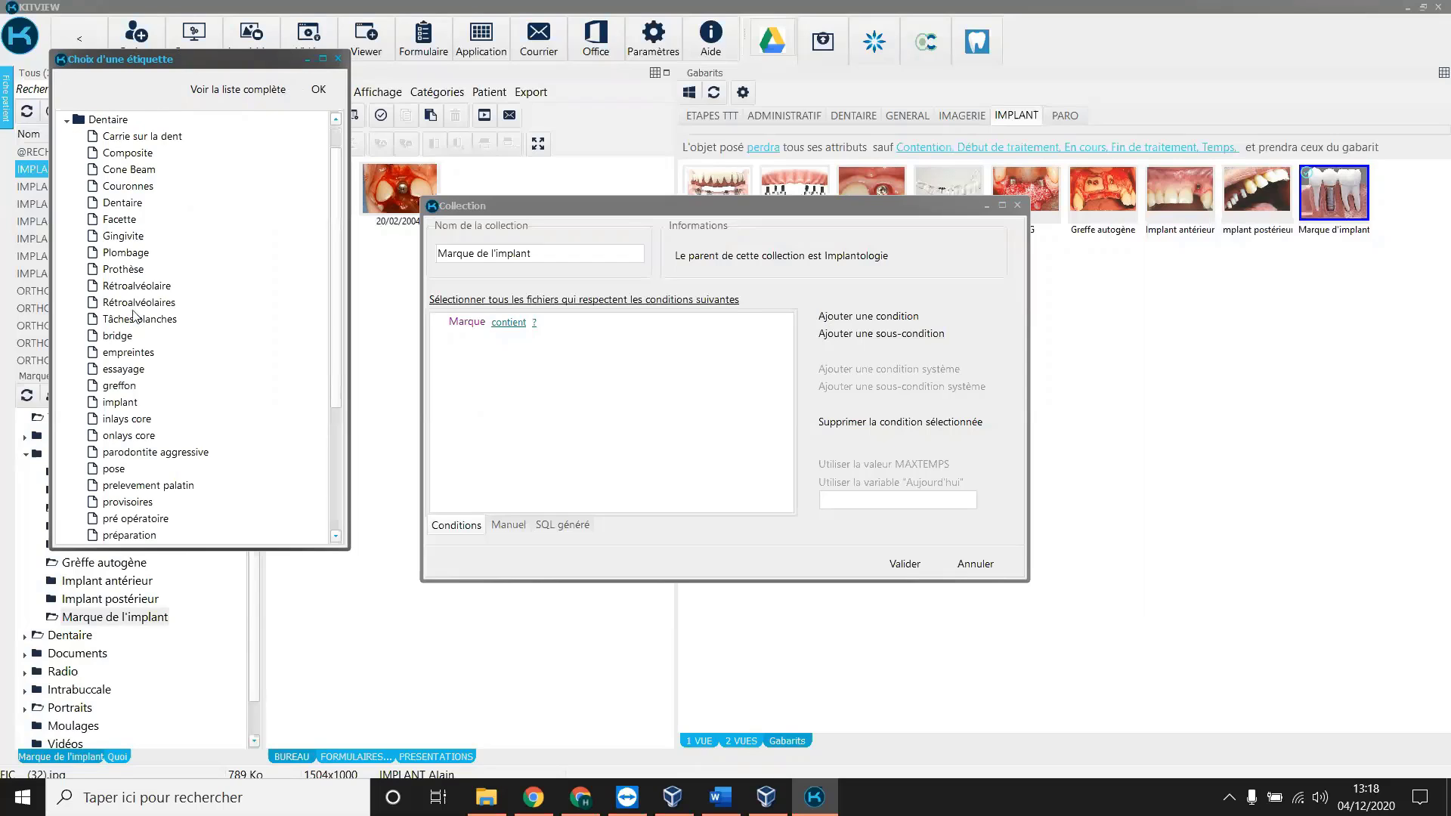
scroll(134, 316, down, 3)
double_click(129, 450)
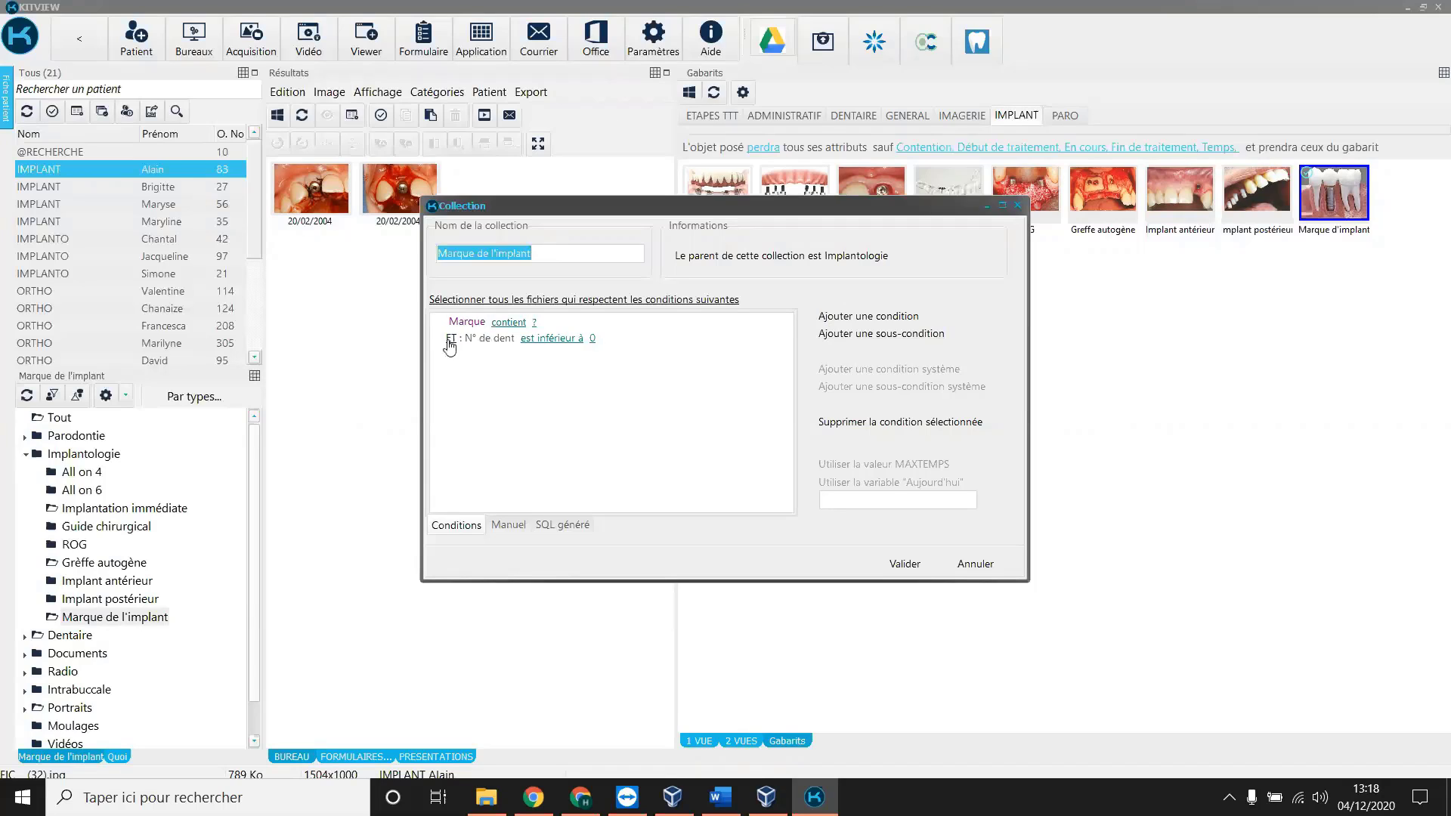
Set the N° de dent condition to est présent and save the collection.
click(581, 340)
click(623, 396)
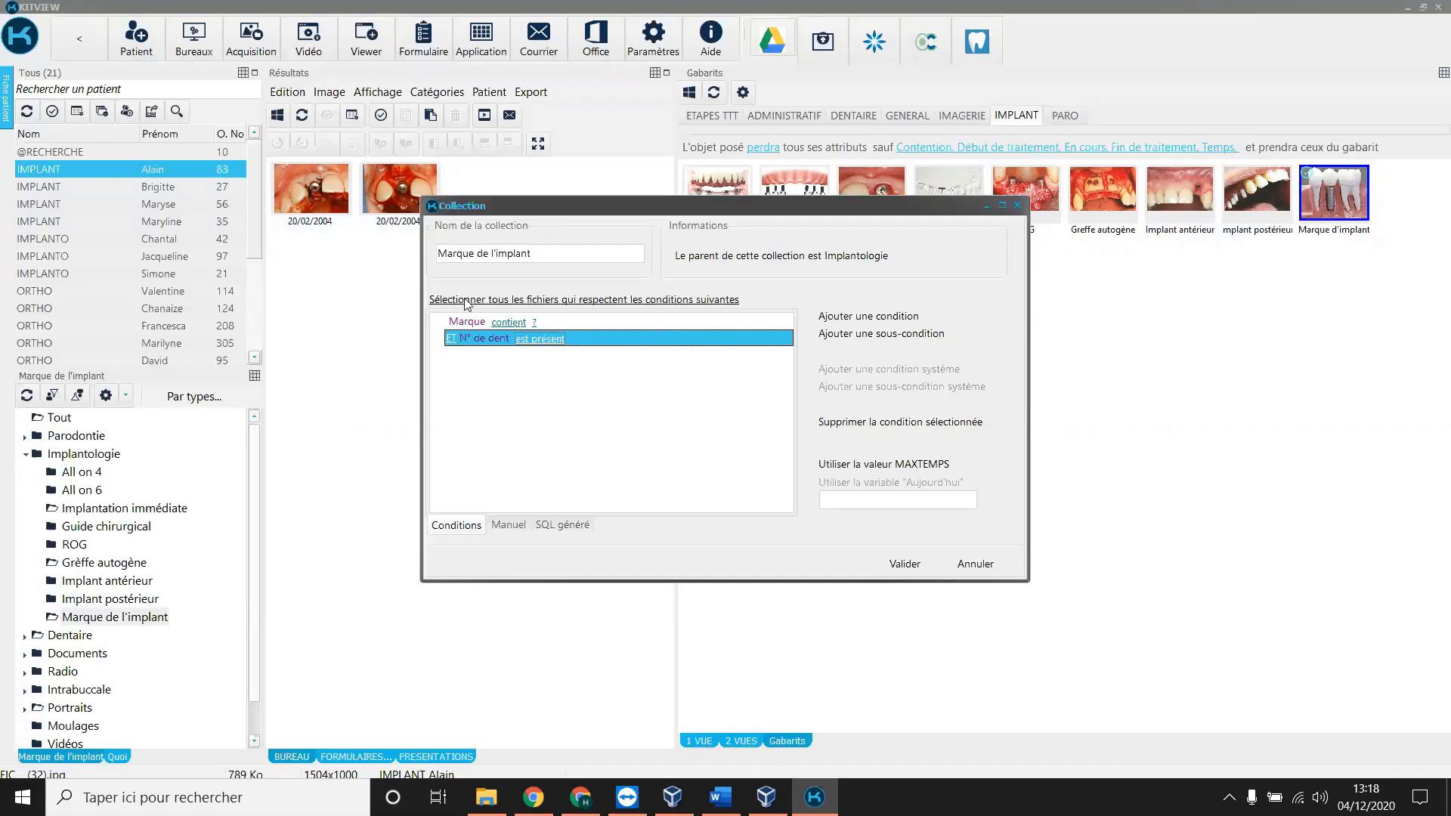
click(905, 565)
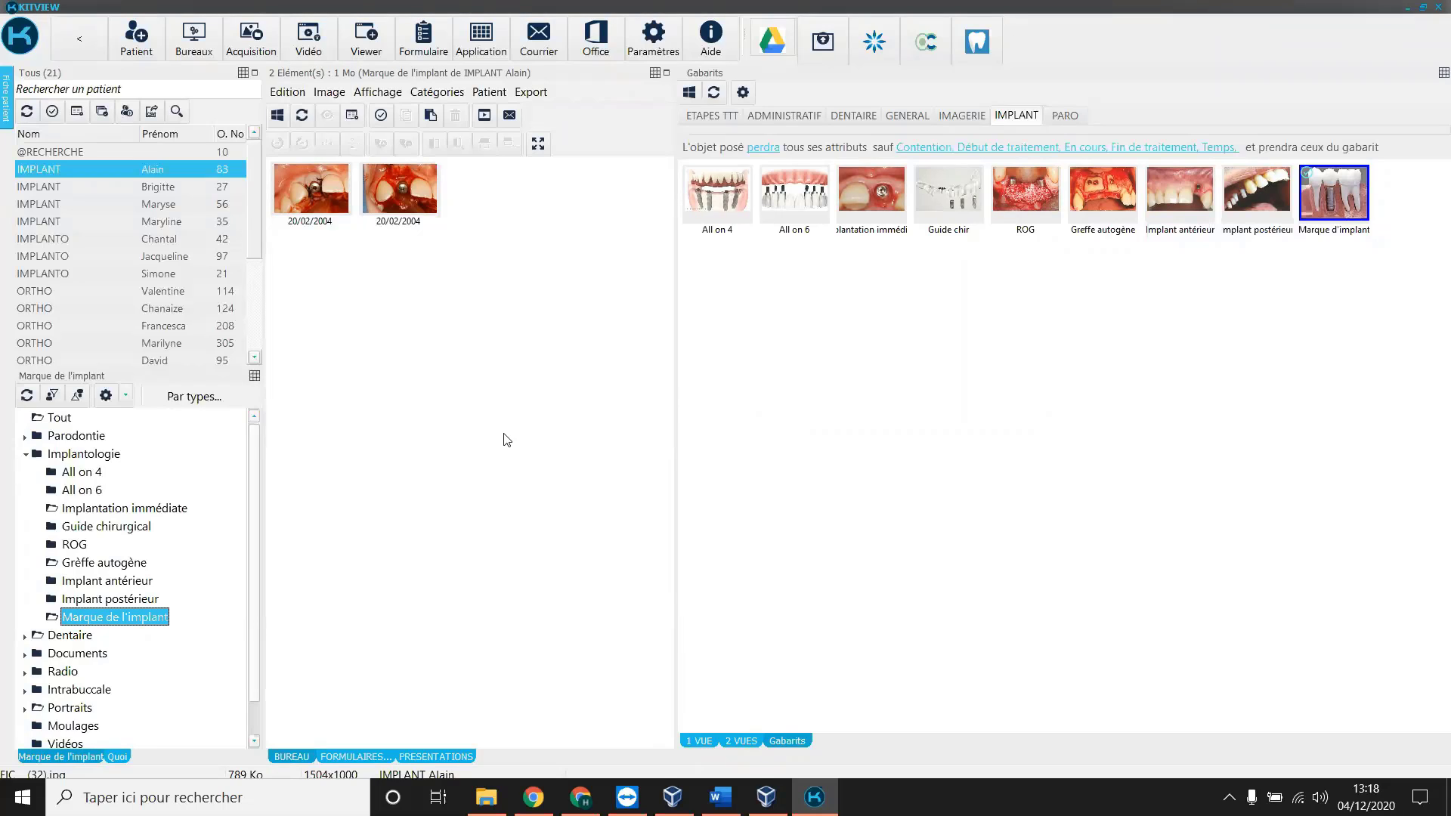
Examine the conditions that define the Guide chirurgical collection.
click(89, 527)
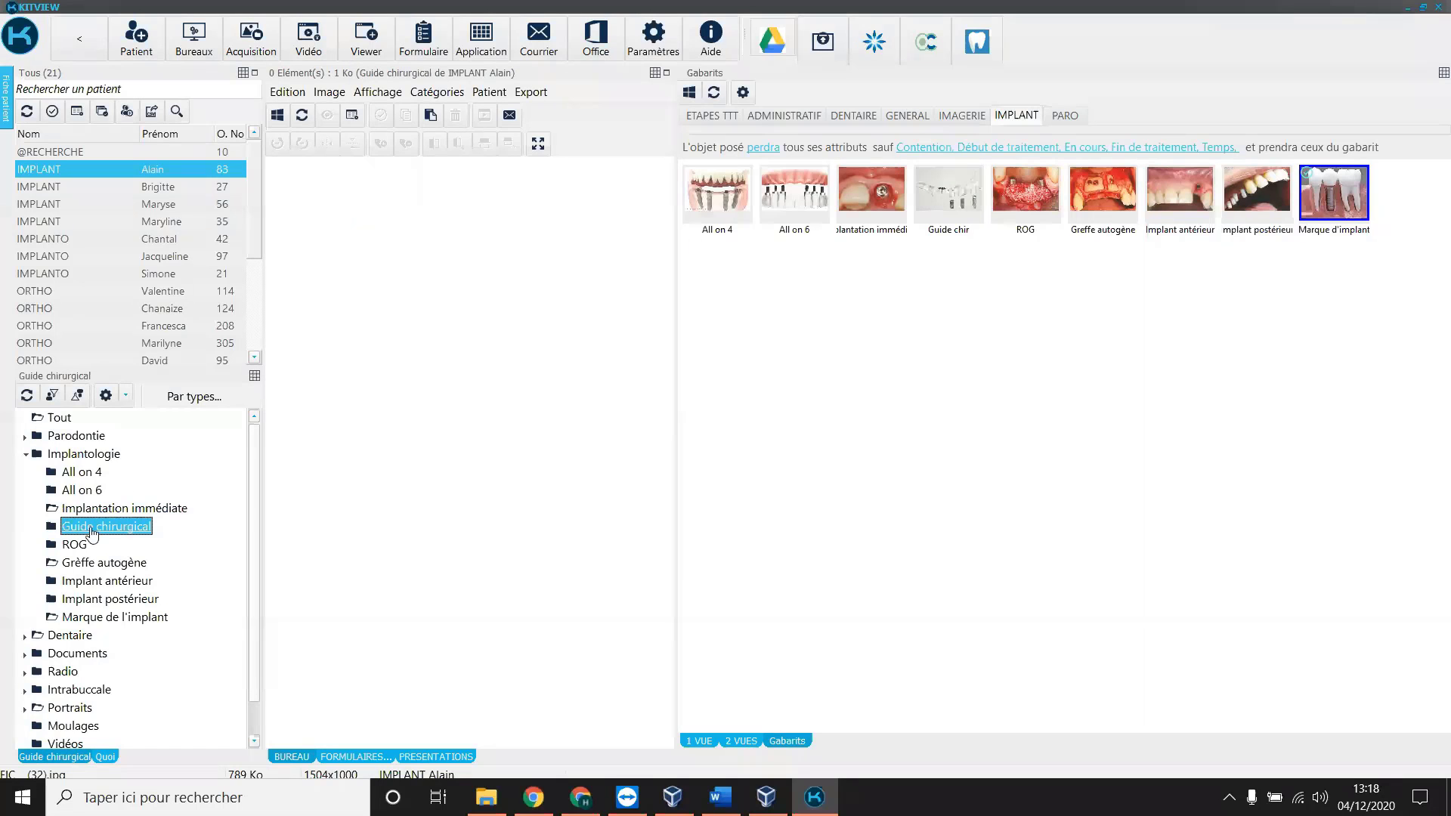
double_click(89, 529)
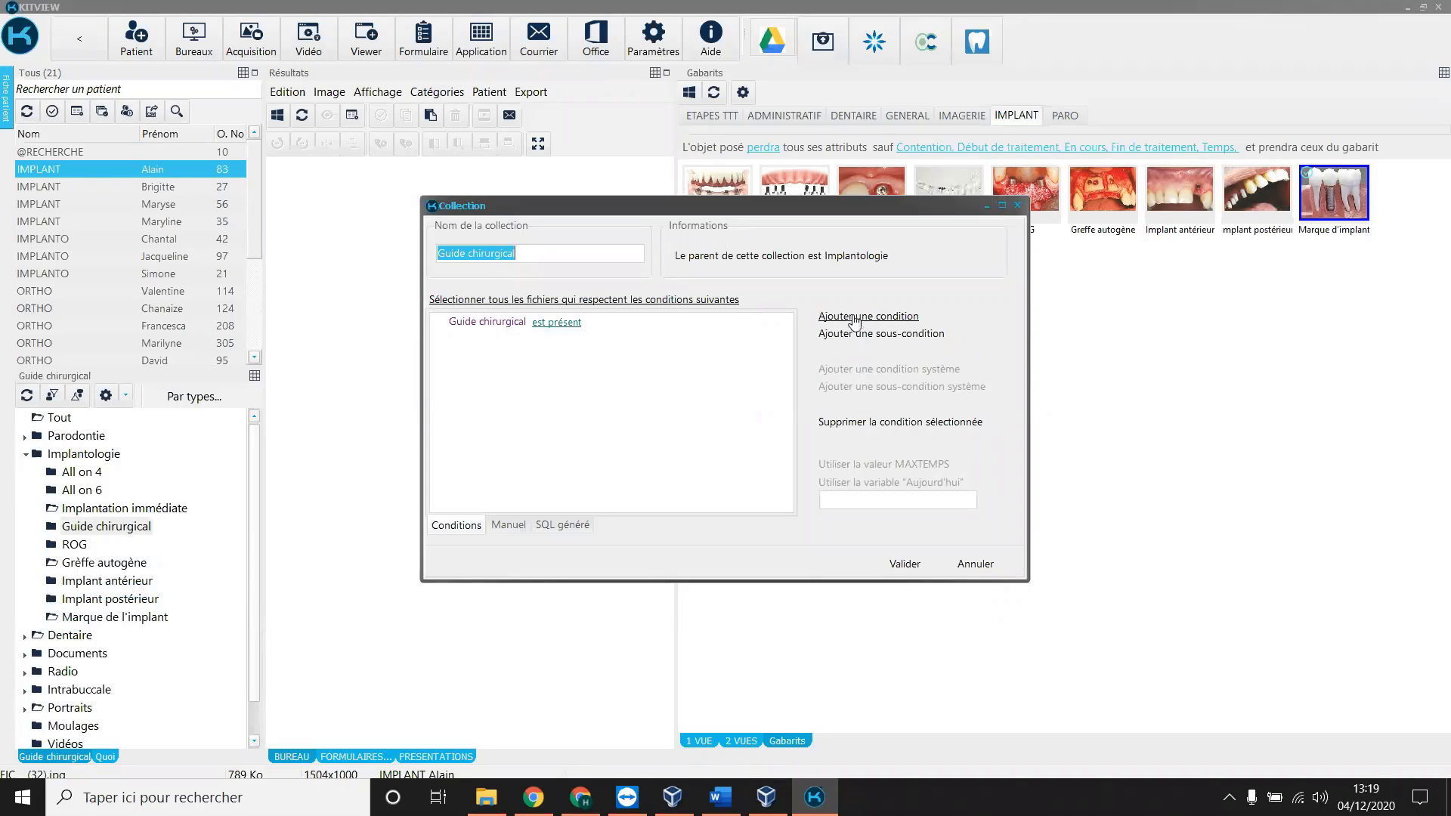
click(976, 567)
Show the search criteria of the Marque de l'implant collection and set Marque to est égal à nobel.
click(107, 618)
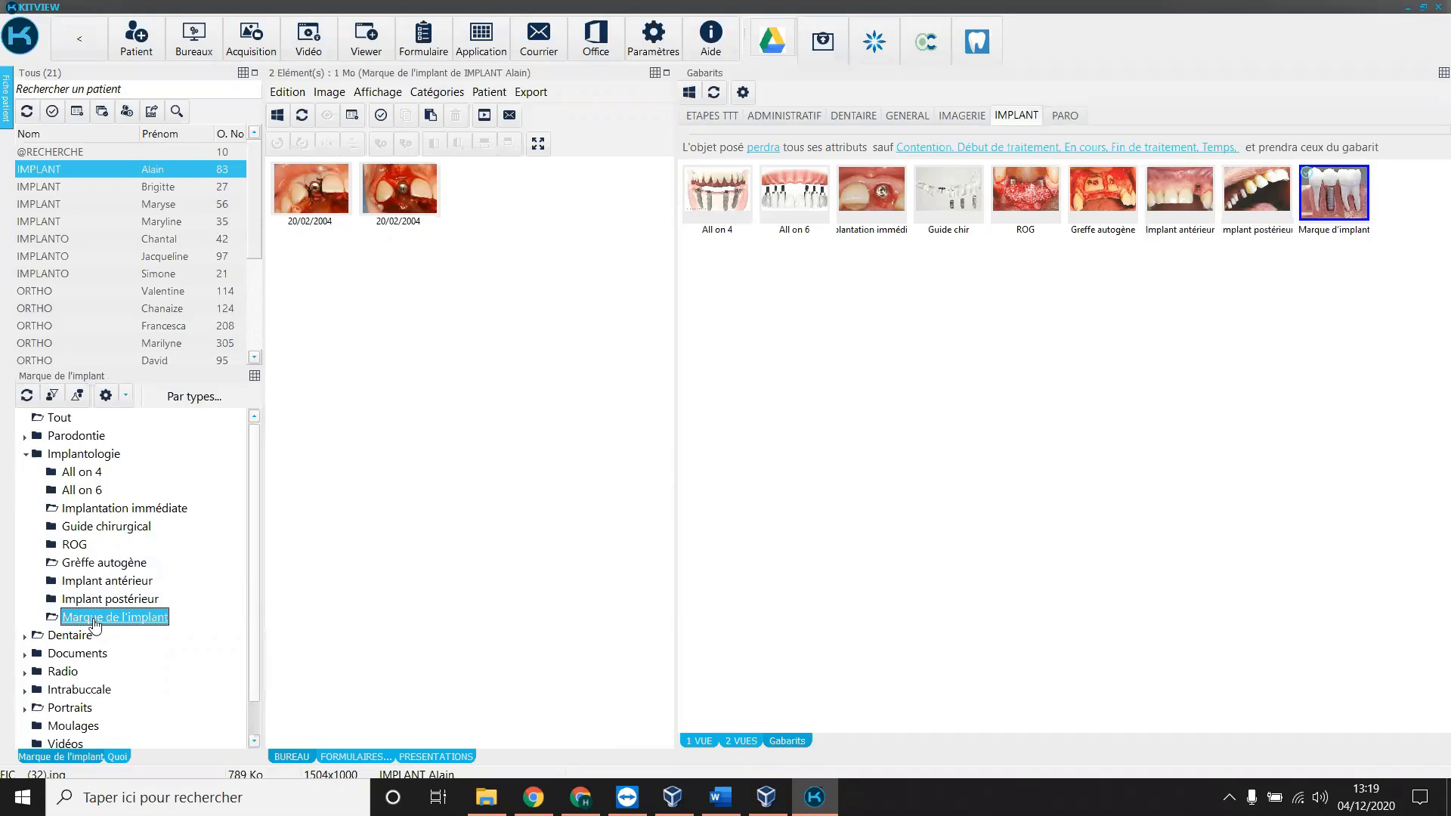
double_click(94, 619)
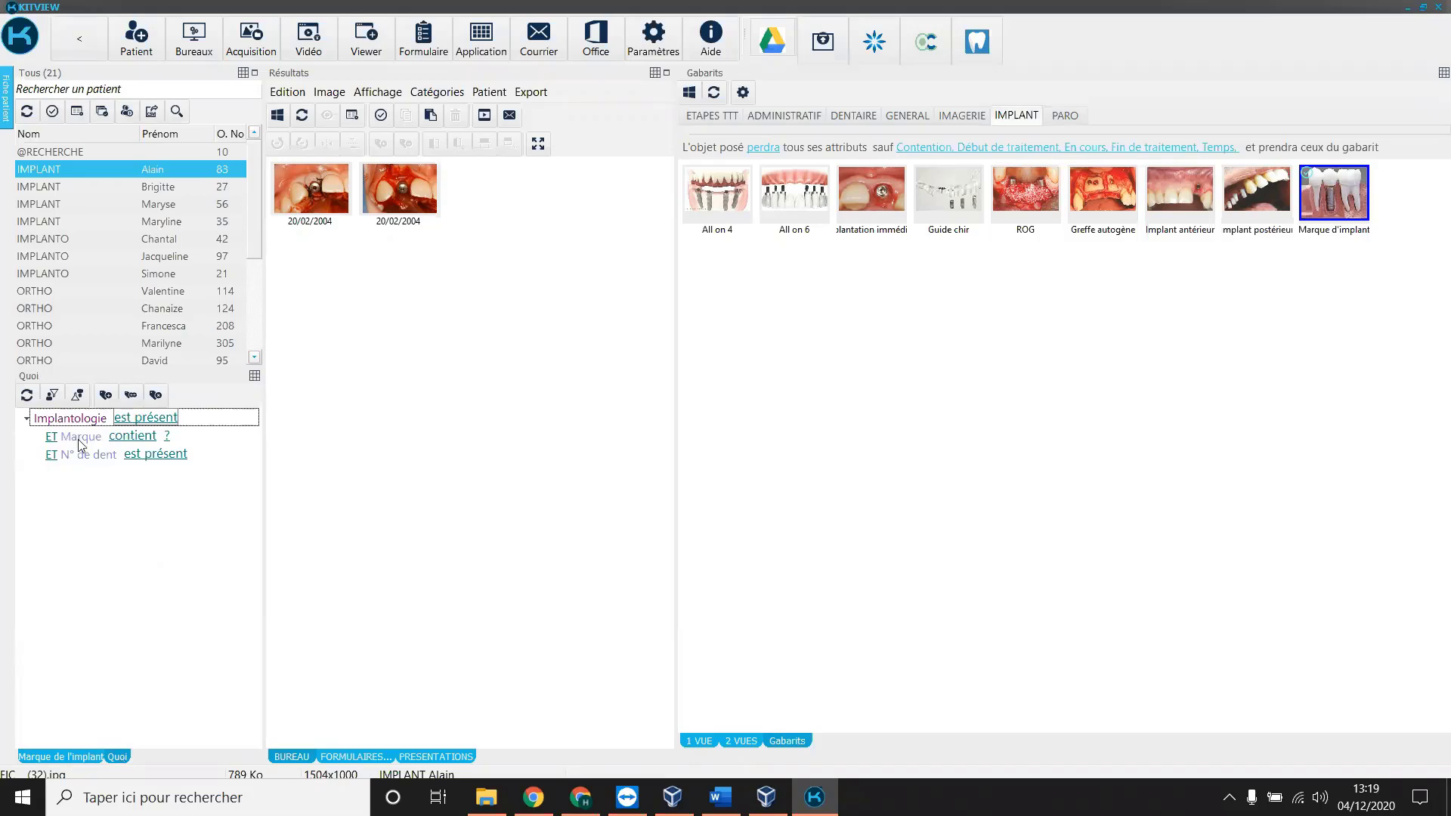
click(136, 441)
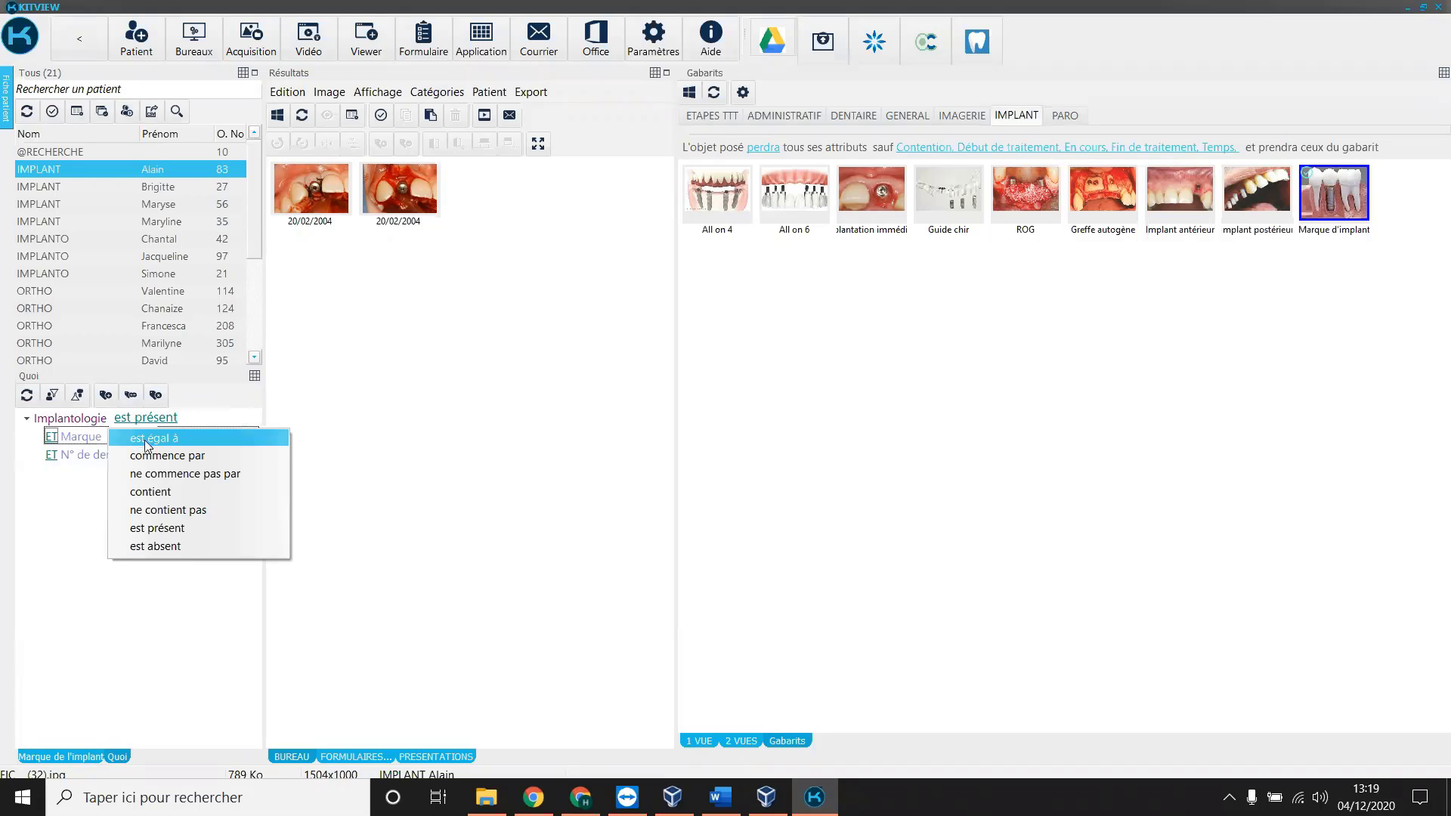
click(147, 440)
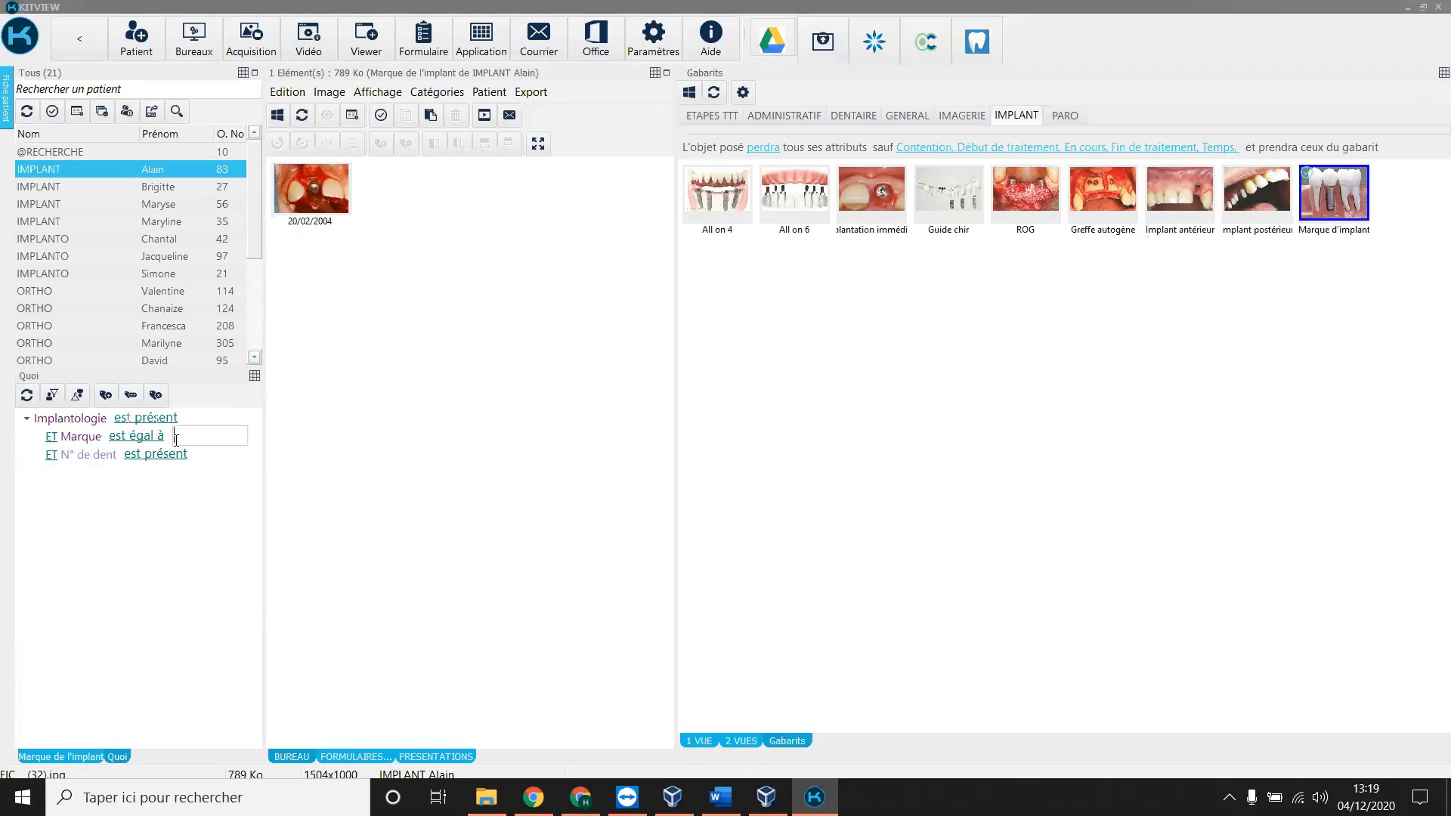
text(nobel)
Set the N° de dent criterion to est égal à 33 and filter the patient list by these criteria.
click(154, 458)
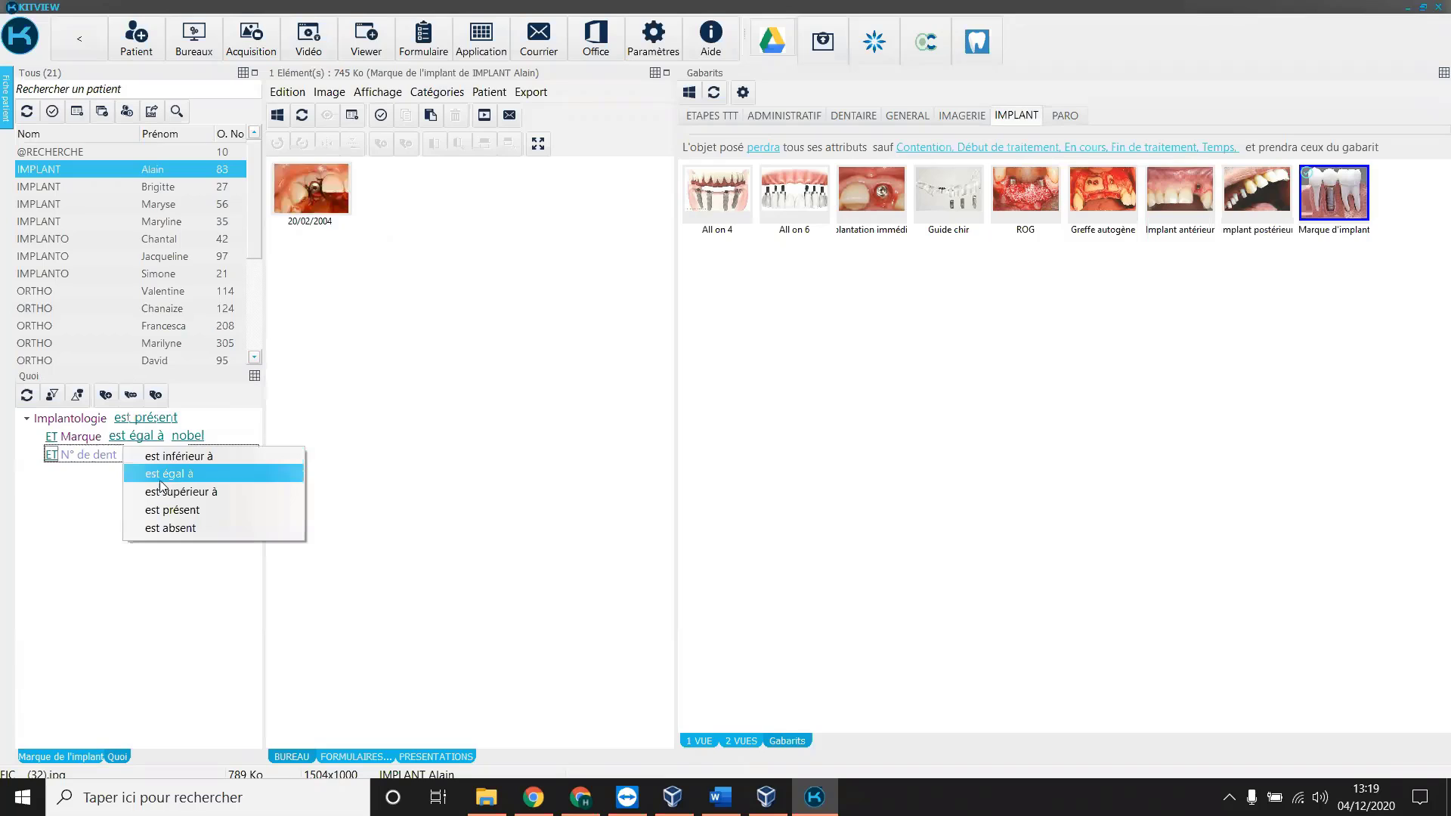
click(160, 476)
text(33)
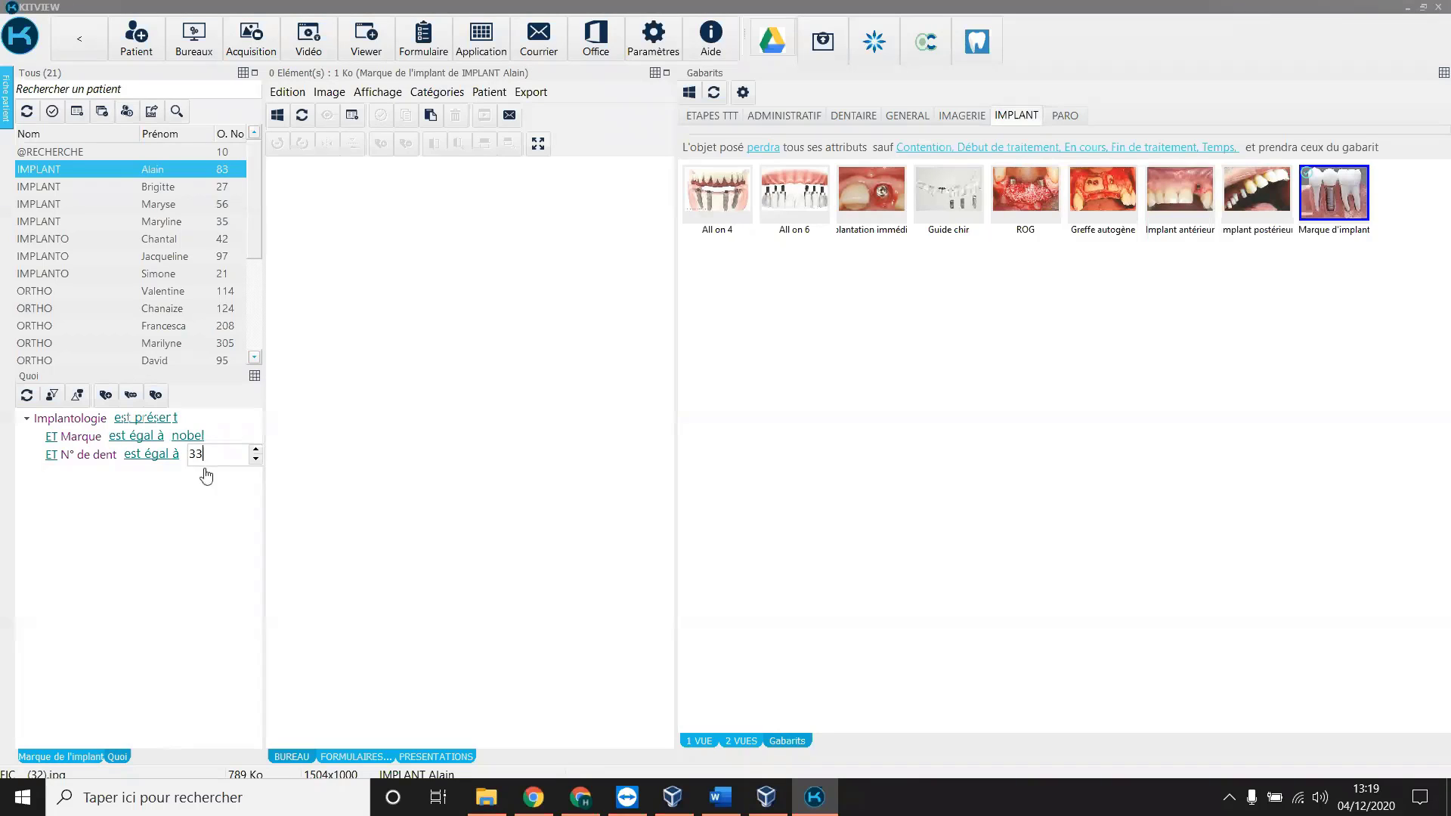
key(Return)
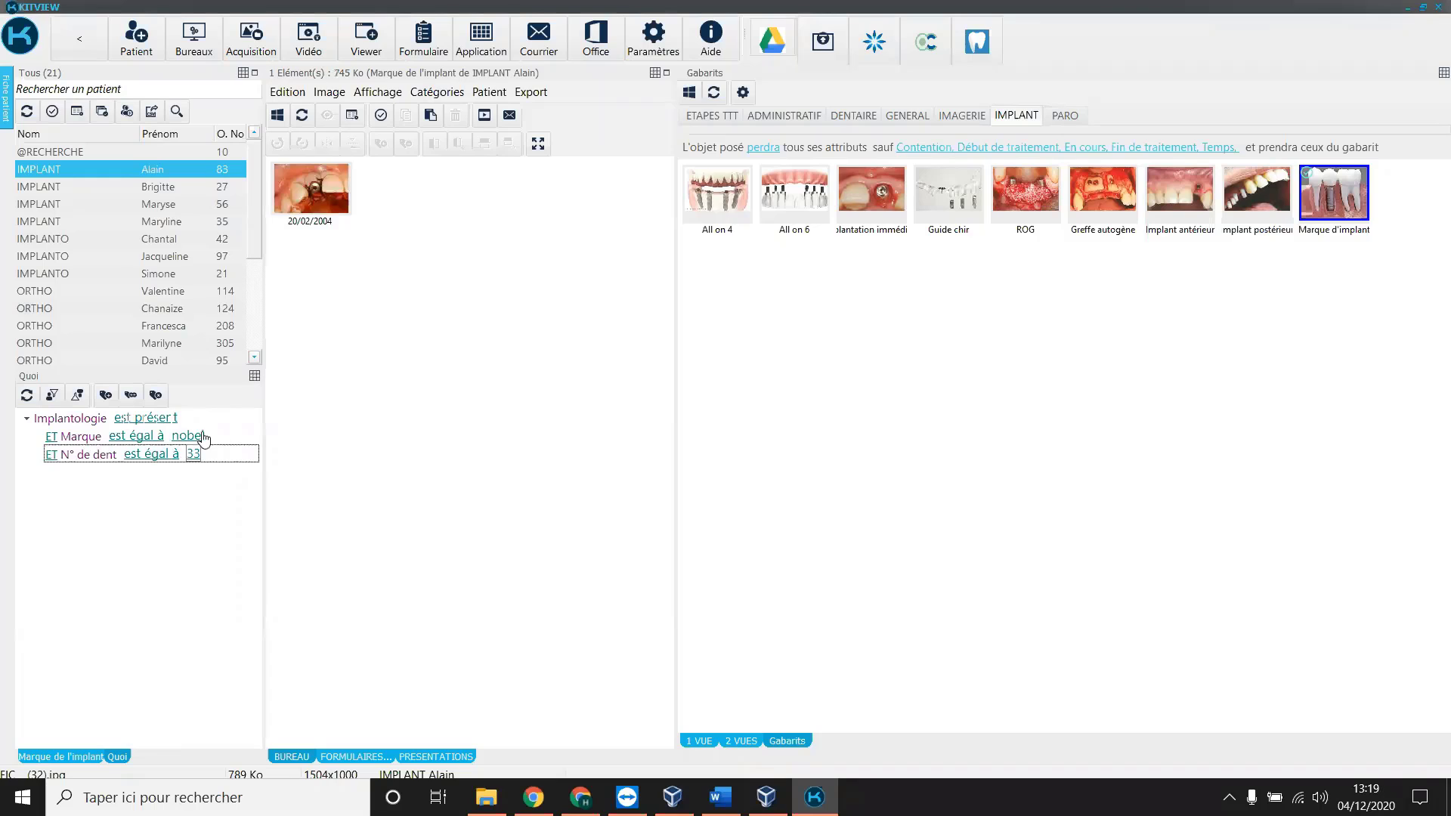
click(51, 396)
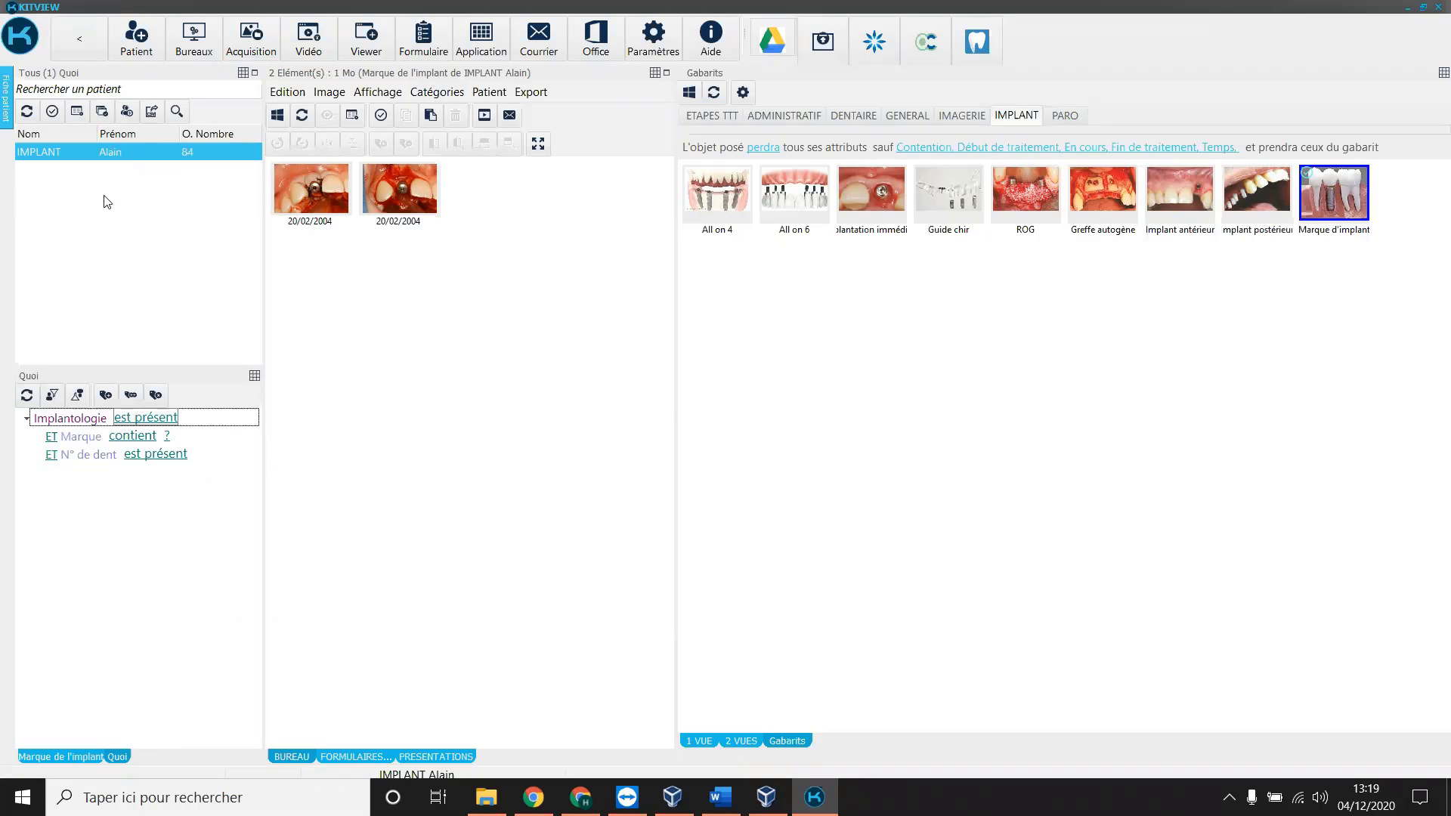
Restore the full patient list, return to the collections, collapse Implantologie, and display the patient's Tout collection.
click(27, 112)
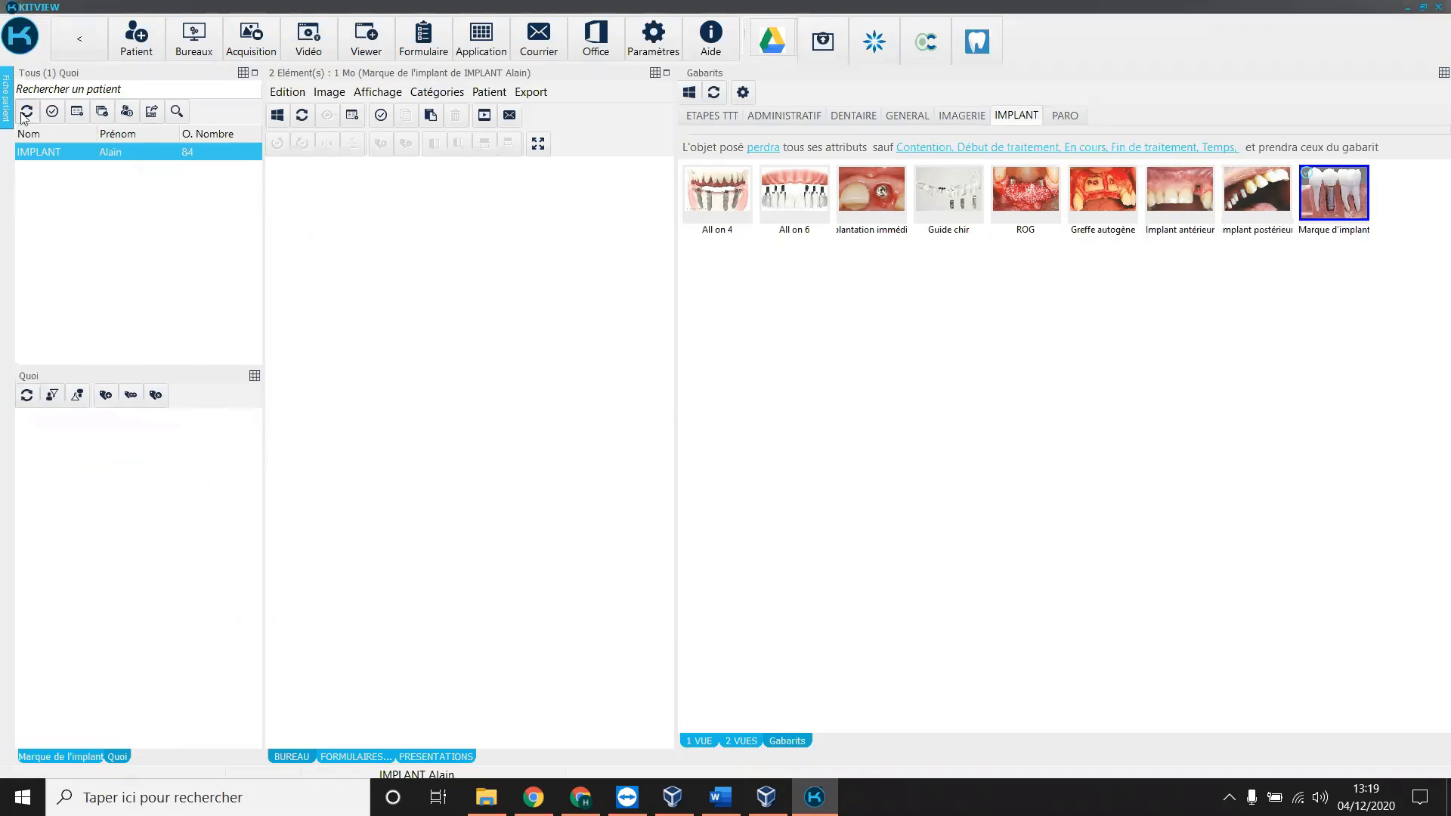
click(74, 755)
click(25, 455)
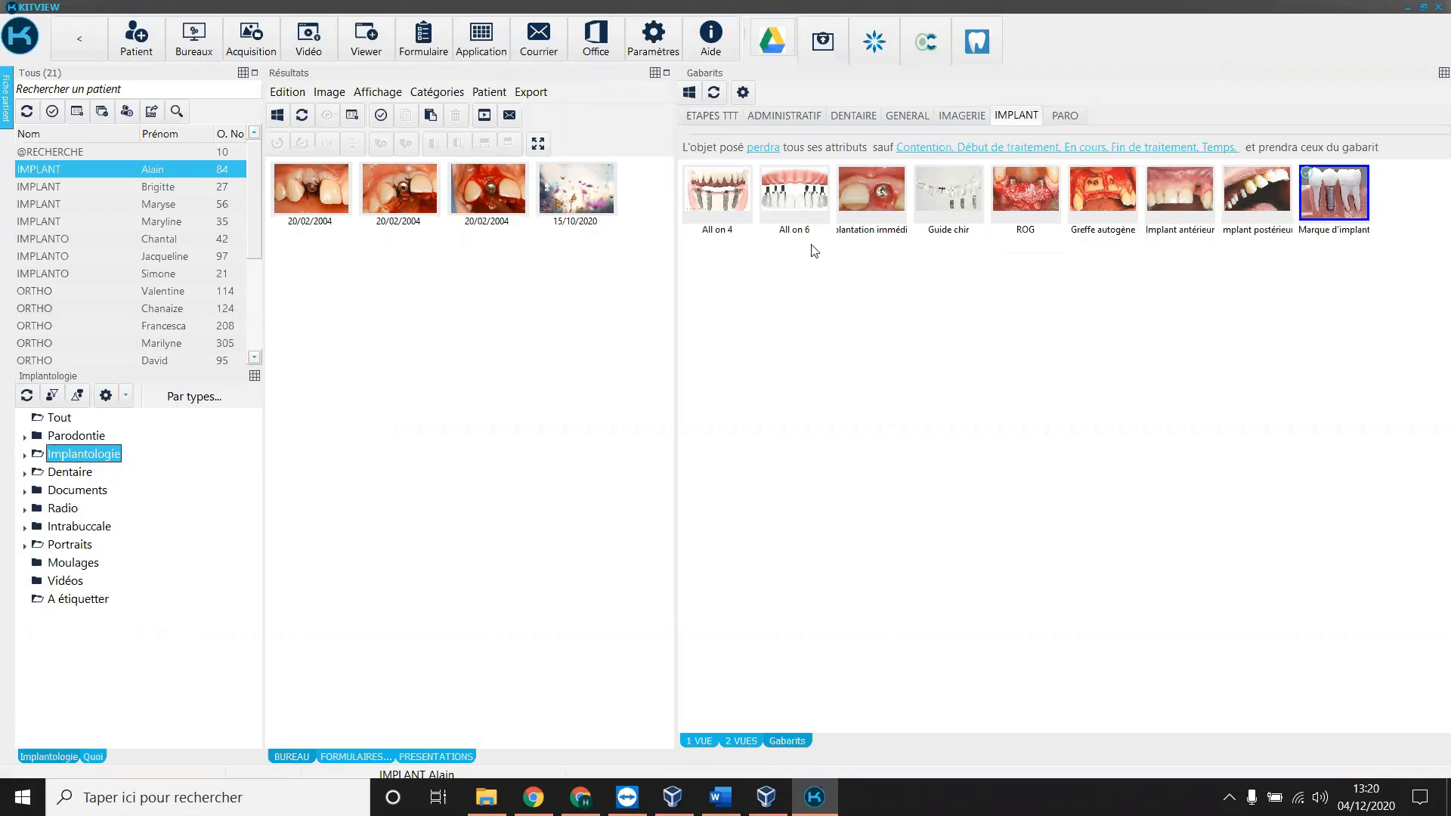
click(59, 420)
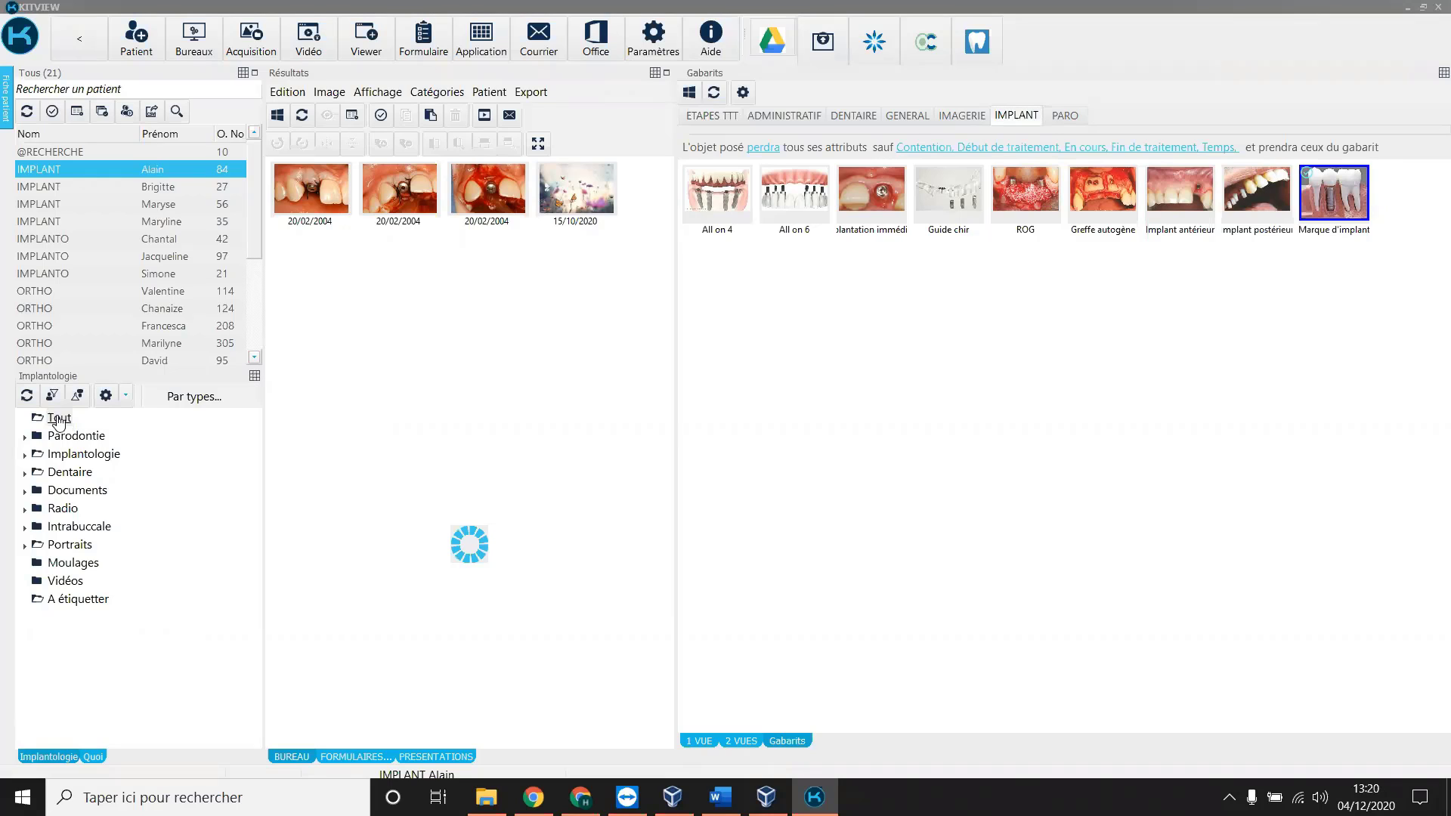
click(59, 420)
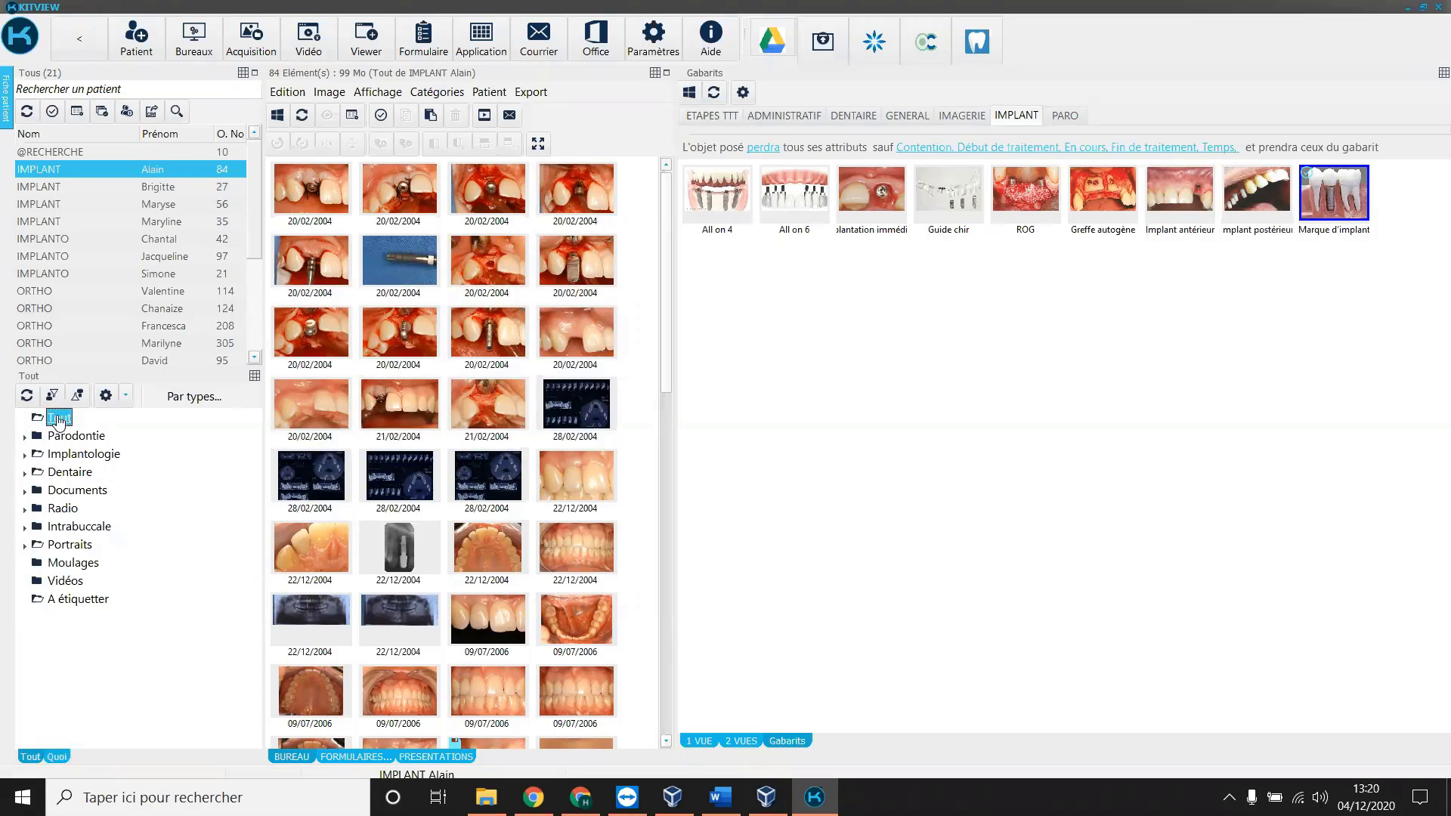
Look through the DENTAIRE, ADMINISTRATIF, GENERAL, IMAGERIE and IMPLANT template categories.
click(899, 118)
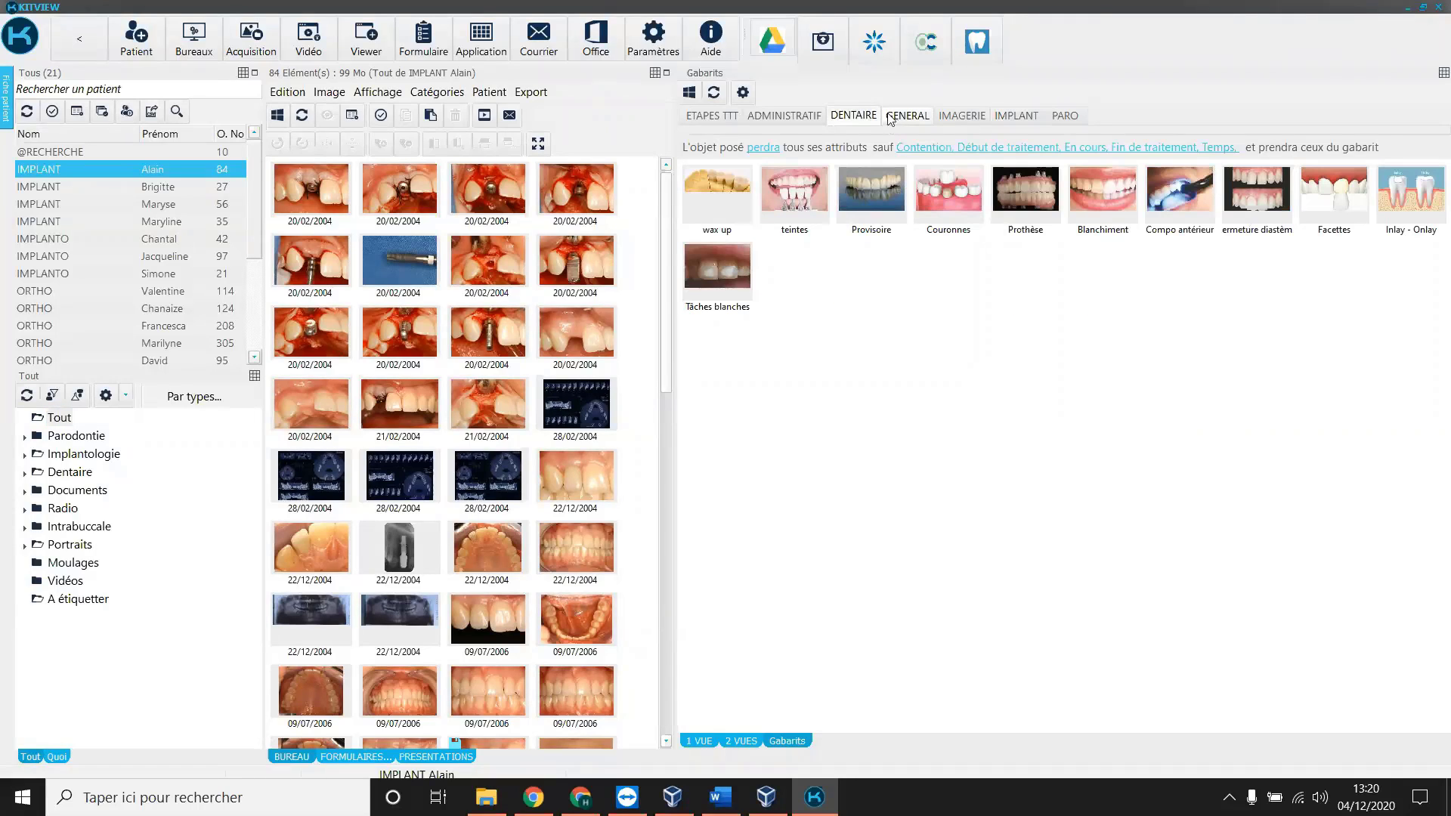
click(817, 121)
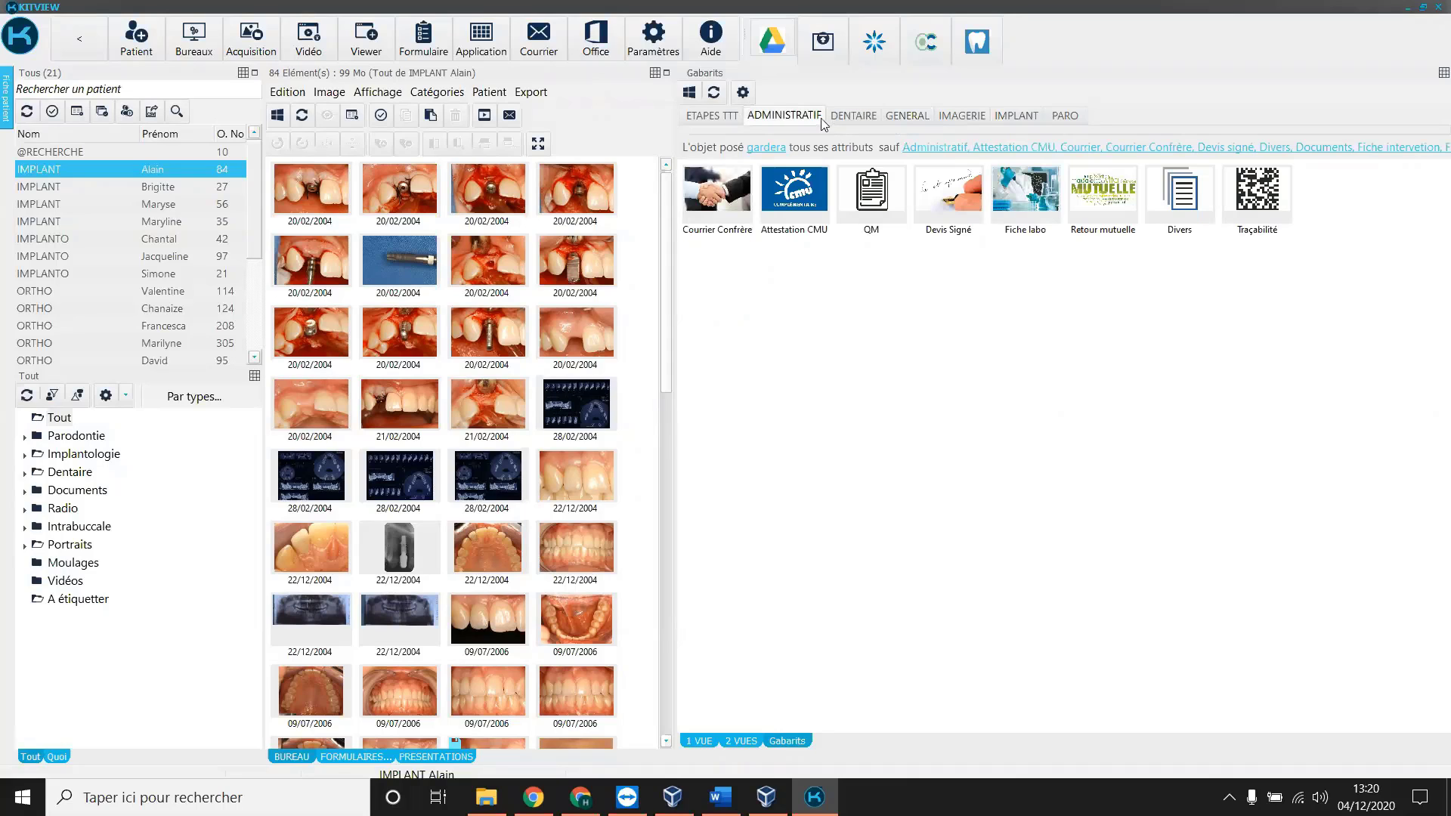
click(851, 121)
click(909, 119)
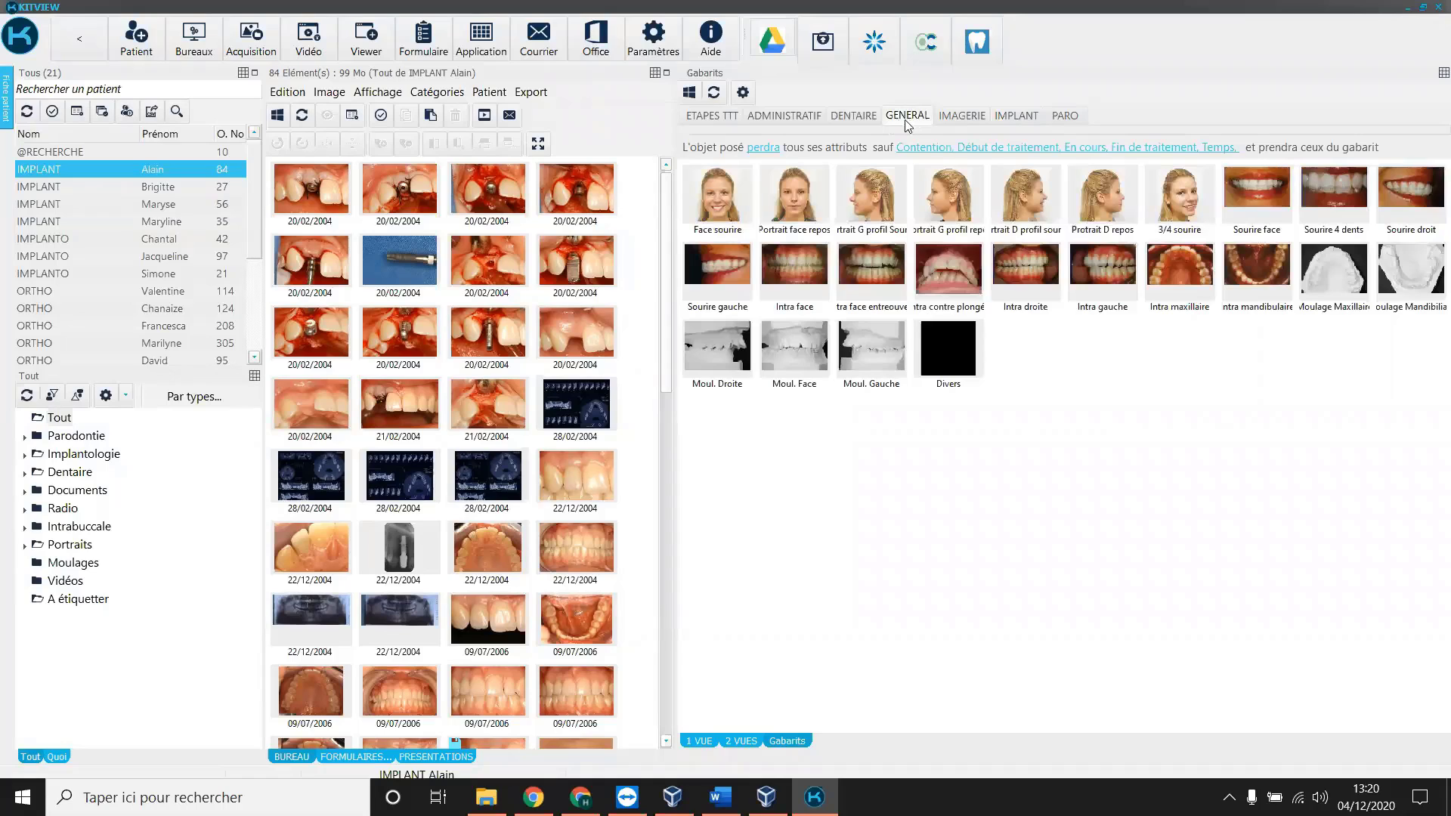
click(944, 115)
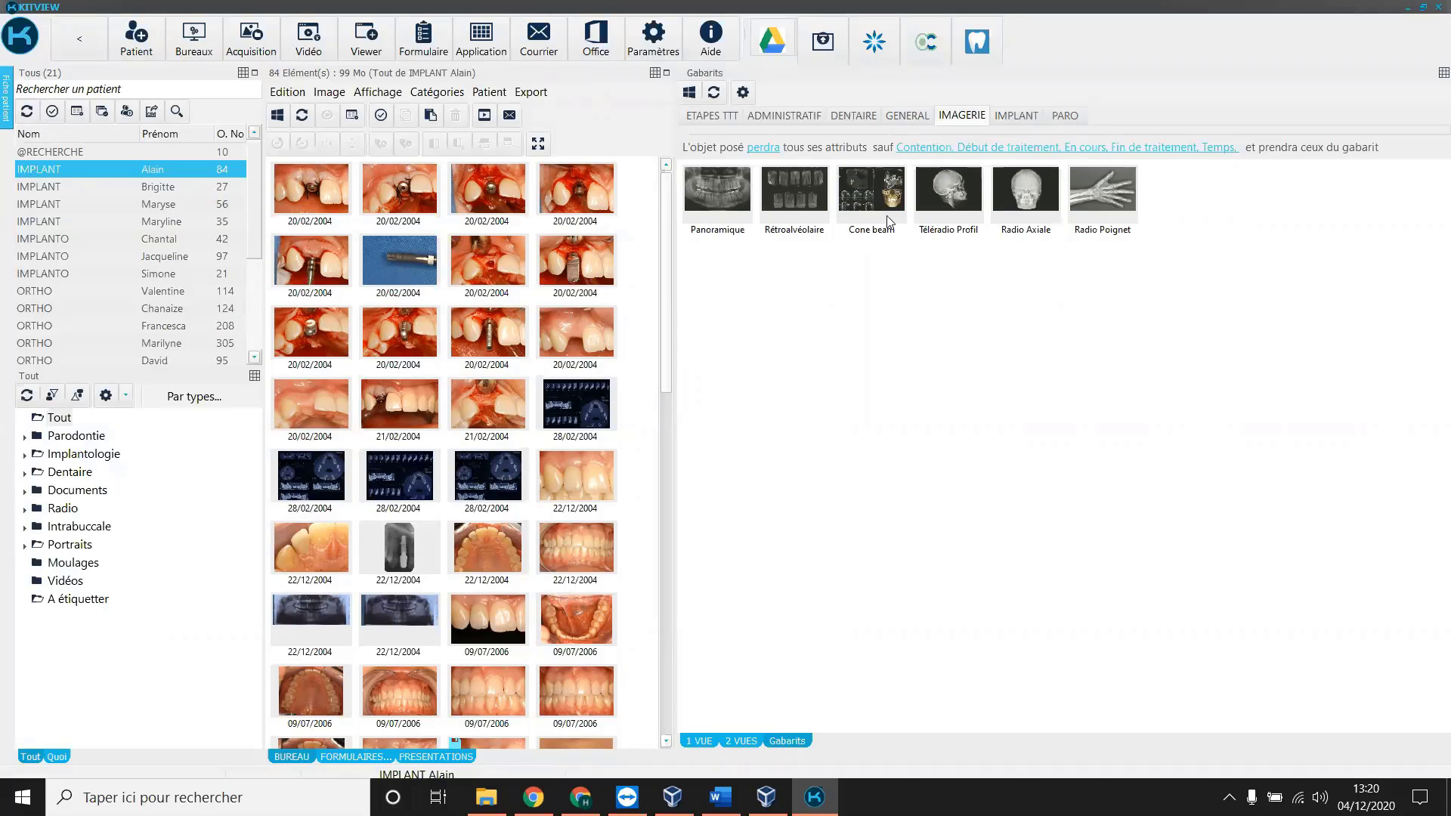
click(1017, 117)
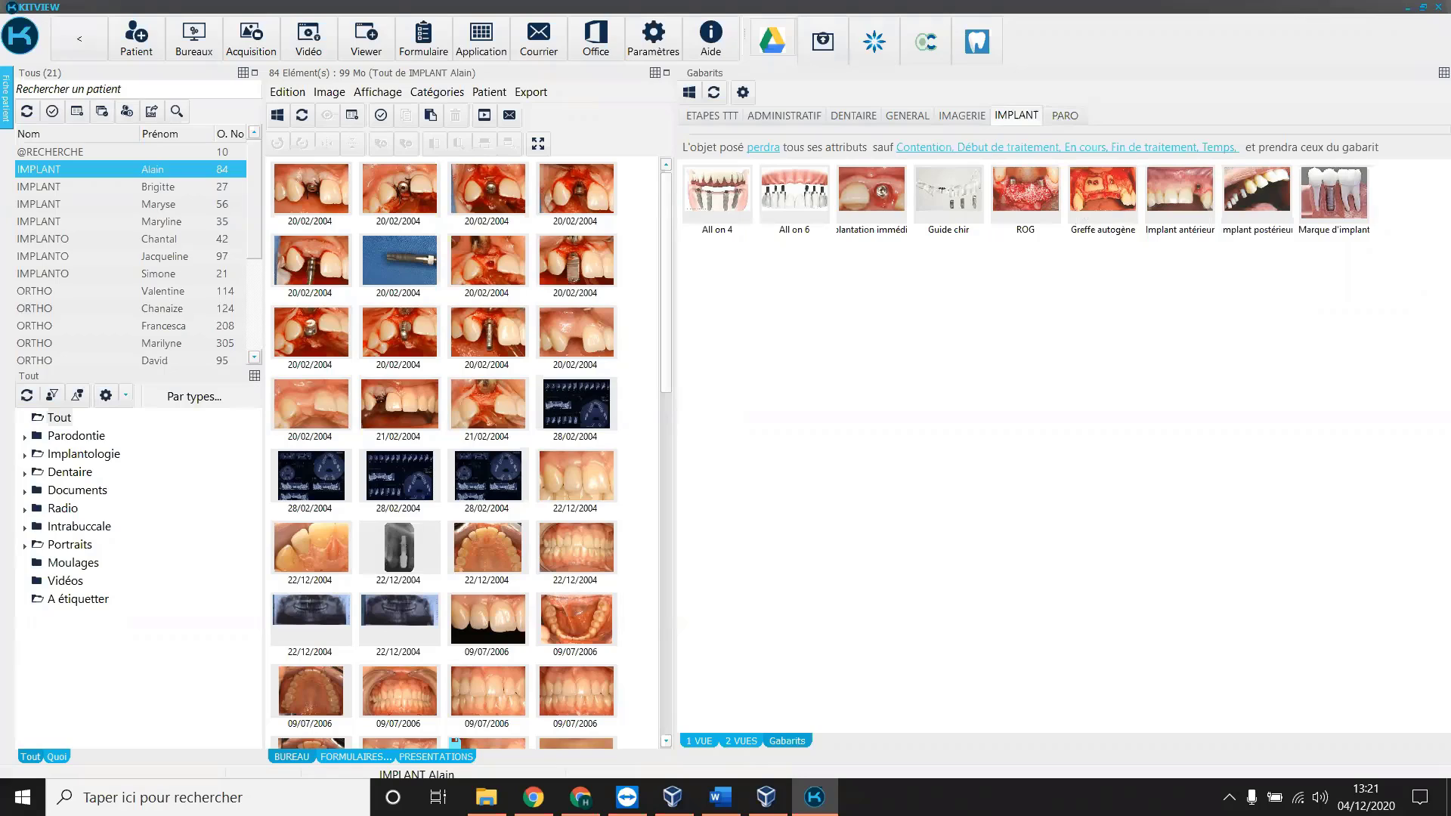
Filter the patient list by the Radio group's Panoramique collection and view the panoramic images of the first two matching patients.
key(alt+Tab)
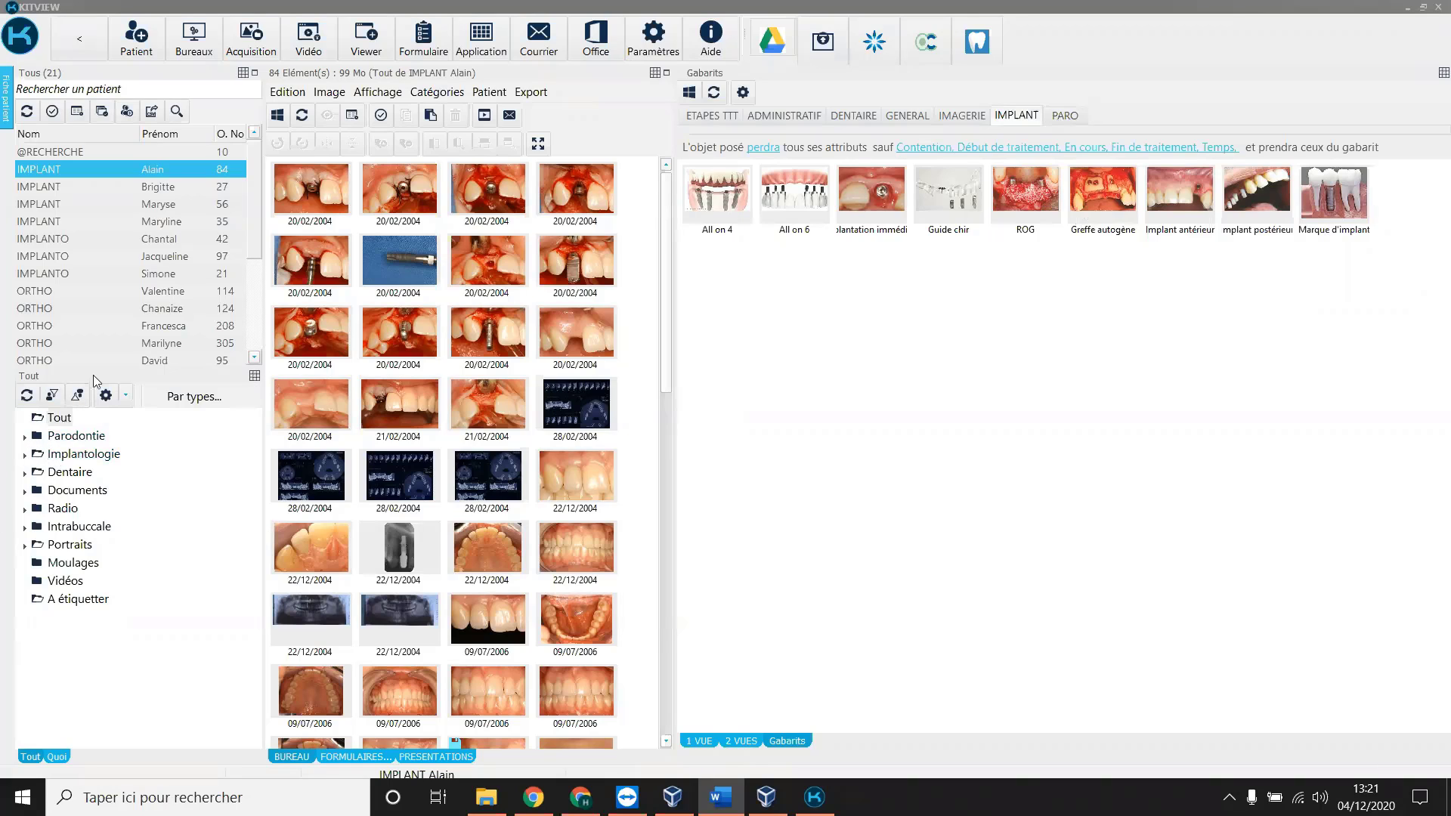
click(25, 509)
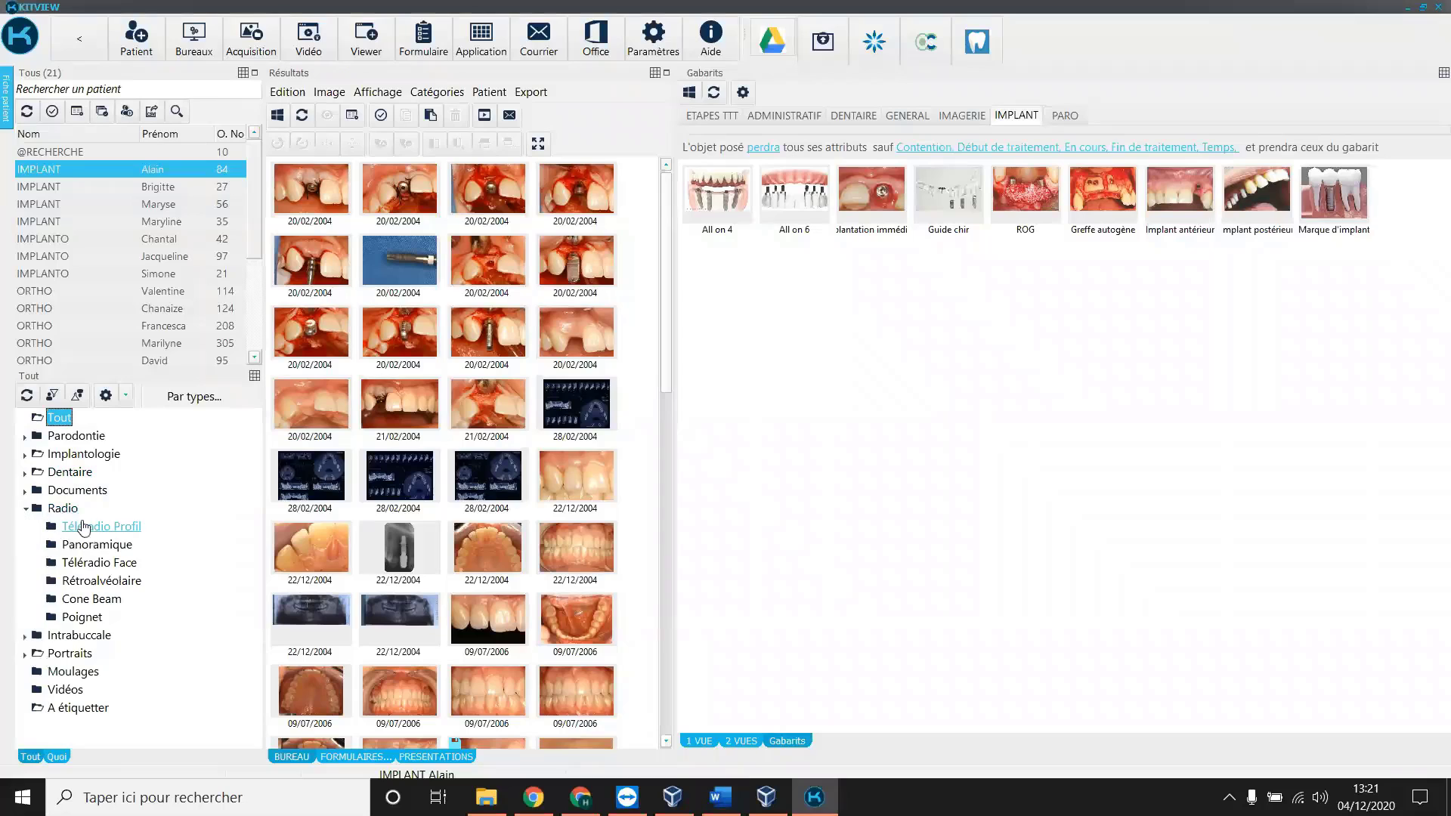
click(89, 544)
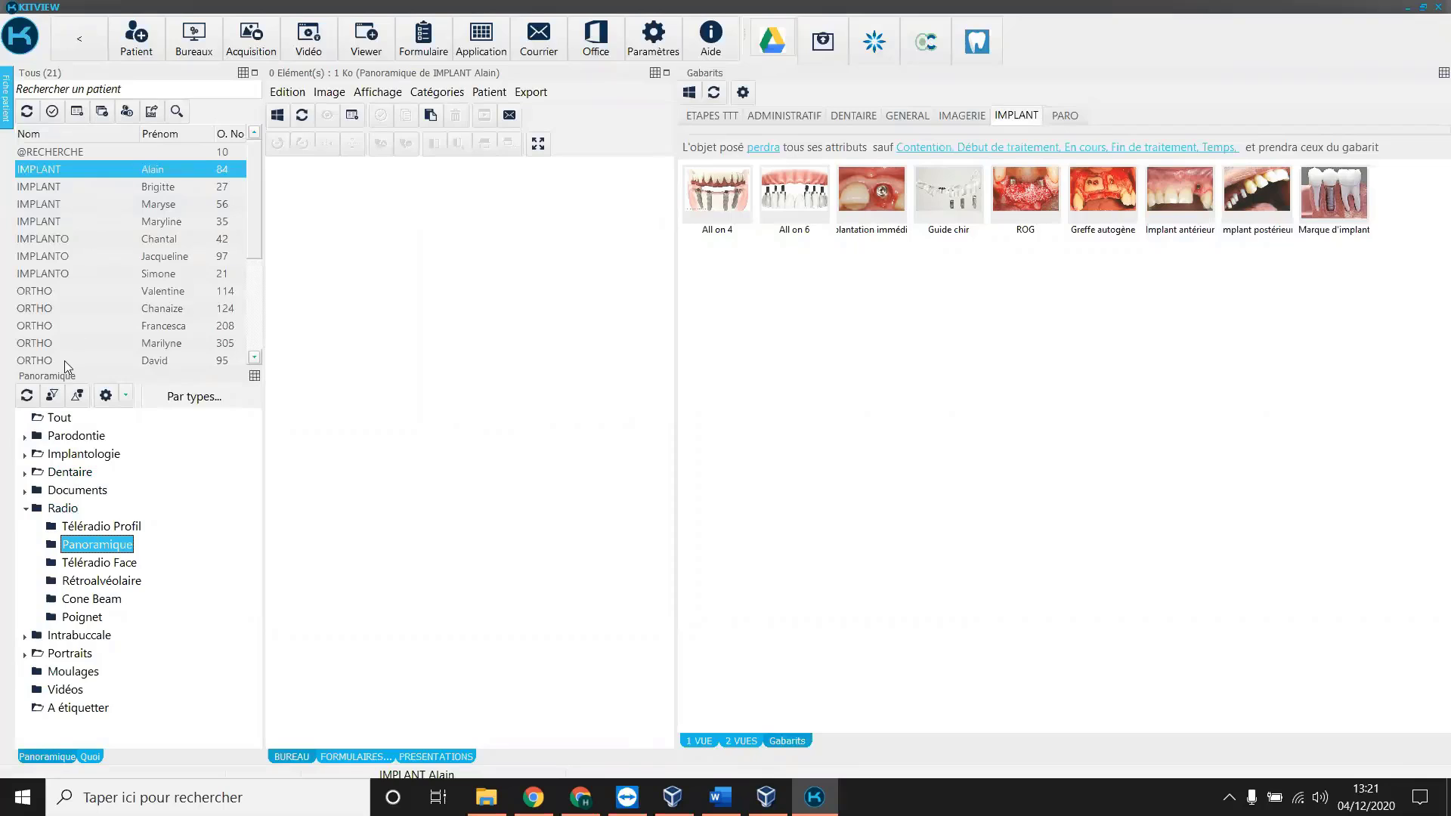
click(53, 401)
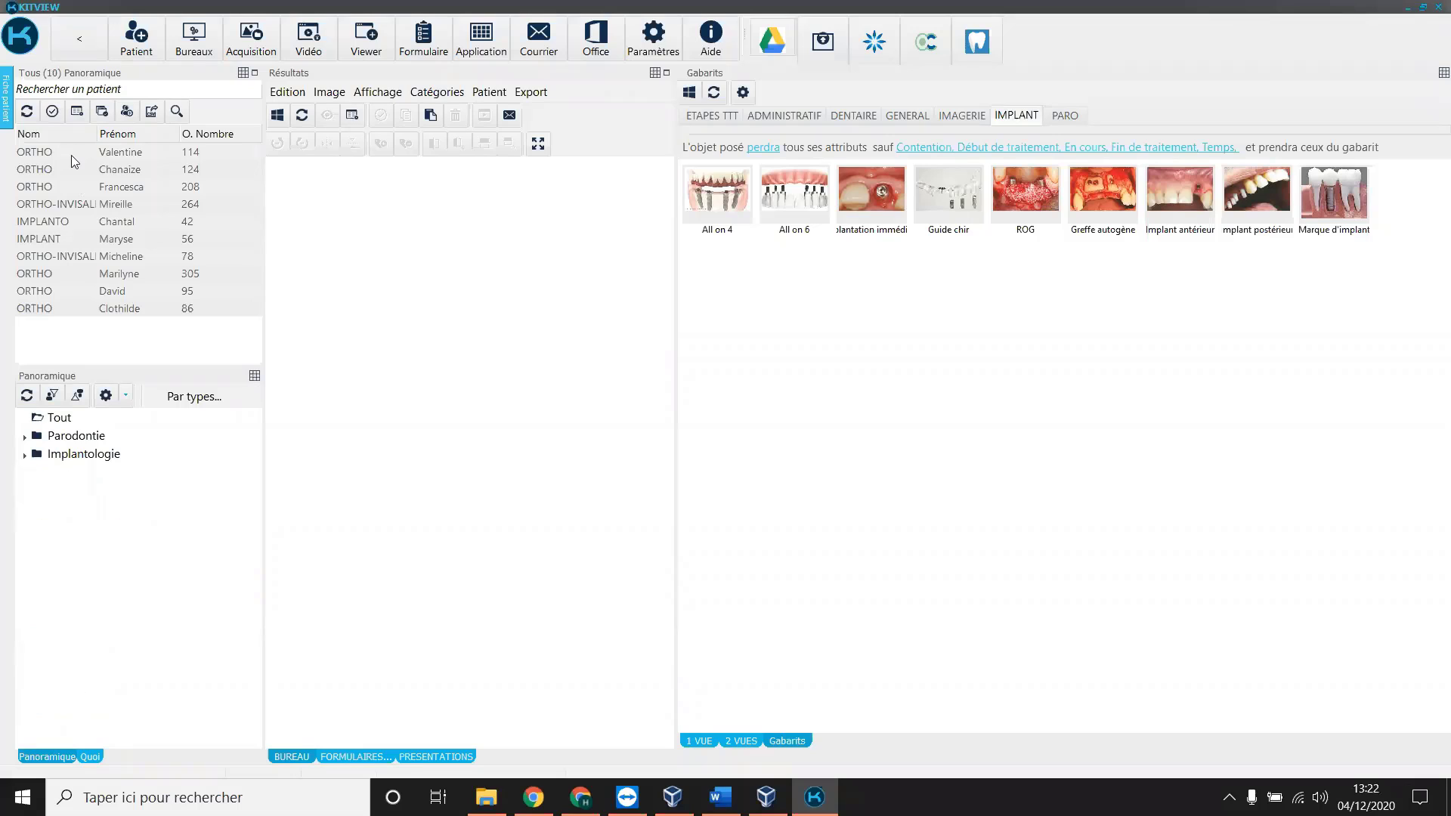
click(71, 156)
click(79, 172)
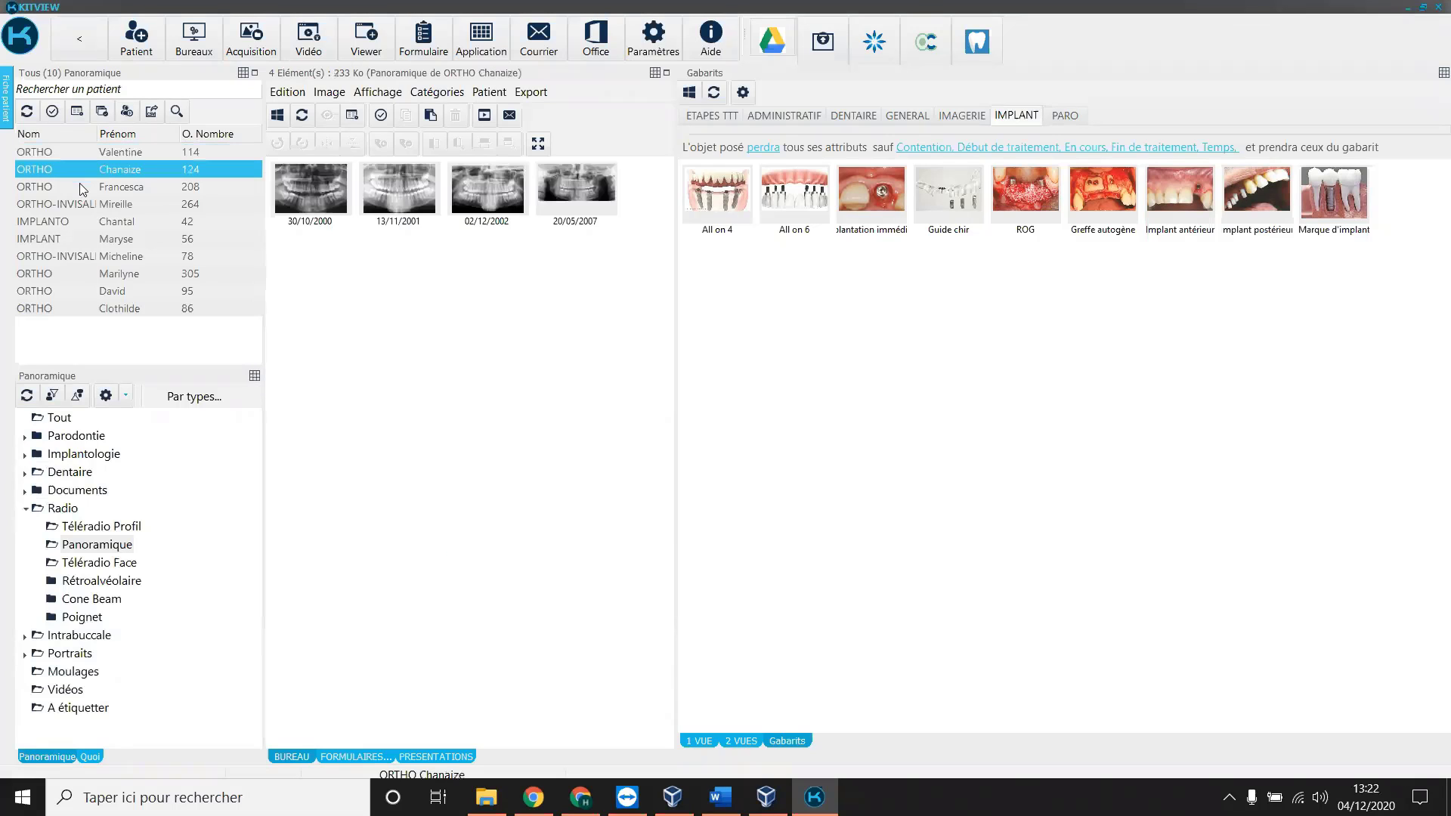
View the panoramic images of the third matching patient, and those of all matching patients together.
click(79, 189)
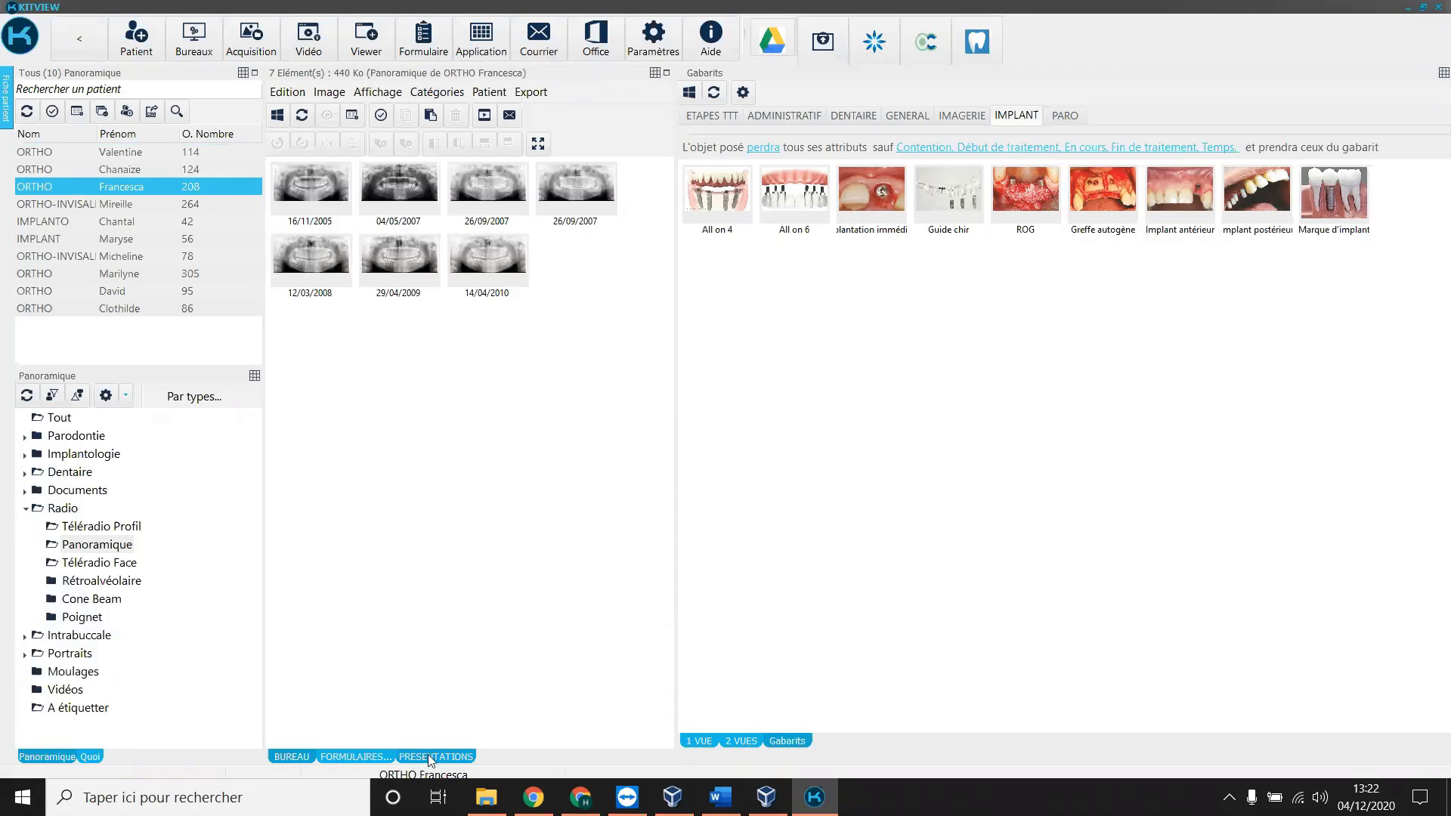
mouse_move(494, 246)
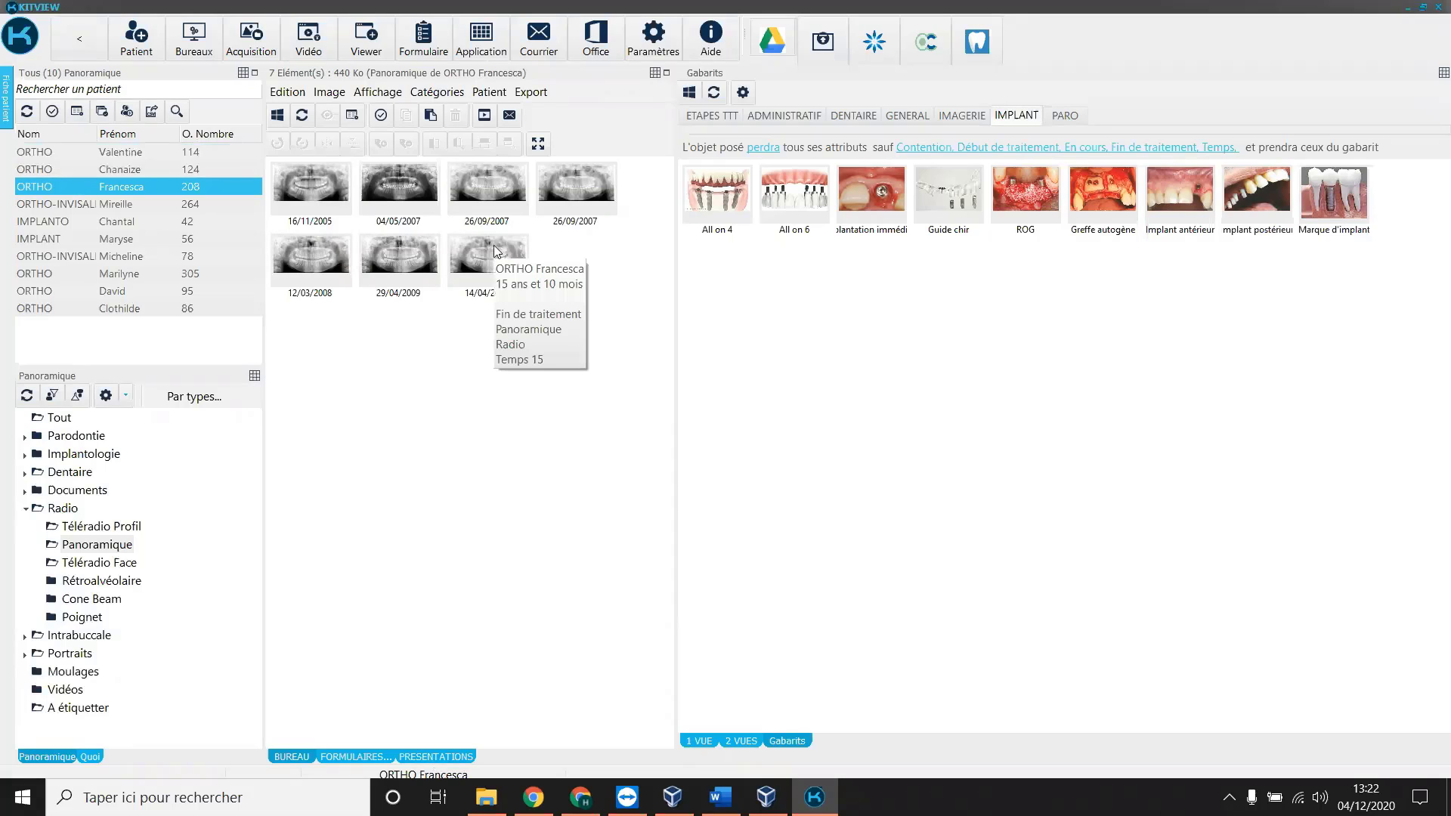
click(53, 112)
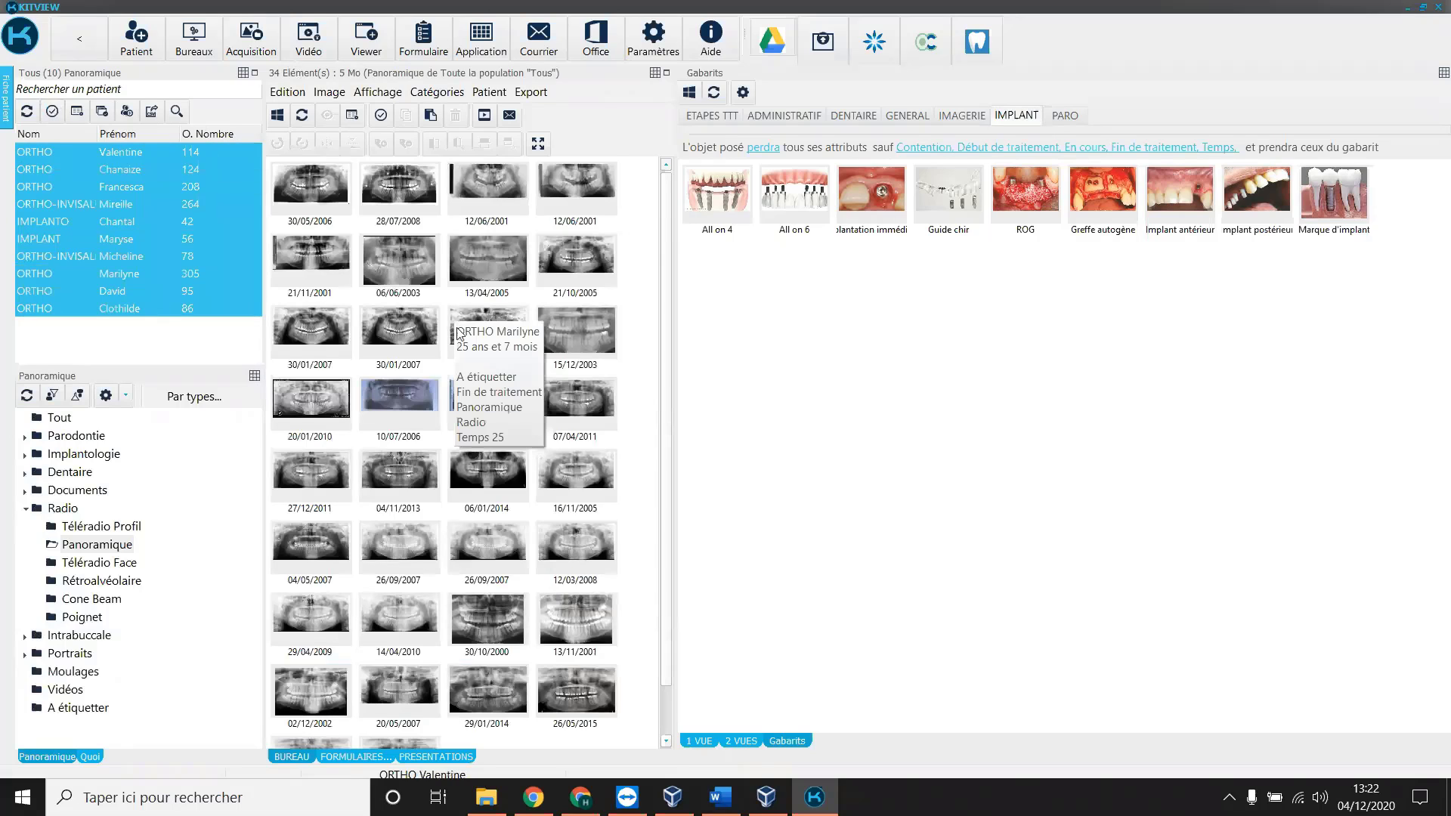
scroll(459, 333, down, 1)
scroll(459, 332, up, 1)
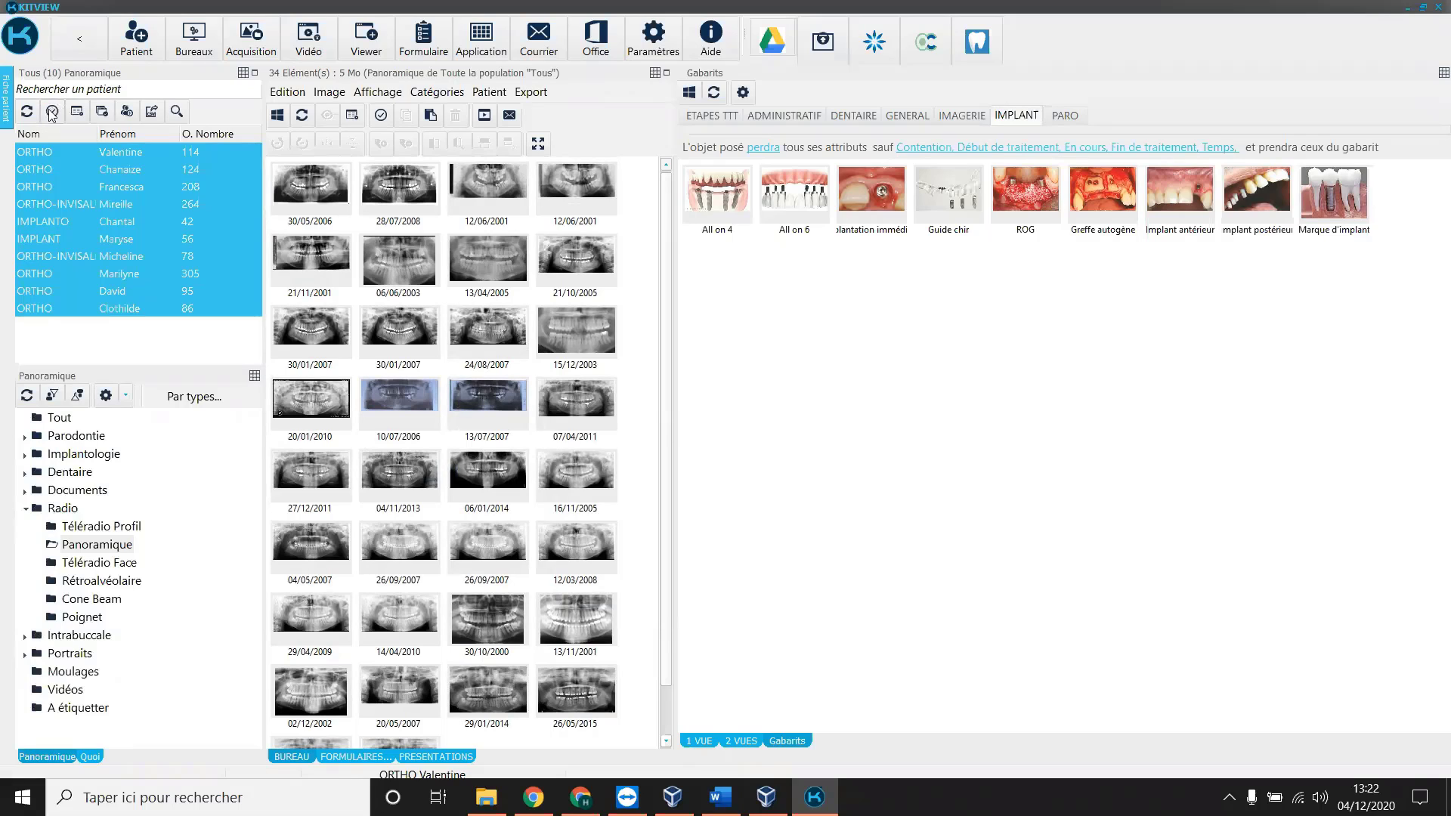
Select the second-to-last matching patient, restore the full patient list and display that patient's Tout collection.
click(57, 418)
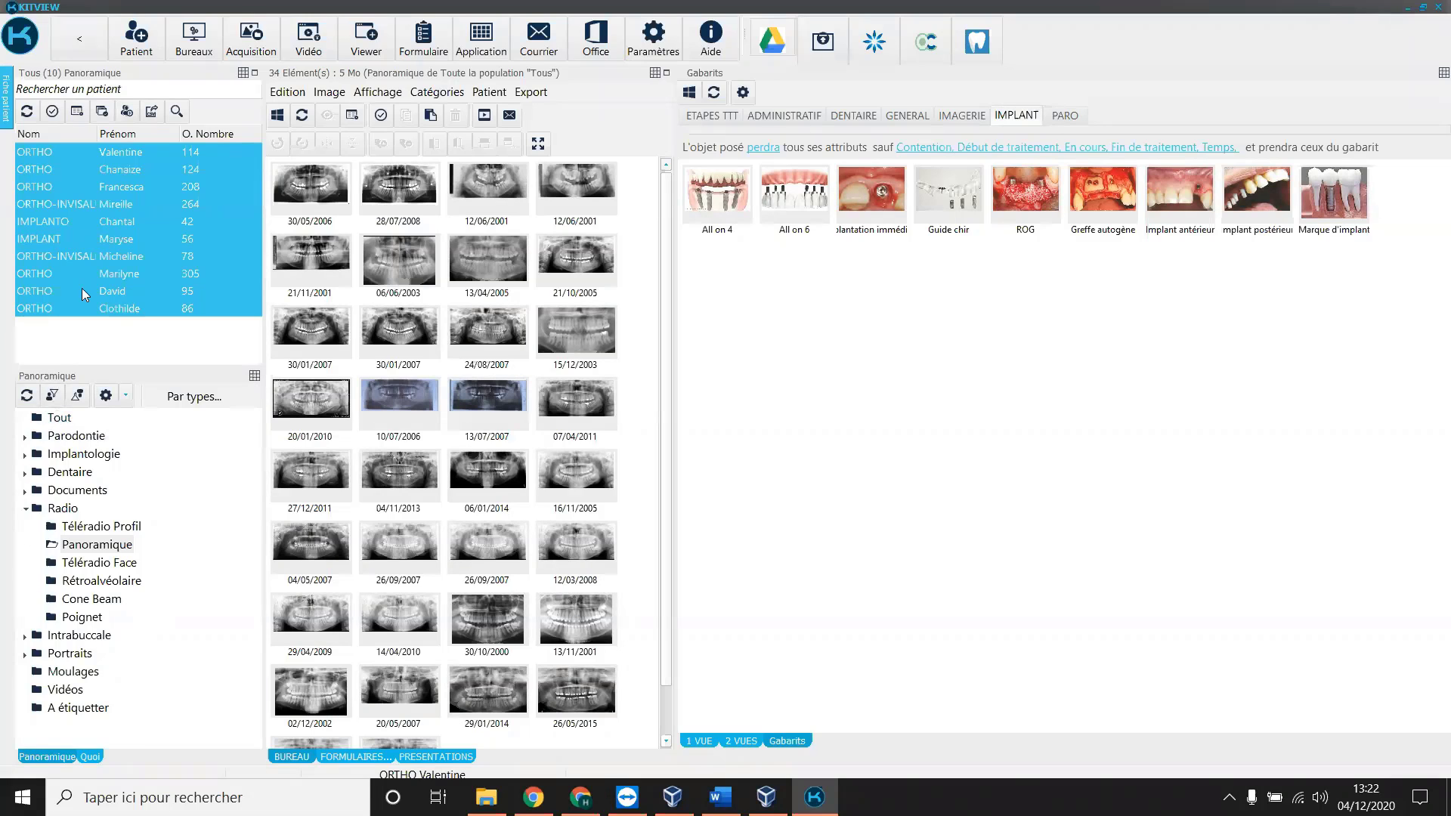
click(82, 291)
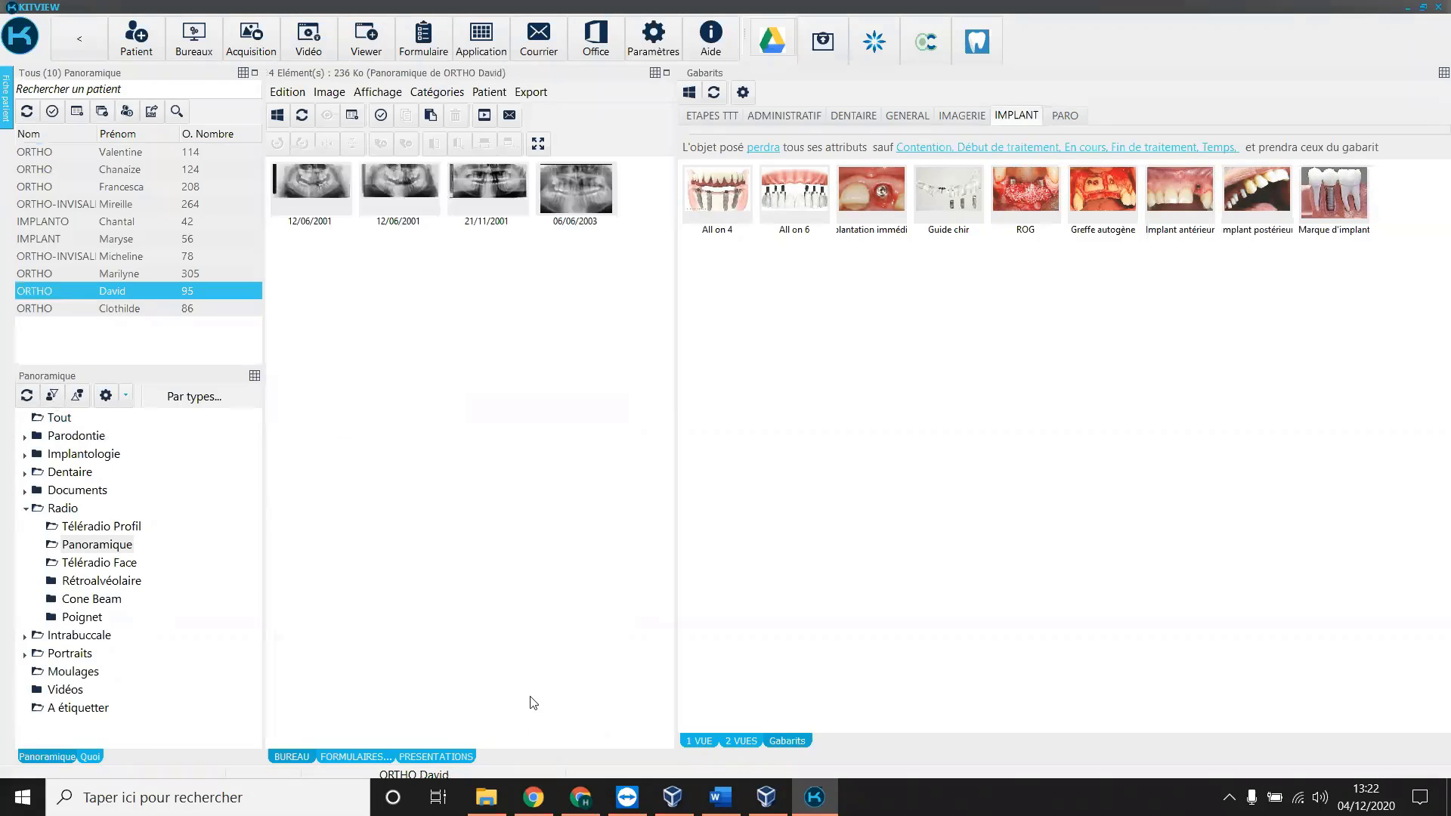
click(28, 113)
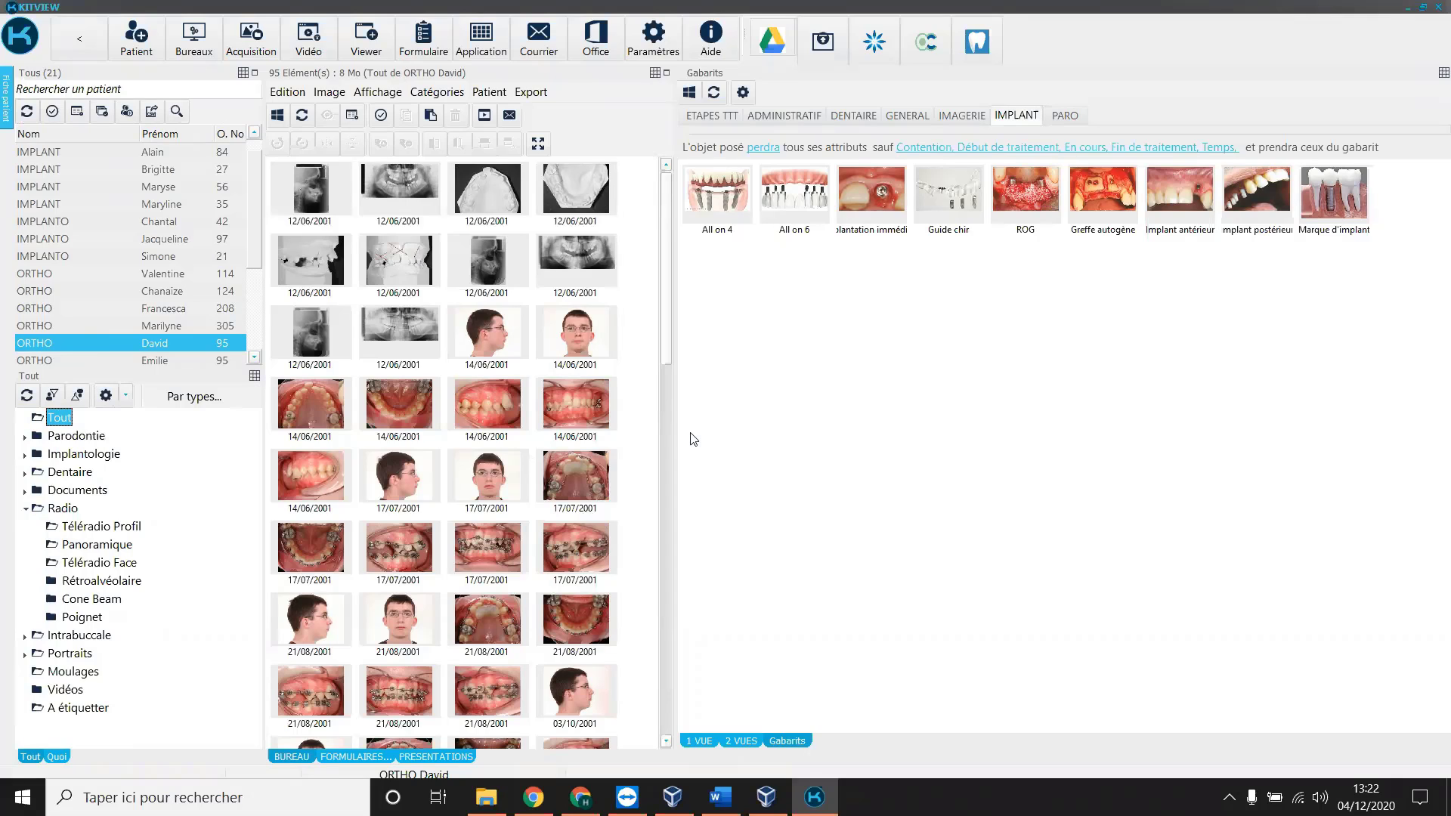
Look at the implantology intervention form, return to the patient's images and collapse the Radio group.
click(373, 756)
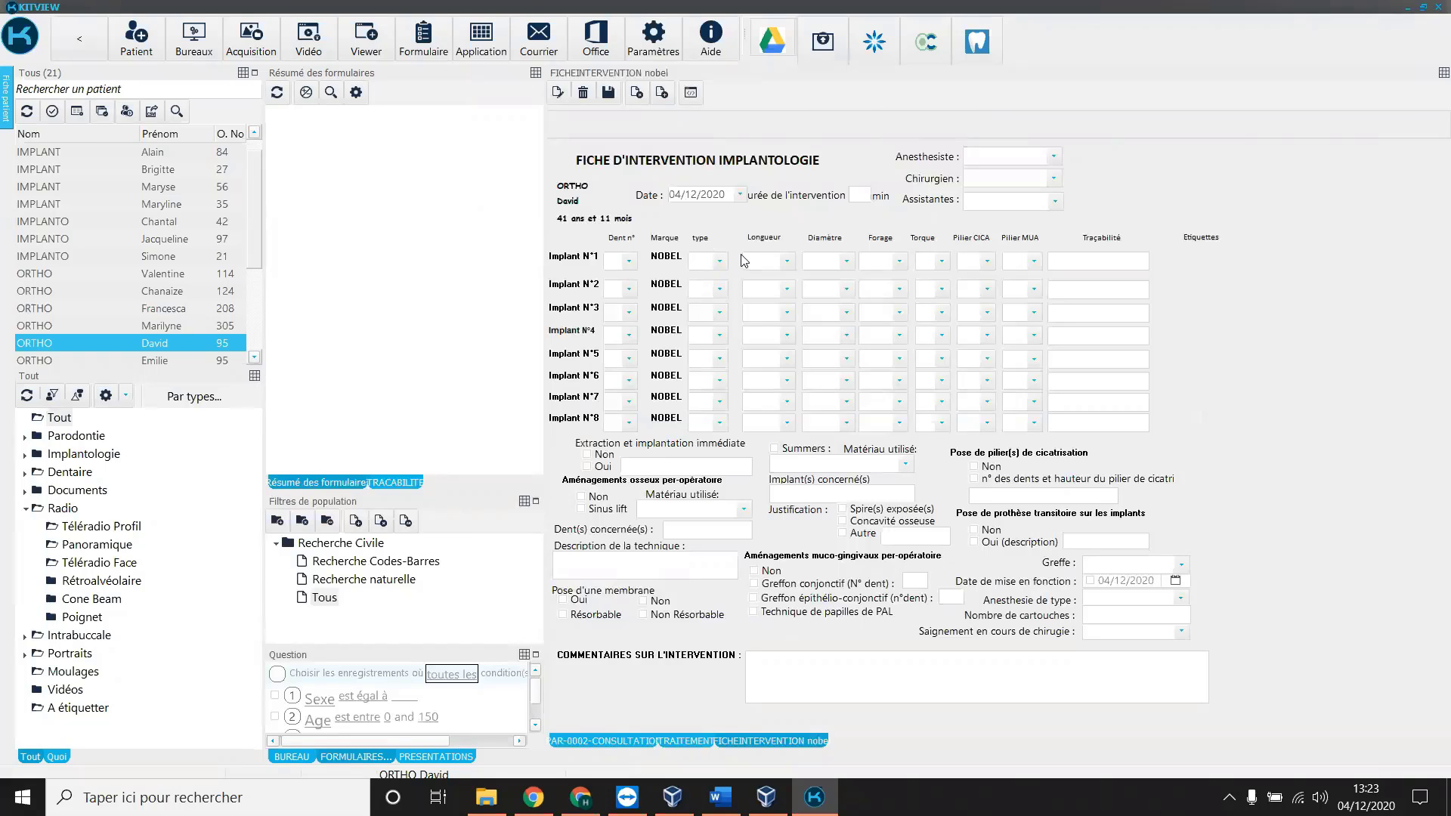
click(294, 761)
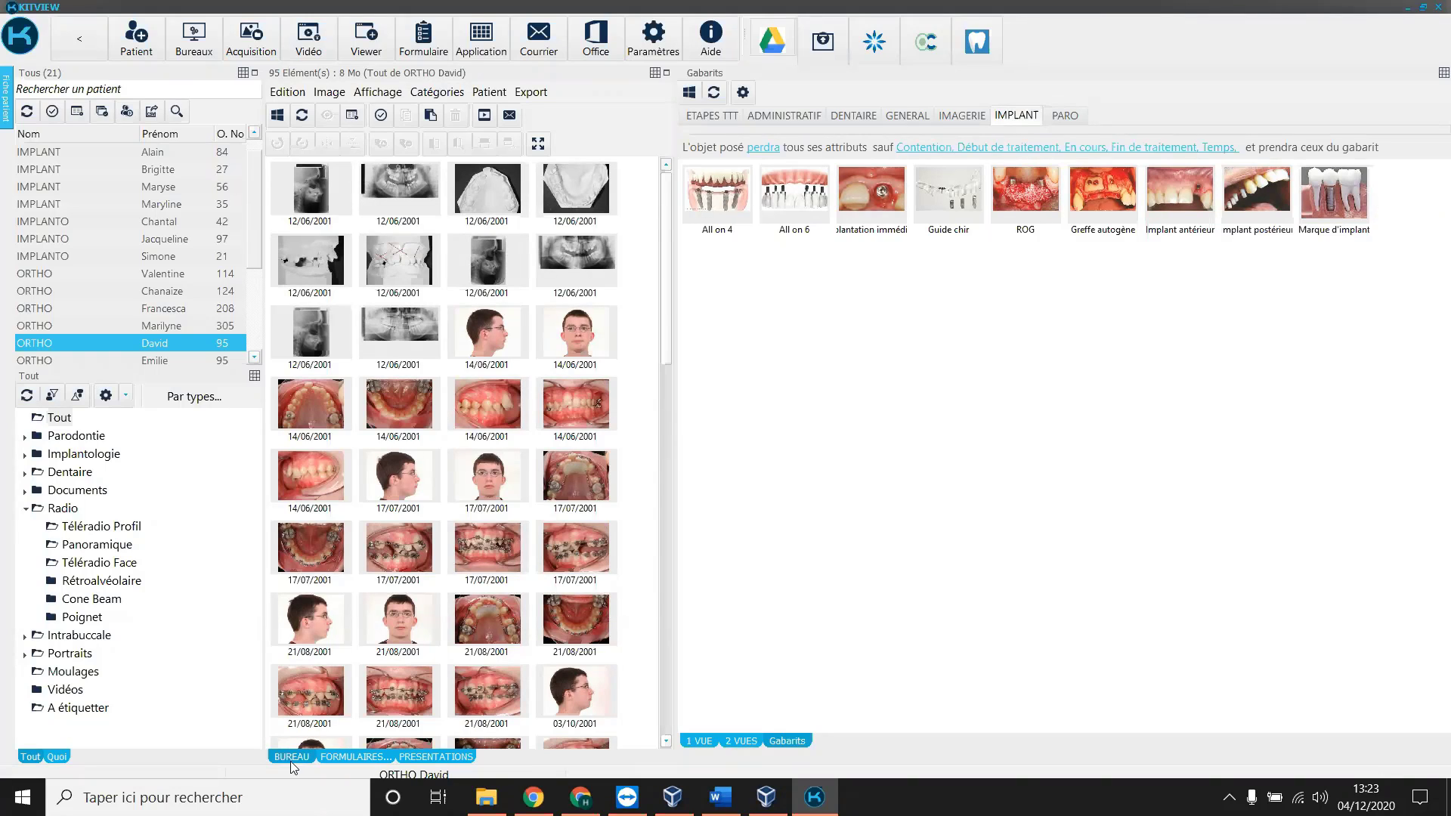
click(25, 509)
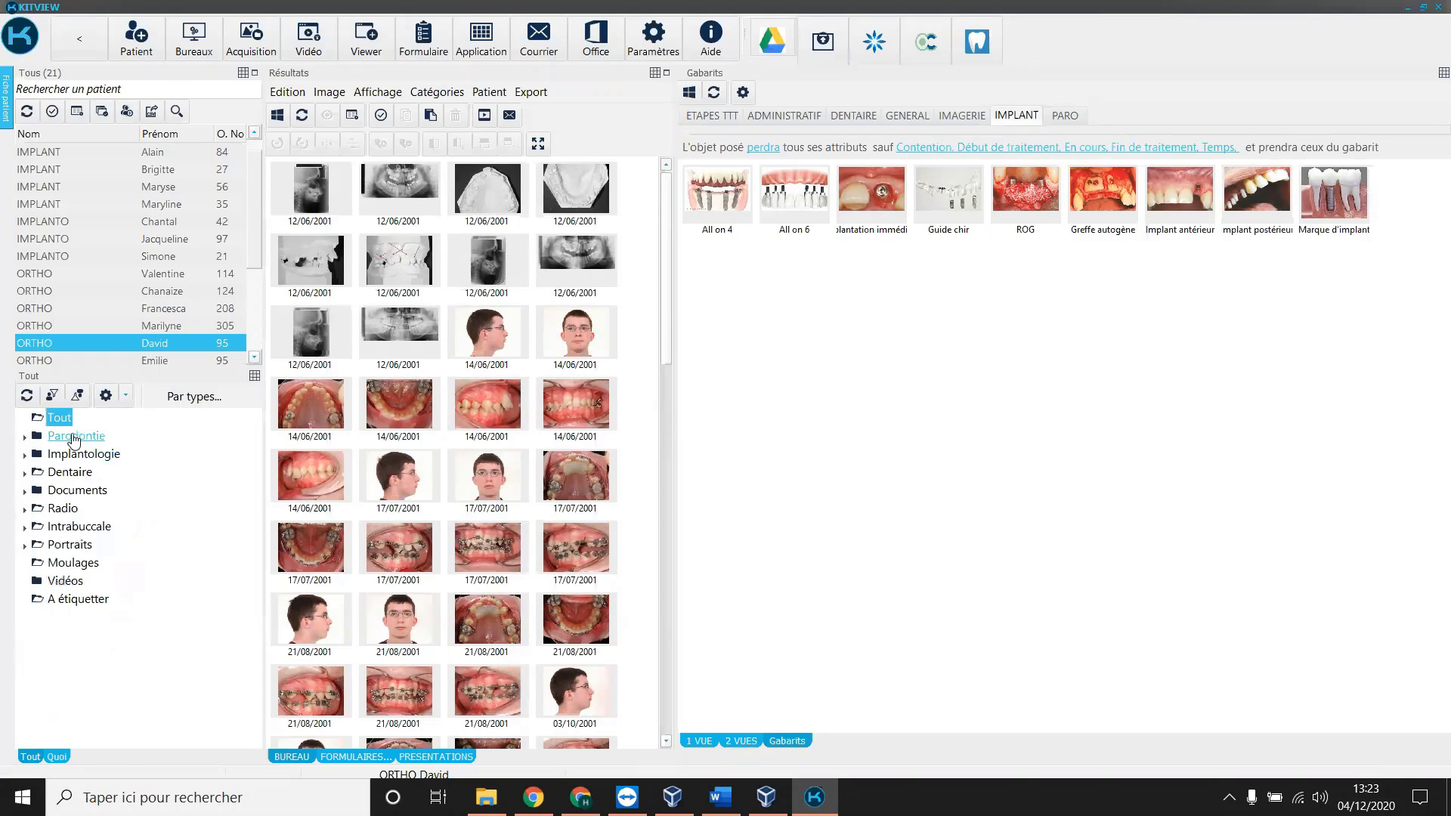
Look through the IMAGERIE, GENERAL and IMPLANT template categories.
mouse_move(557, 457)
click(957, 118)
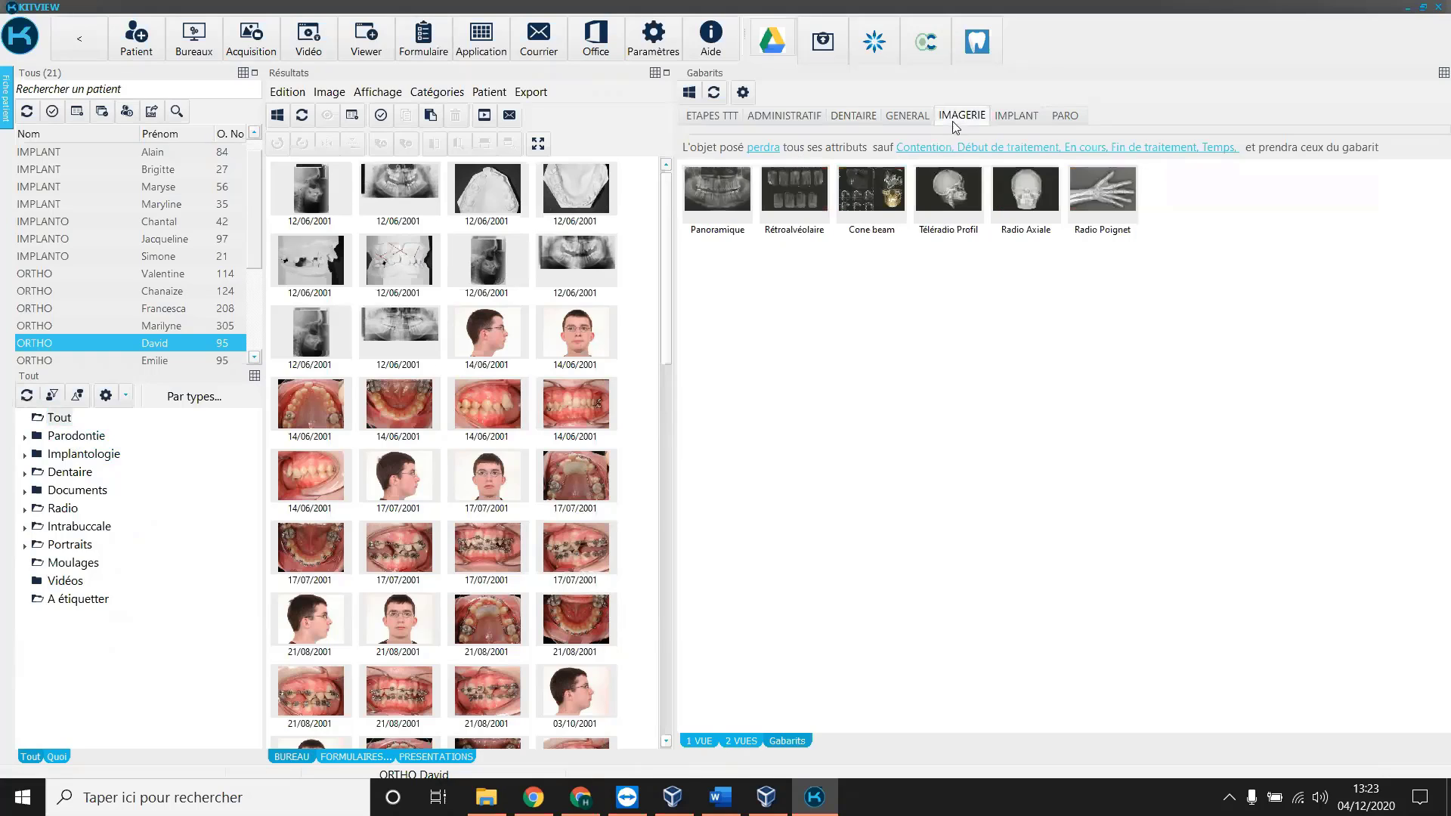
click(918, 122)
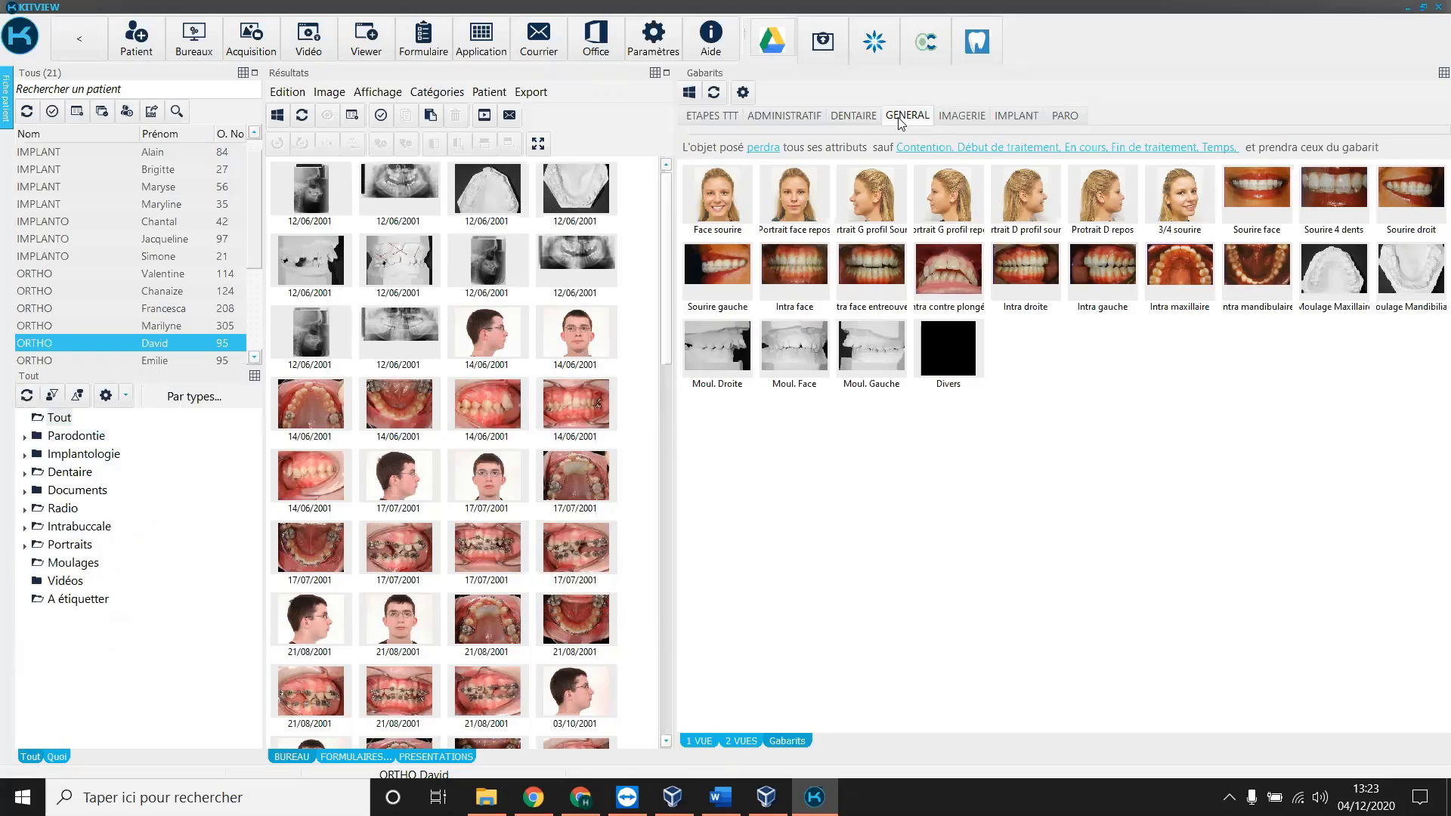
click(977, 118)
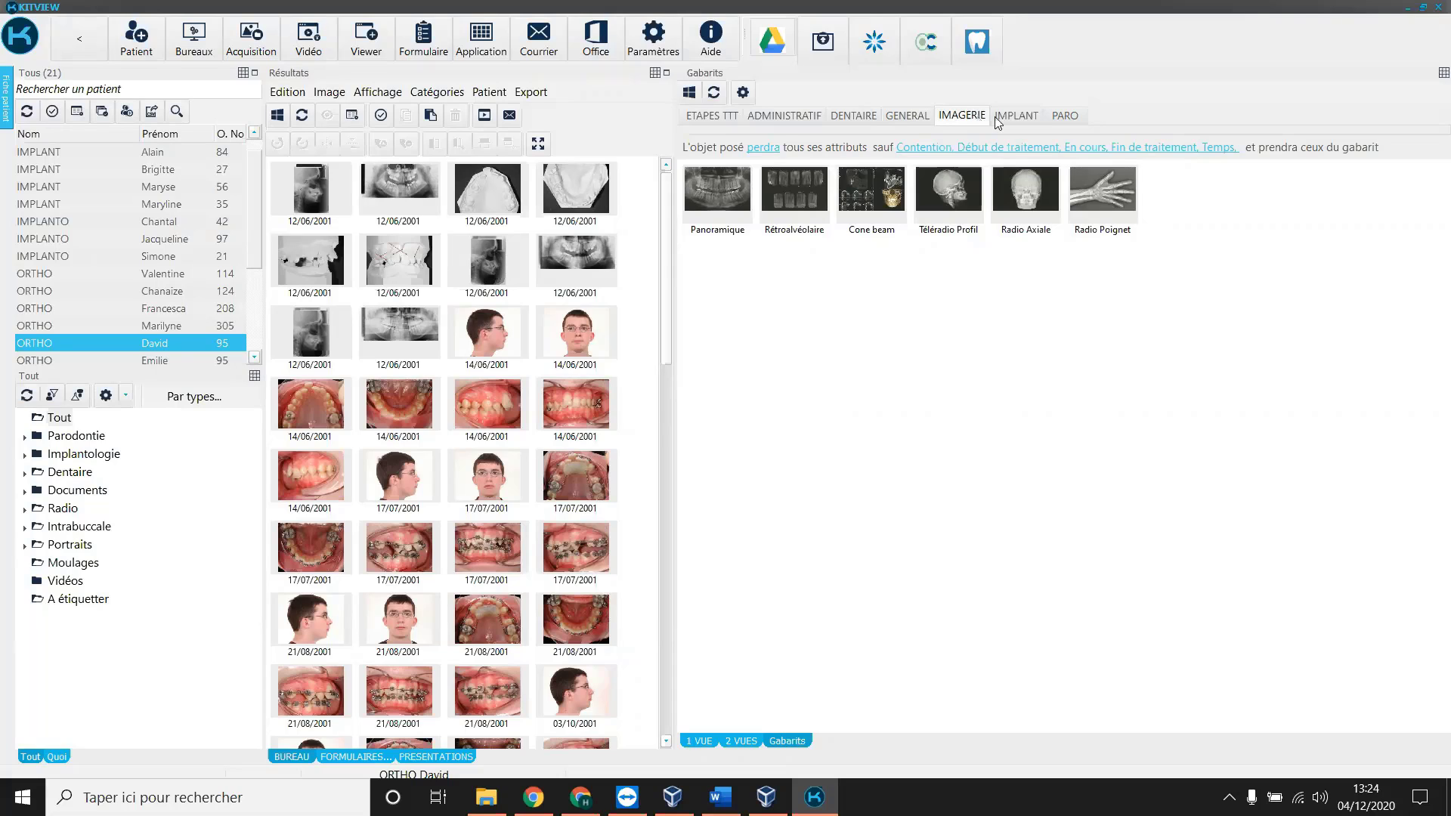
click(1001, 119)
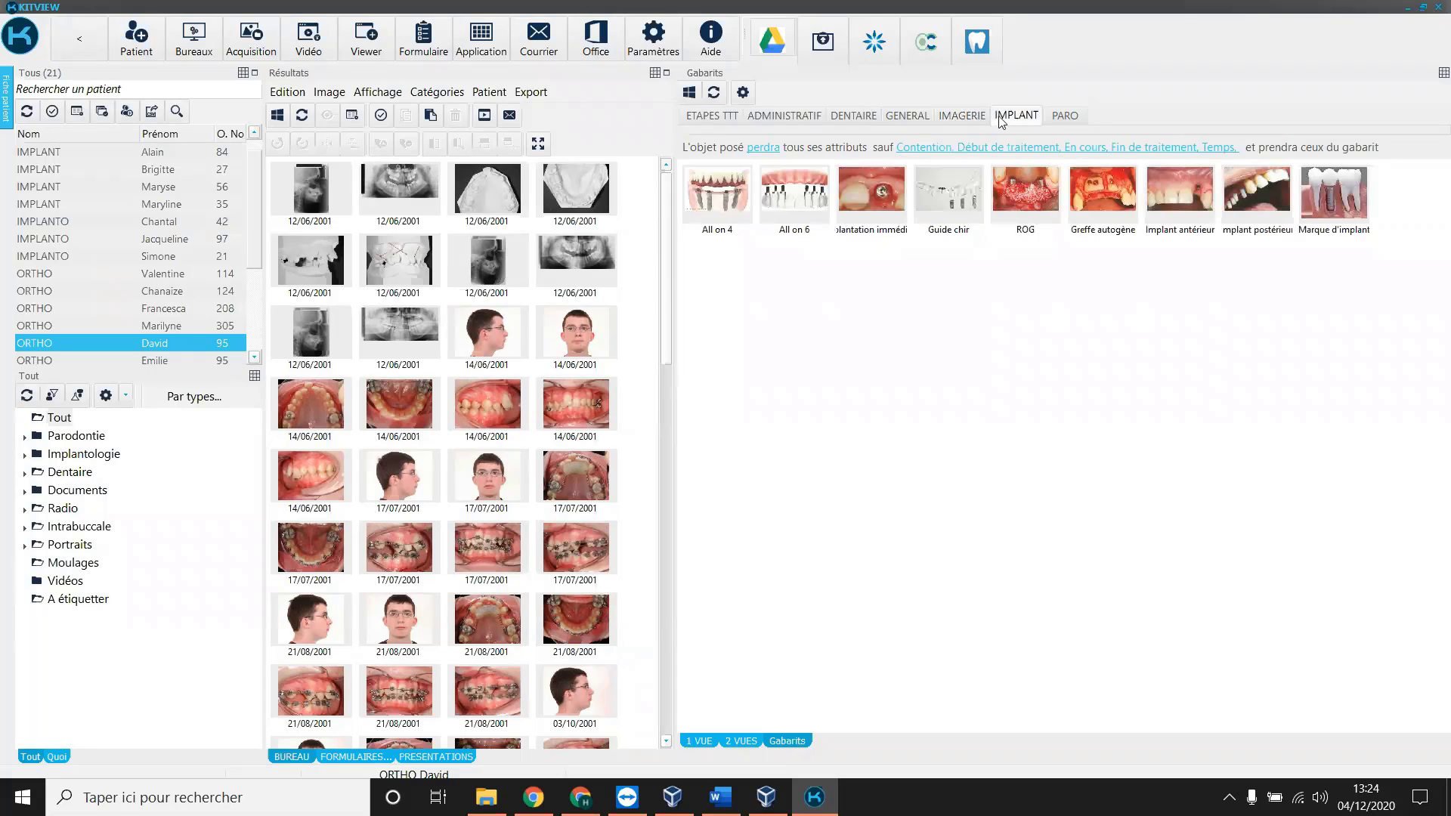
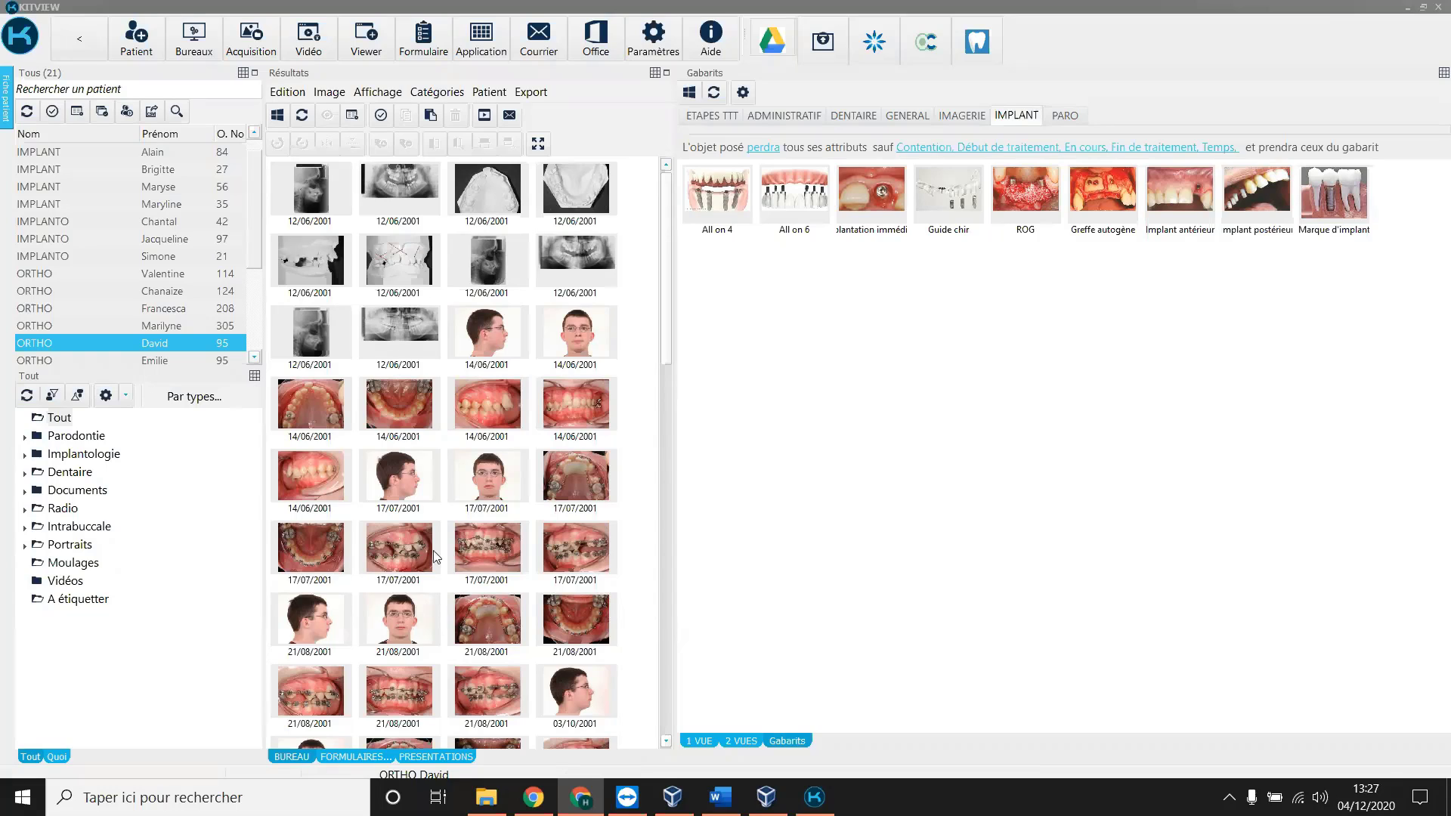
Display the patient's A étiquetter collection and open the Etiquettes page of the dictionary settings.
click(74, 602)
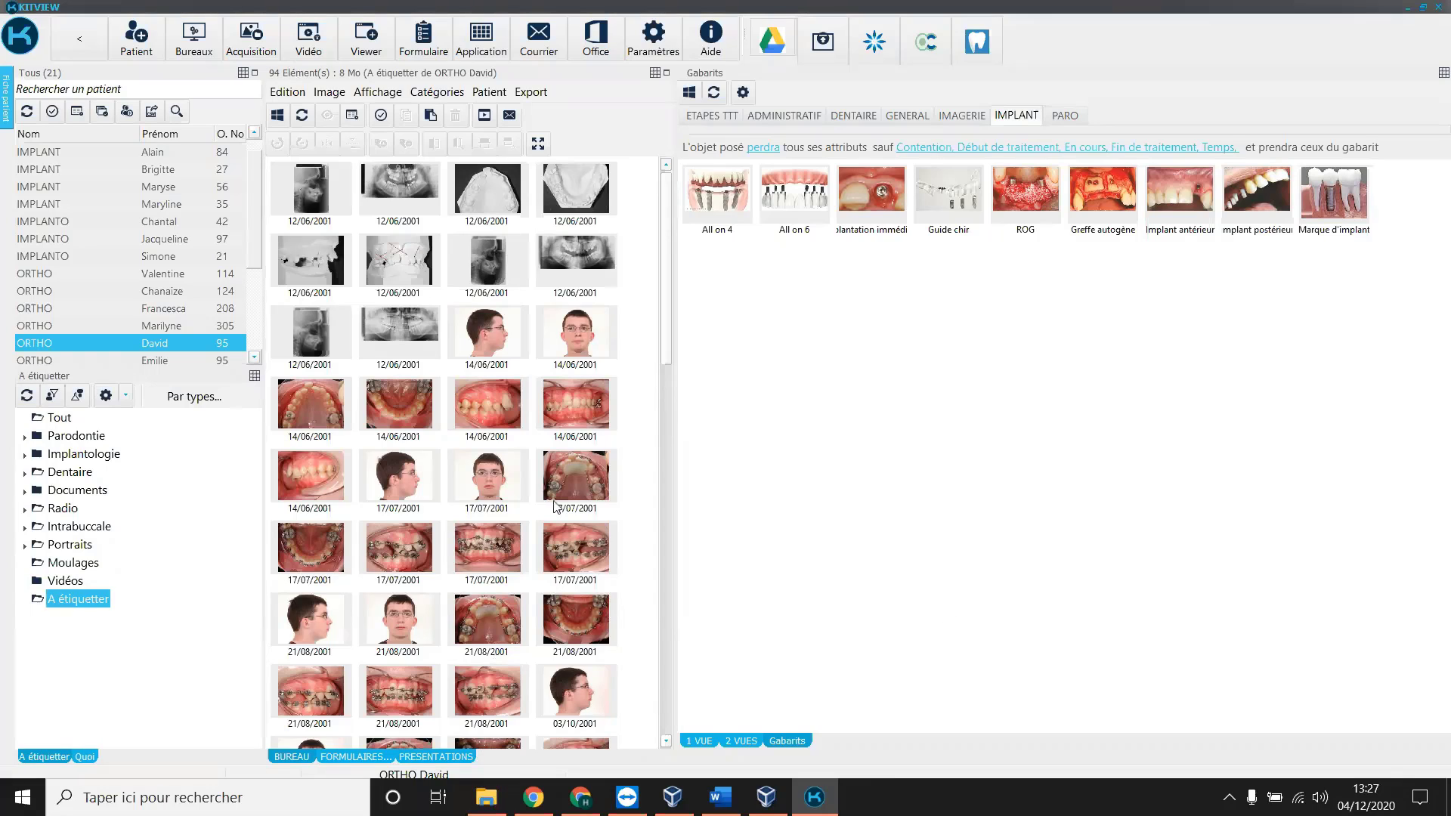
mouse_move(556, 506)
click(647, 47)
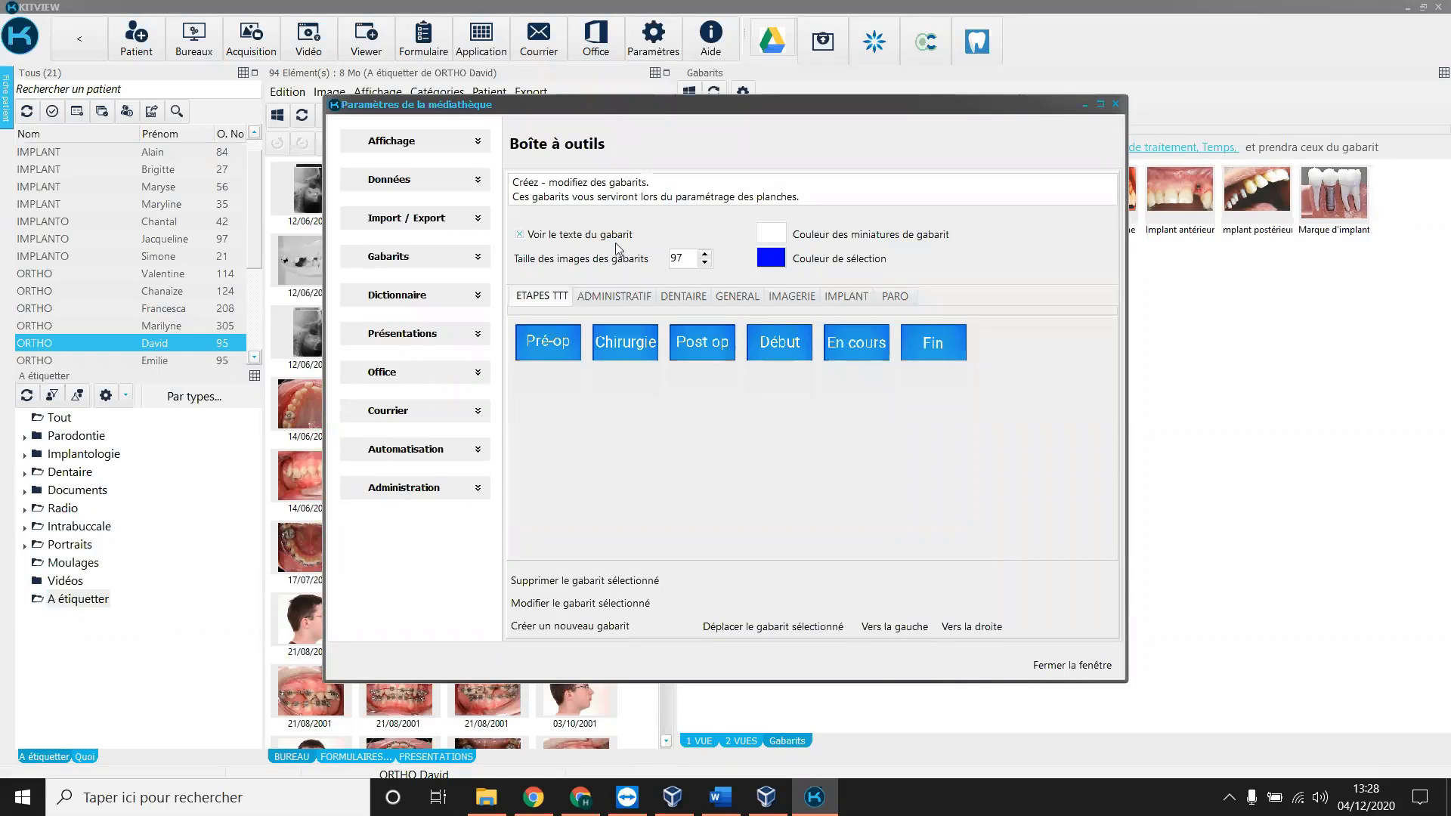
click(415, 294)
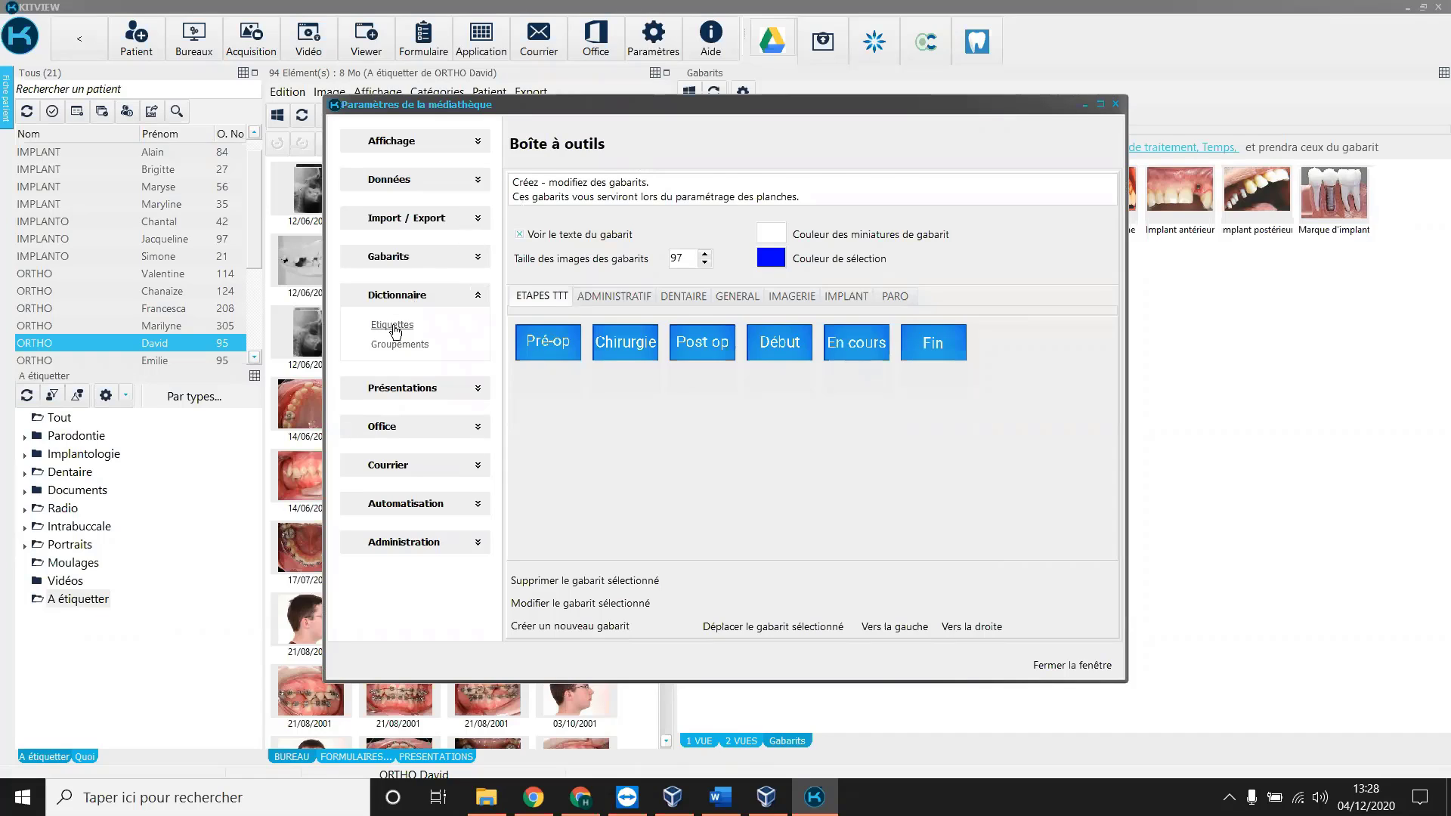
click(393, 326)
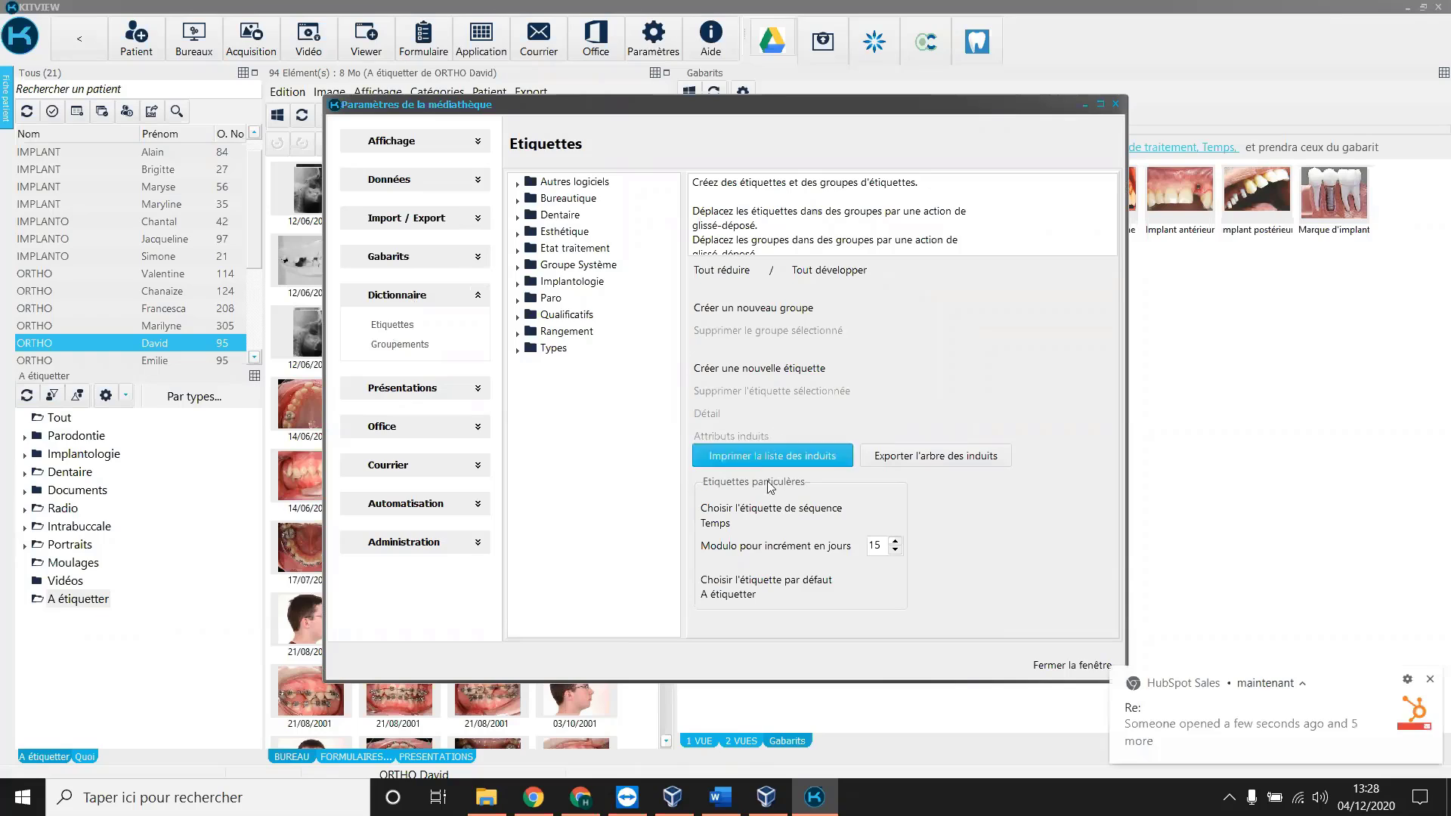
Open the label chooser for the default label, and close it and the settings without picking another label.
click(766, 581)
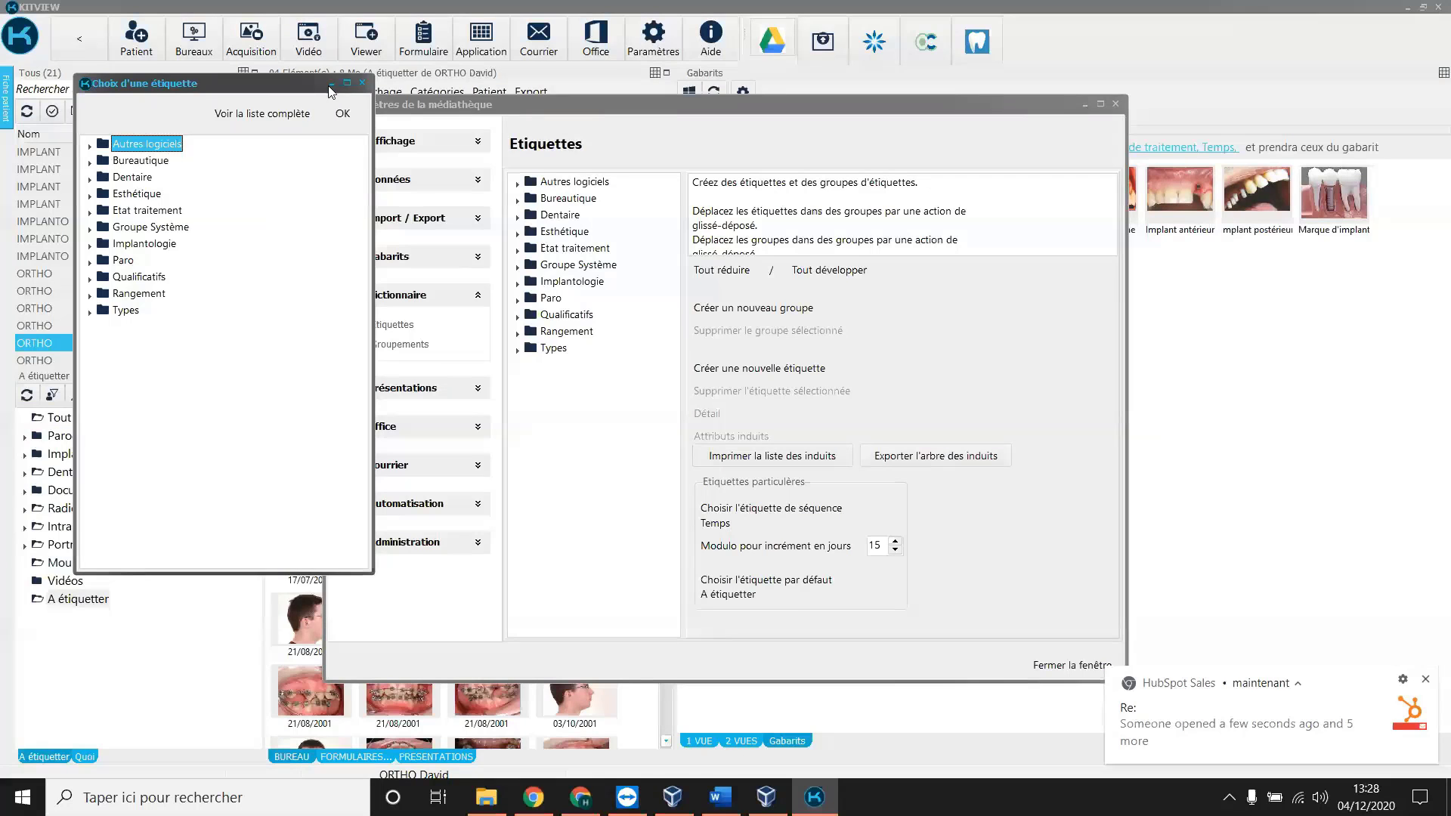
click(363, 83)
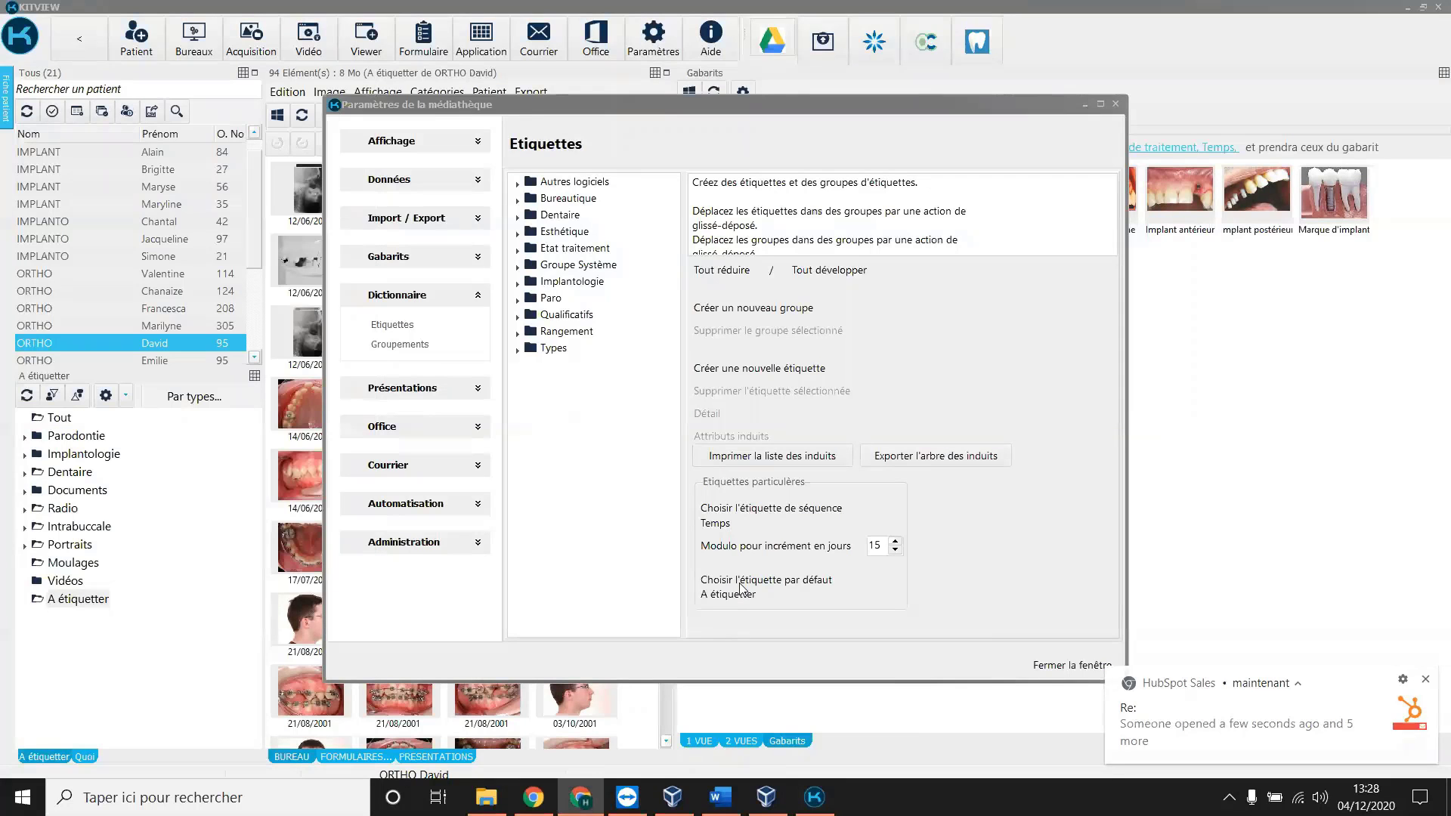
click(744, 588)
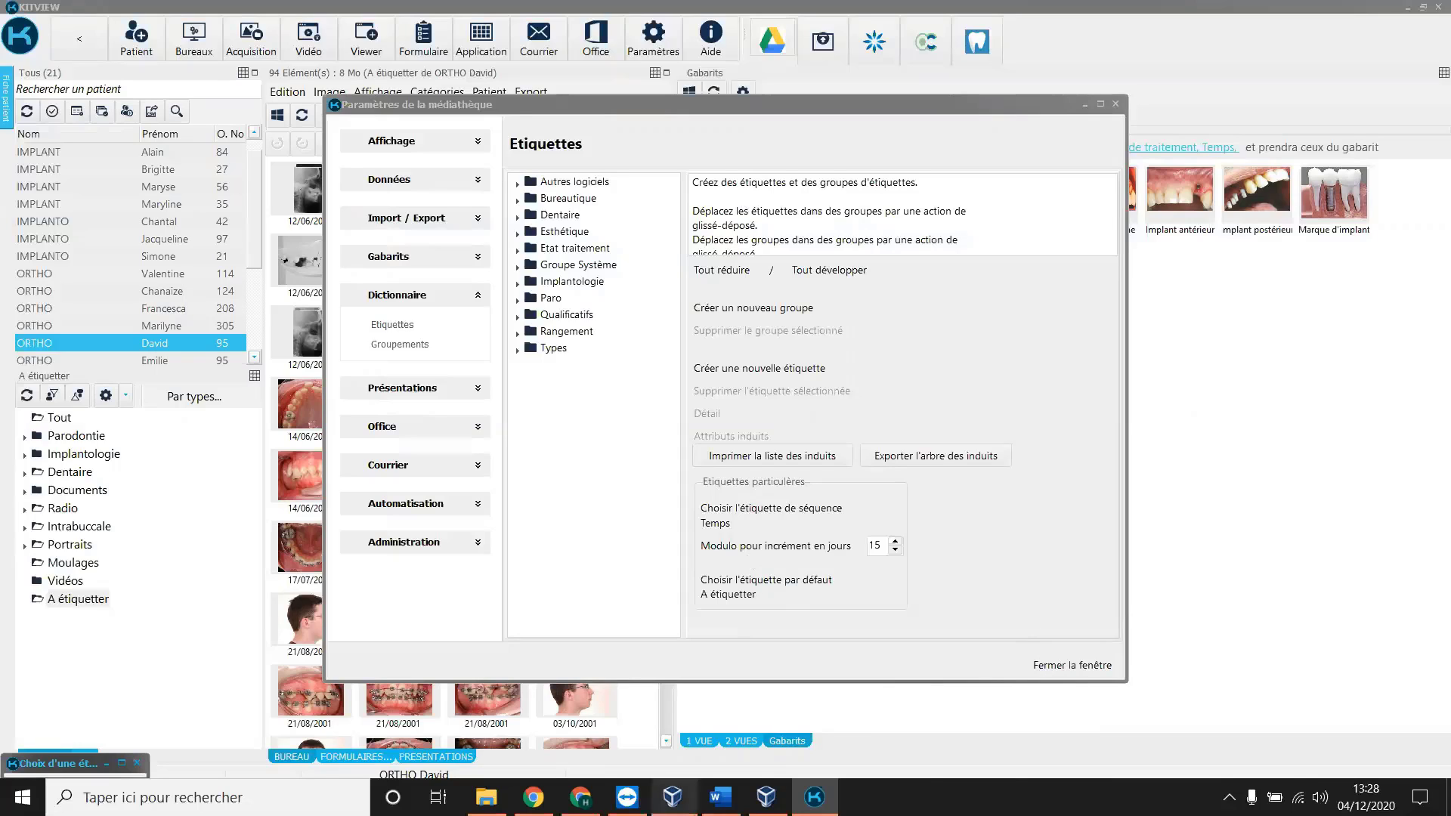
click(122, 764)
drag(433, 3, 446, 229)
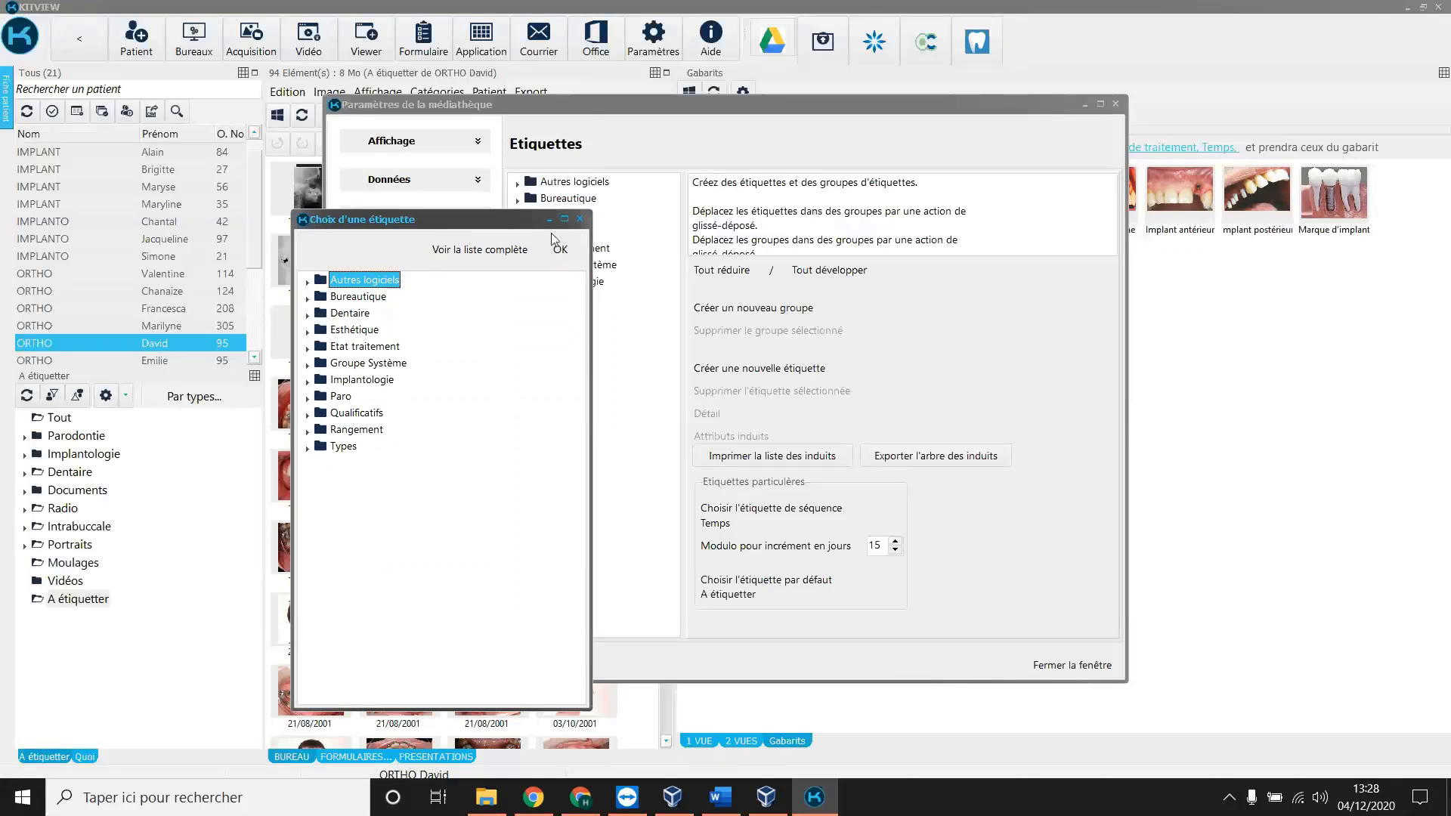
click(576, 219)
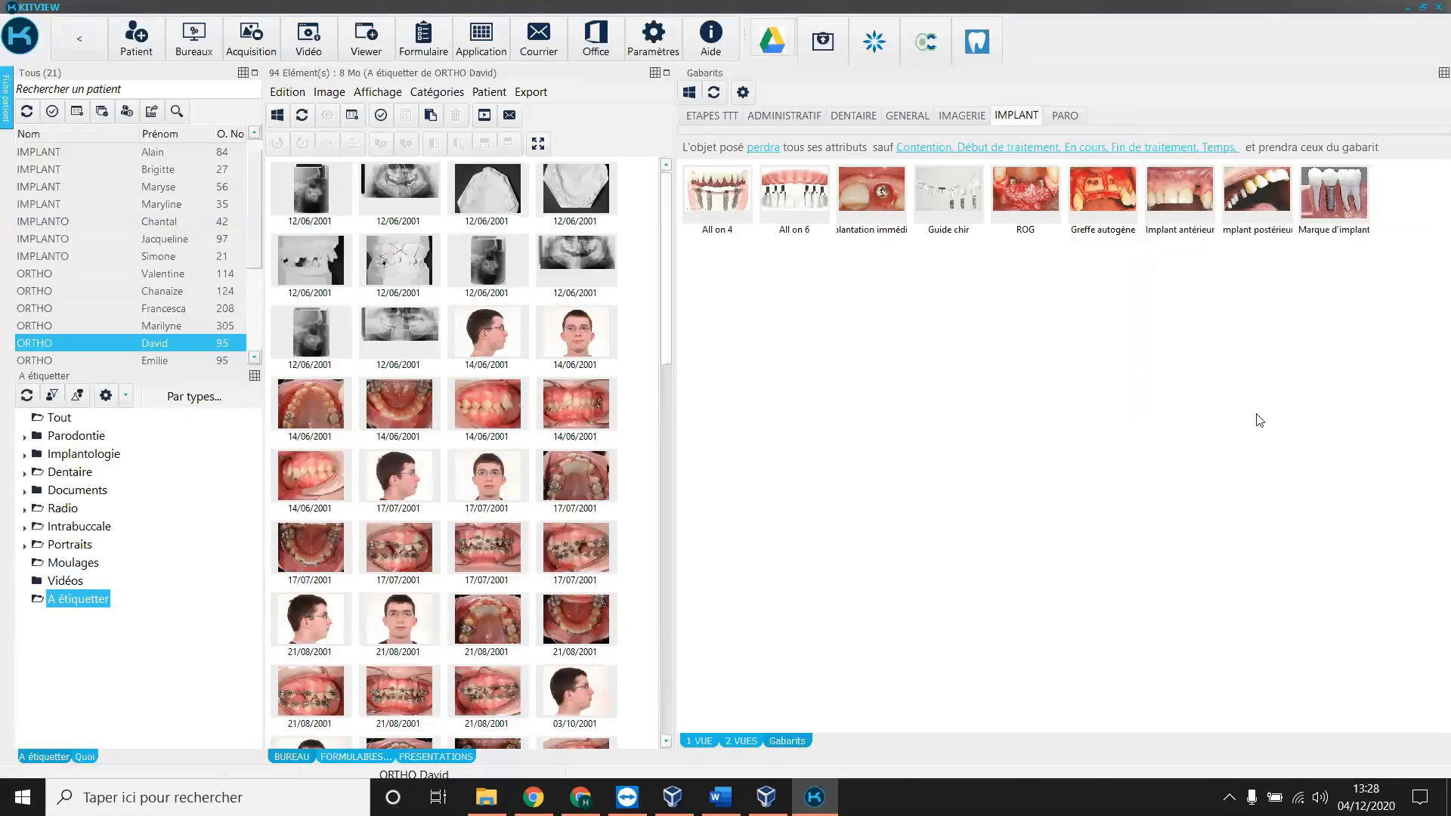
Display the patient's Tout collection and select the first side-view intraoral photo dated 14/06/2001.
click(551, 429)
click(59, 417)
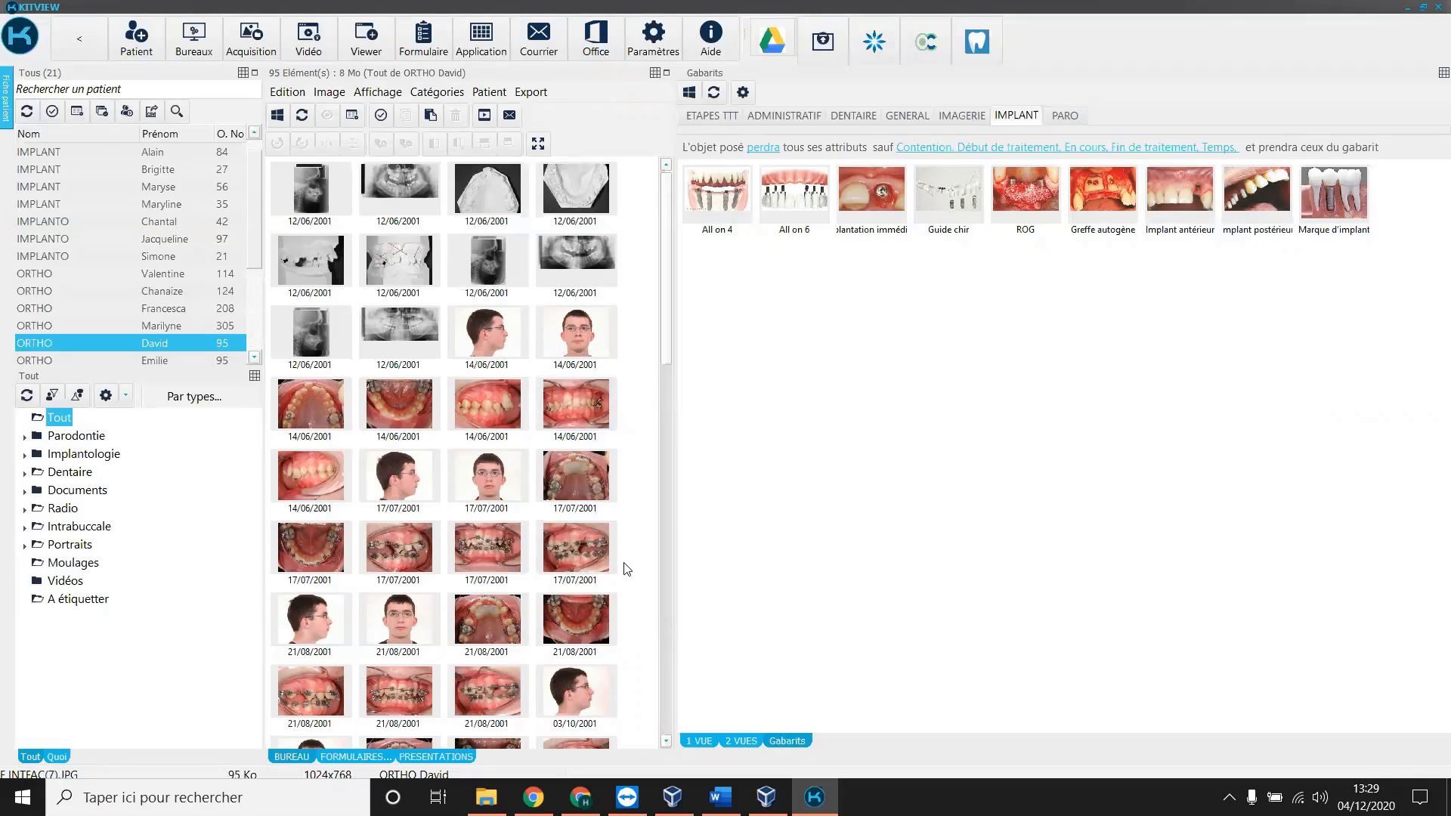
click(399, 182)
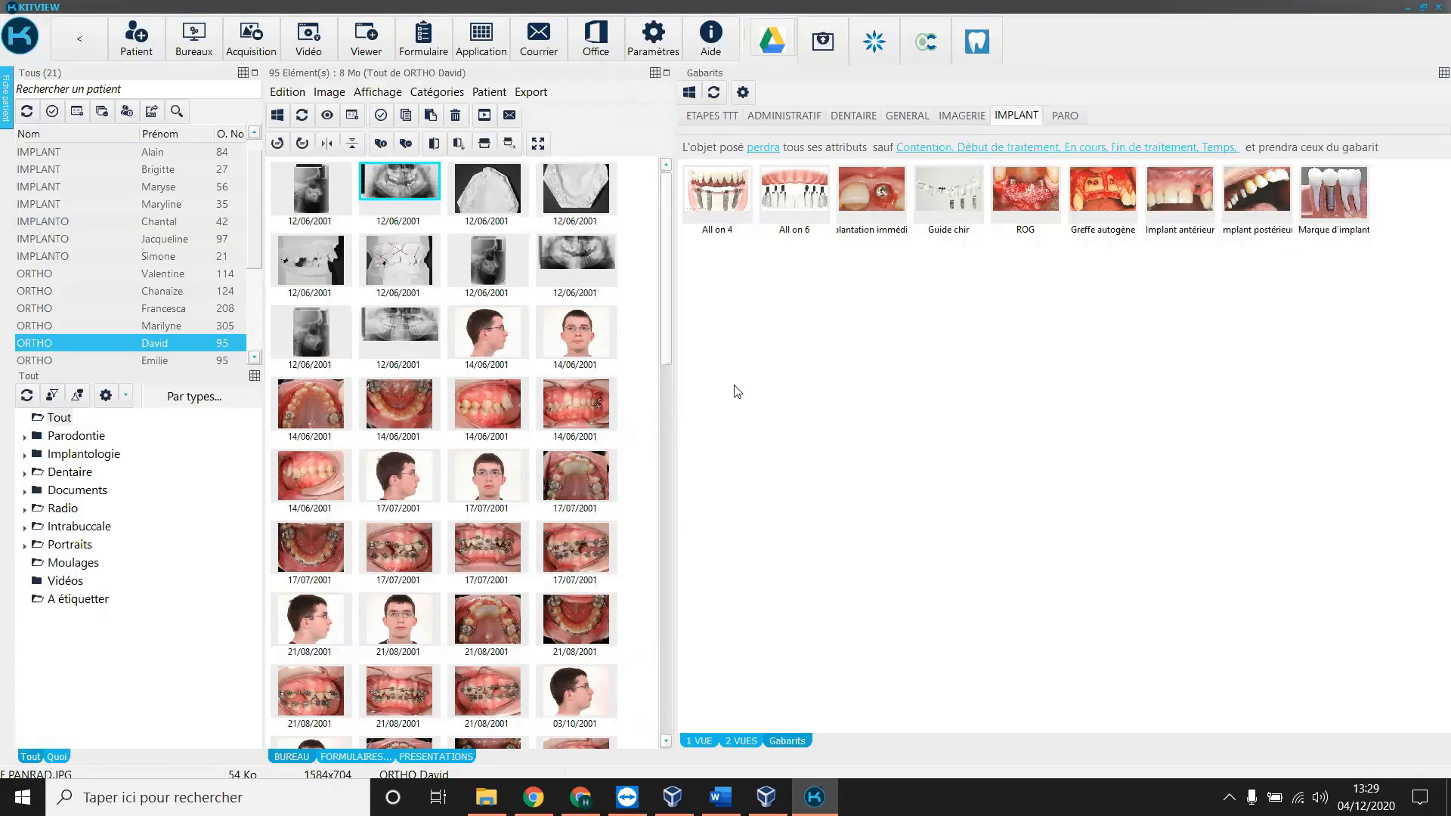
click(464, 399)
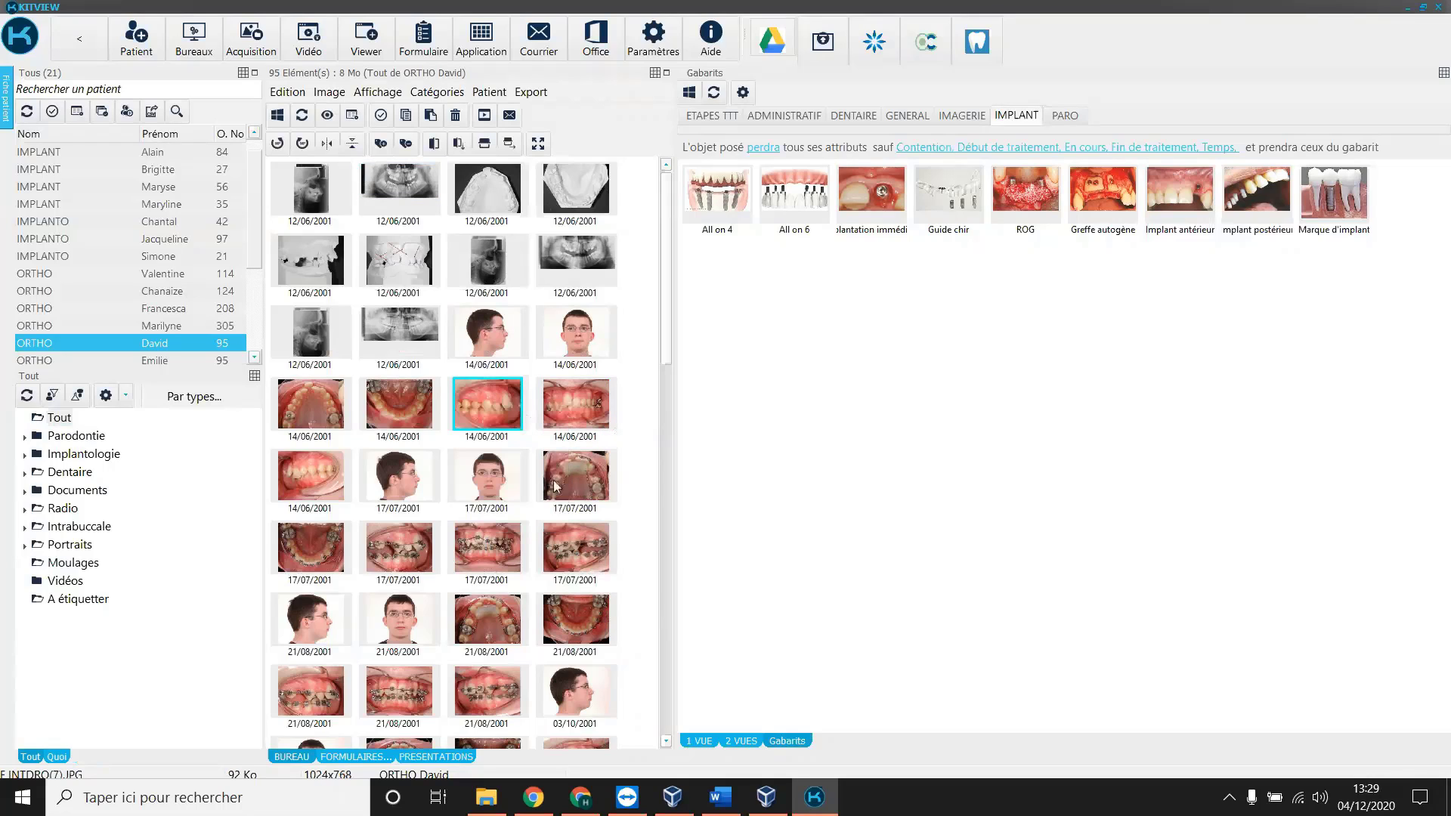
mouse_move(556, 445)
mouse_move(497, 429)
Apply the GENERAL category's Intra droite template to the selected photo and look through the IMAGERIE and DENTAIRE templates.
click(906, 116)
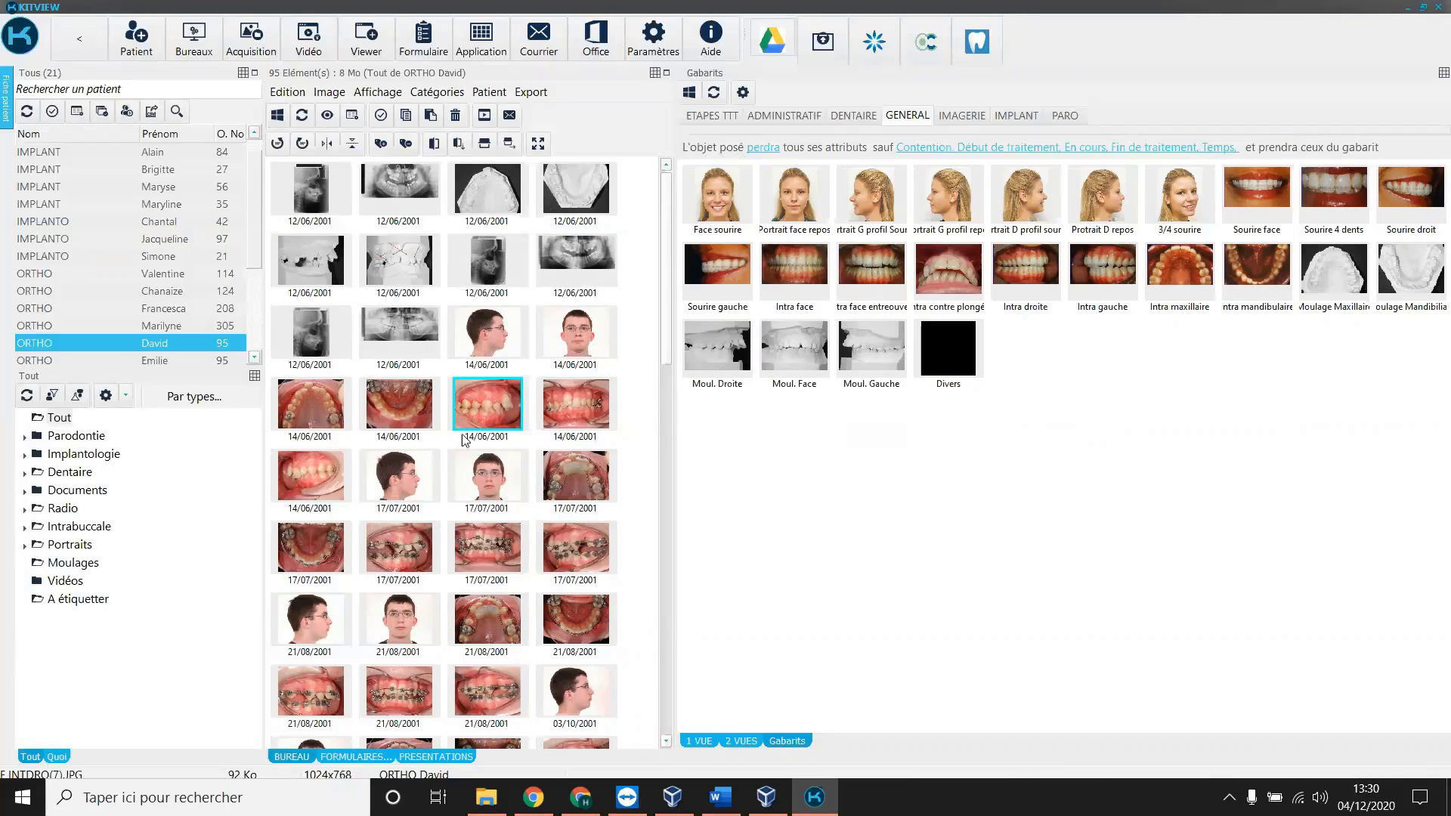
drag(487, 416, 1043, 274)
click(961, 116)
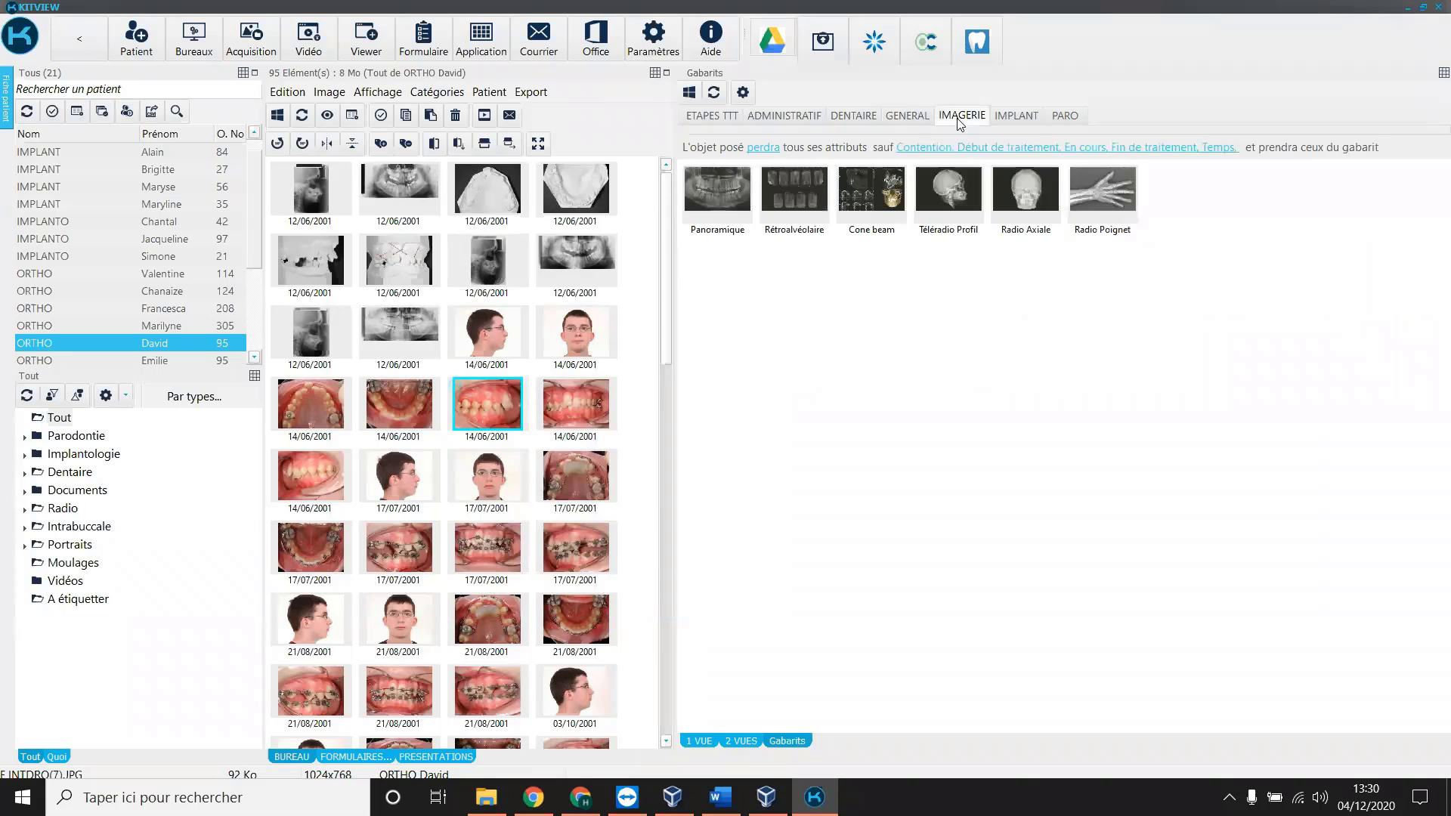
click(870, 118)
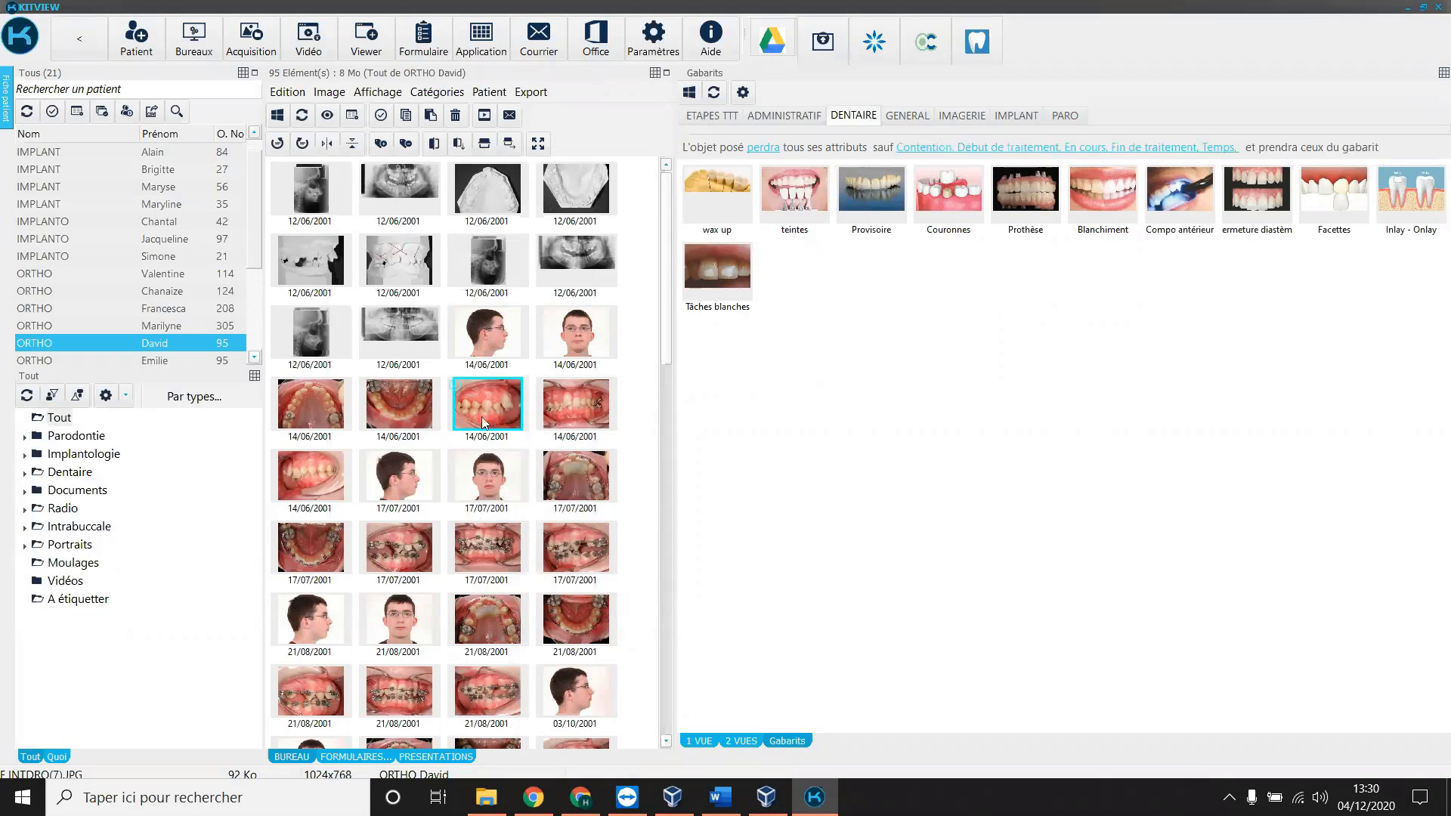
Open the selected photo's properties and remove its Droite, Intrabuccale, Début de traitement and Temps labels.
mouse_move(485, 423)
right_click(474, 408)
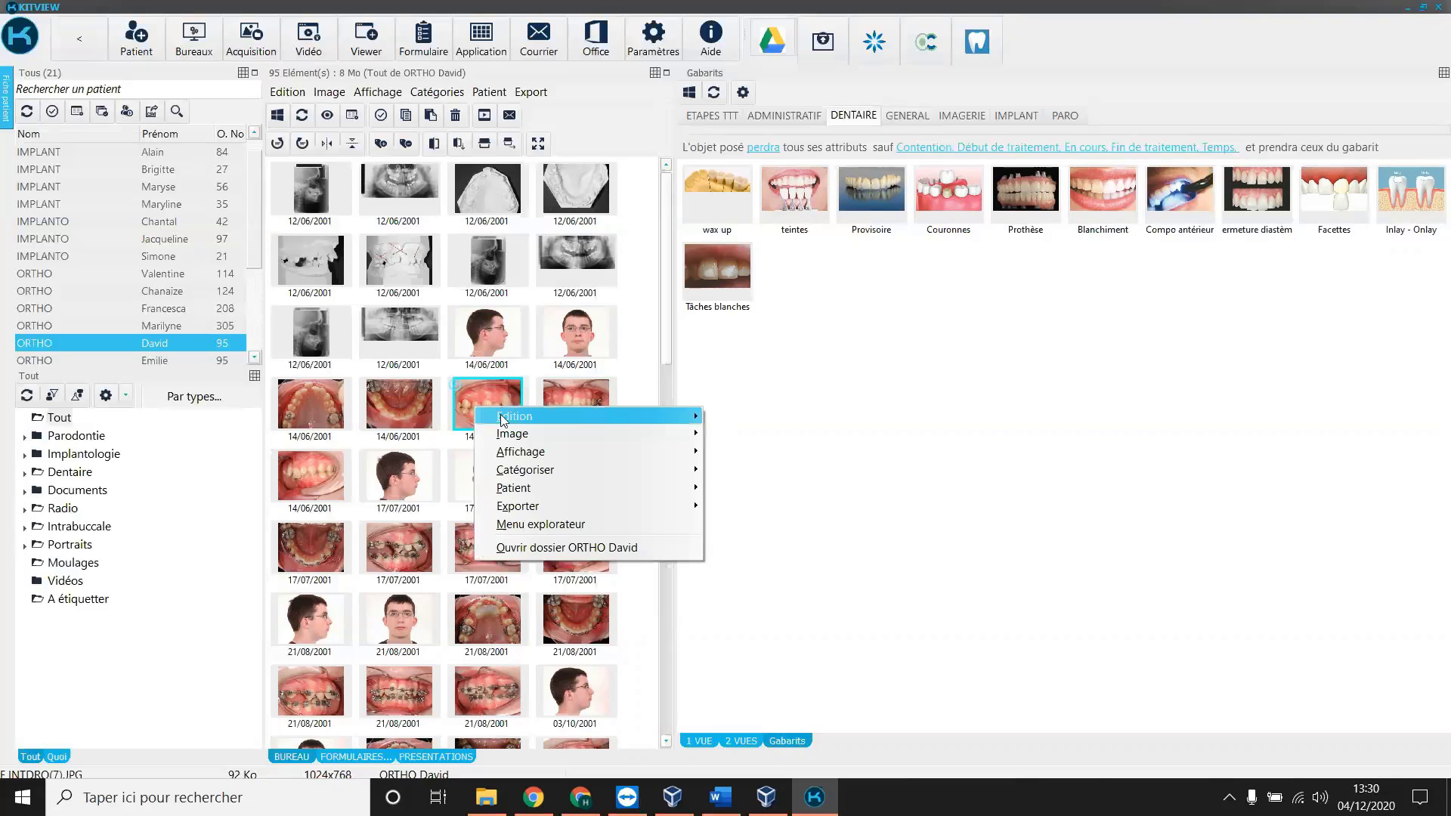
mouse_move(597, 415)
click(748, 417)
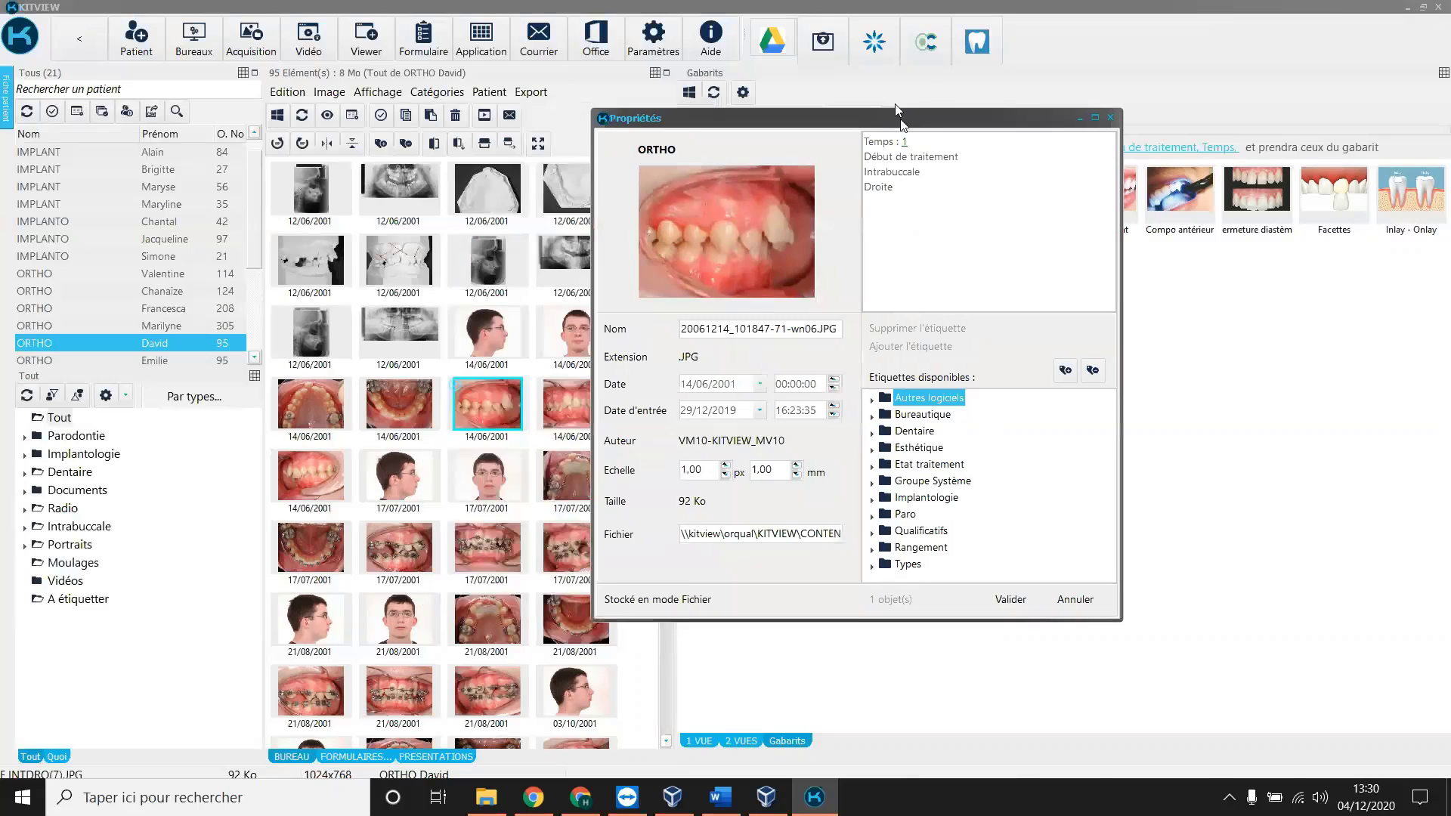
drag(899, 118, 681, 69)
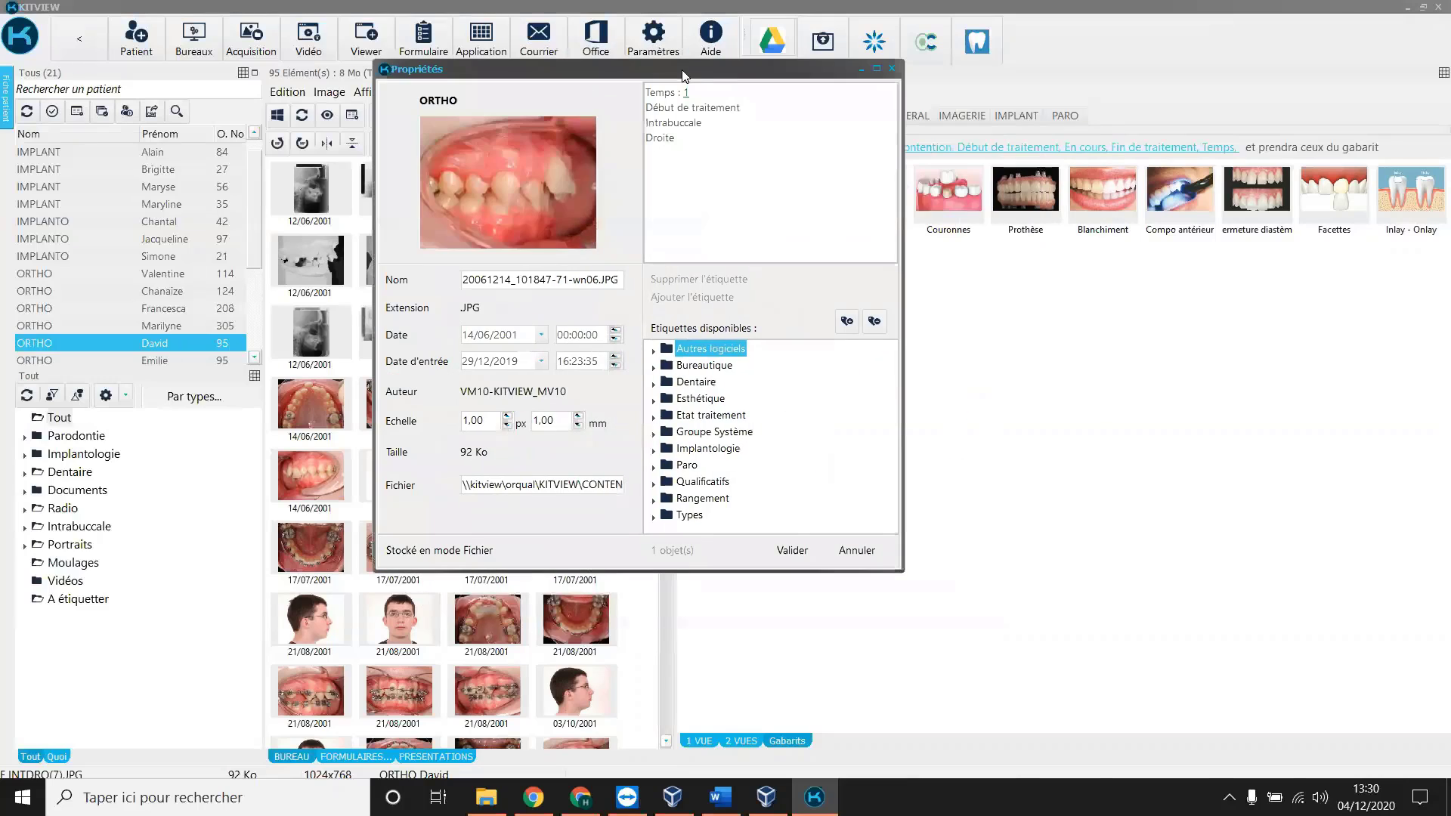
double_click(665, 139)
double_click(668, 122)
double_click(668, 107)
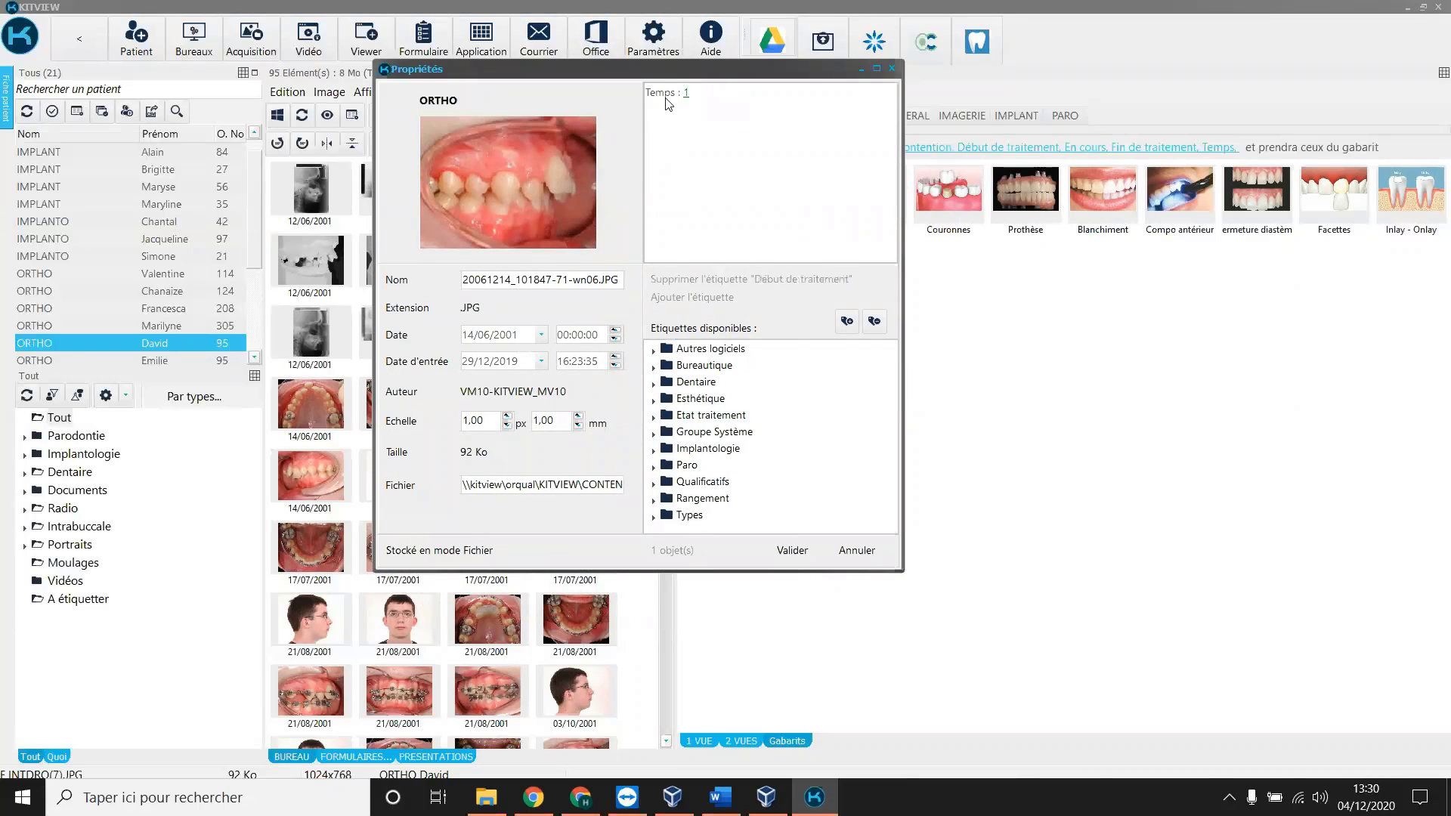
double_click(667, 94)
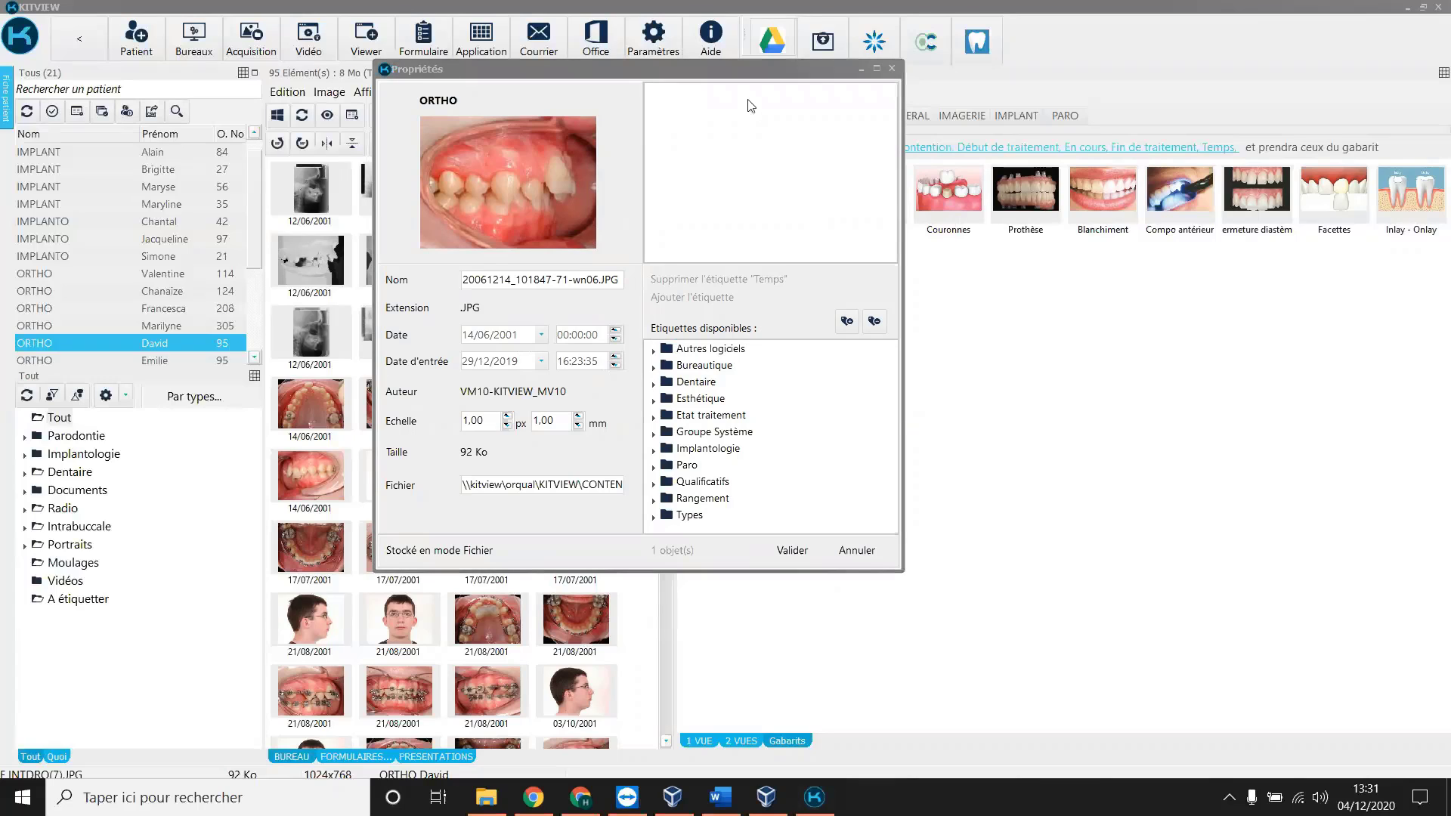
Save the photo's label removal and apply the GENERAL category's Intra droite and the ETAPES TTT category's Début de TT templates to it.
click(793, 550)
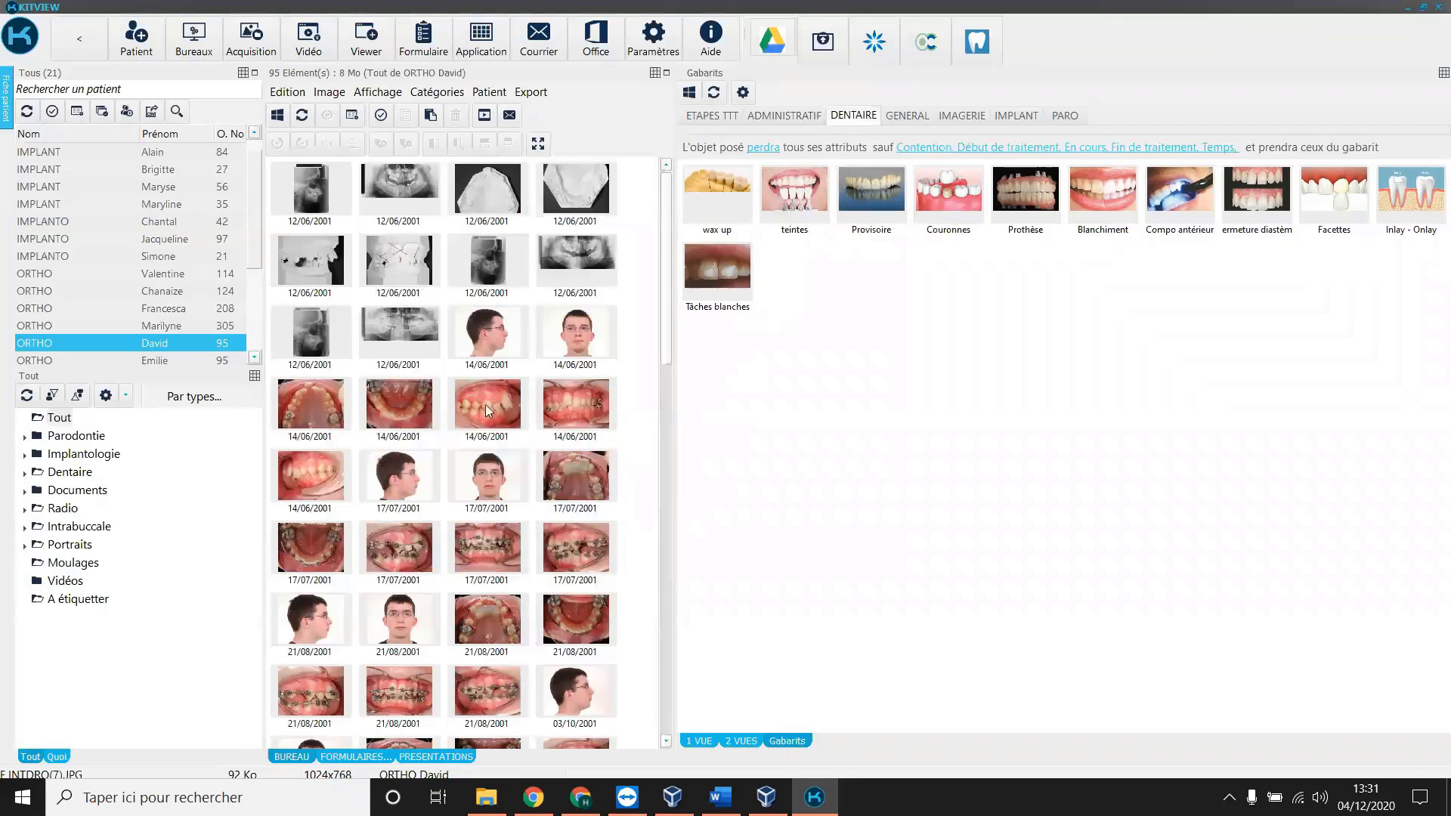
drag(488, 412, 1033, 286)
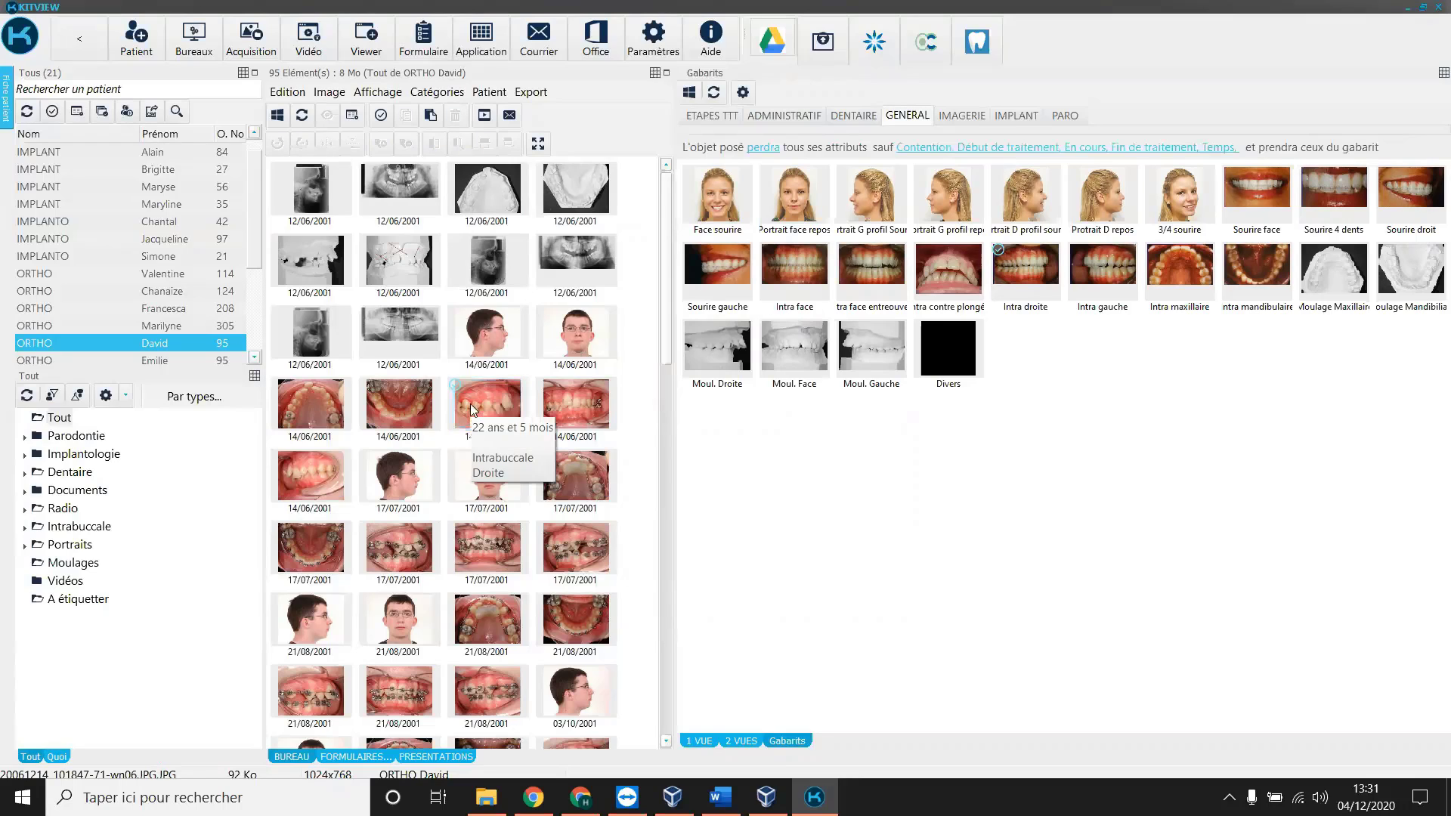
click(474, 409)
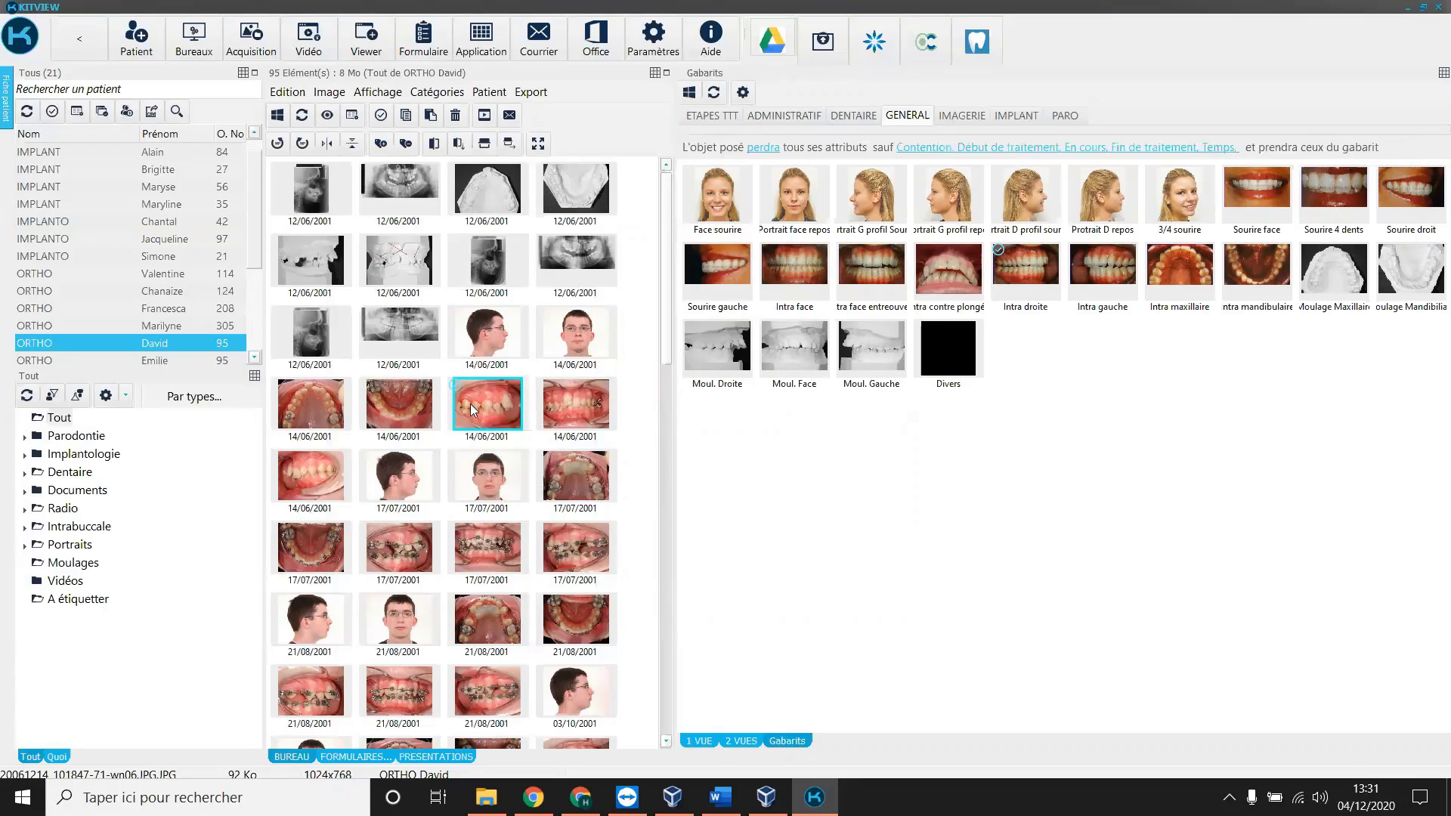
drag(474, 410, 942, 196)
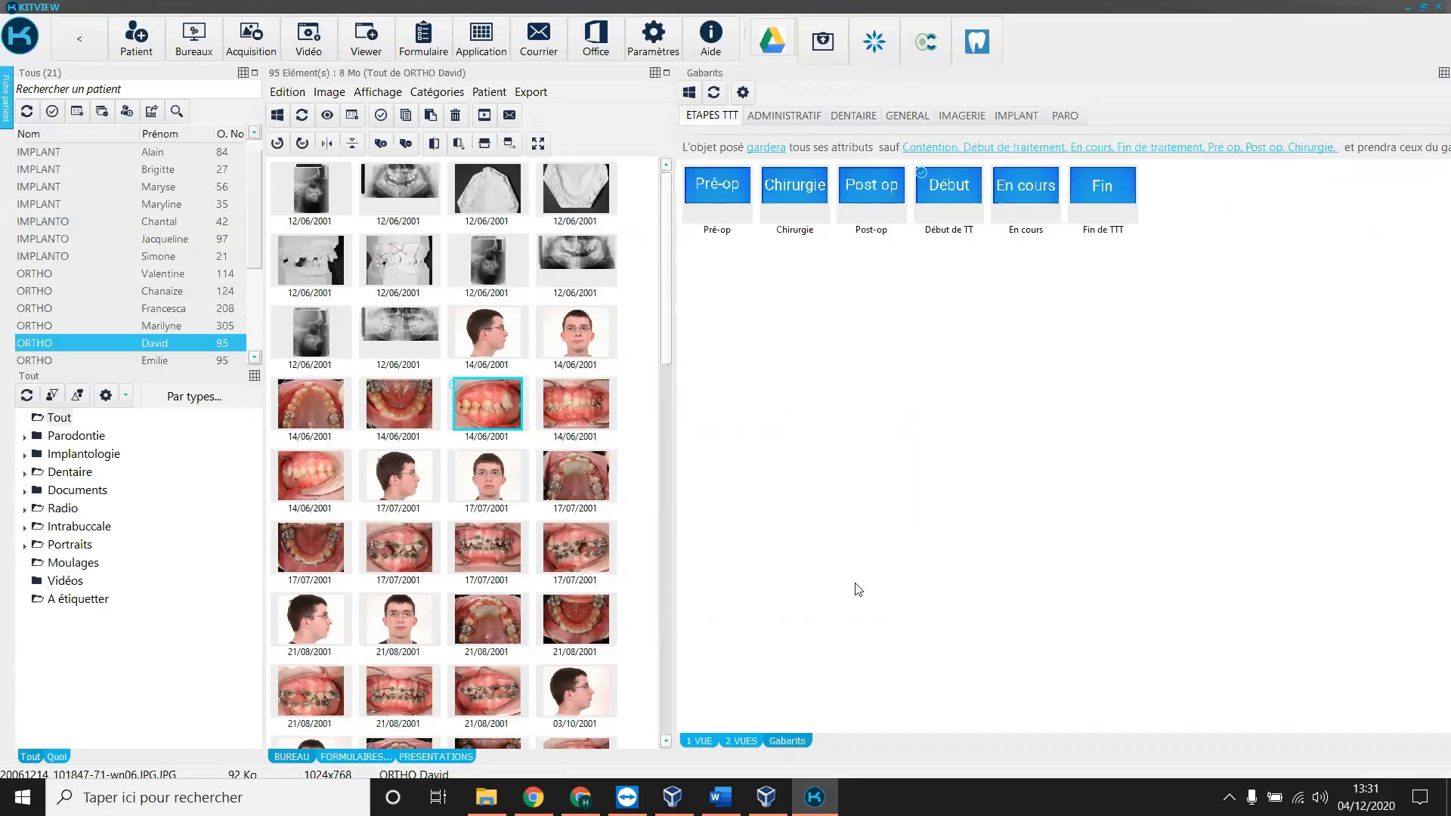
Open the second IMPLANT patient in the list and display the ADMINISTRATIF templates.
click(183, 159)
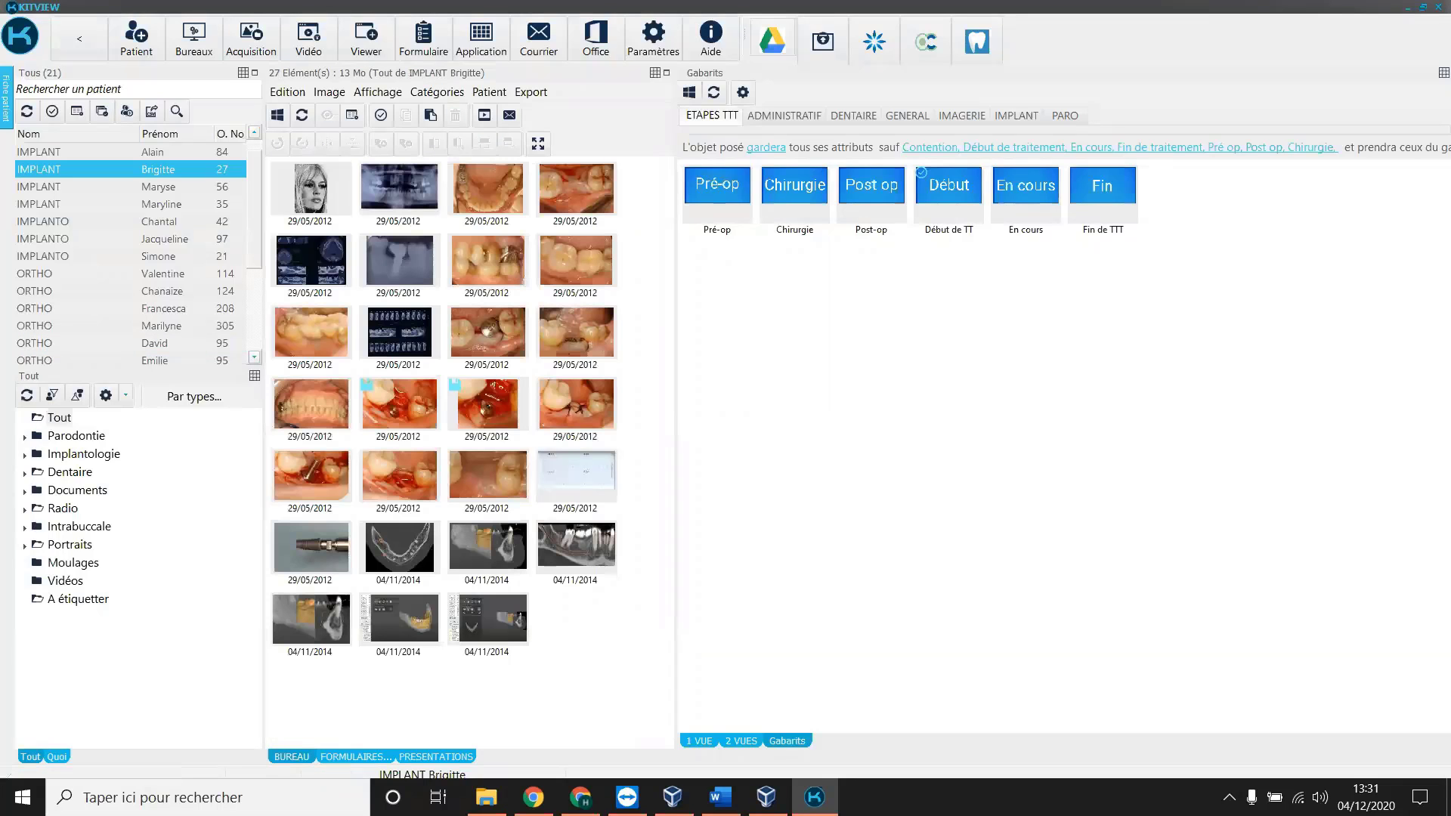
click(784, 115)
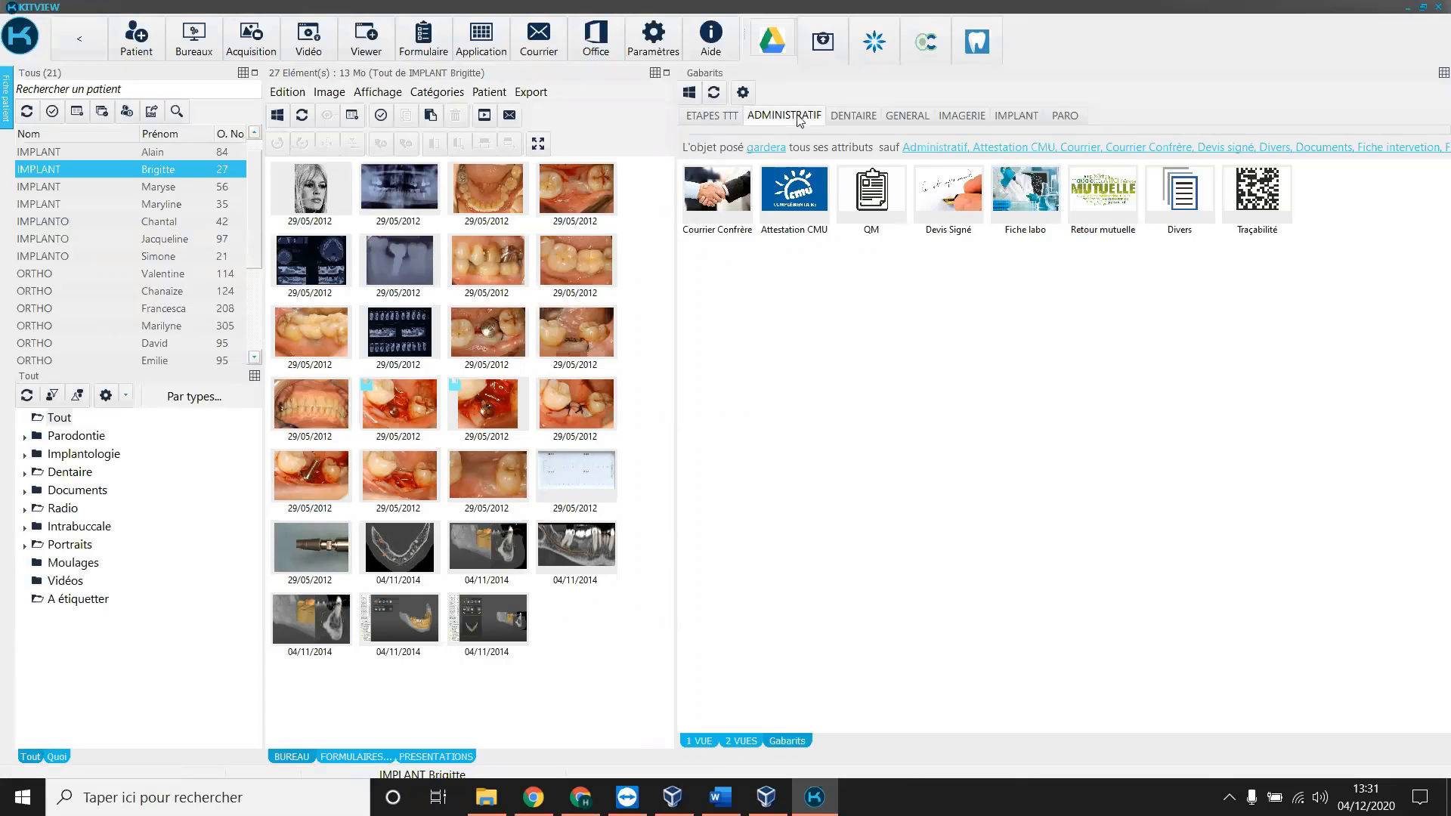
Open the media library settings and view the general administration options, including expert mode.
click(655, 47)
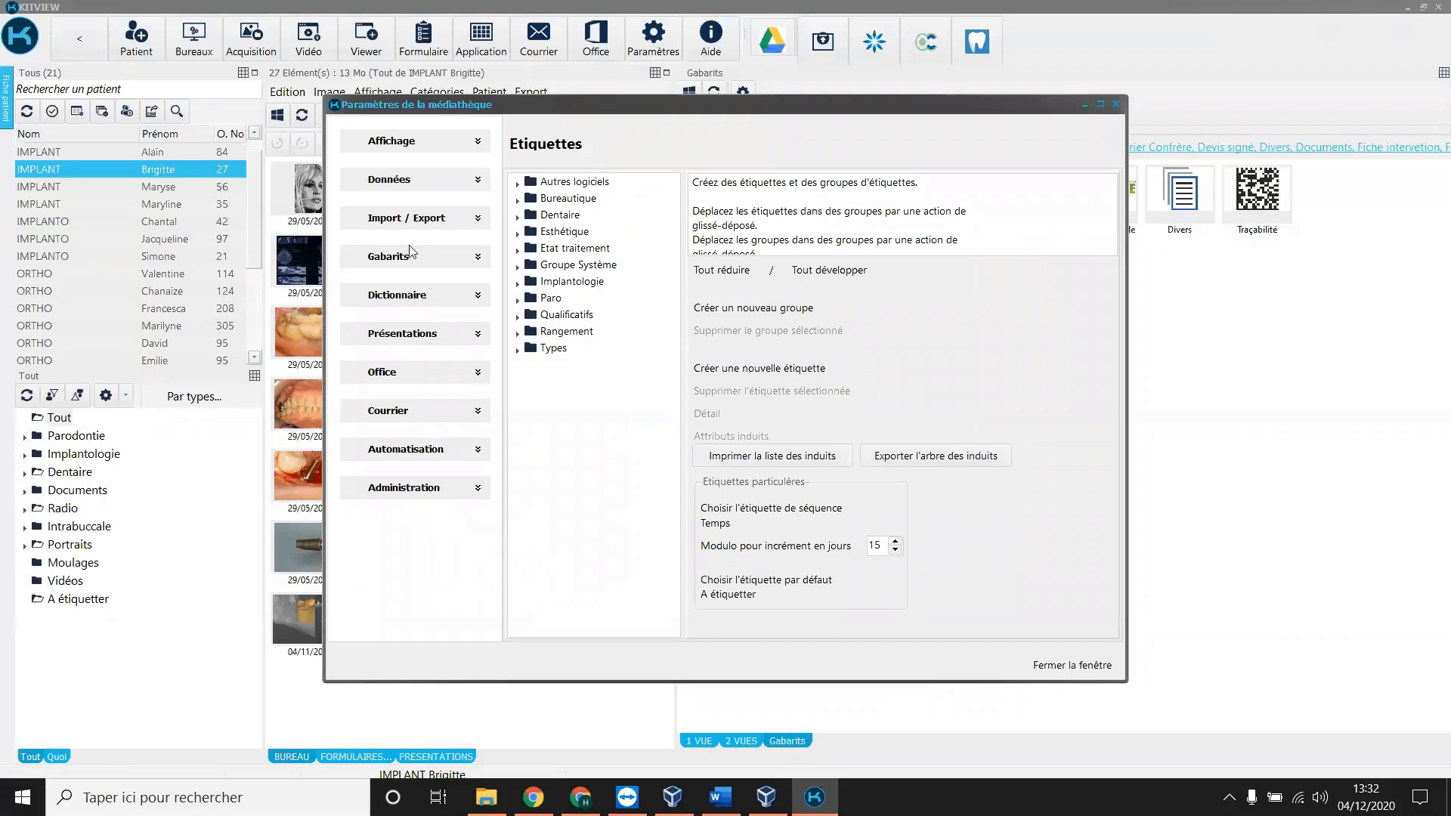
click(412, 490)
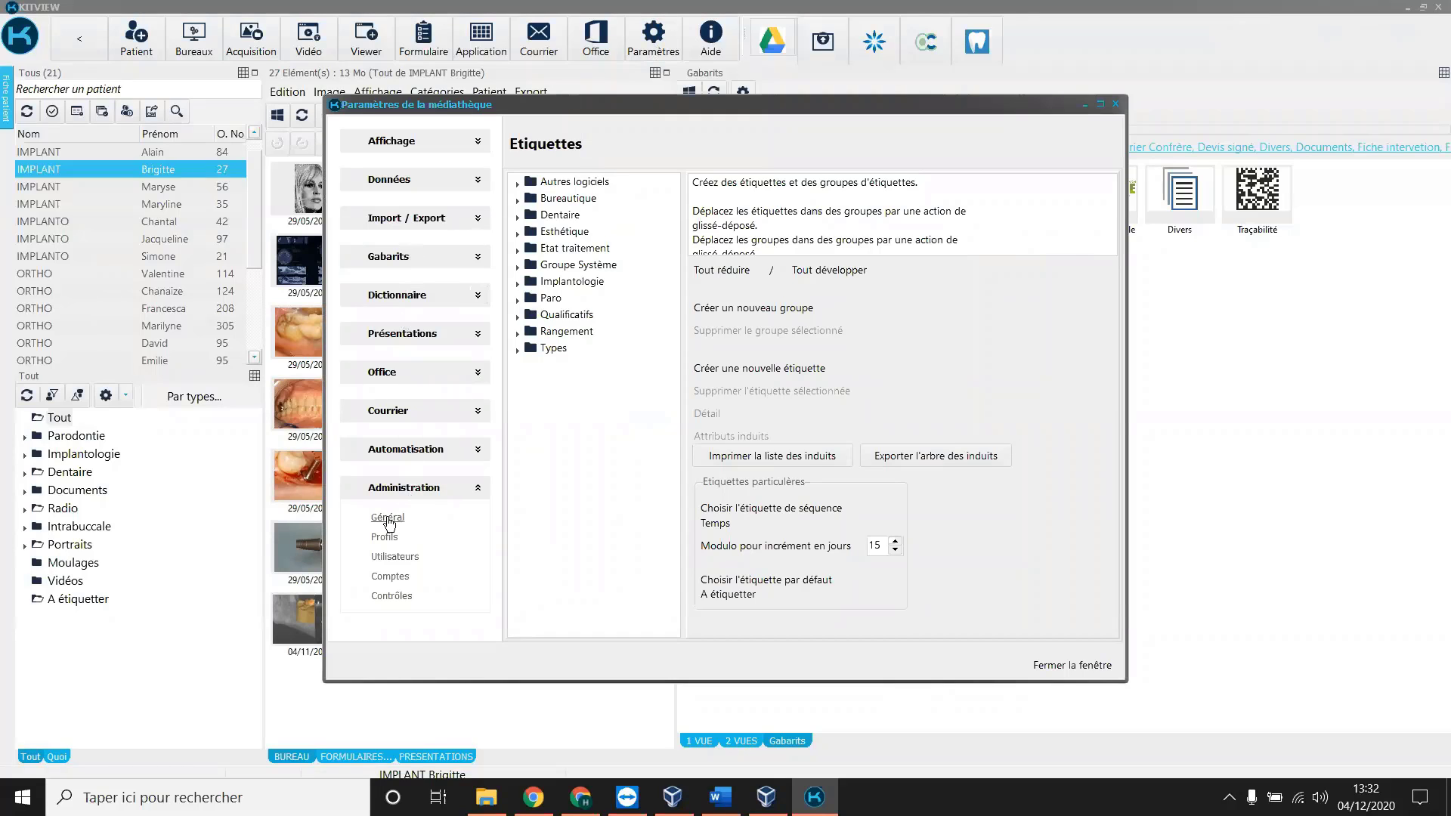
click(387, 519)
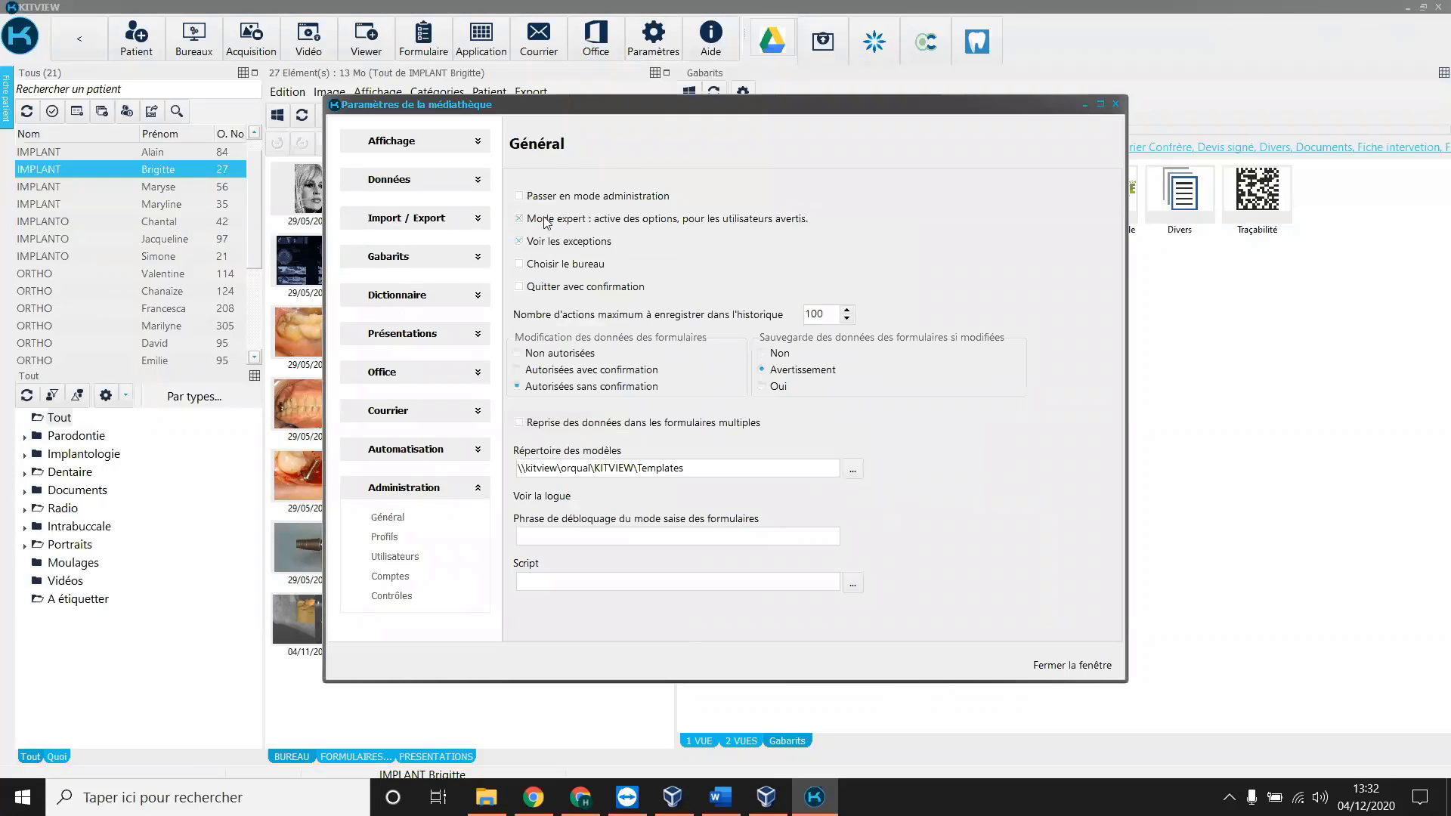
click(477, 490)
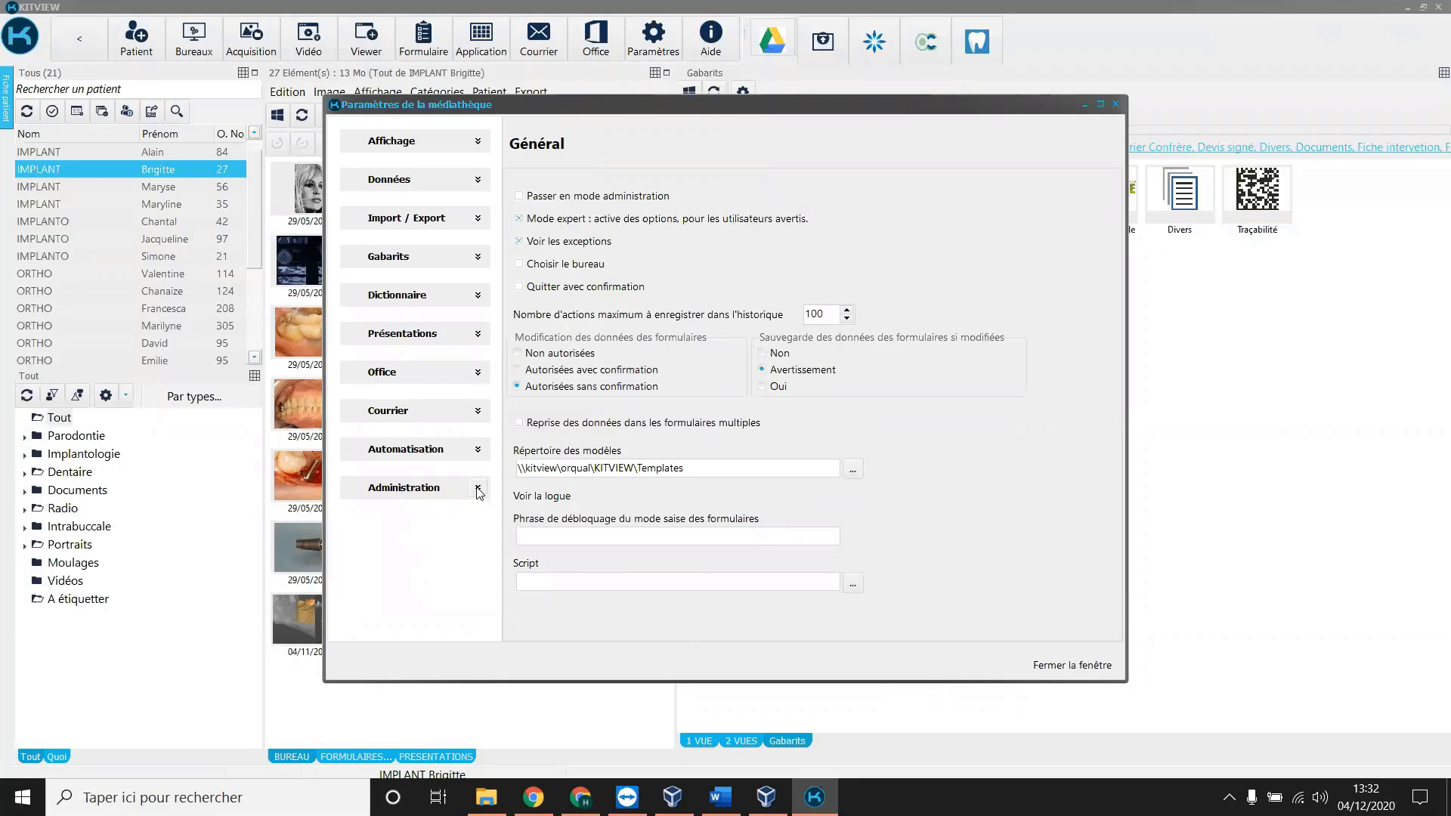
Expand all groups in the label dictionary, locate the Questionnaire médical label under Bureautique, and close the settings.
click(408, 303)
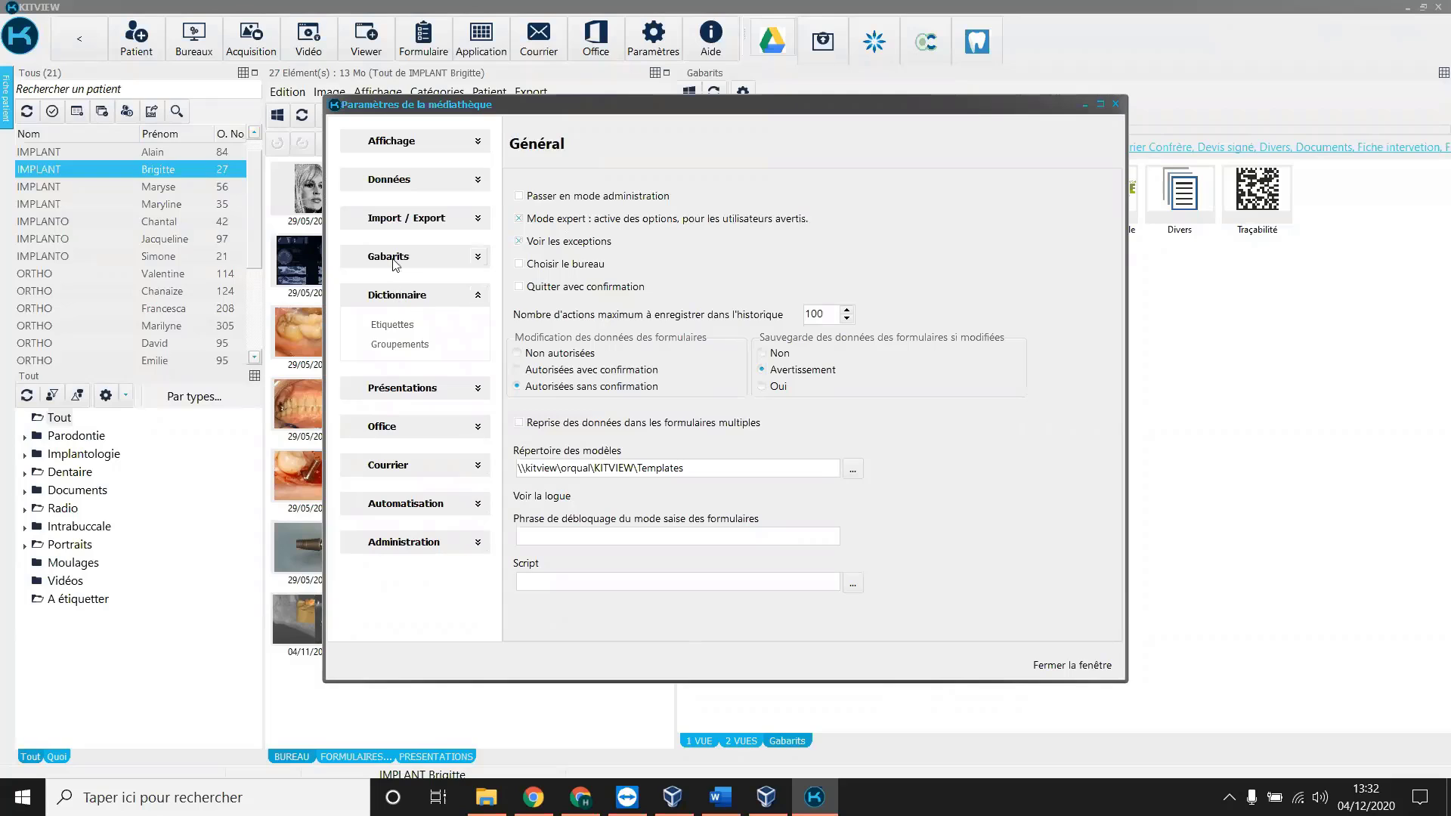
click(399, 329)
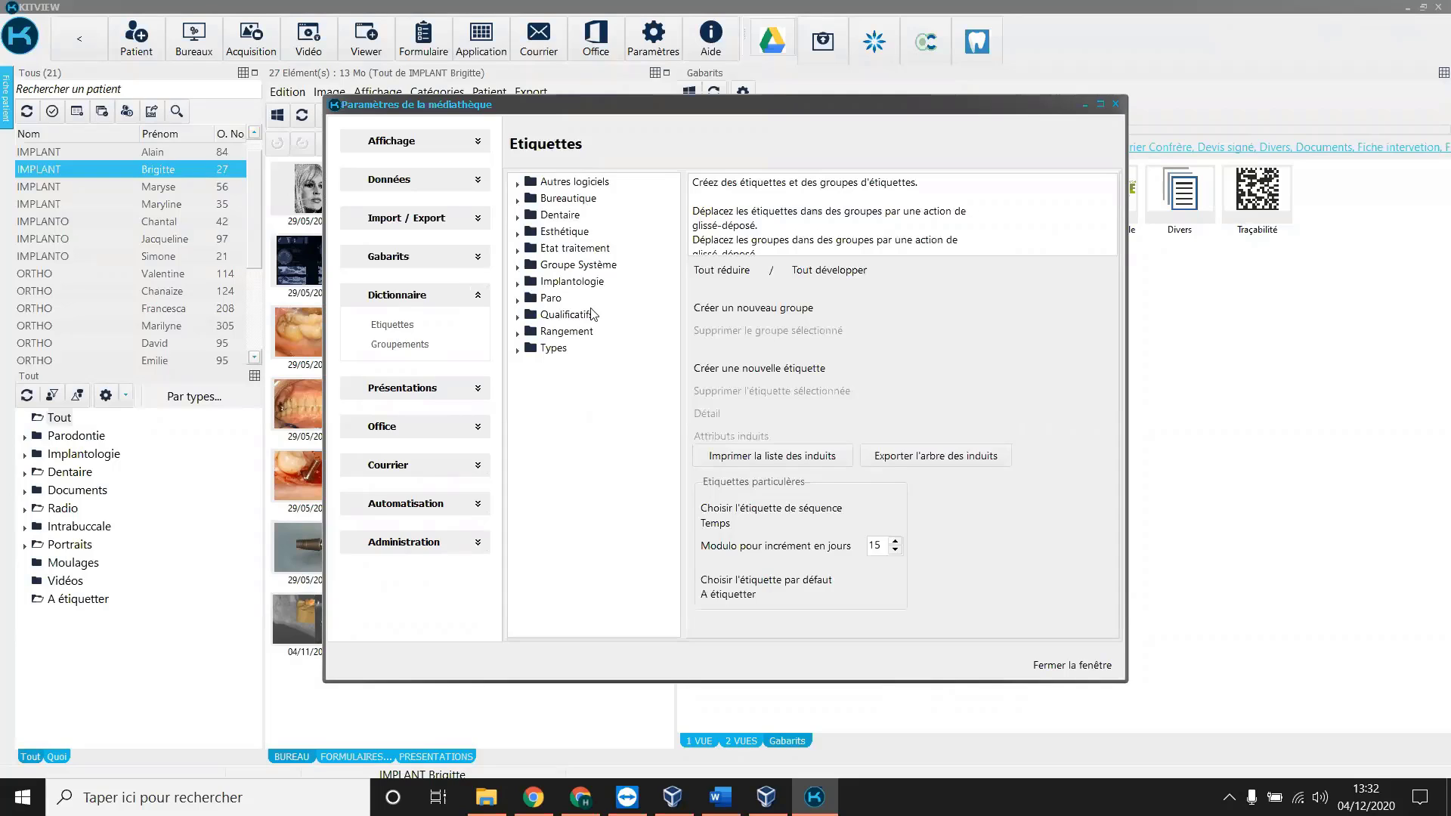
click(814, 270)
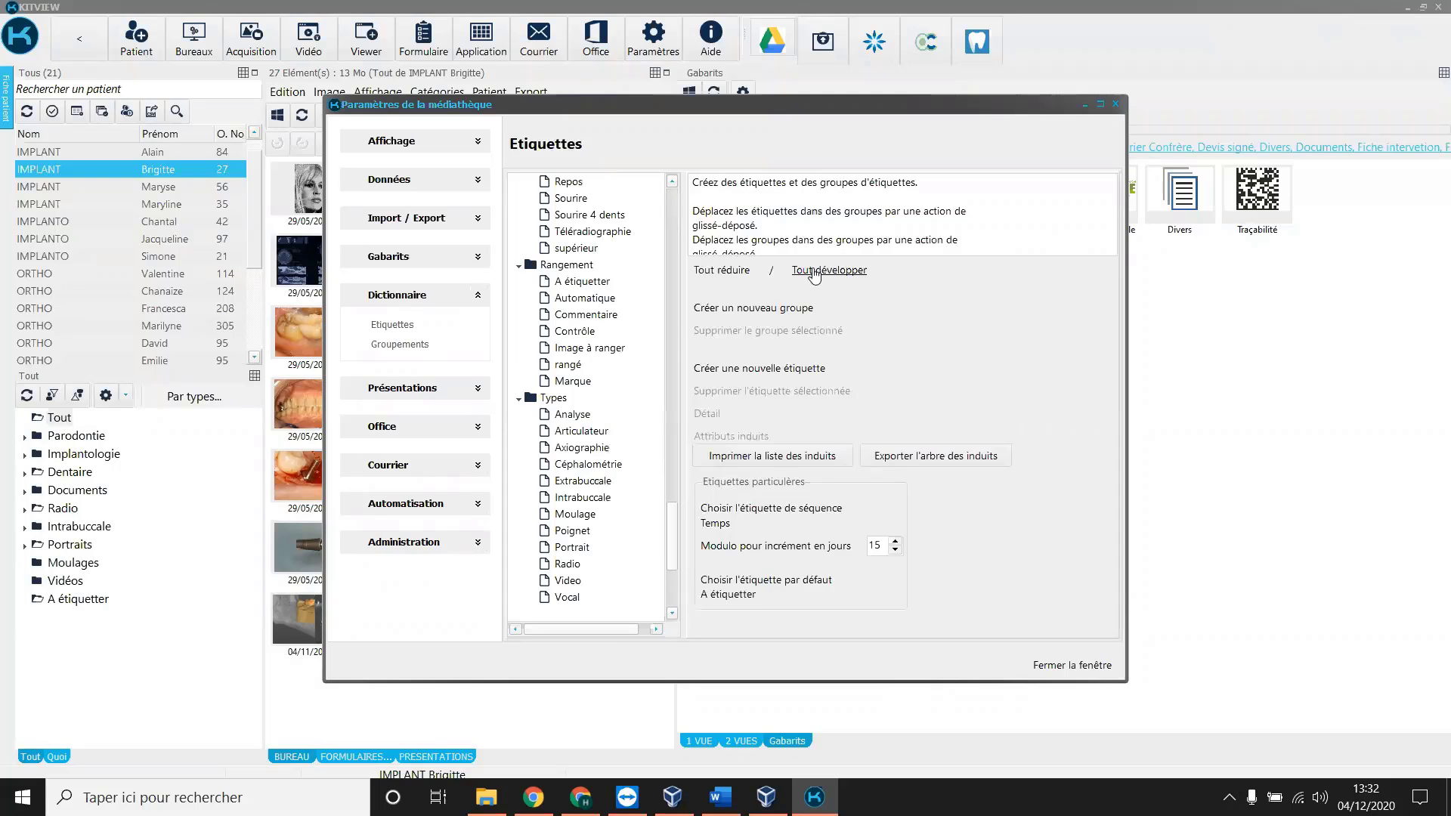
click(590, 331)
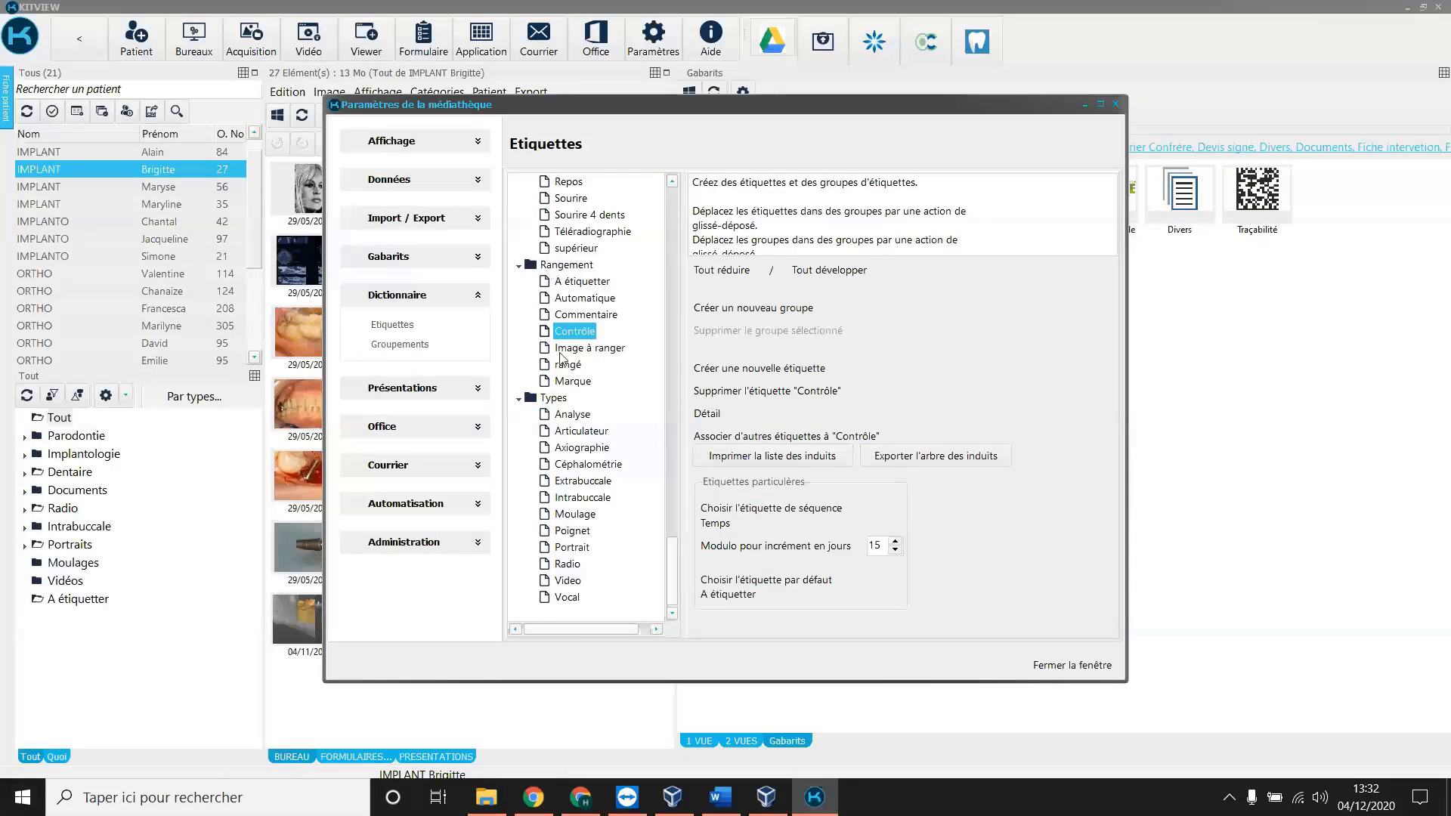
key(q)
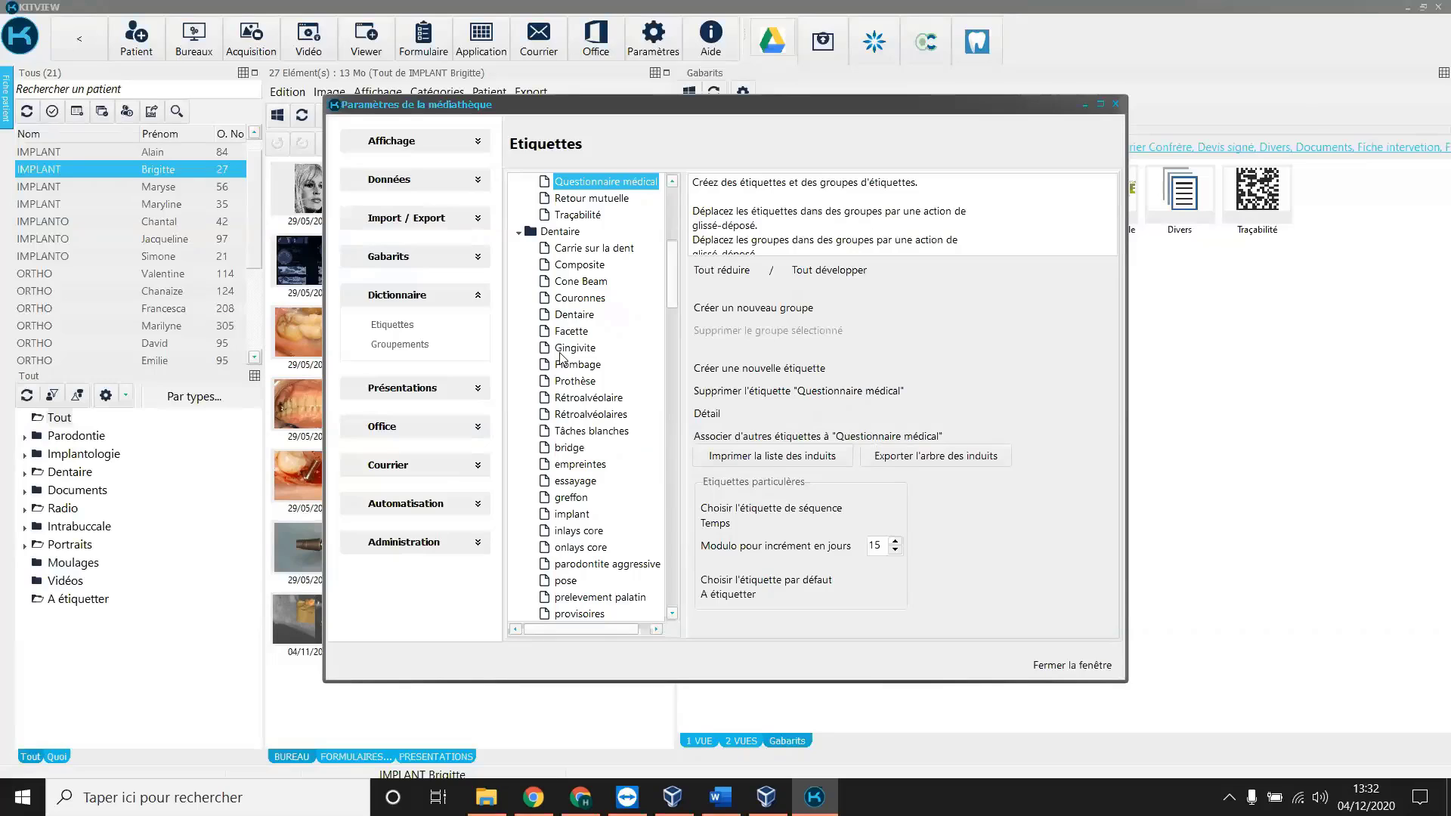
drag(671, 281, 673, 250)
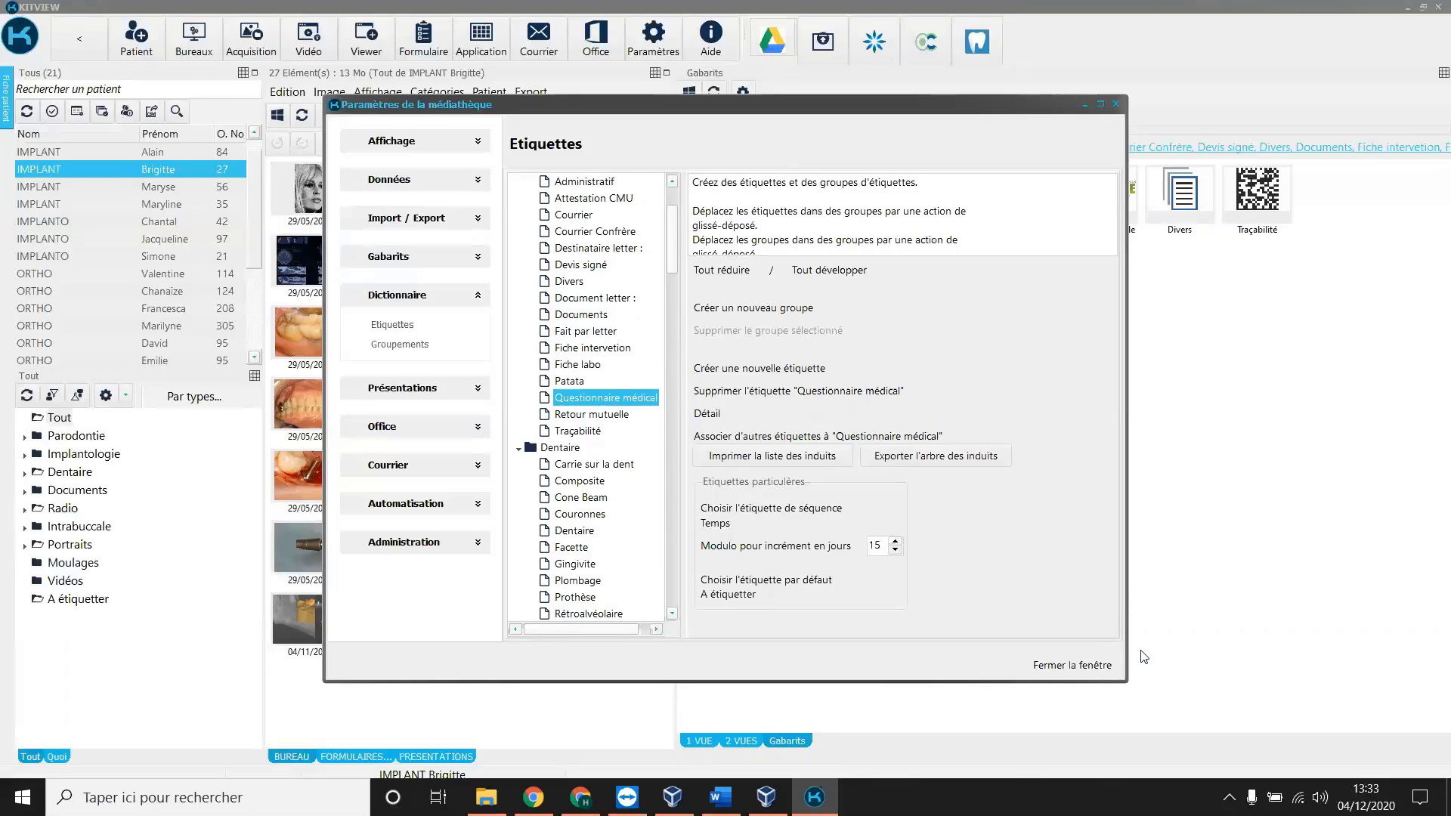
click(1076, 666)
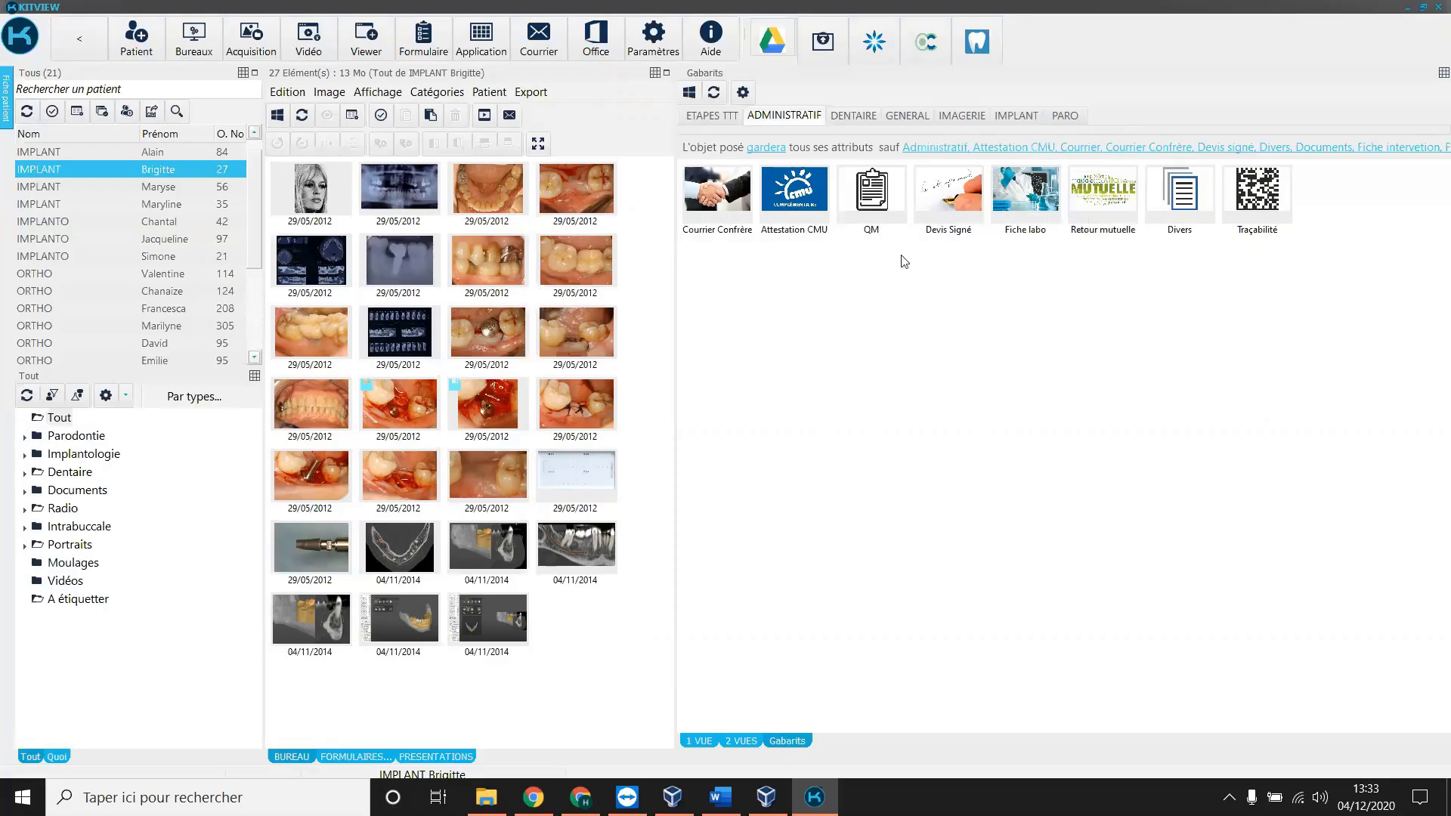
Create a new label named Covid in the Bureautique group of the label dictionary and select it.
click(654, 37)
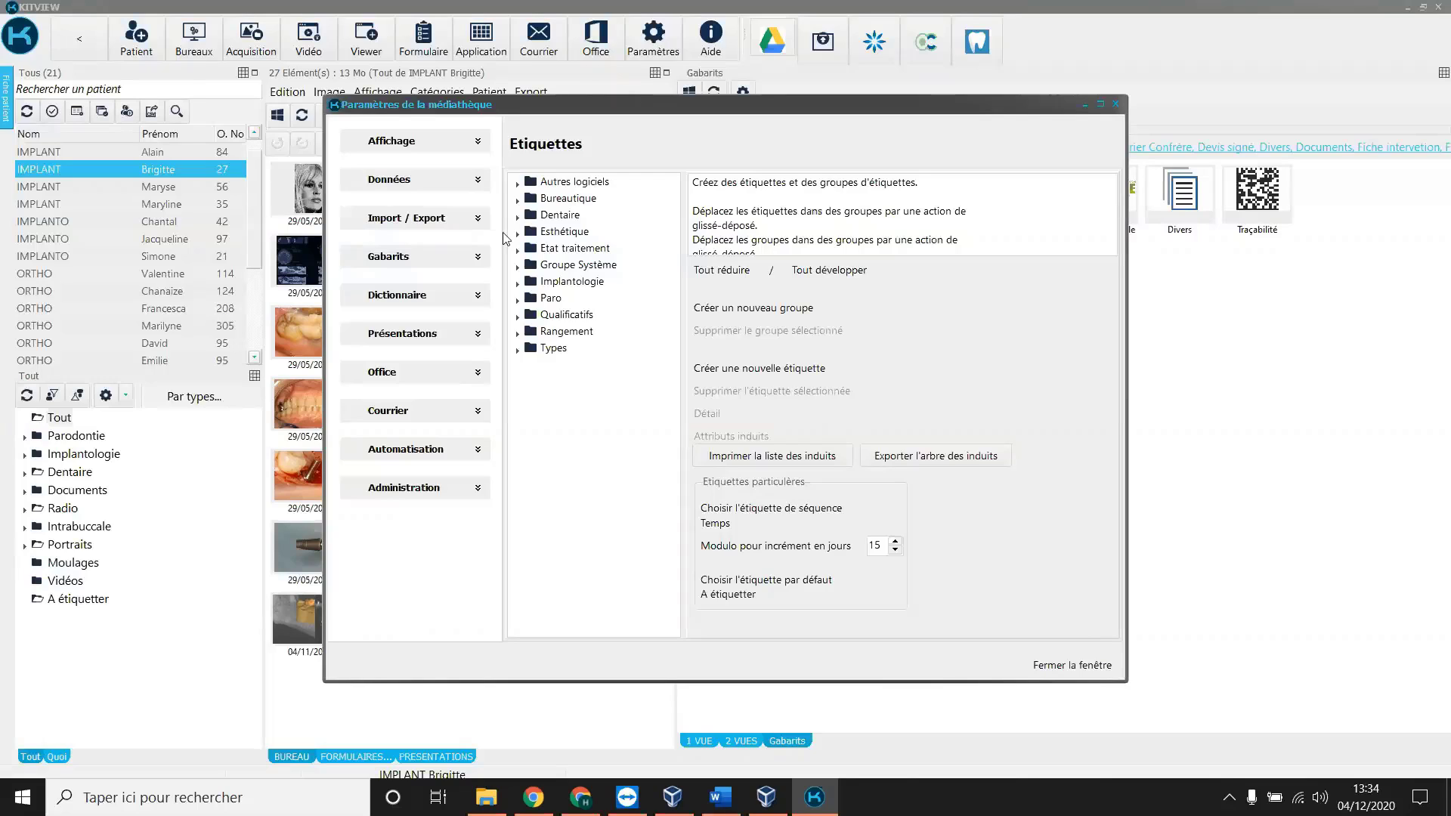
click(840, 272)
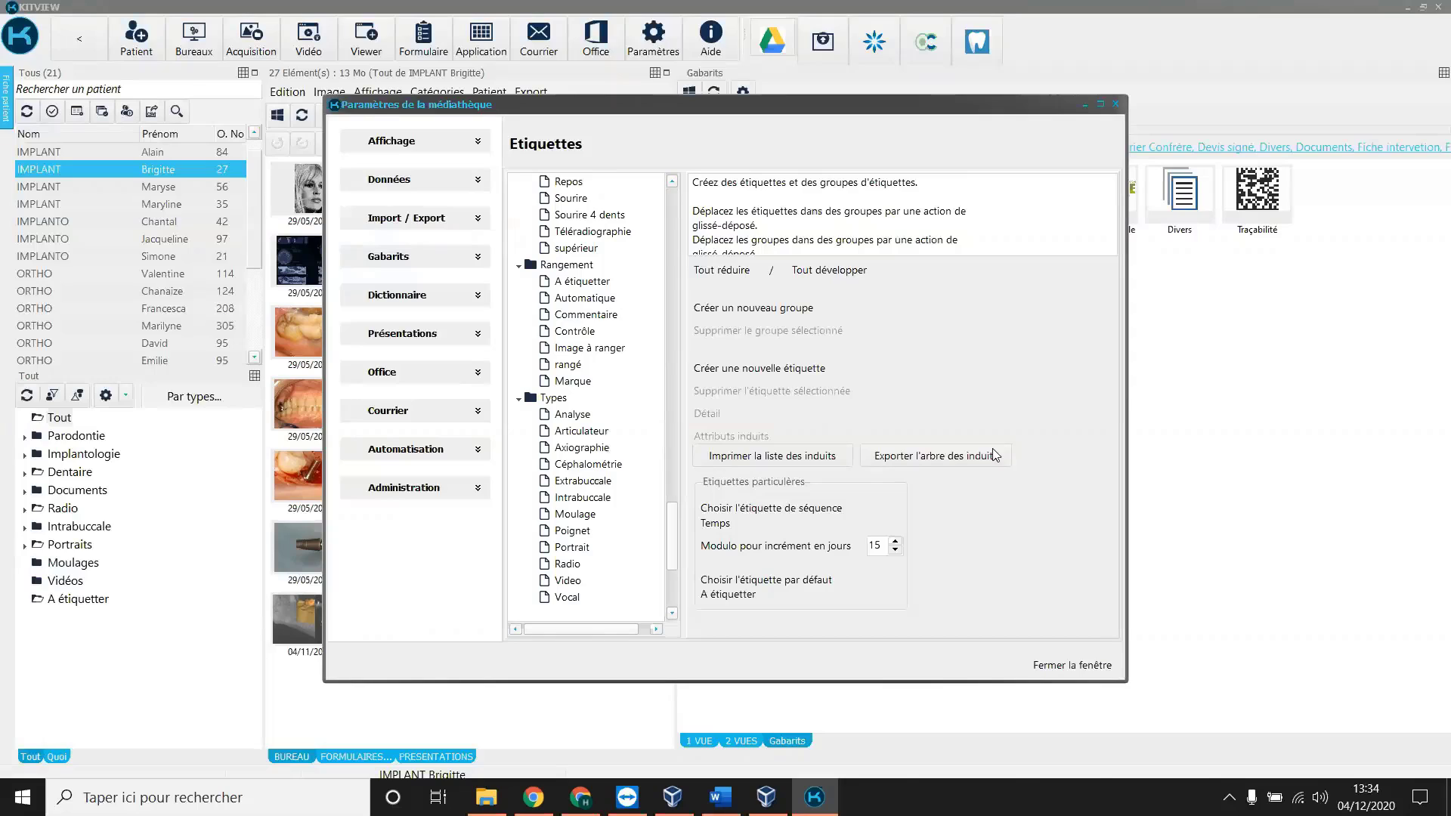
click(554, 349)
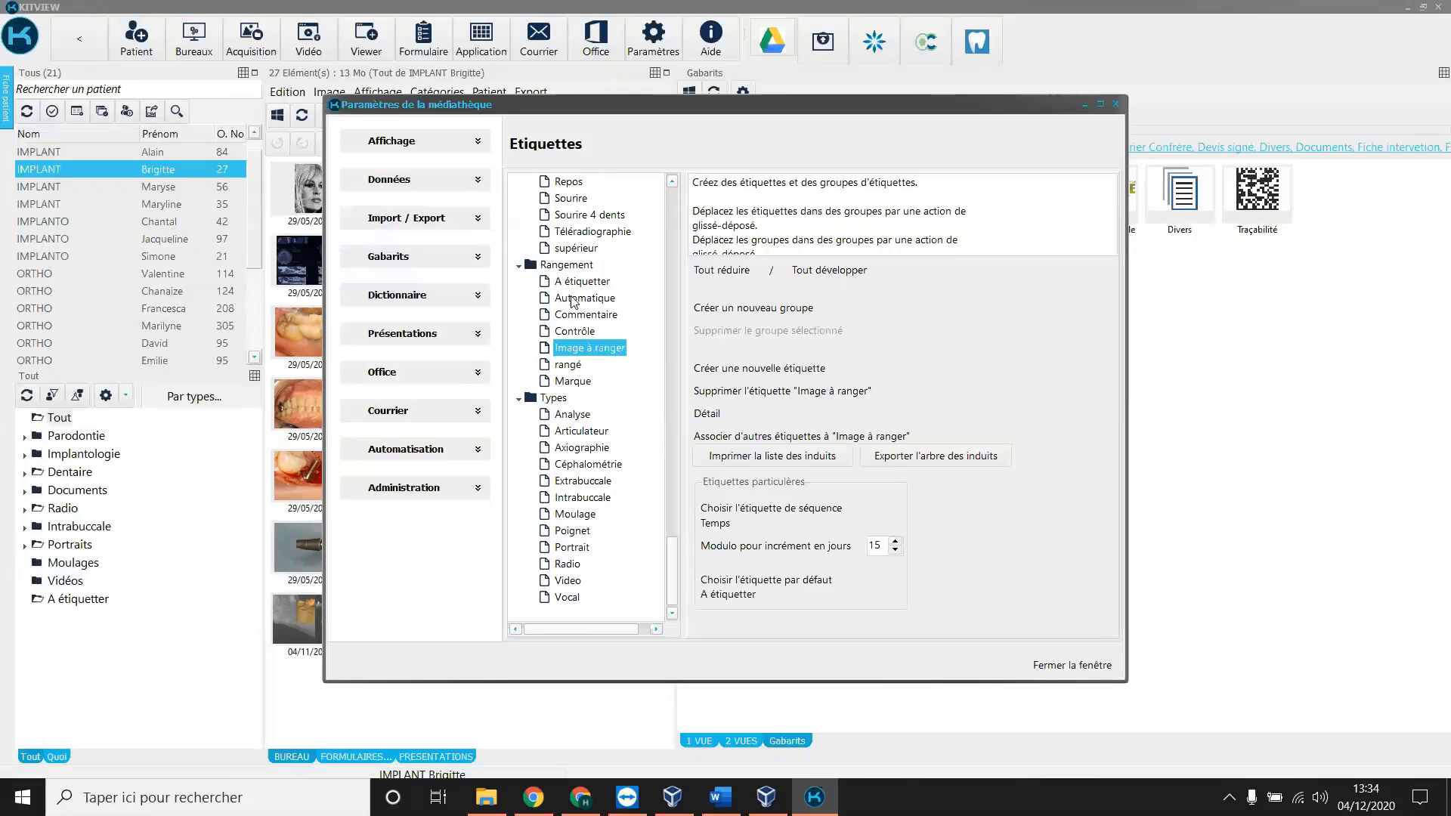
text(cou)
scroll(579, 297, up, 3)
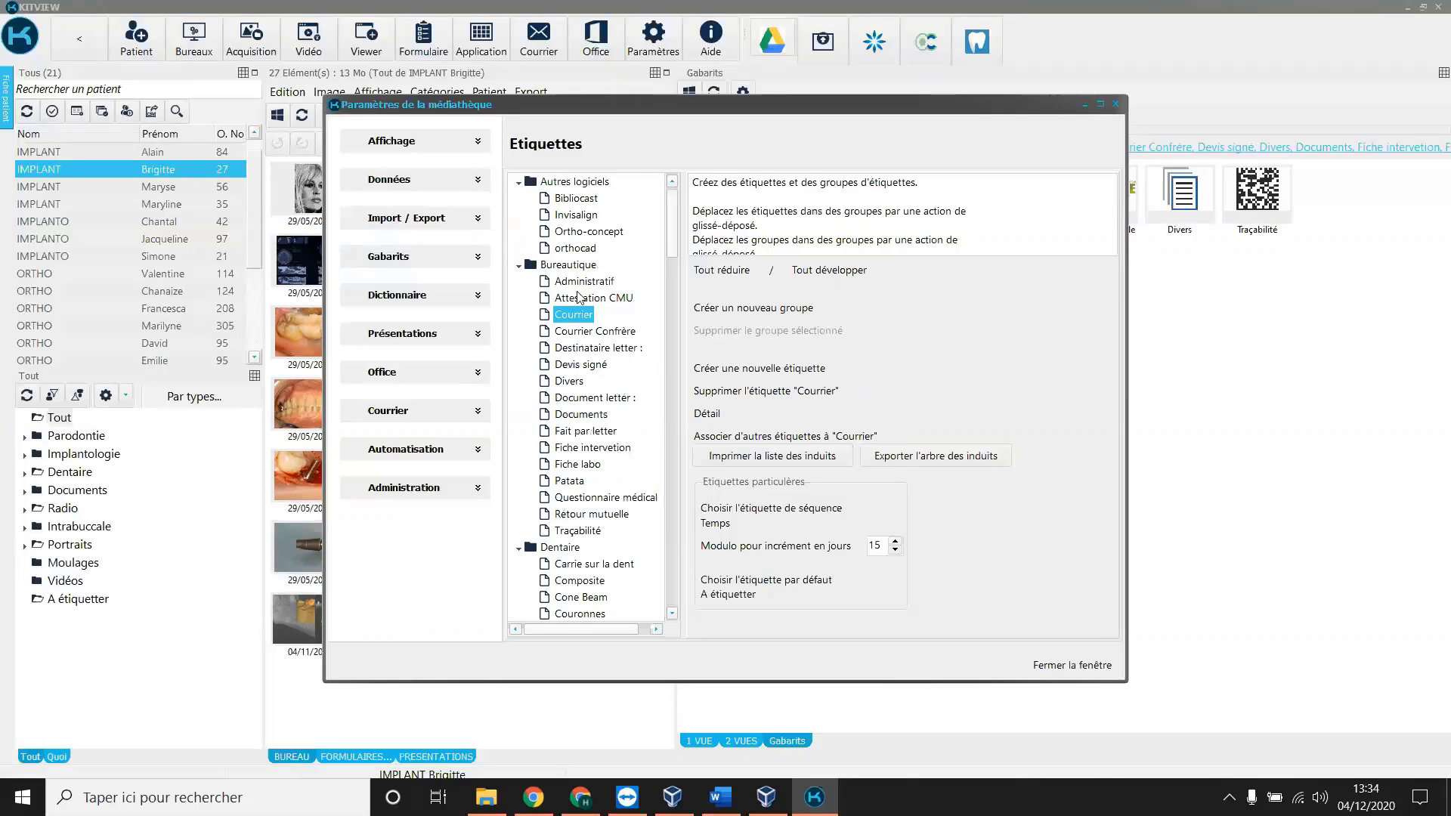
click(576, 269)
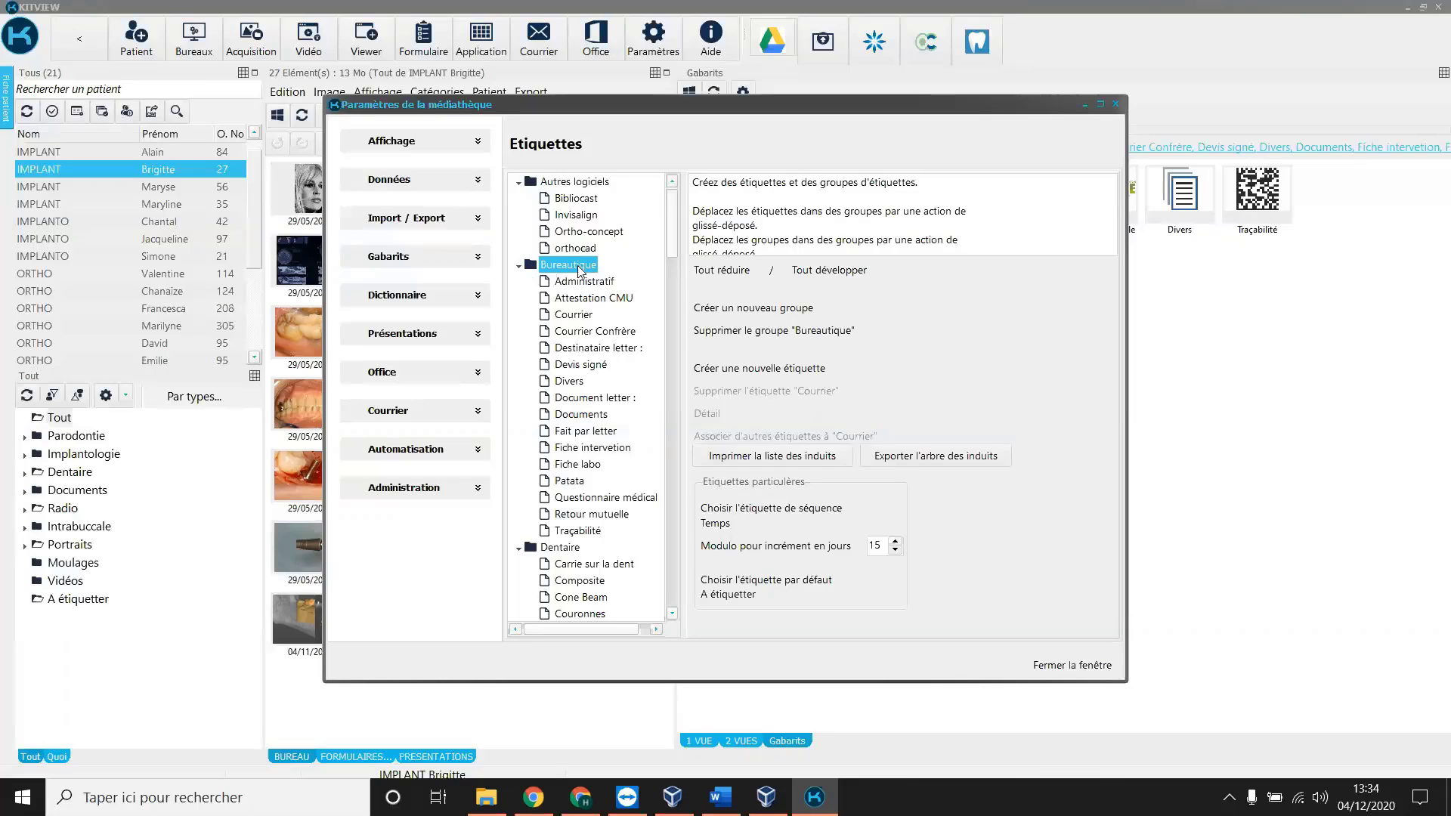
click(735, 369)
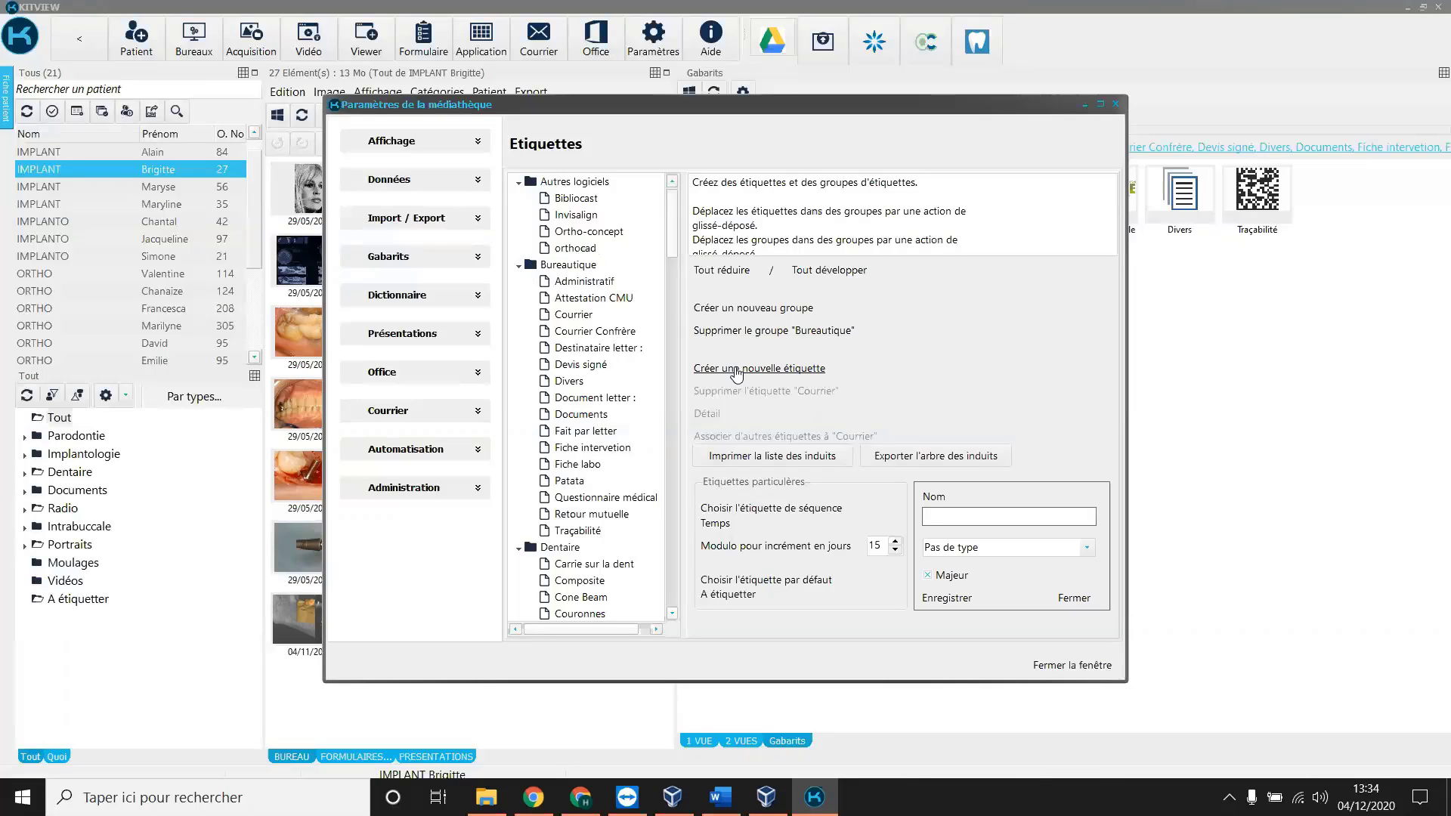
text(Covid)
click(948, 599)
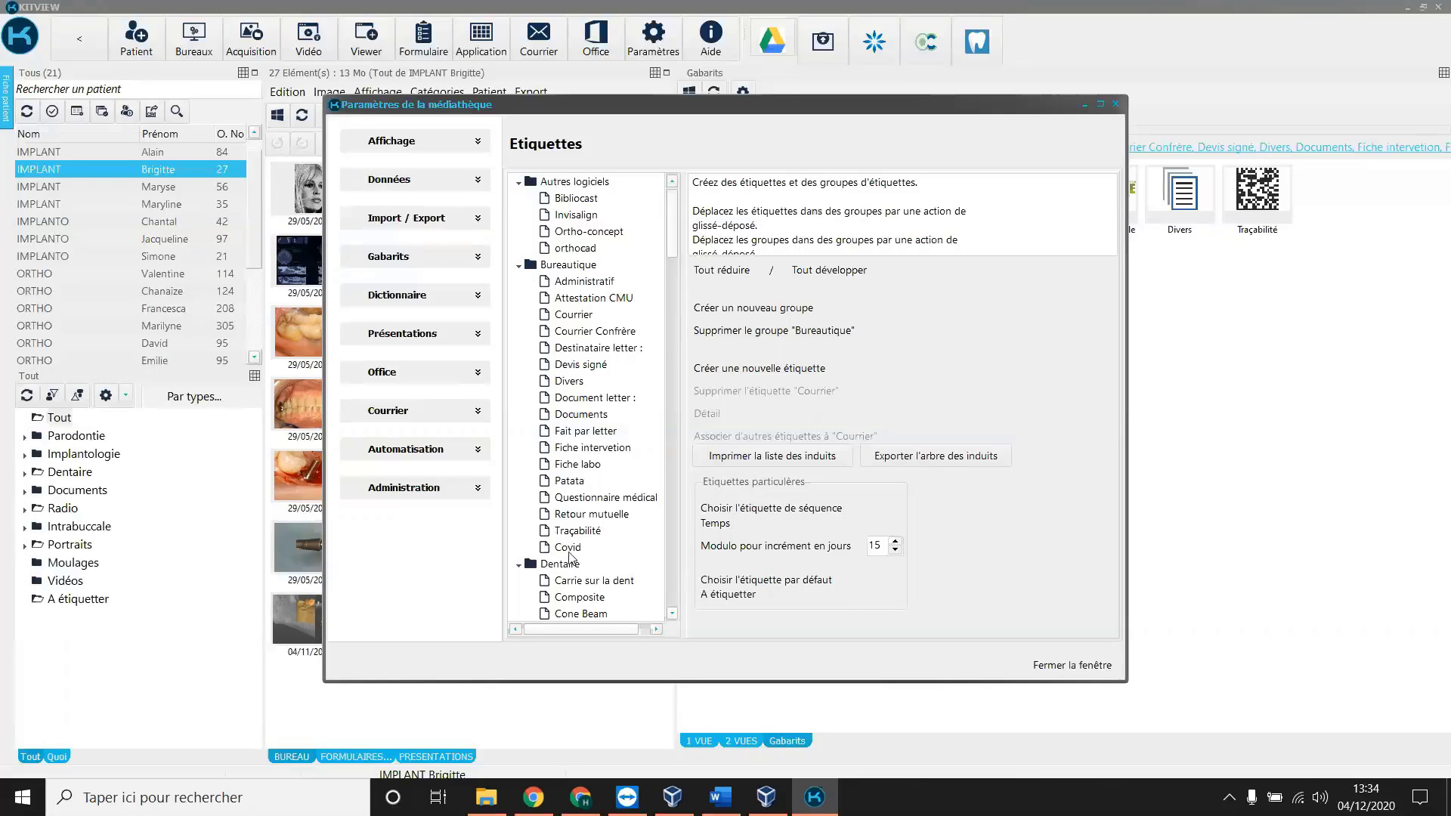
click(576, 549)
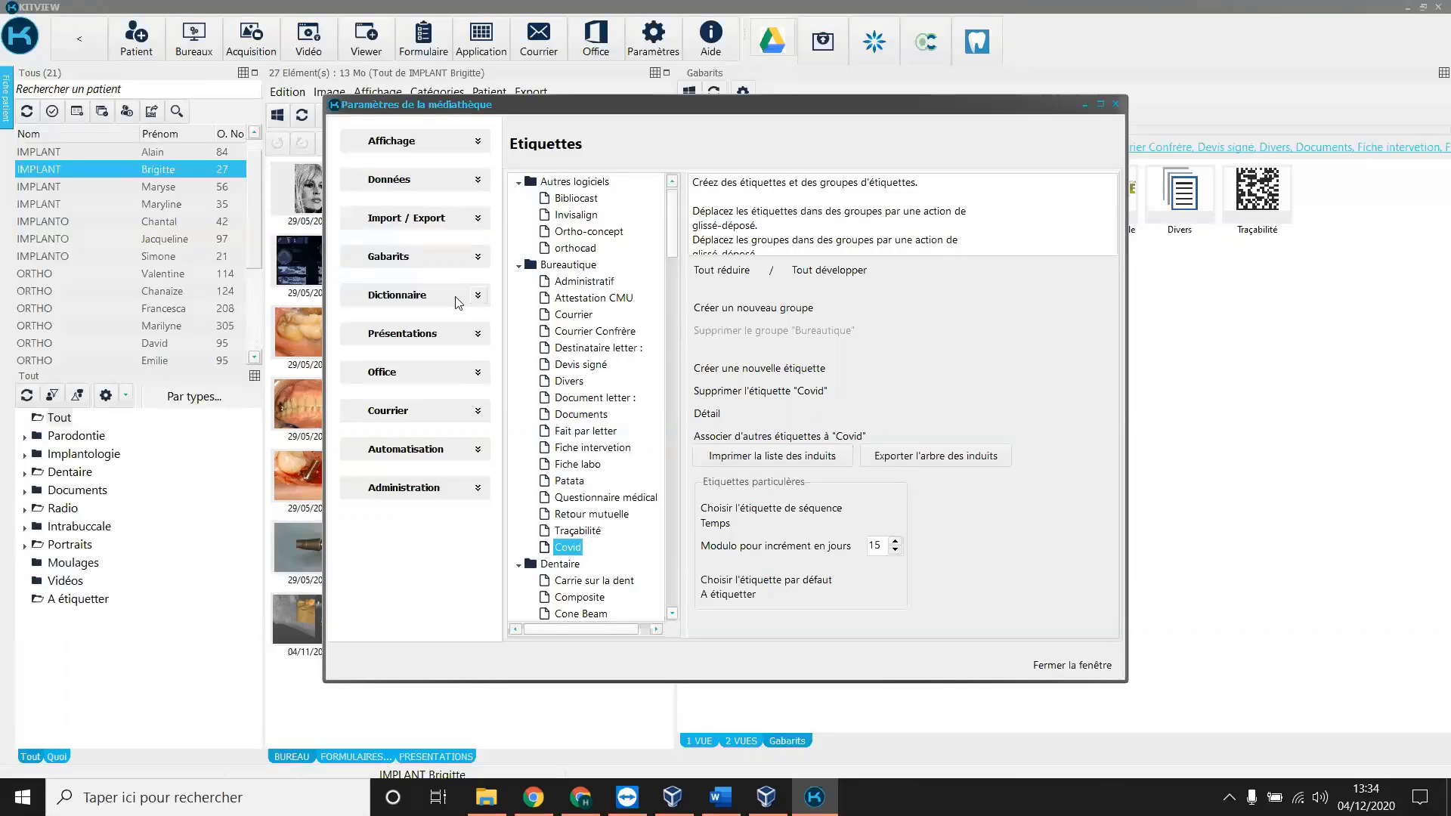
Start a new template in the toolbox's ADMINISTRATIF category and assign it the Administratif, Questionnaire médical and Covid labels.
click(425, 263)
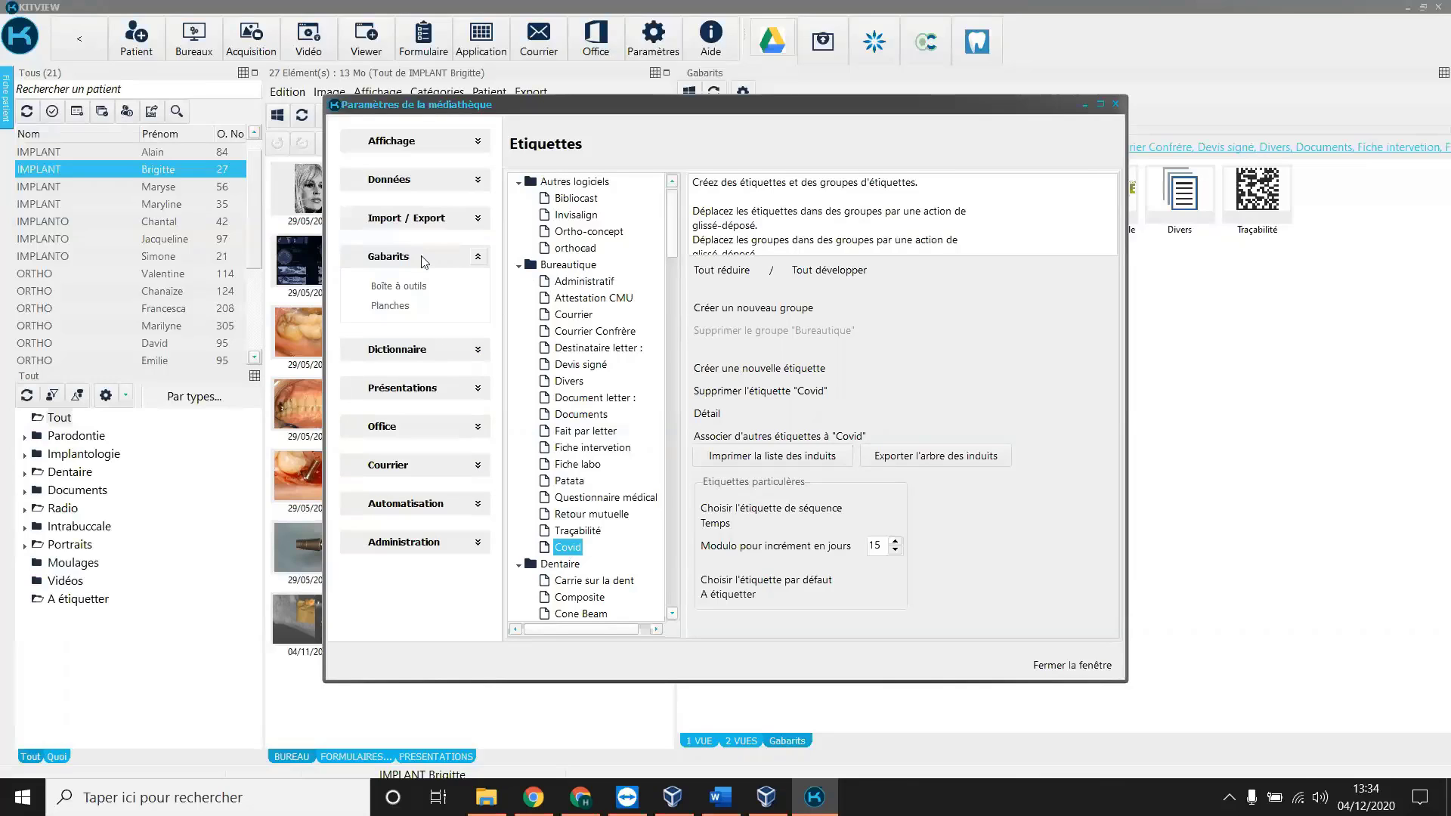
click(397, 288)
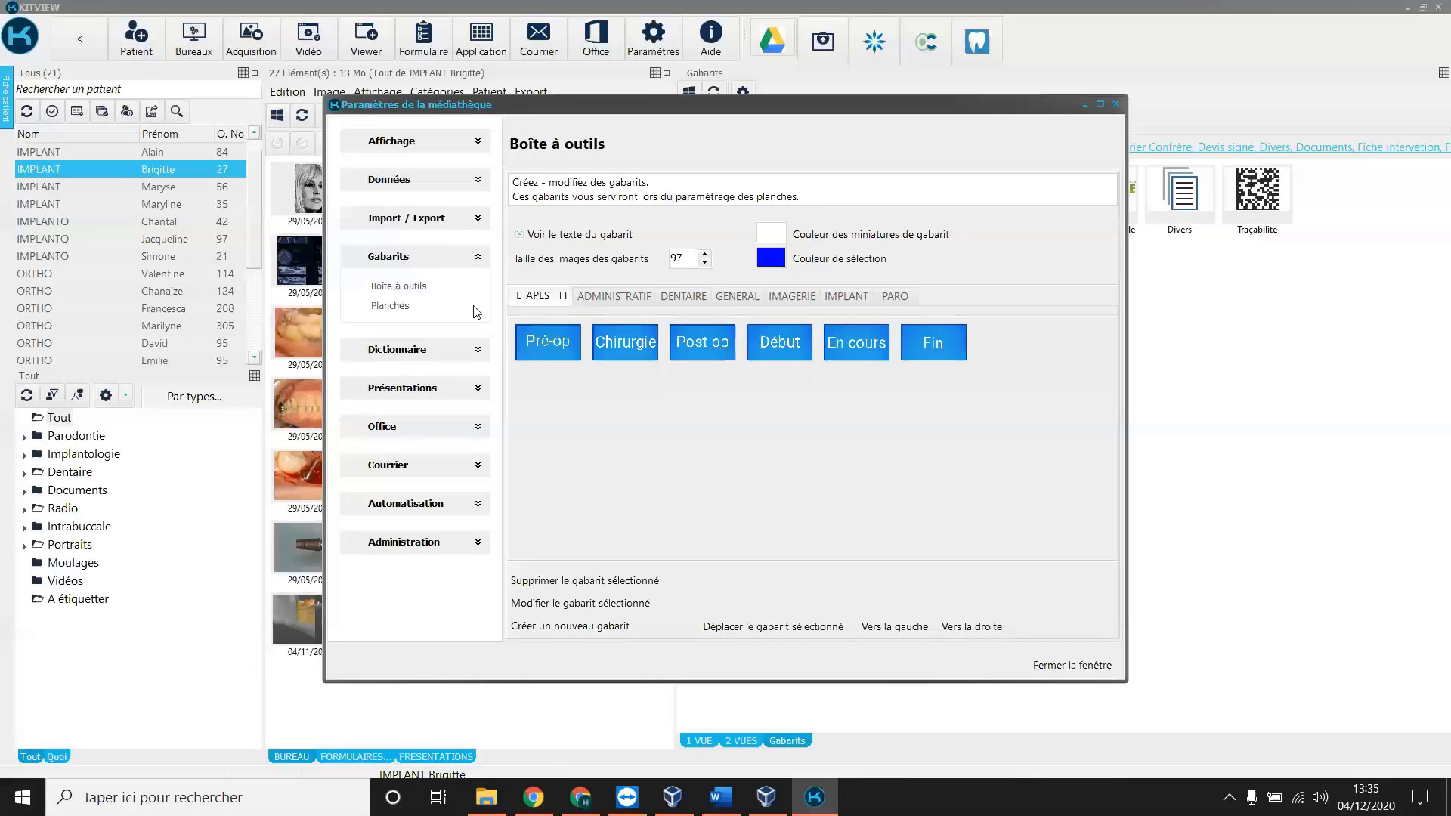
click(614, 296)
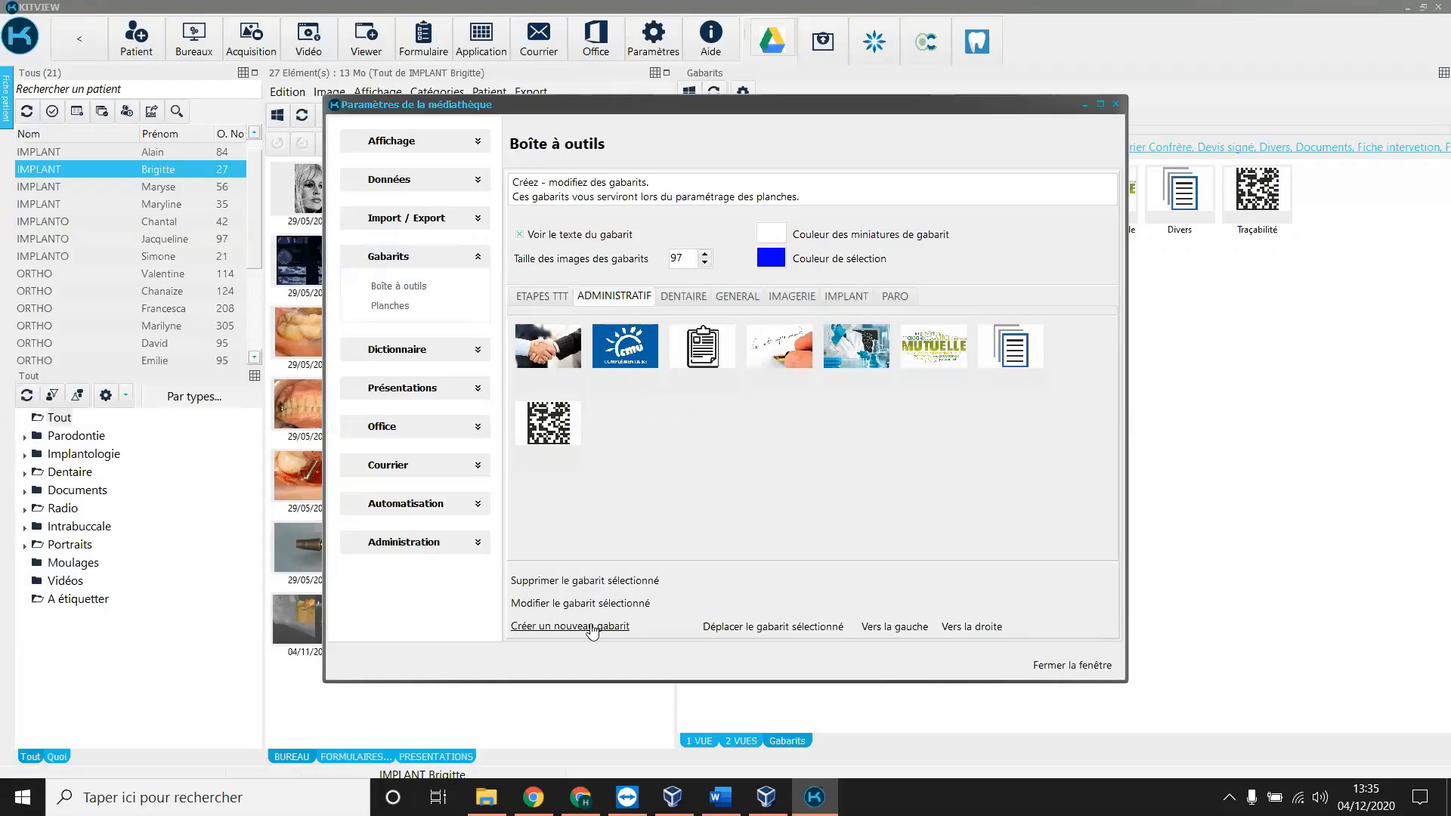
click(592, 628)
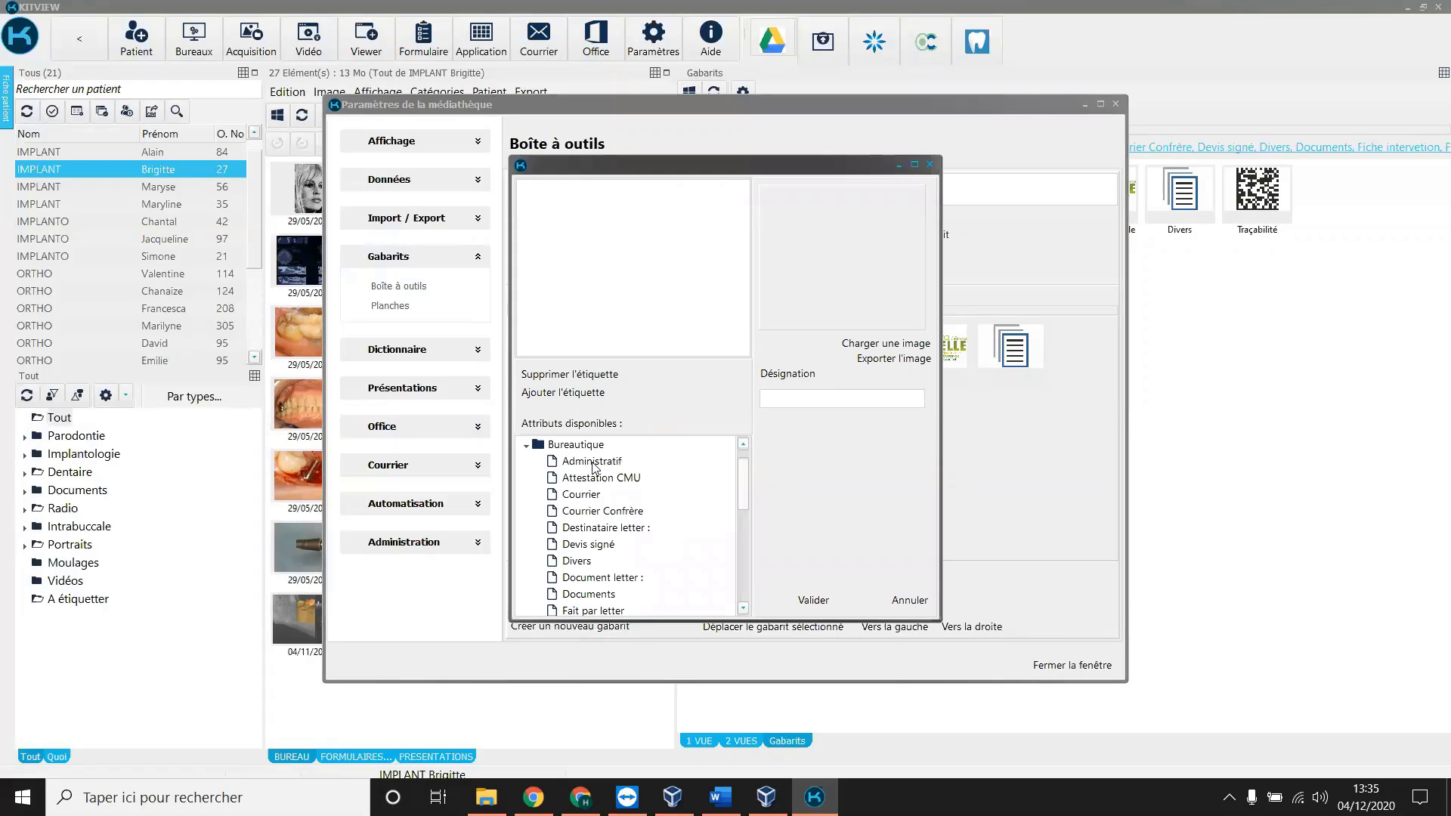
double_click(592, 462)
scroll(595, 476, down, 4)
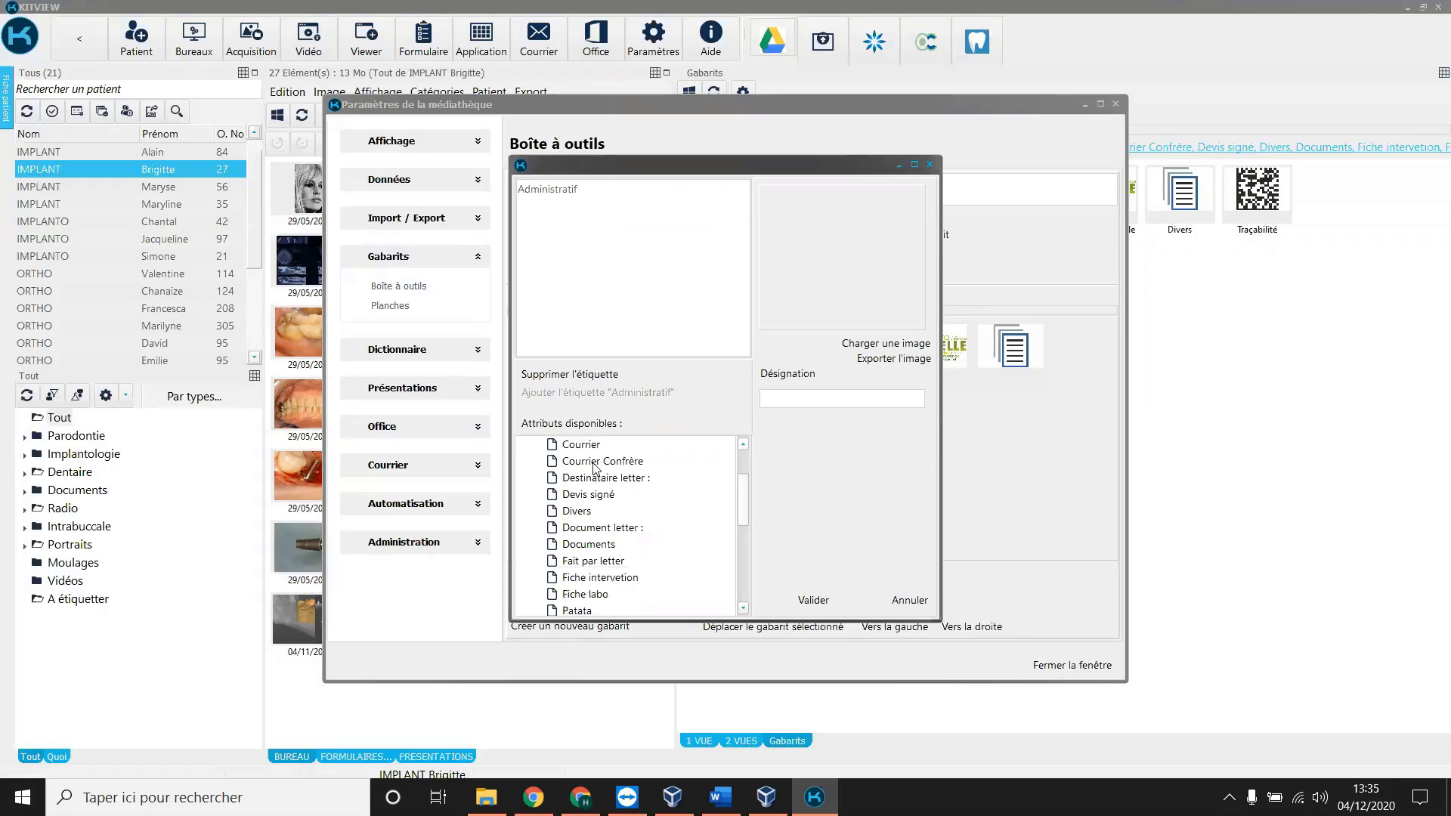
double_click(595, 479)
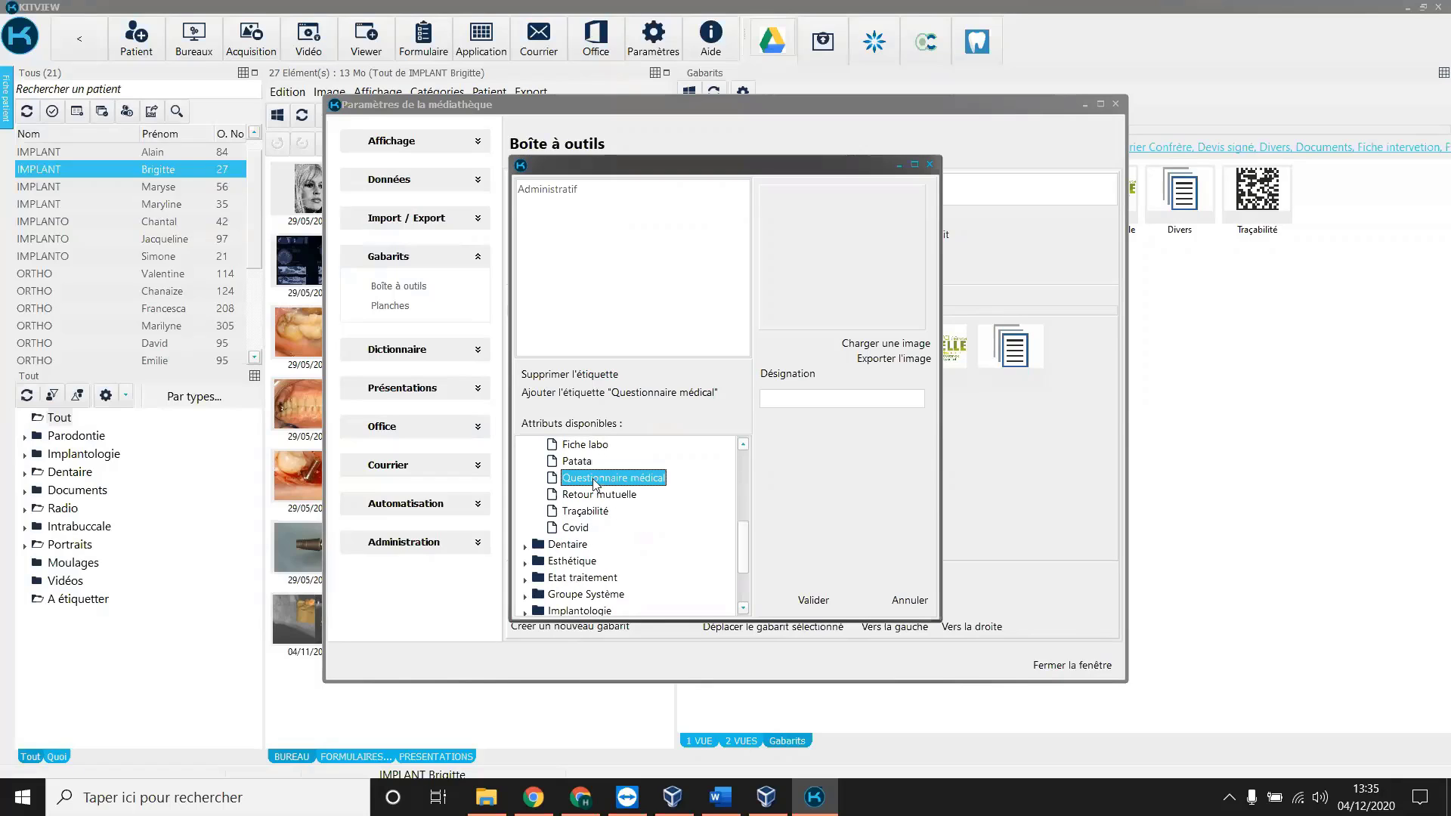
click(570, 531)
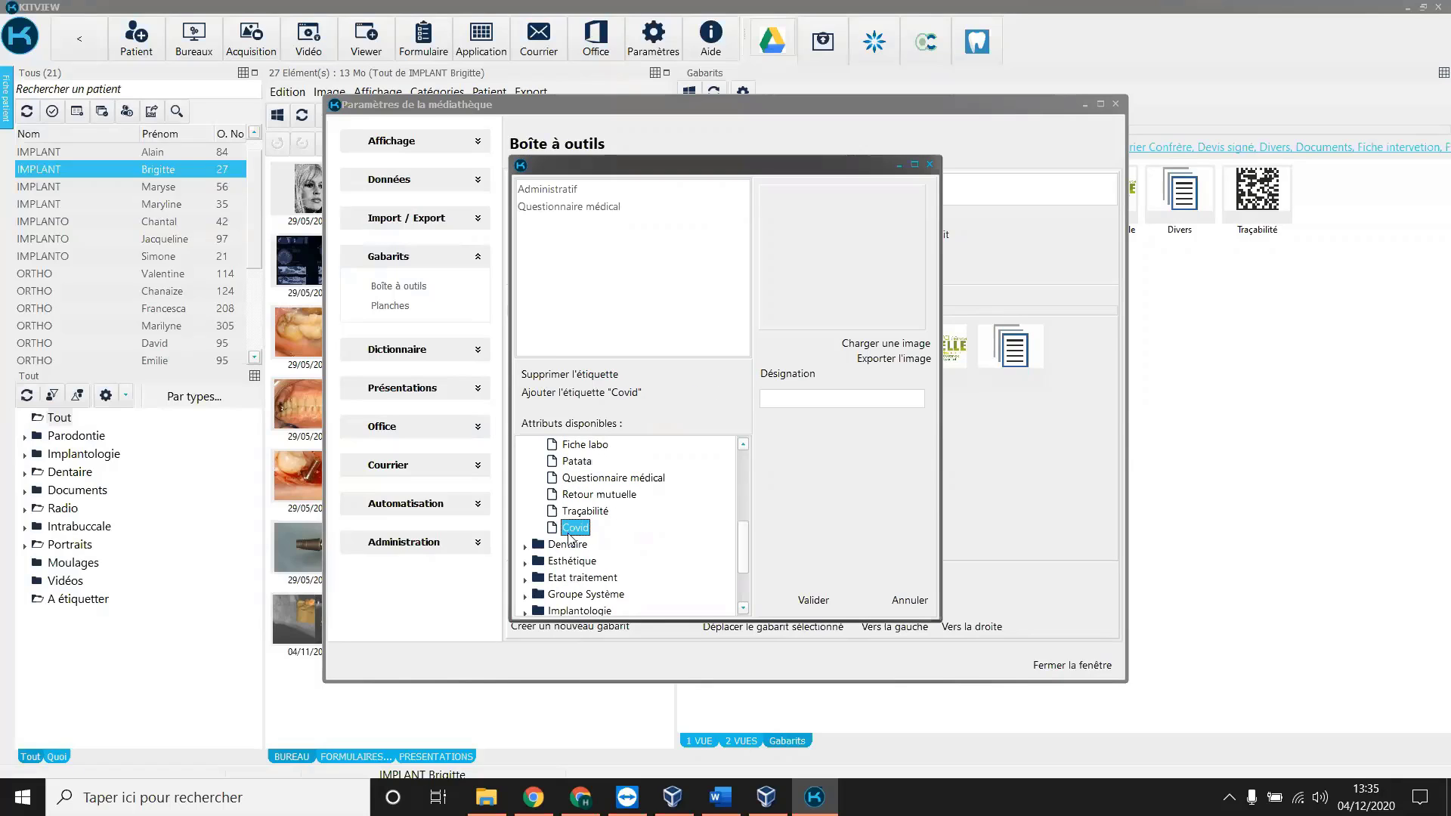
double_click(571, 531)
Name the new template QM Covid and load 3.jpg as its image.
click(804, 392)
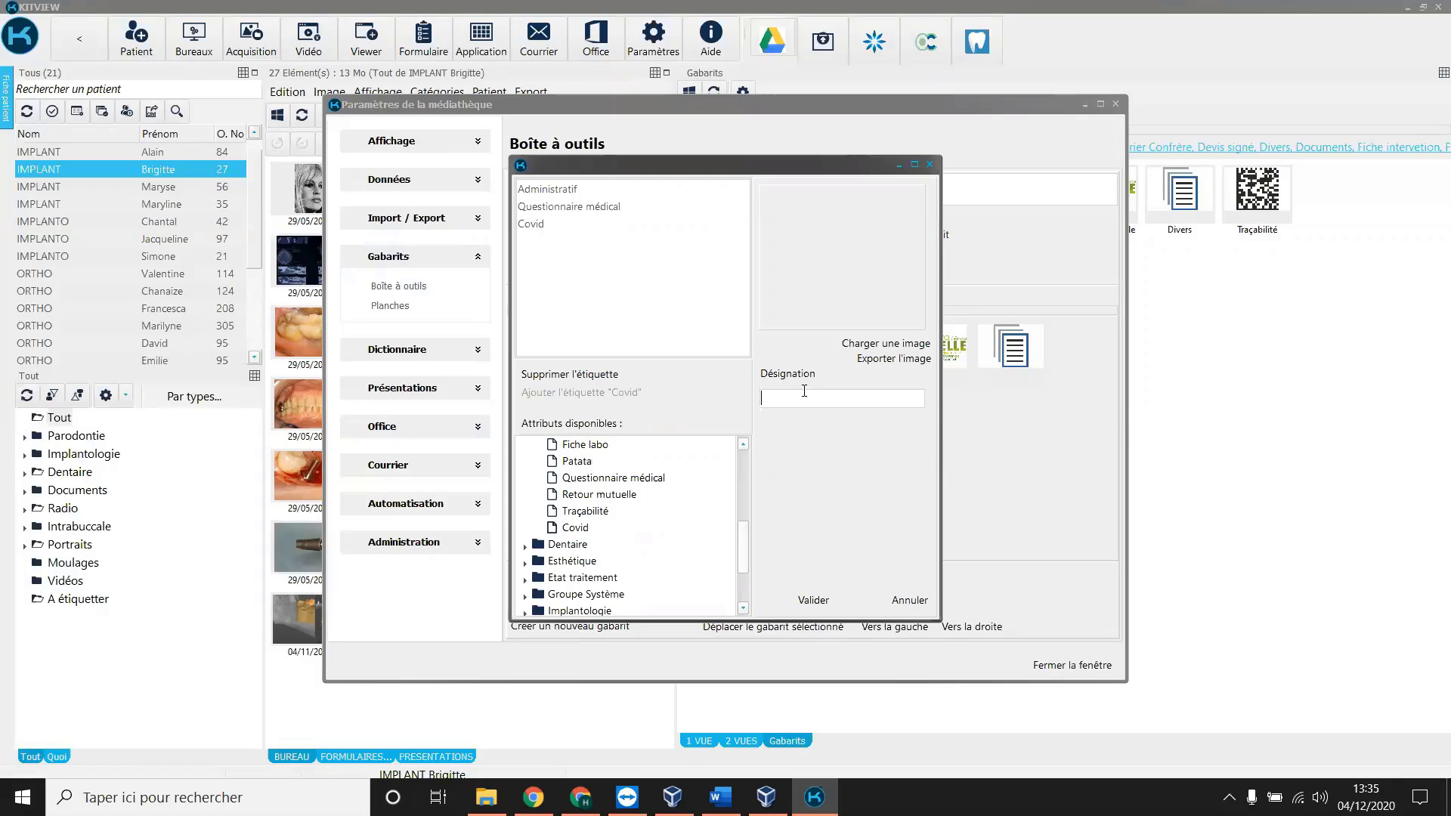
text(QM Covid)
click(877, 344)
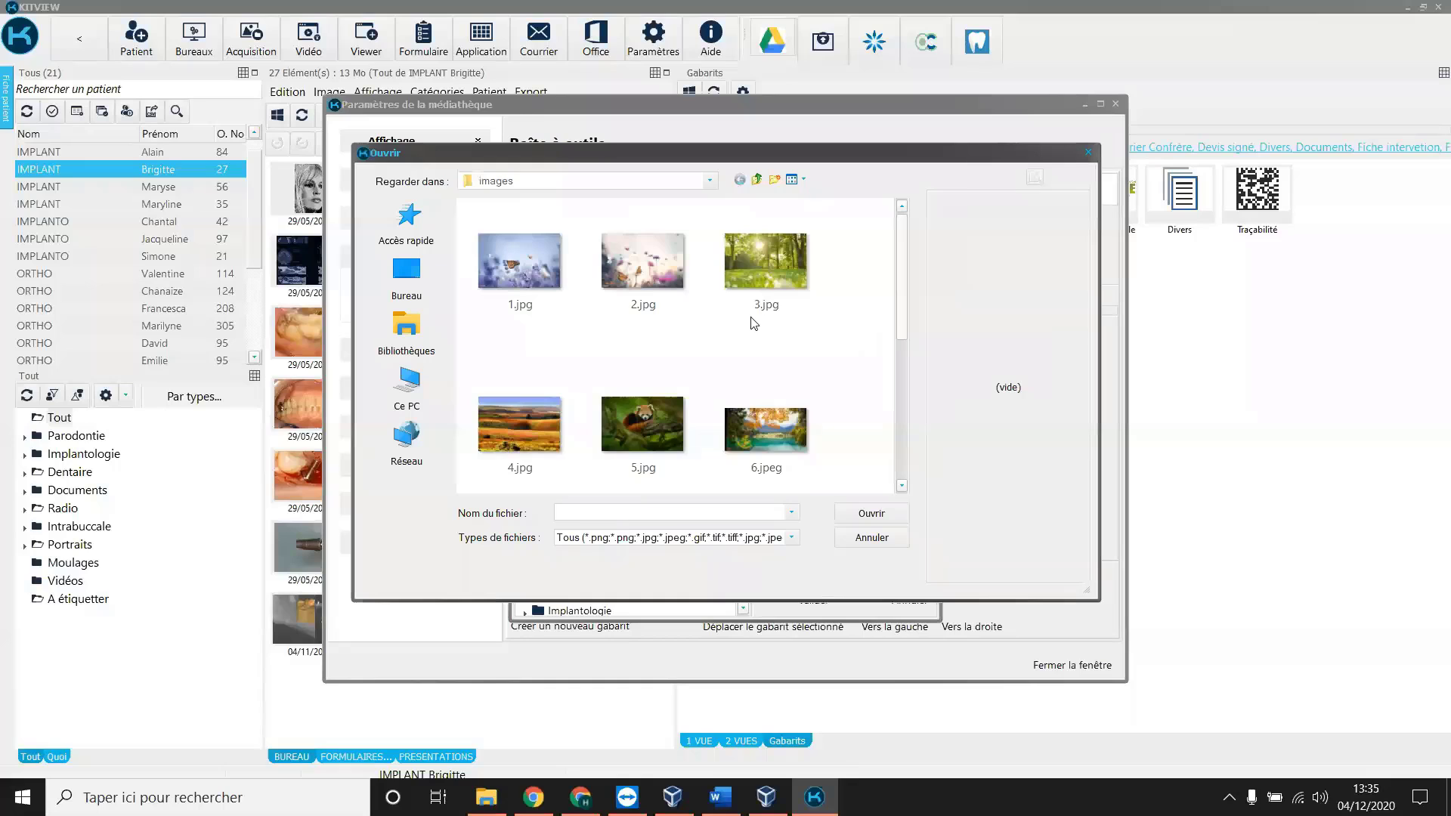
double_click(775, 253)
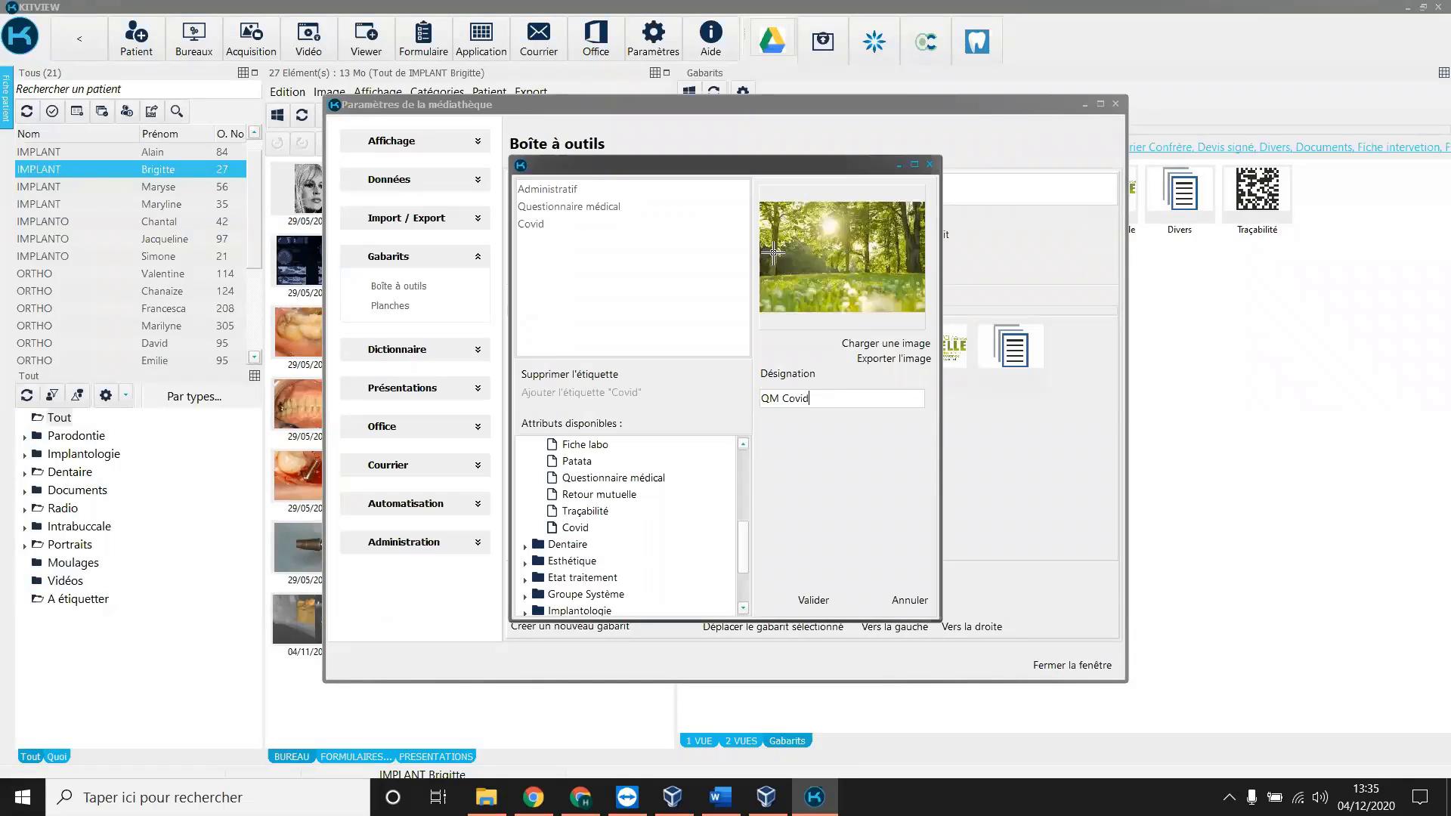
Save the QM Covid template, close the settings, and refresh the ADMINISTRATIF templates to select it there.
click(813, 601)
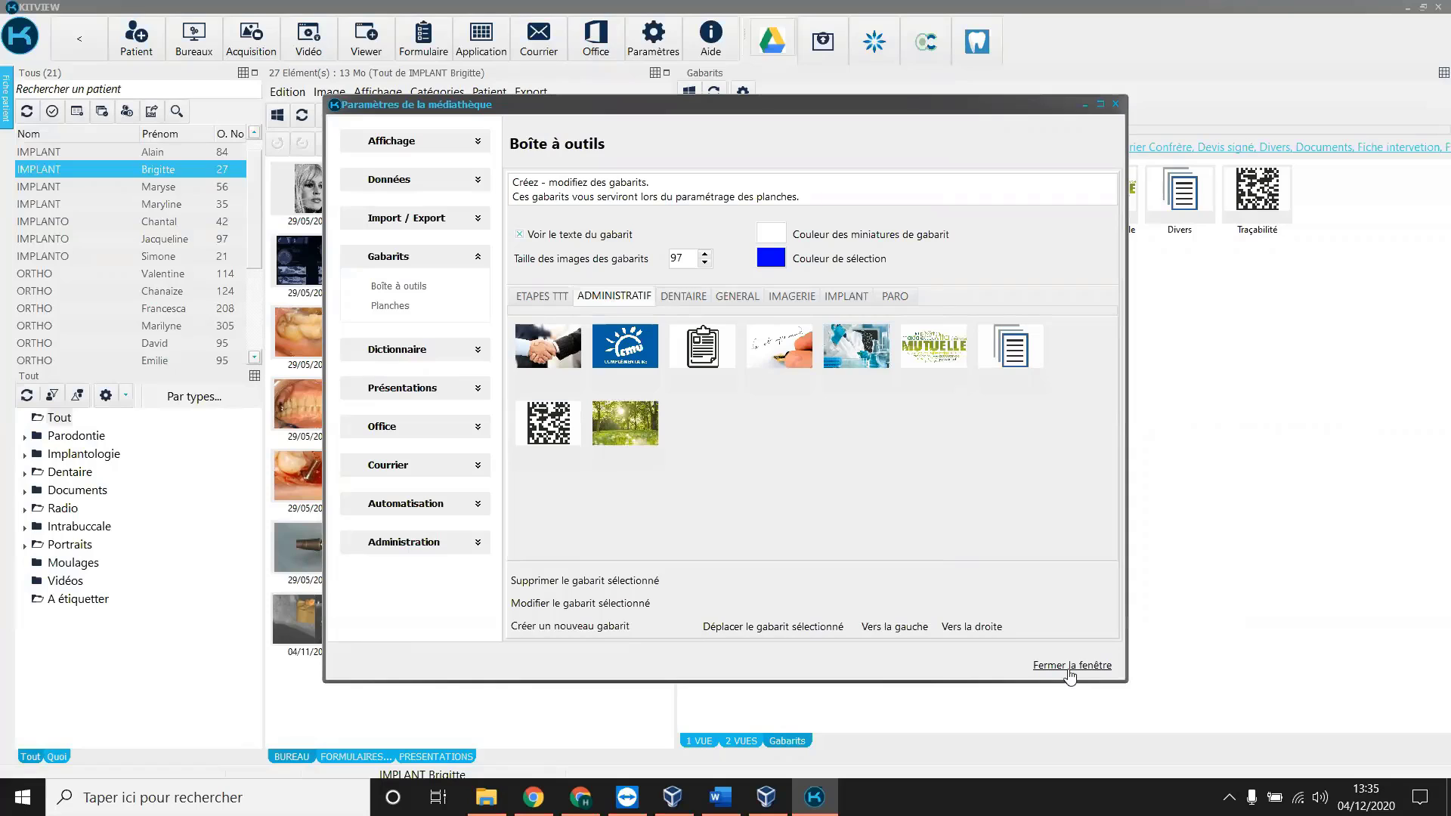
click(1071, 668)
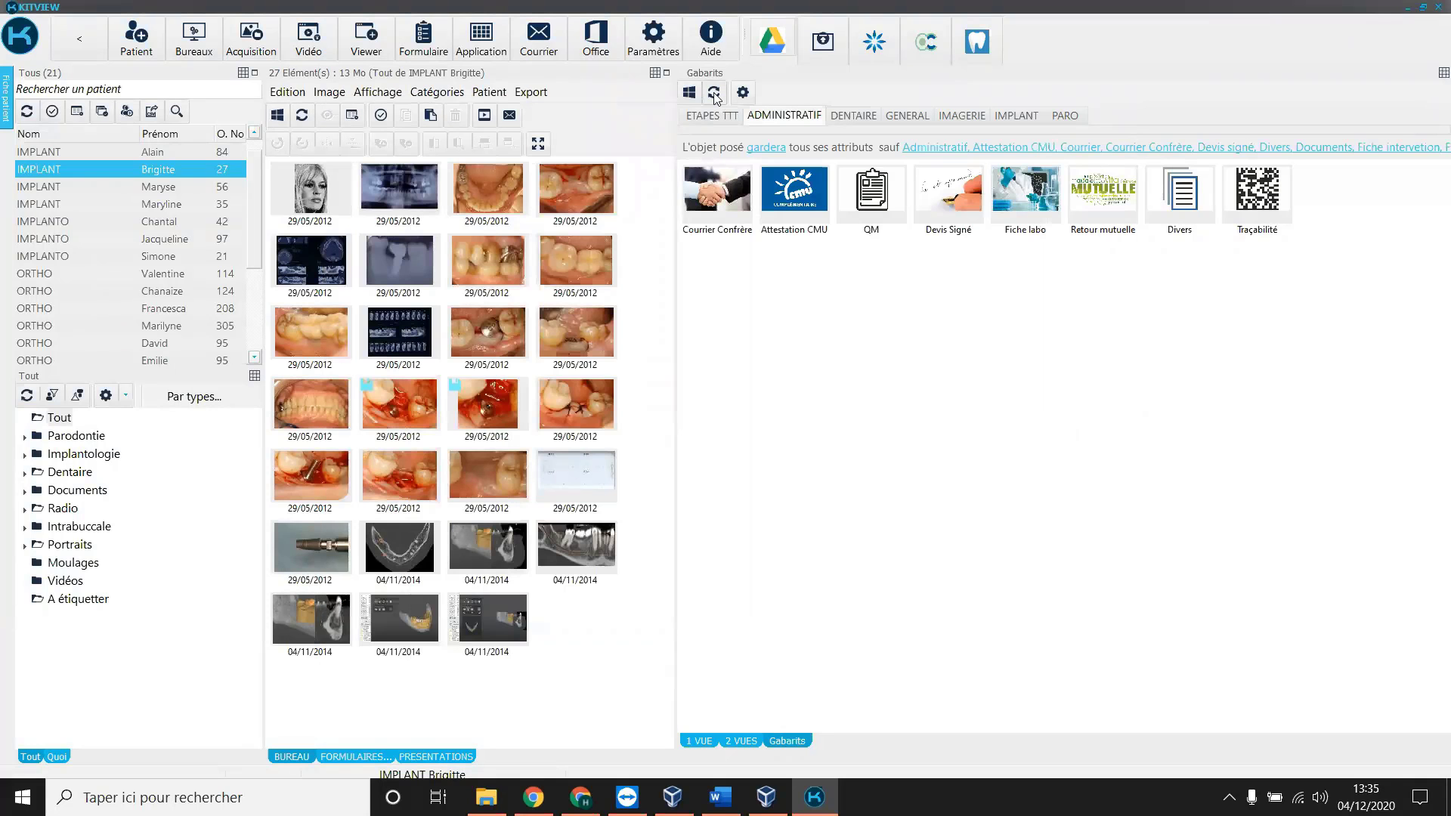
click(714, 94)
click(714, 93)
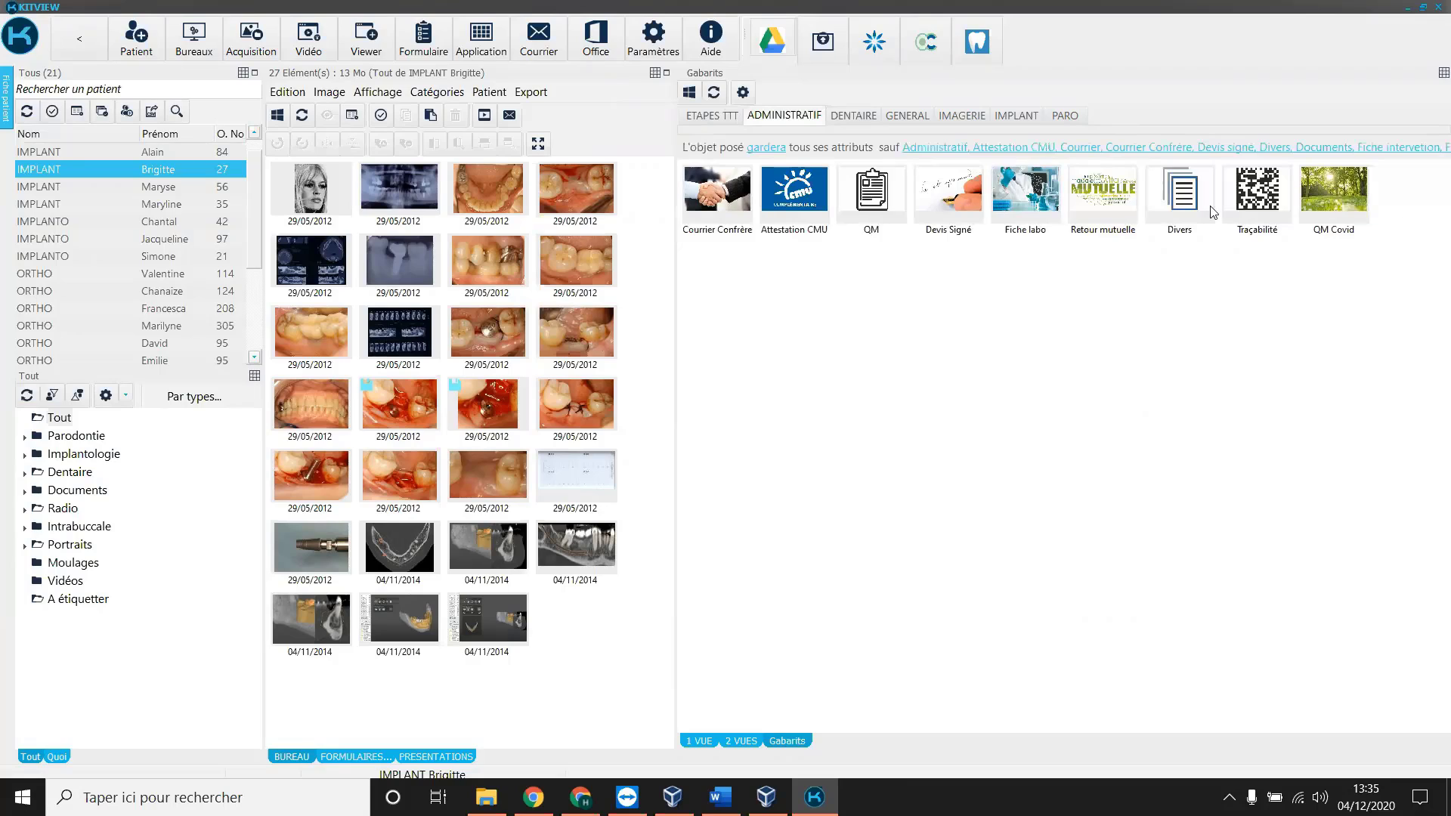
click(1317, 211)
click(873, 199)
click(1341, 203)
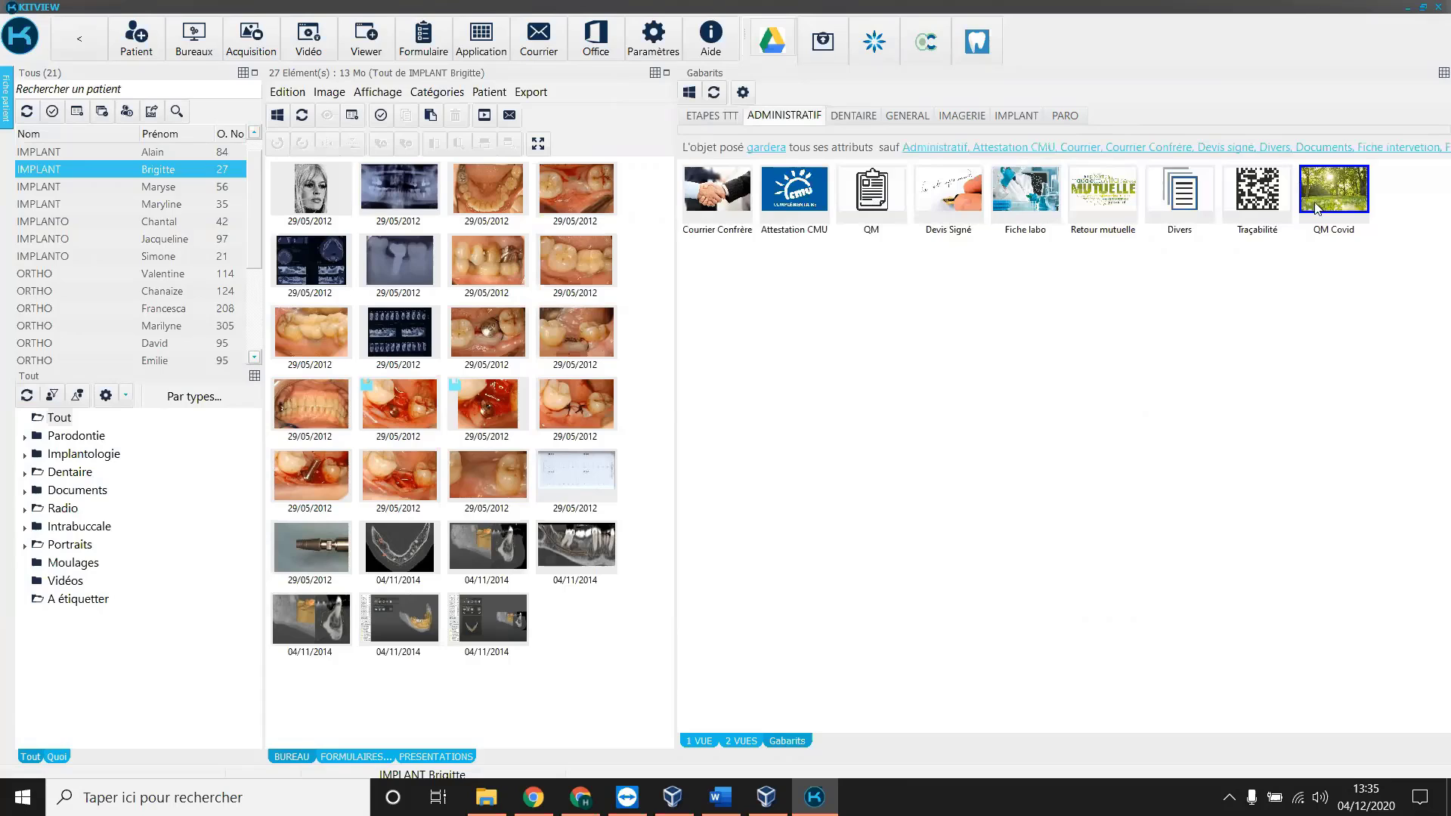
Move the QM Covid template forward five places in the toolbox's ADMINISTRATIF category, directly after QM, and refresh the displayed templates.
click(643, 42)
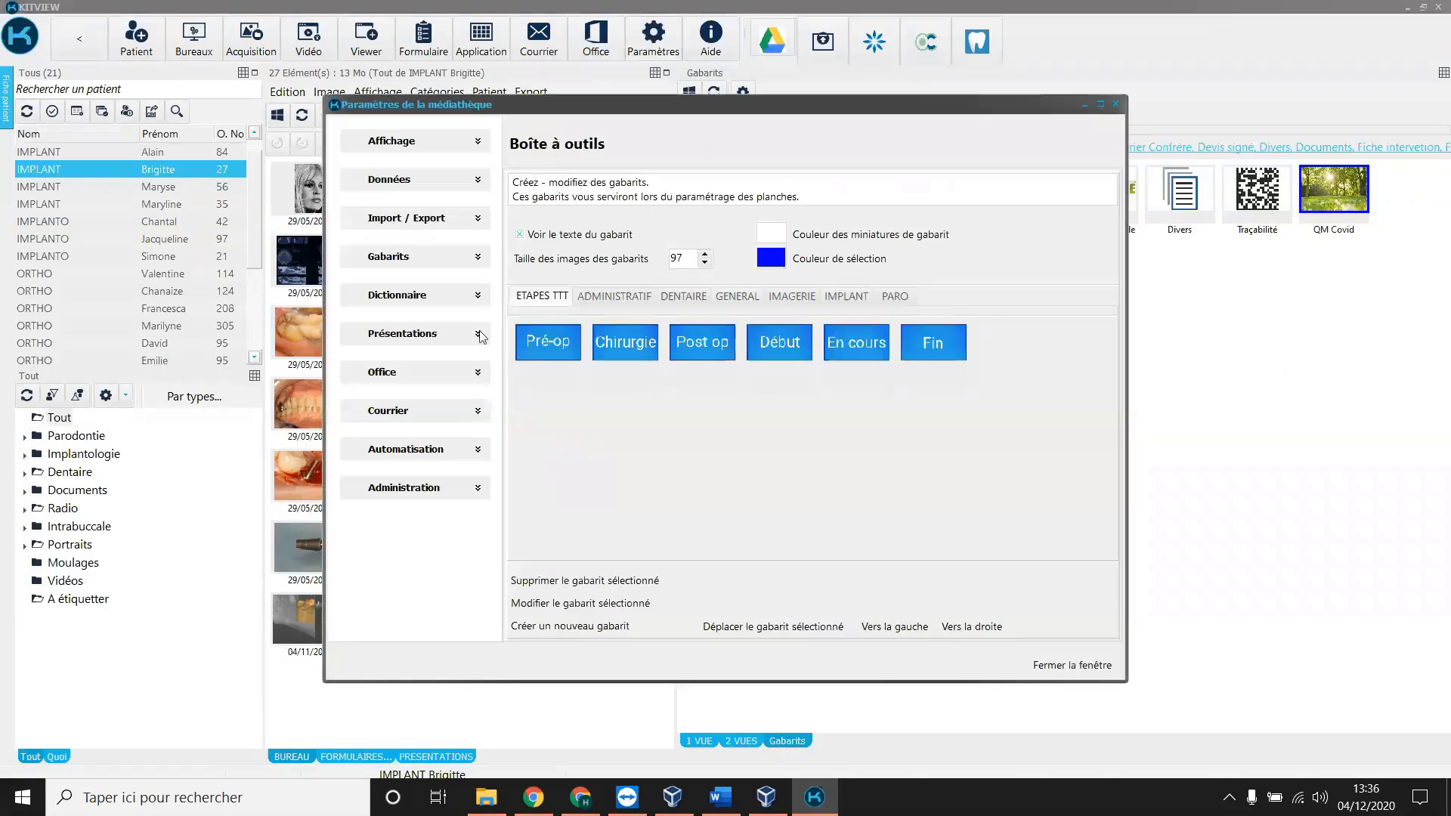
click(609, 301)
click(624, 427)
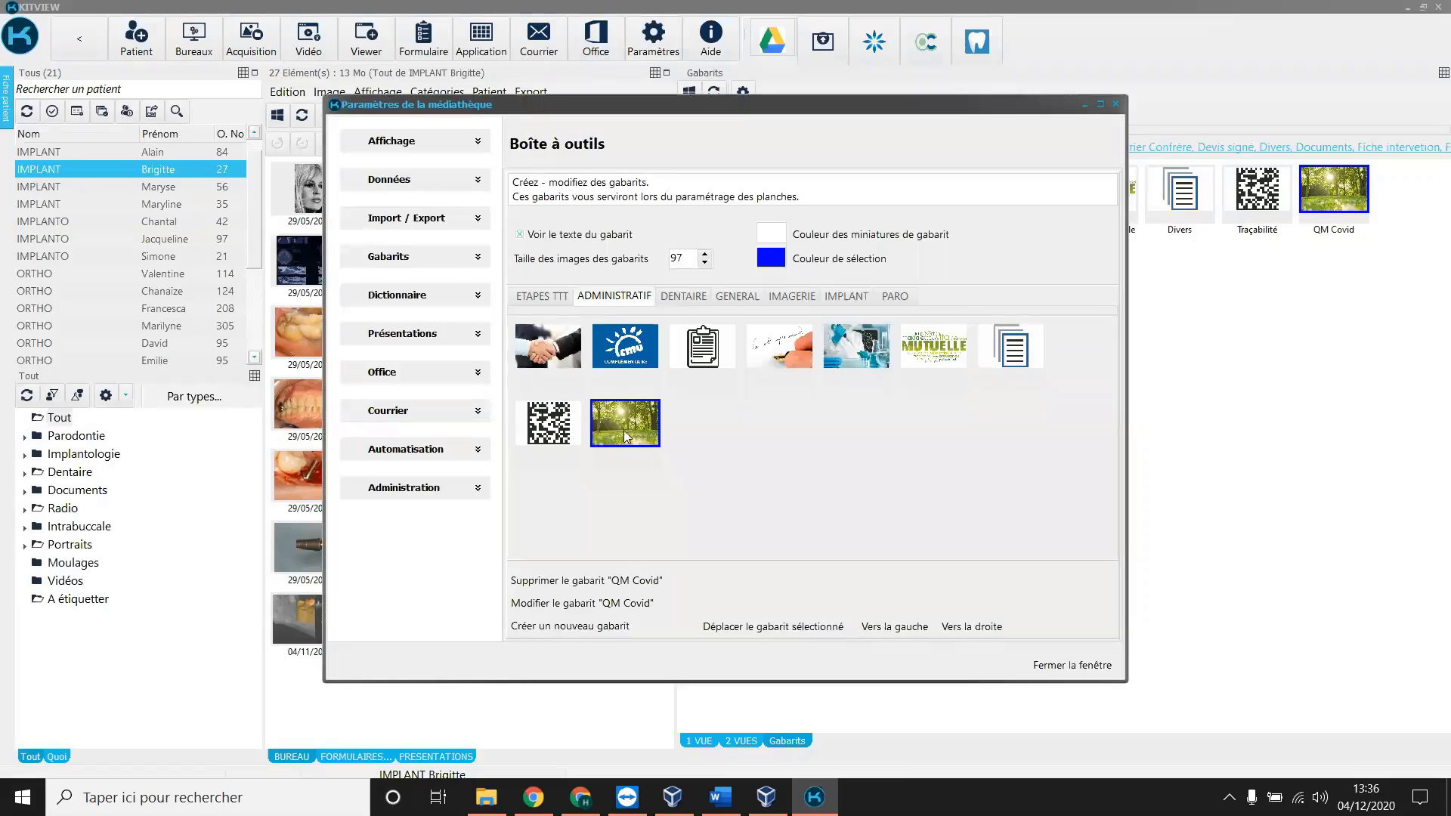
click(877, 628)
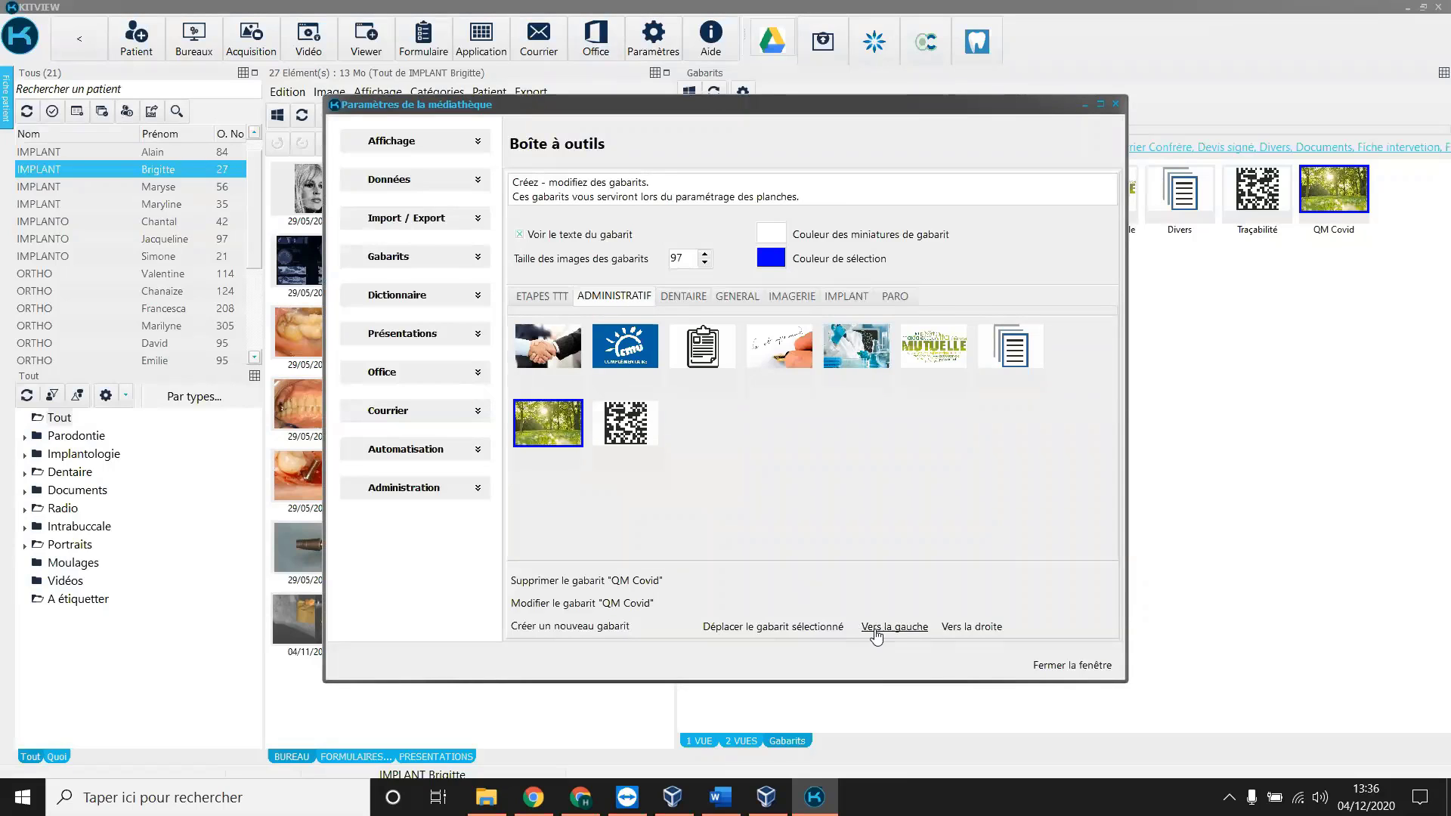
click(877, 629)
click(876, 628)
click(877, 628)
click(878, 631)
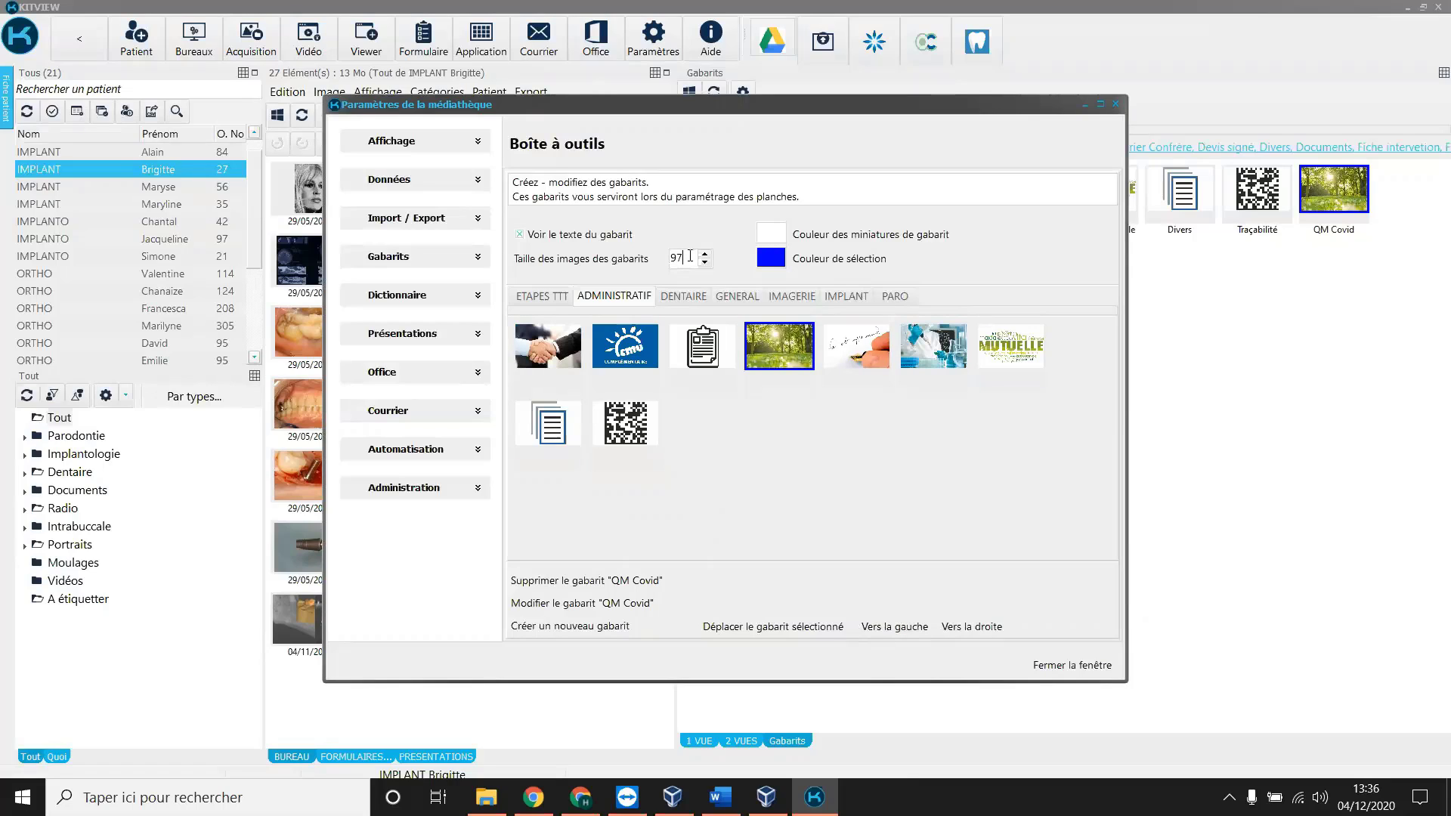
double_click(684, 259)
click(1039, 667)
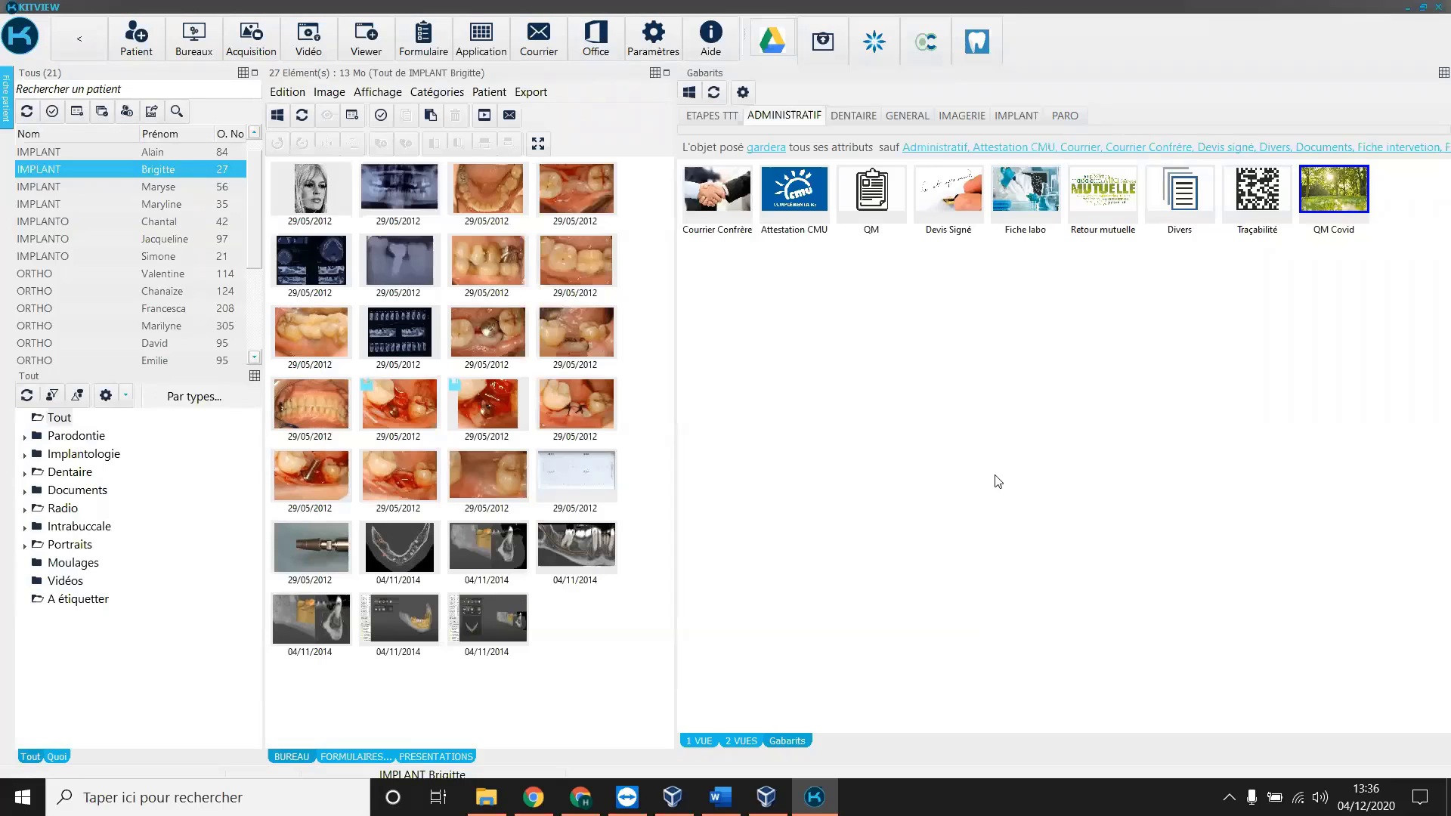
click(717, 95)
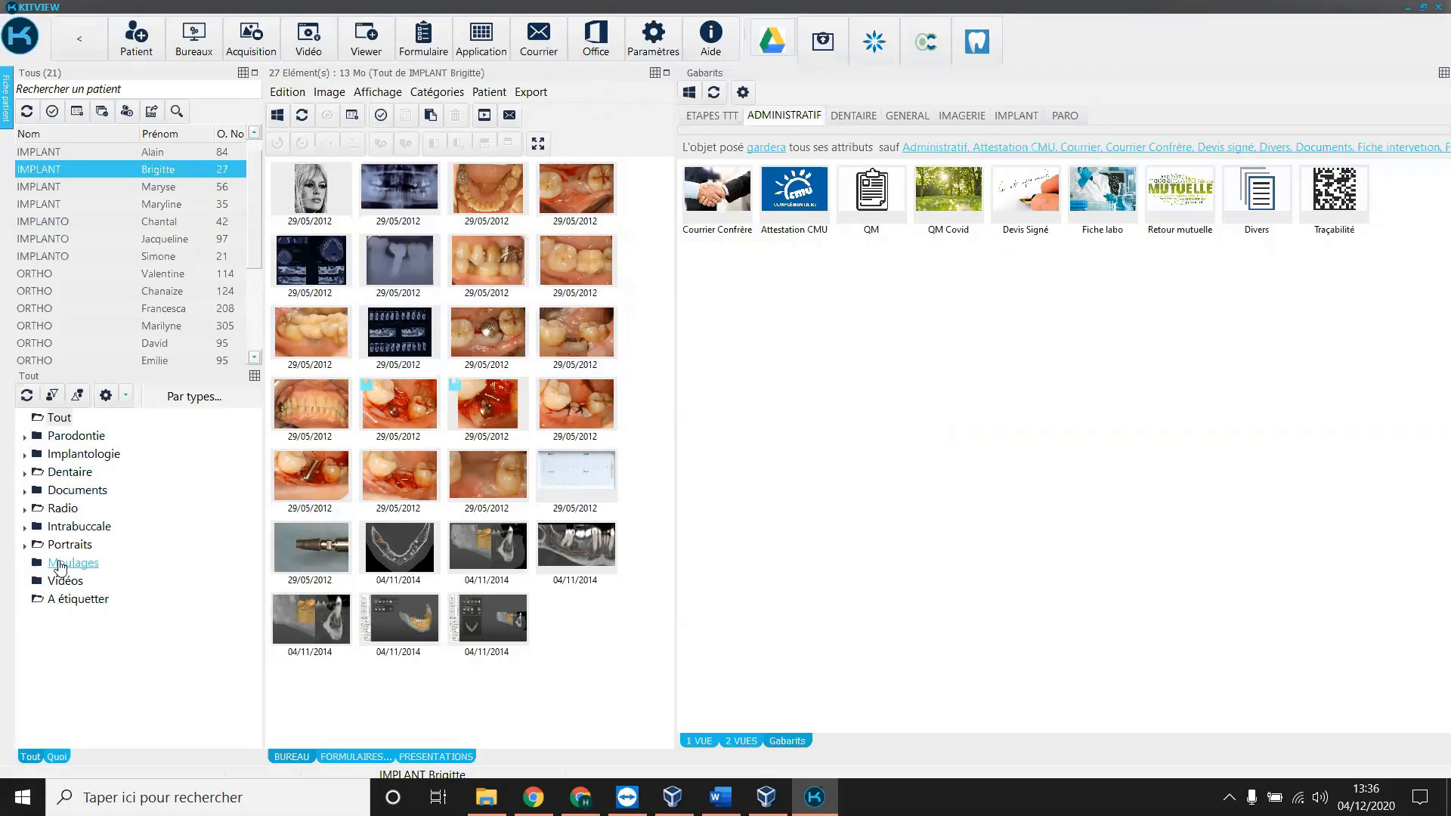
Start a new collection named Questionnaire médical under Documents, with the condition that the Questionnaire médical label is present.
click(25, 492)
click(60, 490)
right_click(62, 490)
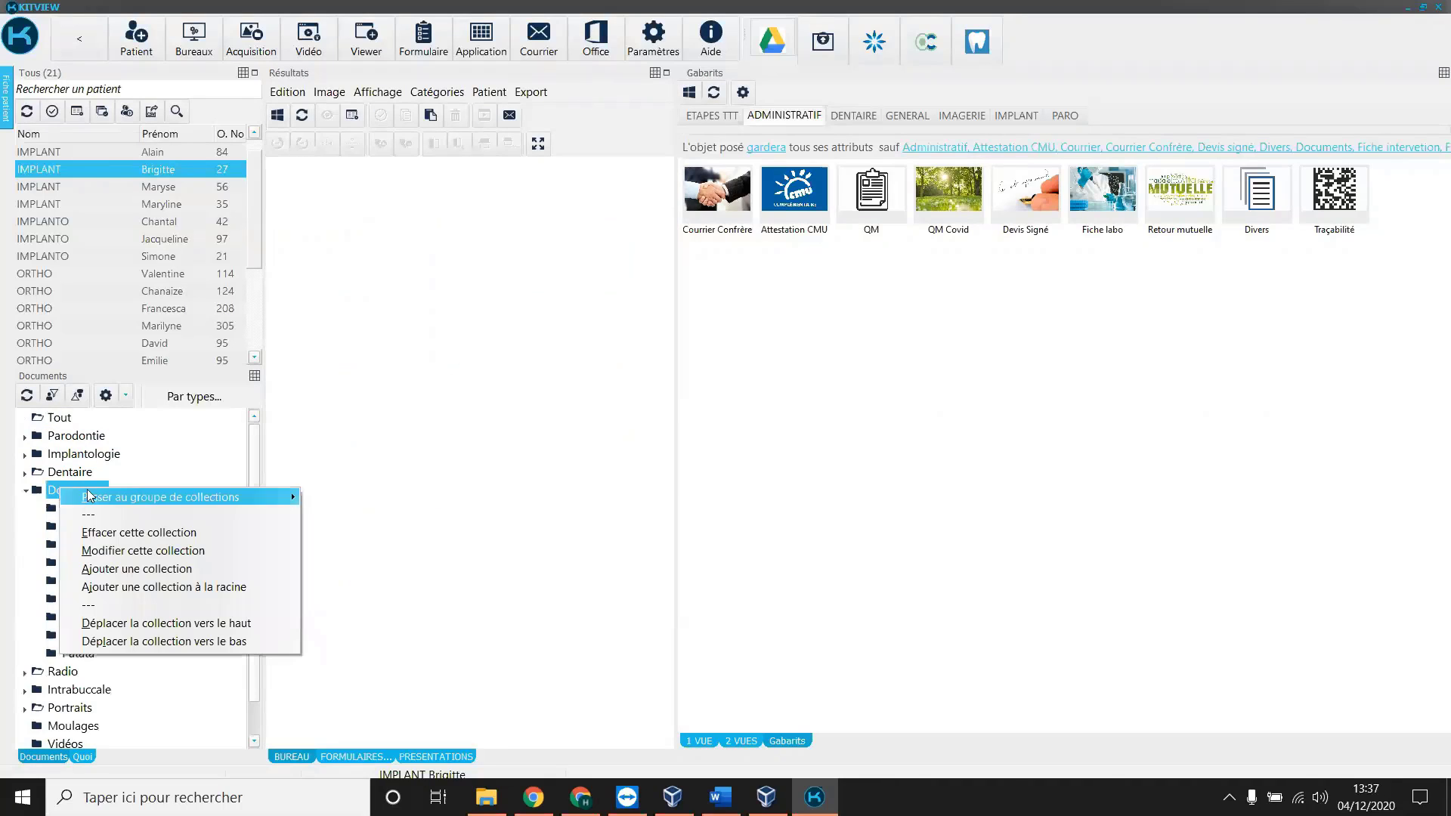
click(168, 467)
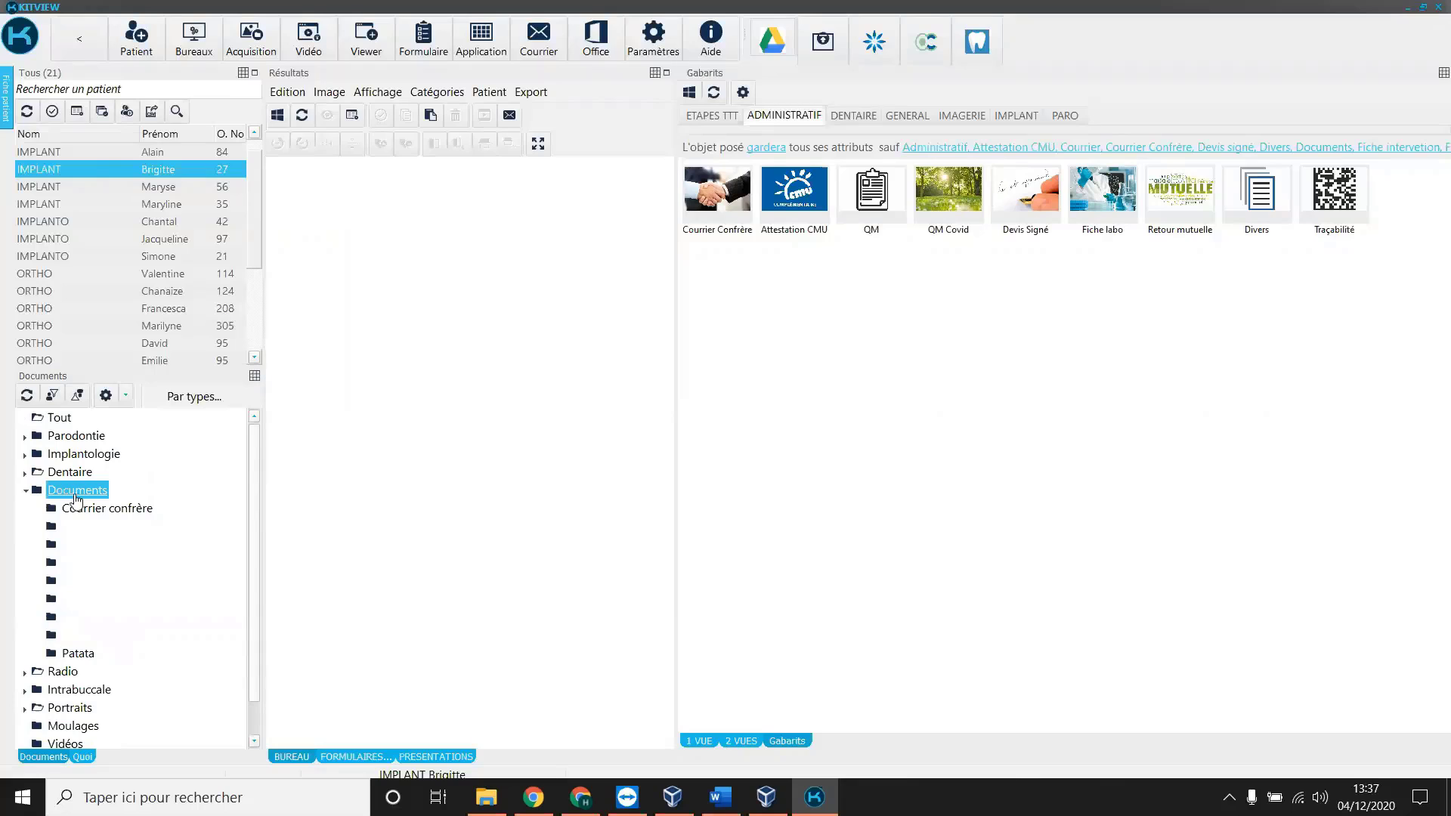
right_click(76, 493)
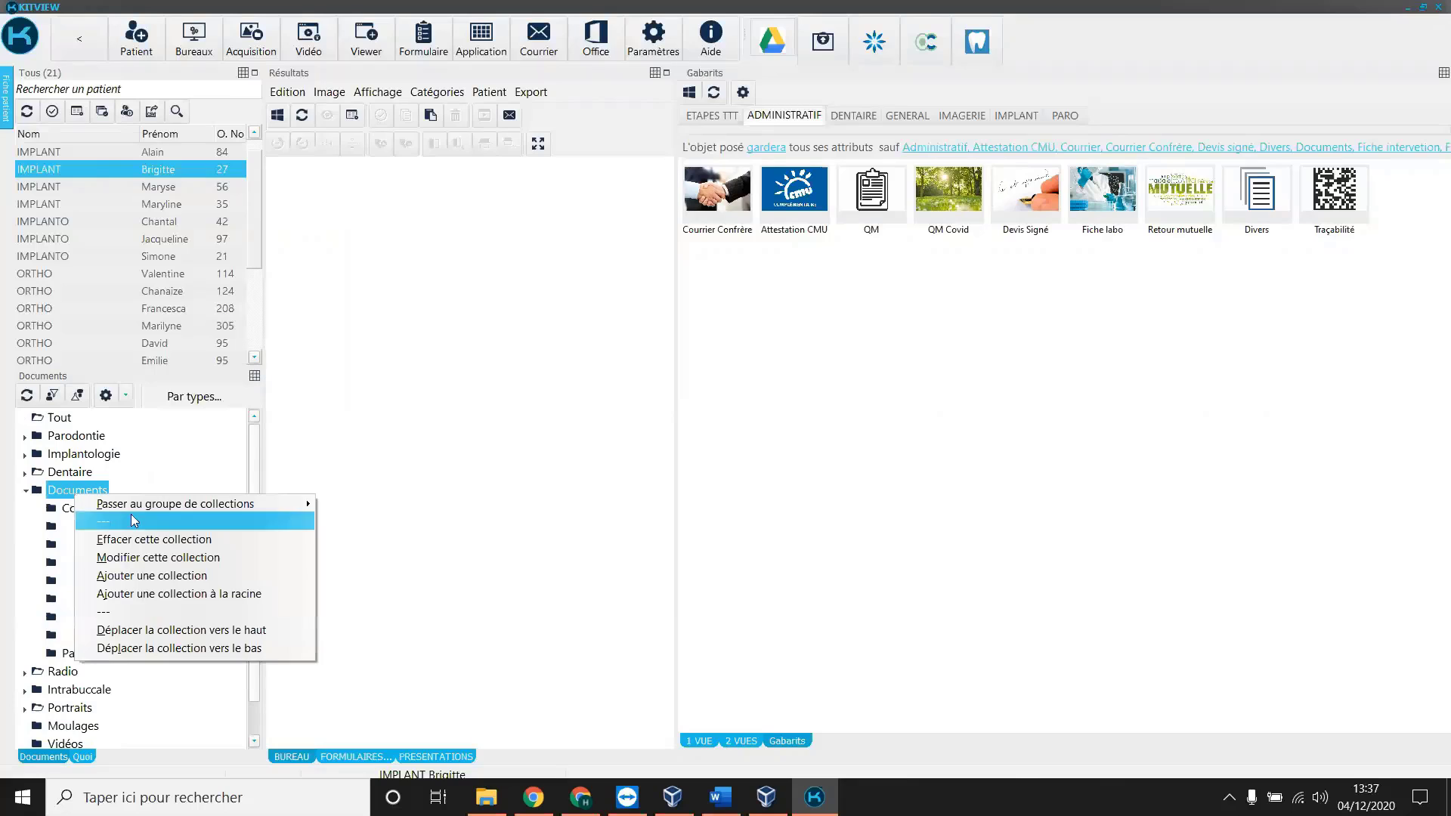
click(139, 577)
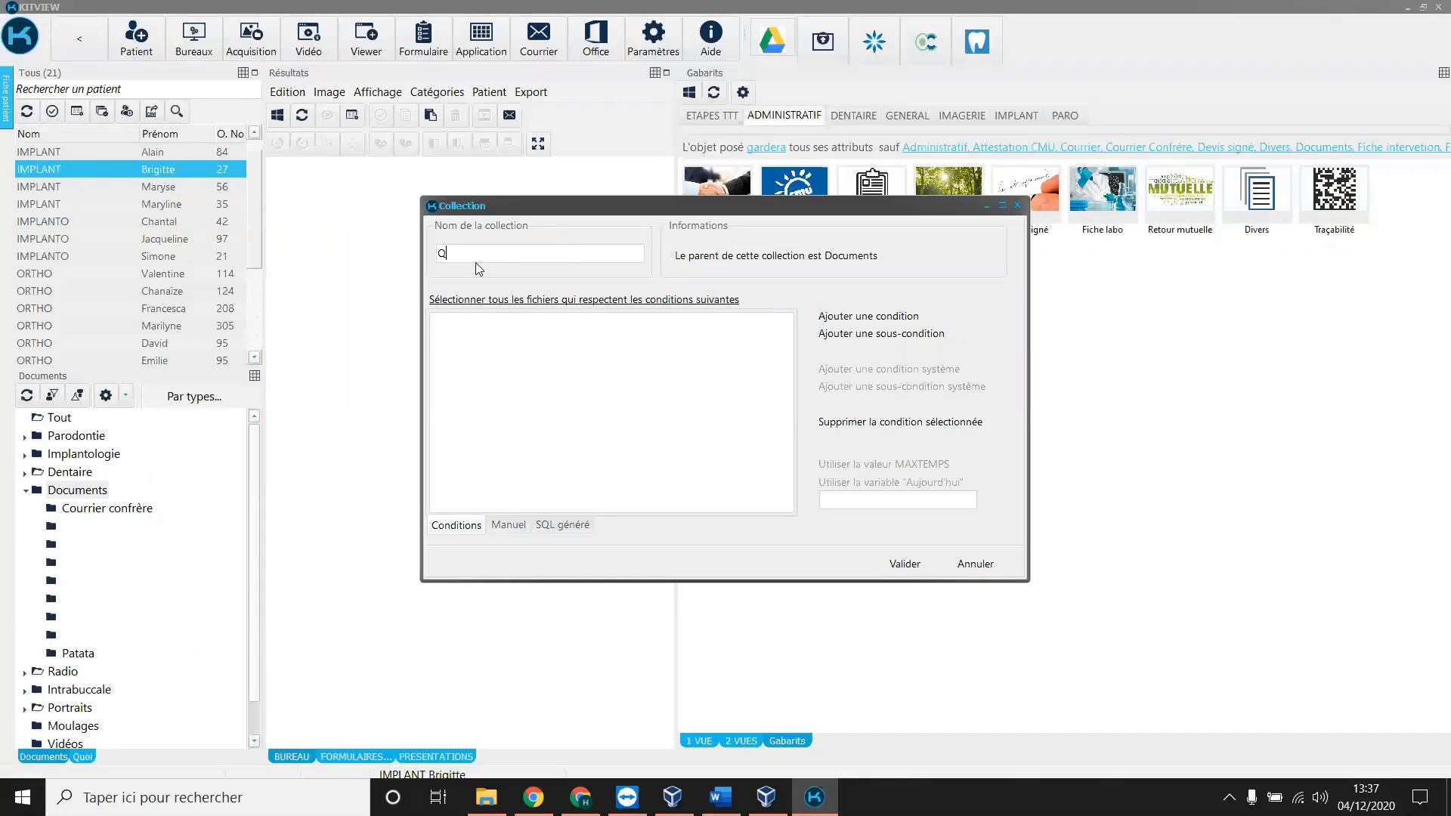
text(Questionnaire médical)
click(841, 322)
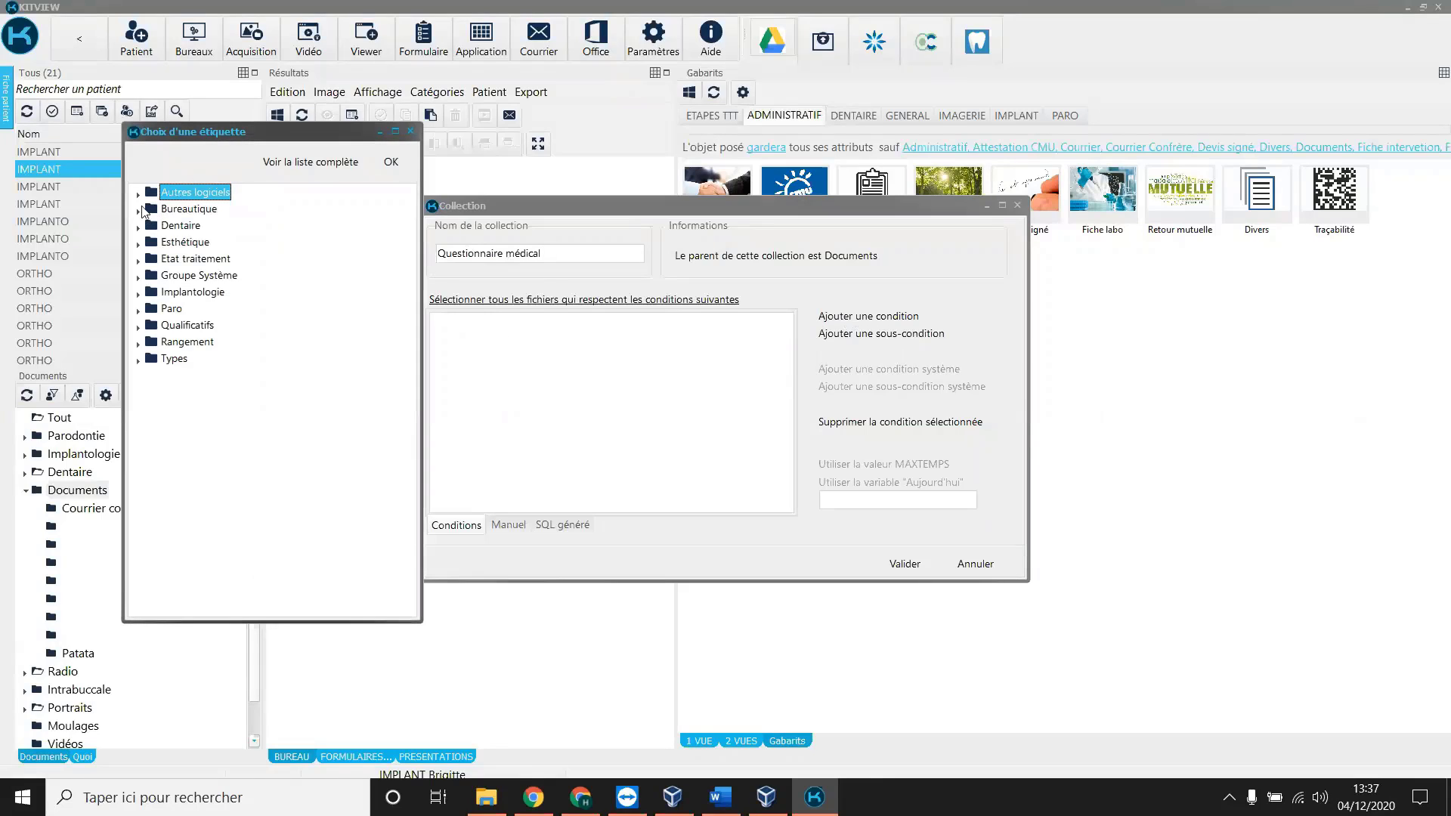
click(140, 210)
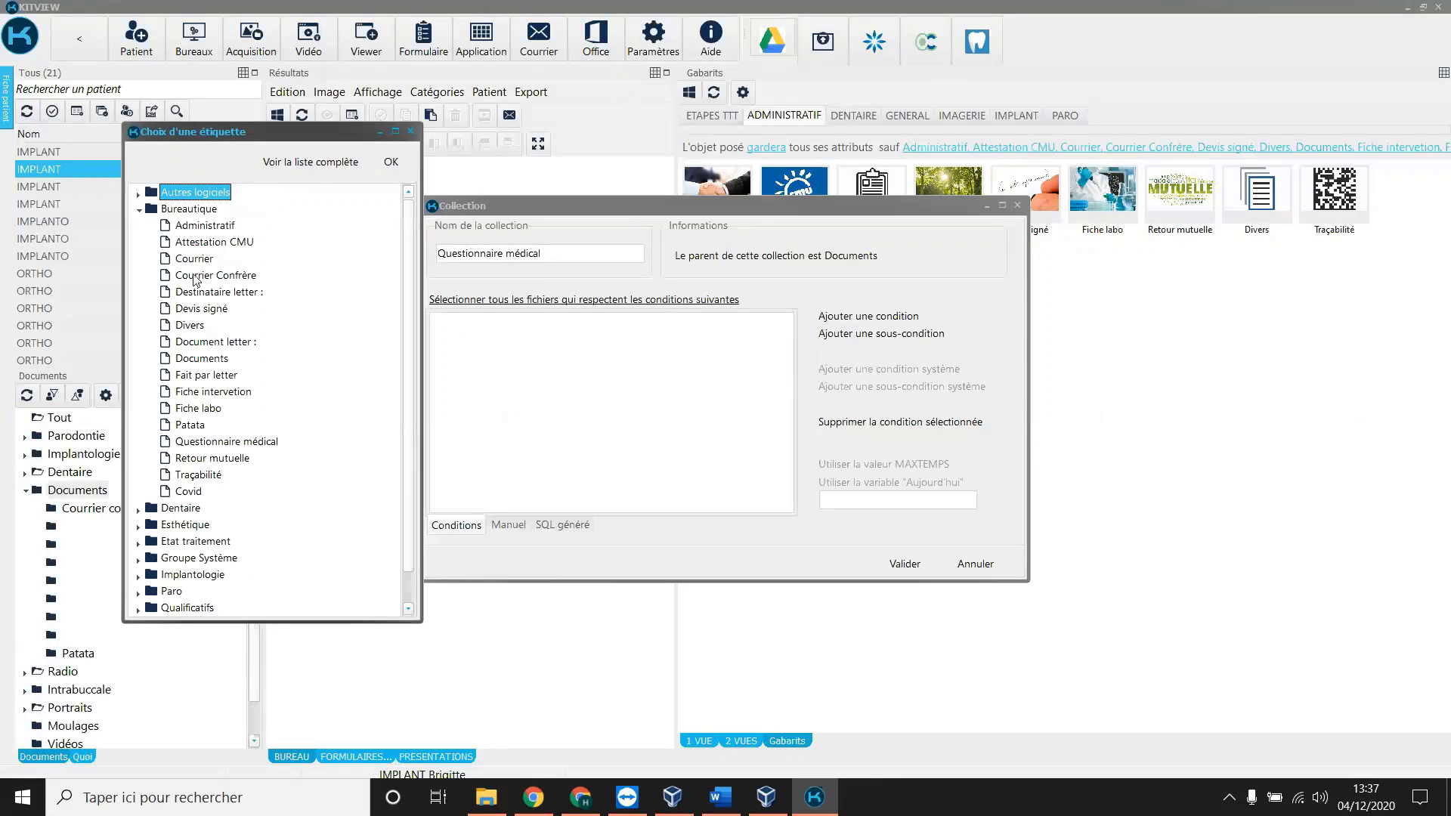
double_click(206, 443)
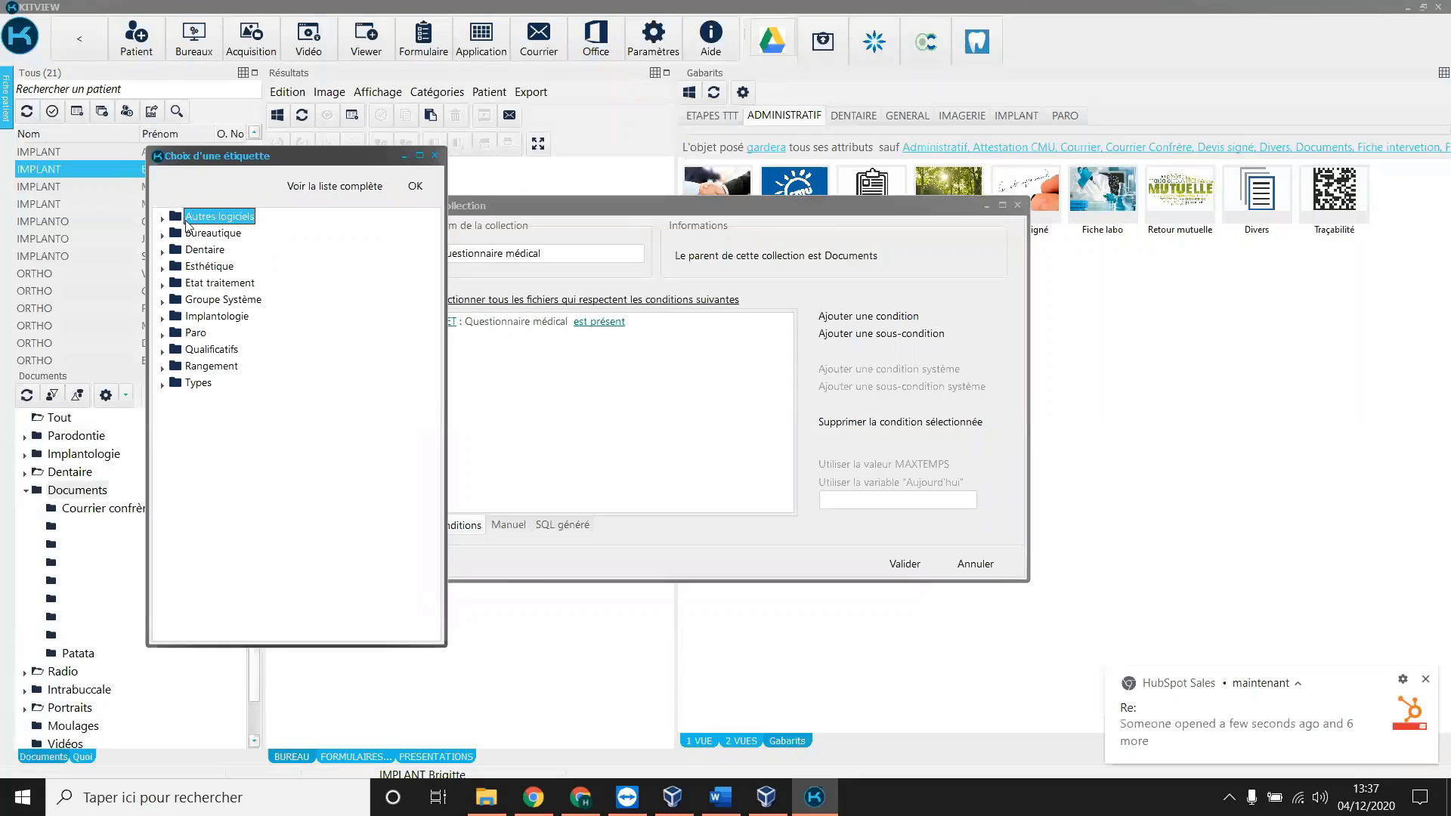
Try a Covid label condition with the OU operator in the collection and delete that condition.
click(164, 234)
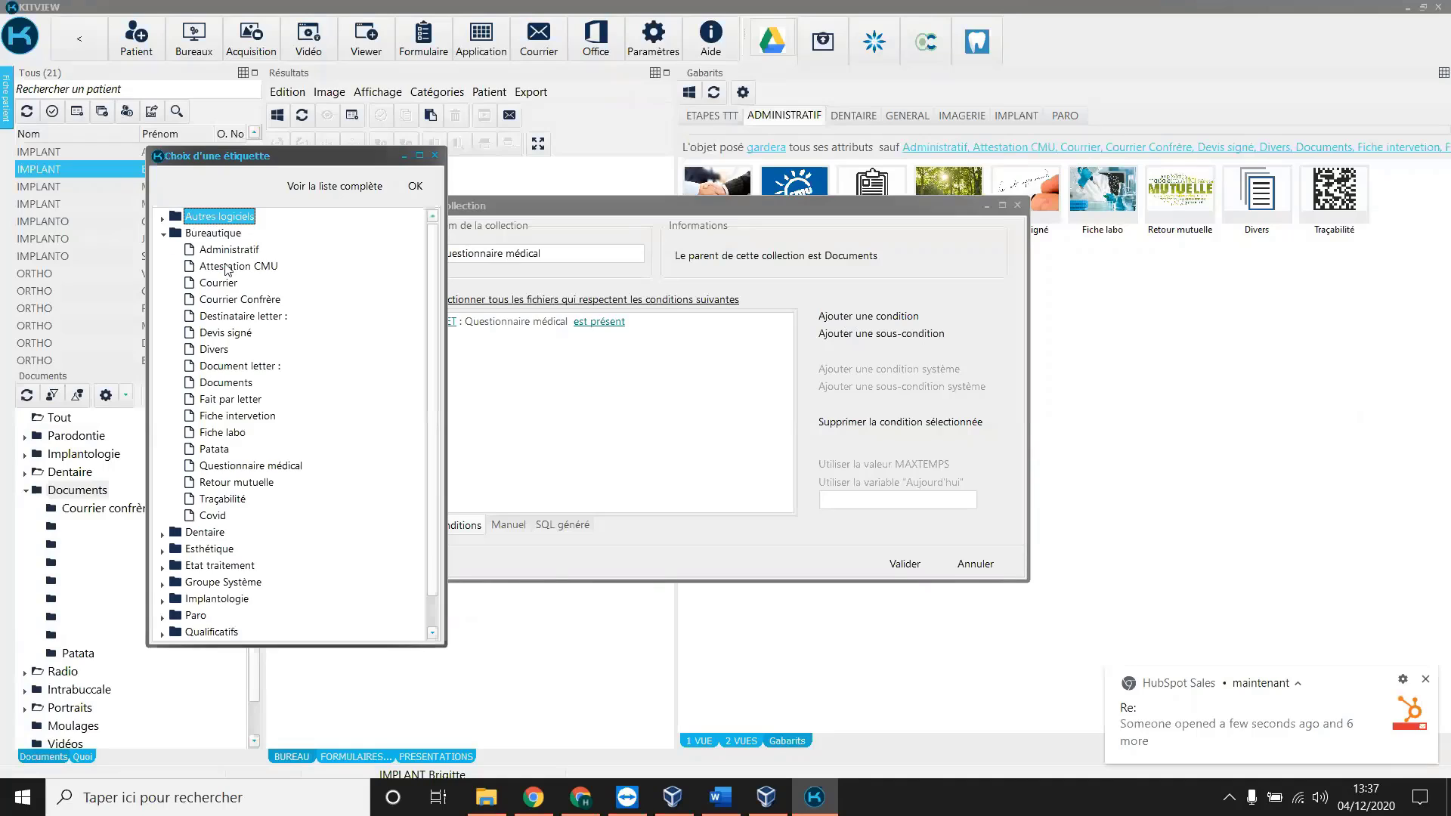
double_click(215, 516)
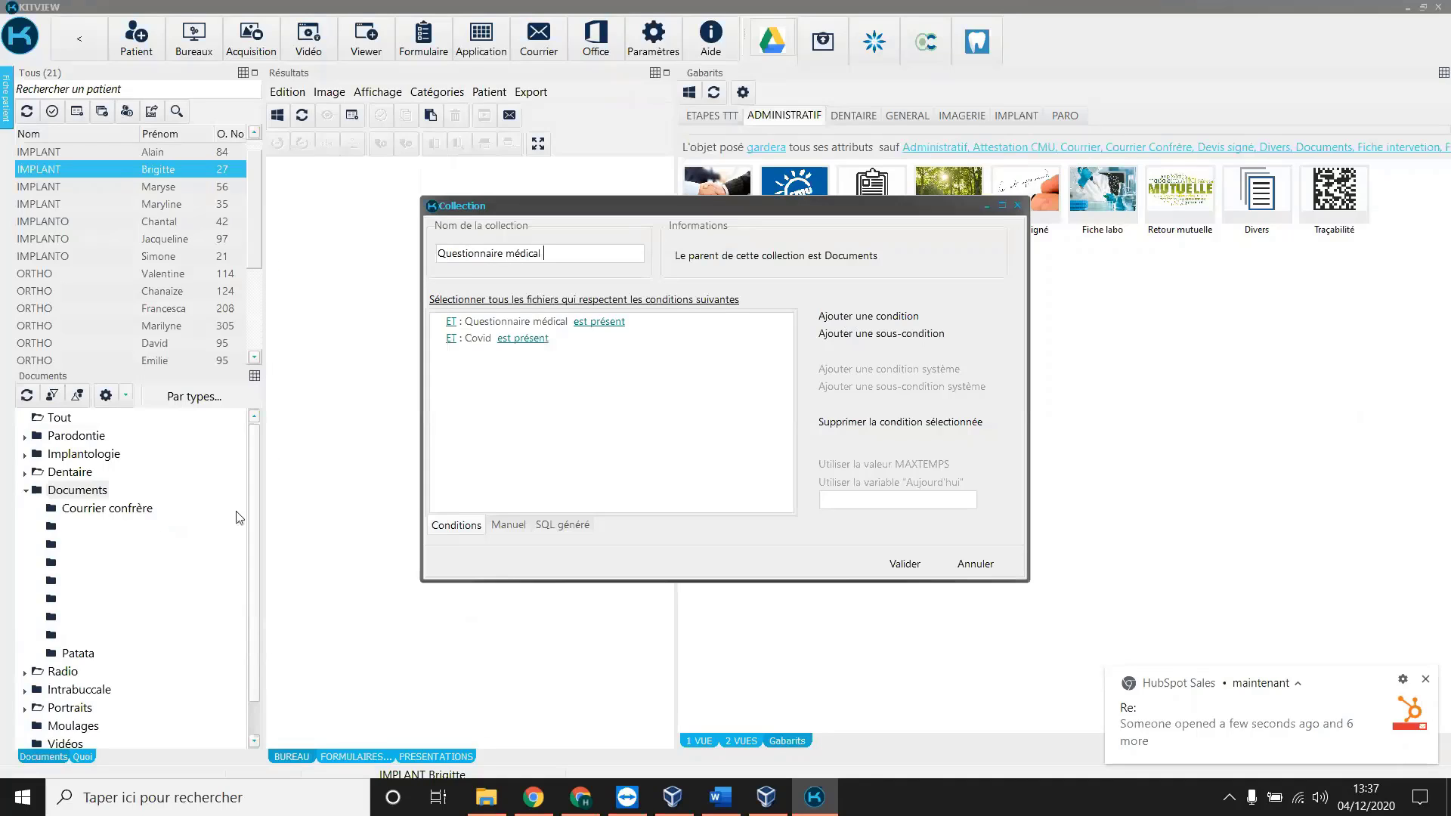
click(451, 338)
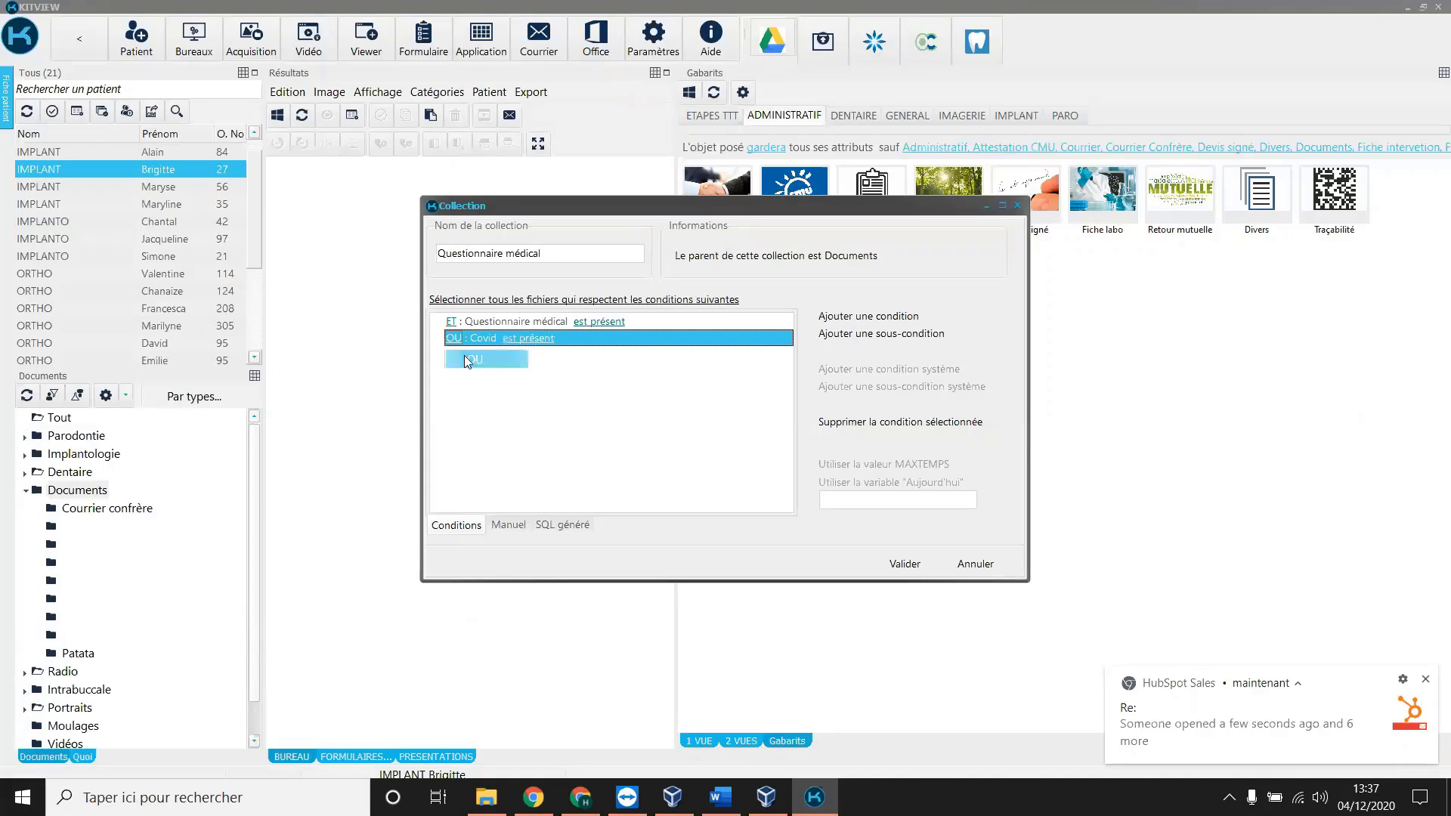
click(464, 355)
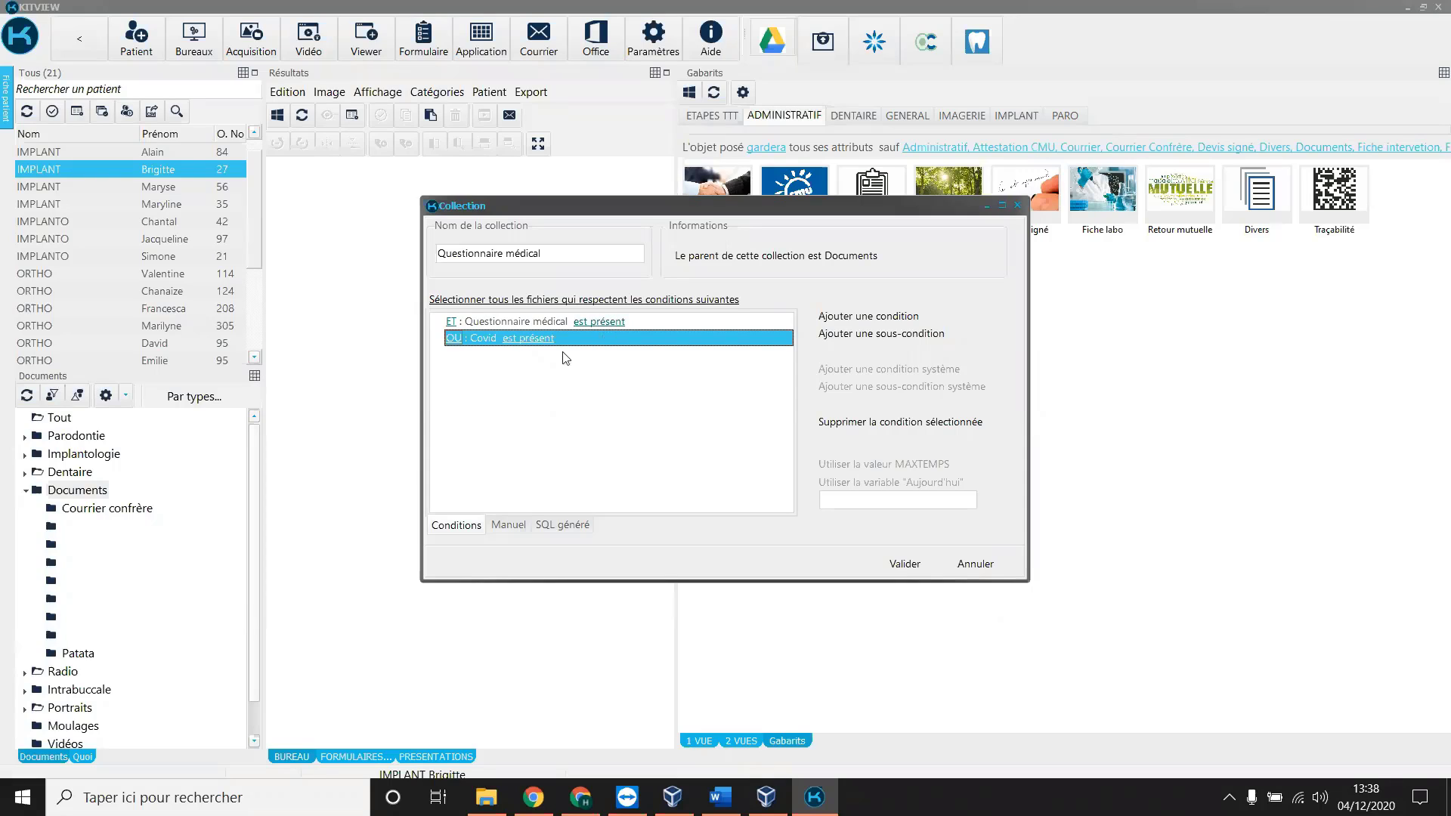
click(875, 423)
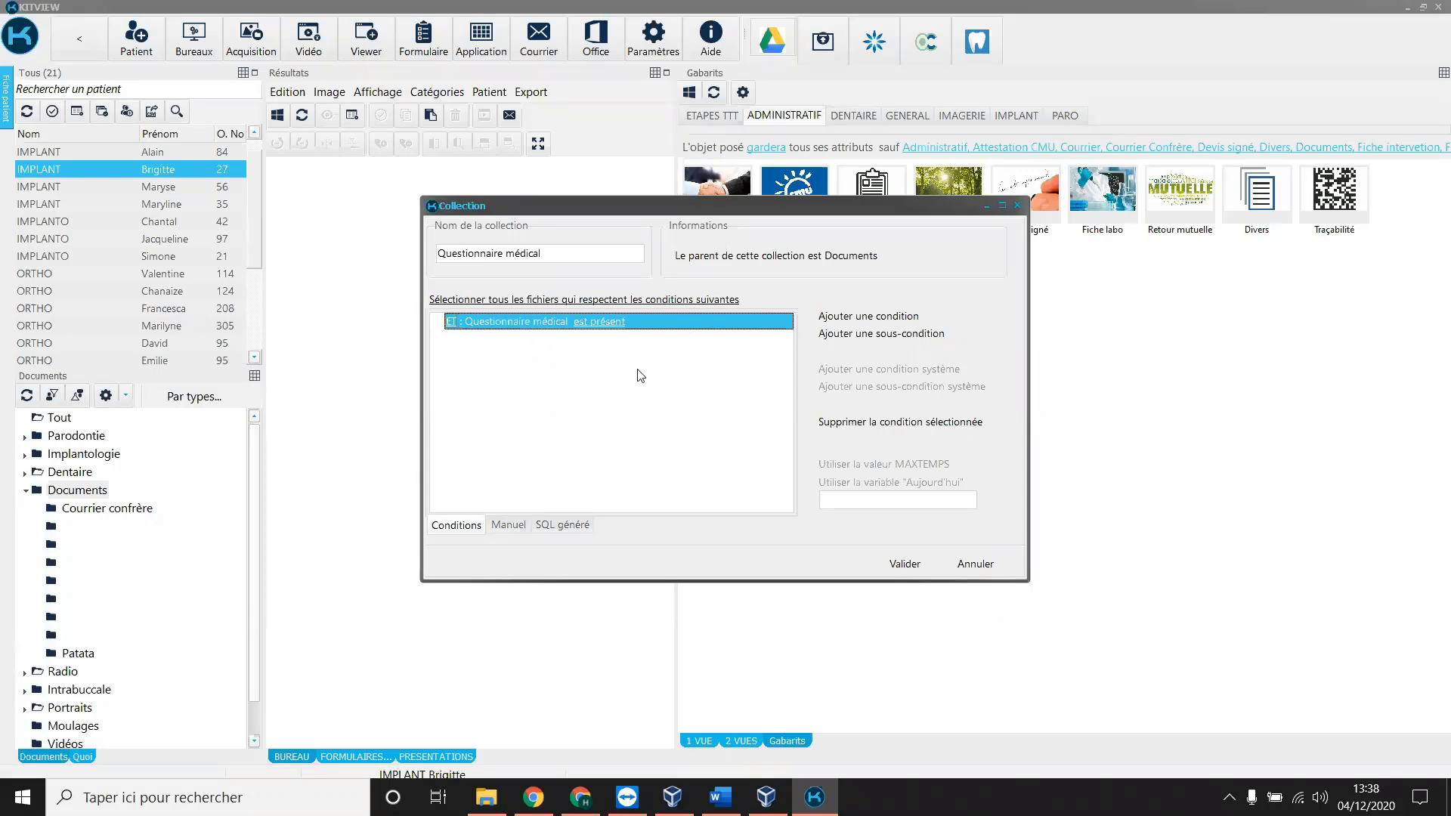
Add the condition that the Covid label is also present (ET) and save the collection.
click(861, 320)
click(187, 258)
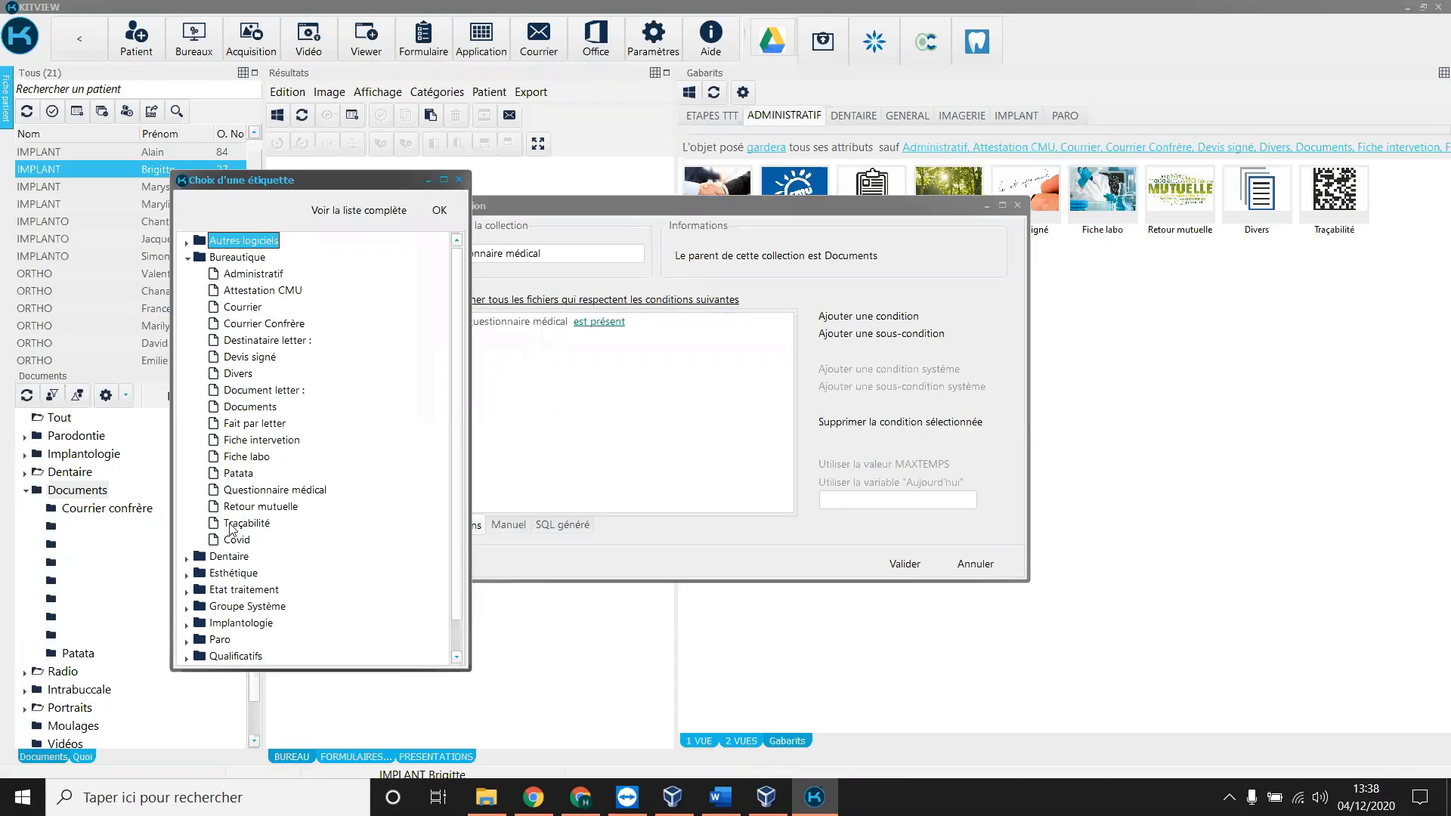
double_click(248, 540)
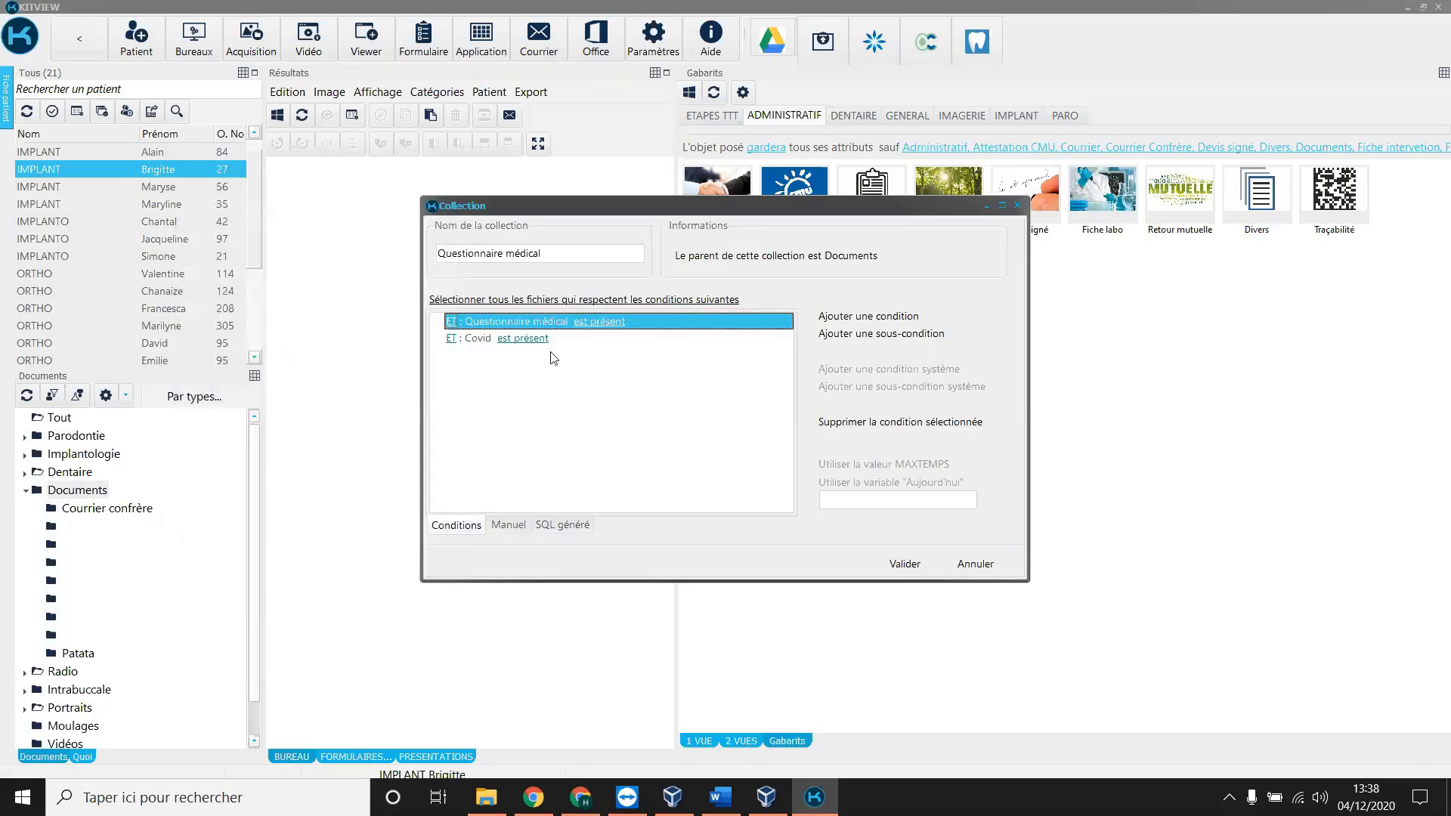
click(906, 566)
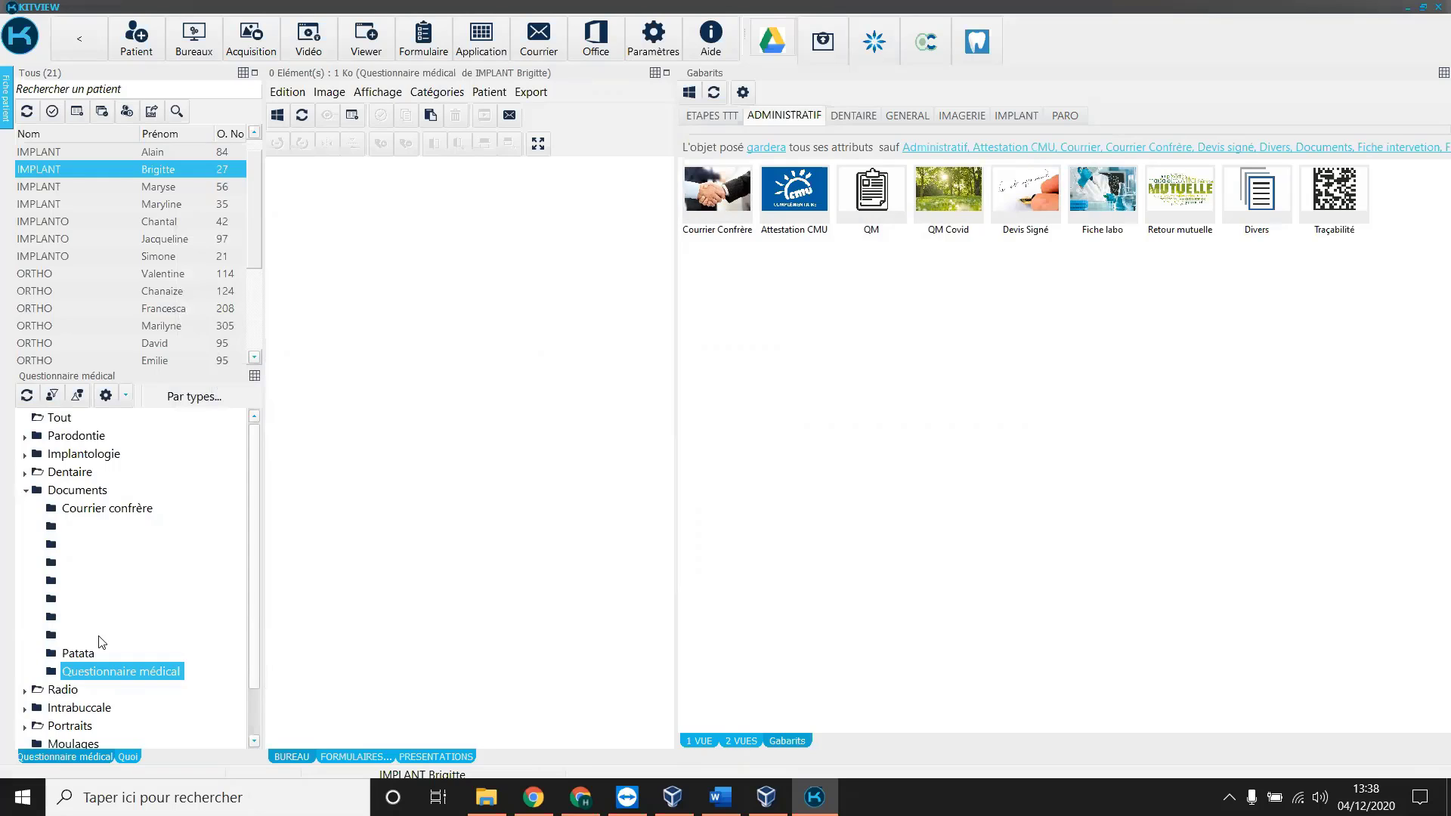
Display all of the patient's files with the Tout collection and collapse the Documents group.
click(60, 420)
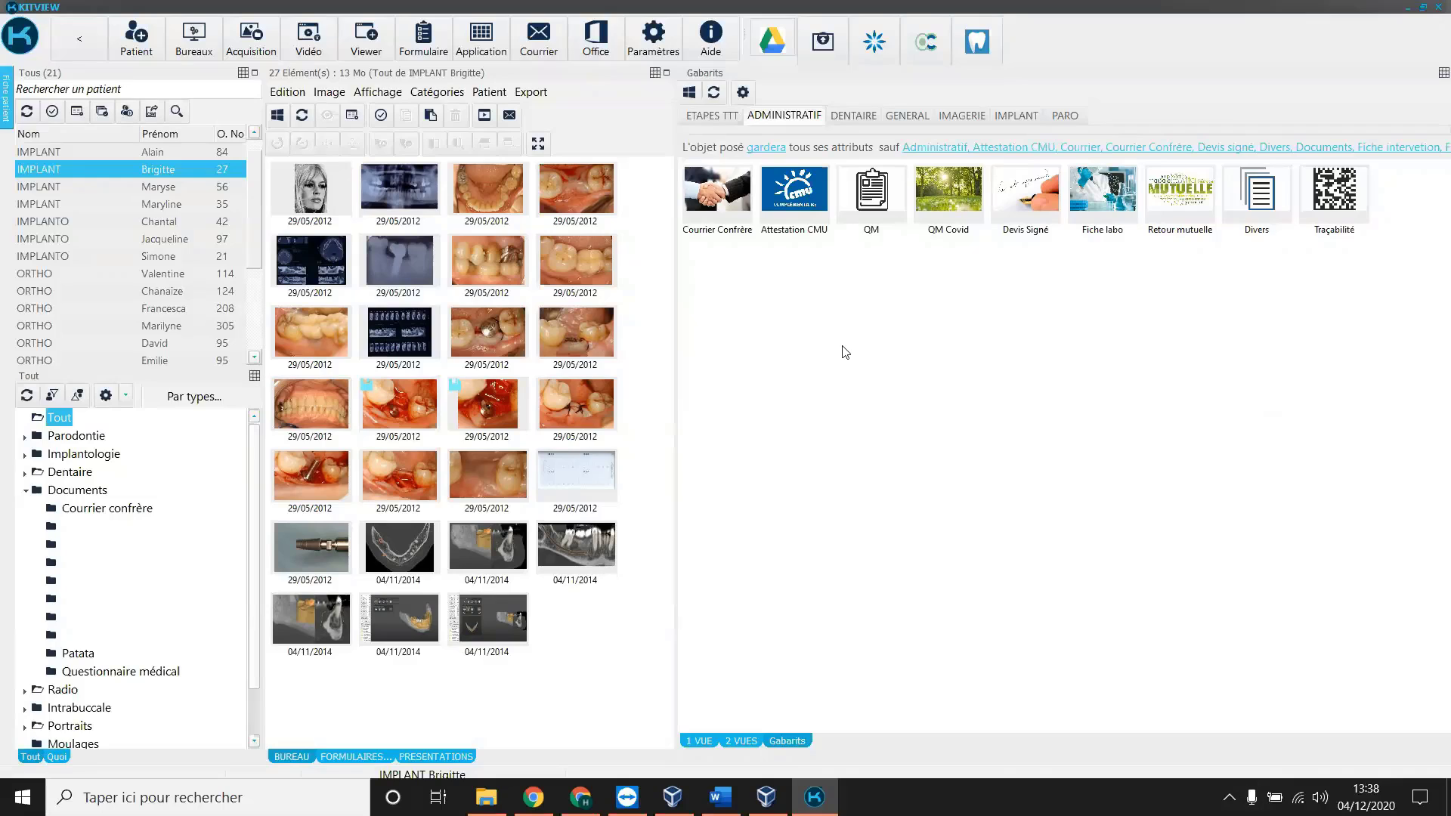
click(707, 43)
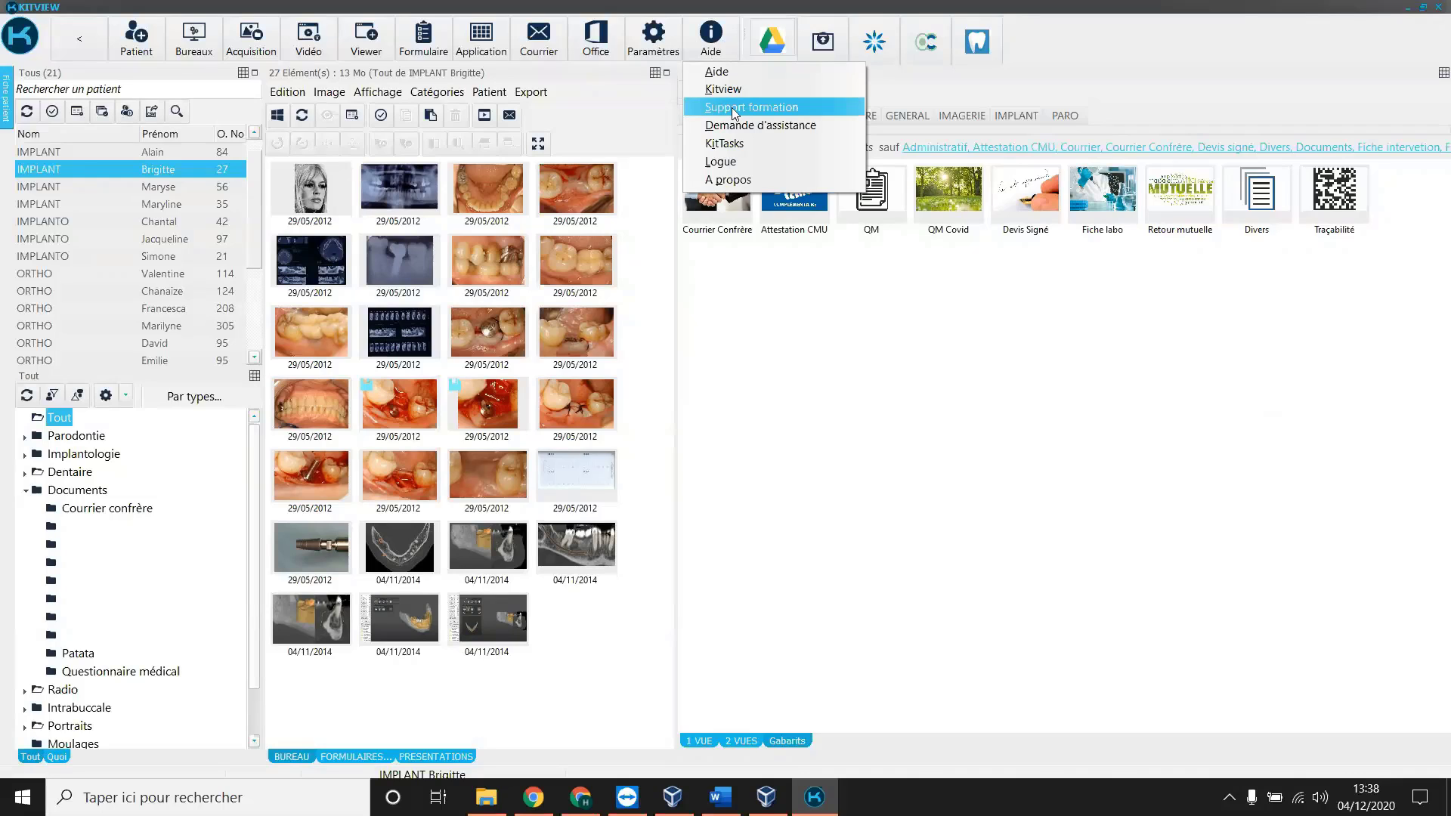
click(994, 423)
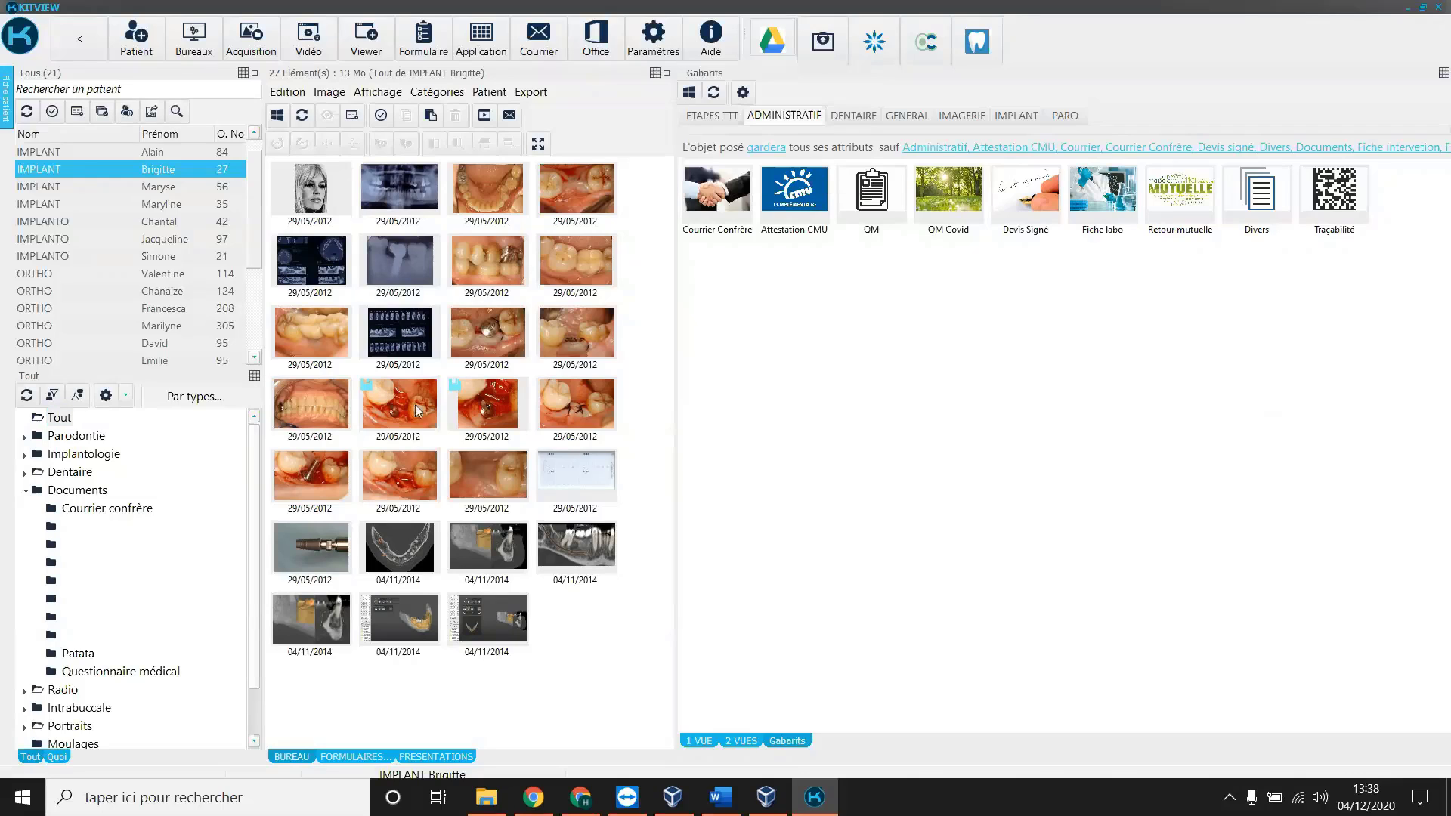
click(24, 493)
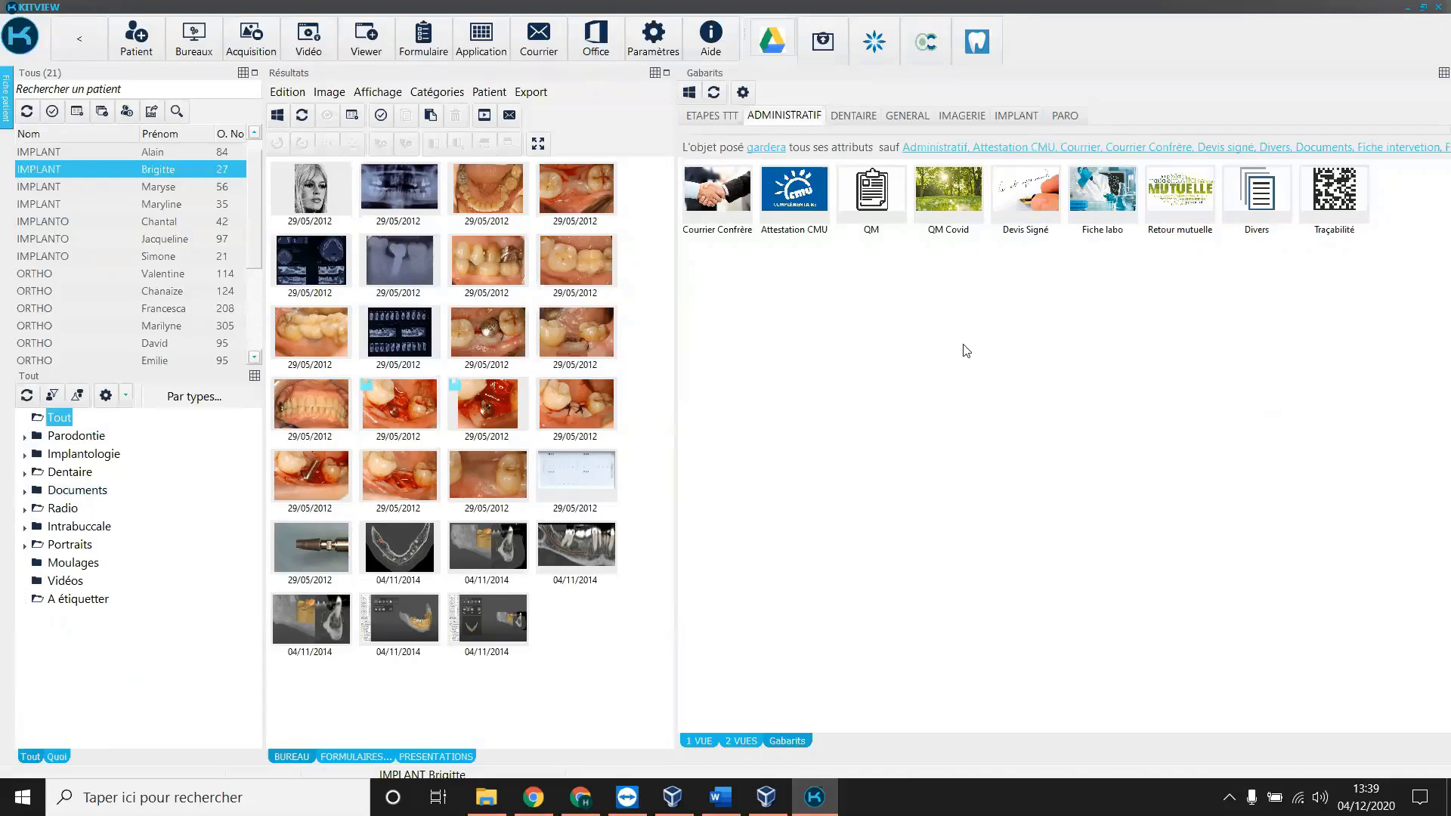
Delete the QM Covid template from the ADMINISTRATIF category of the toolbox settings.
click(943, 224)
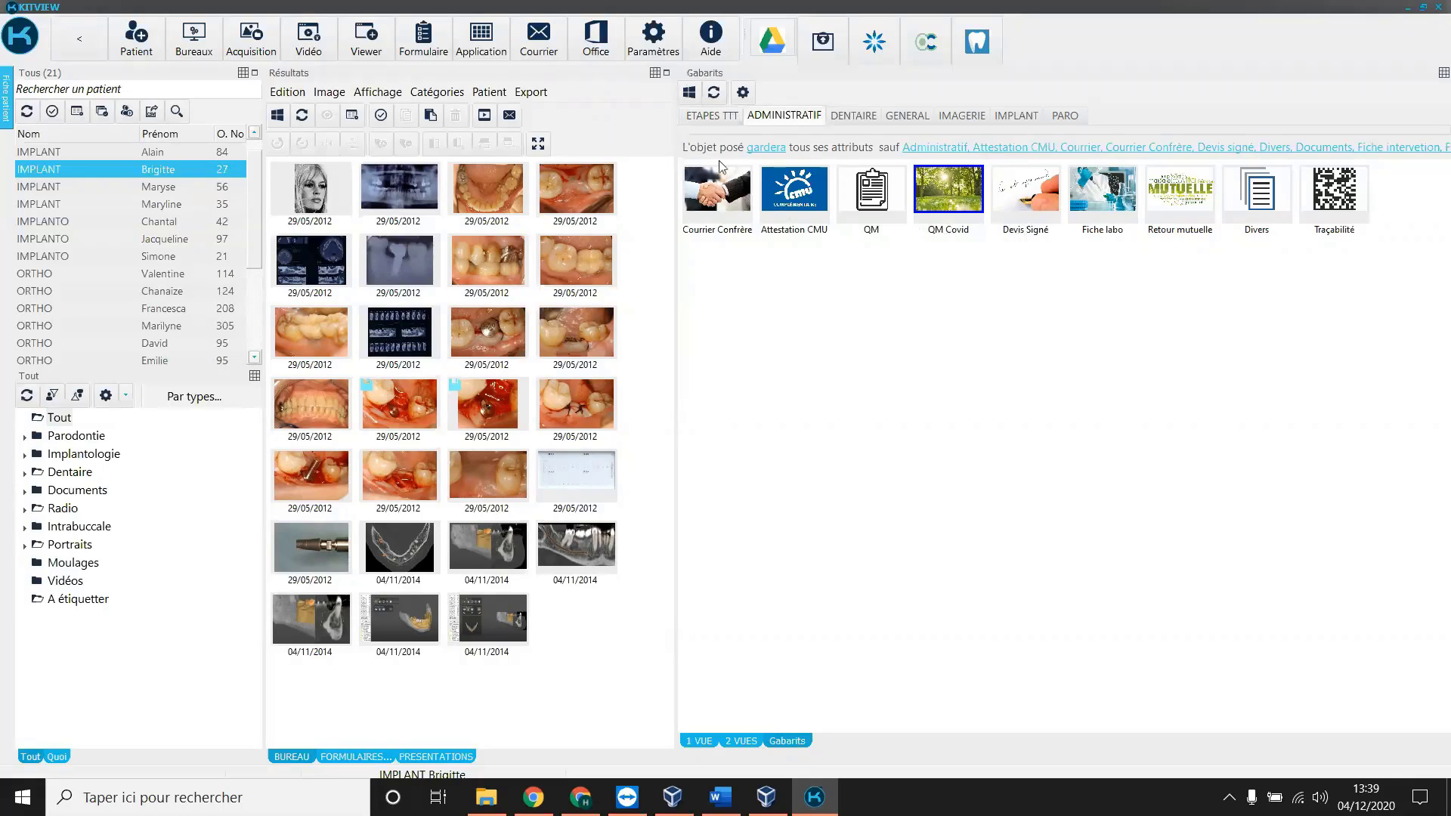
click(648, 45)
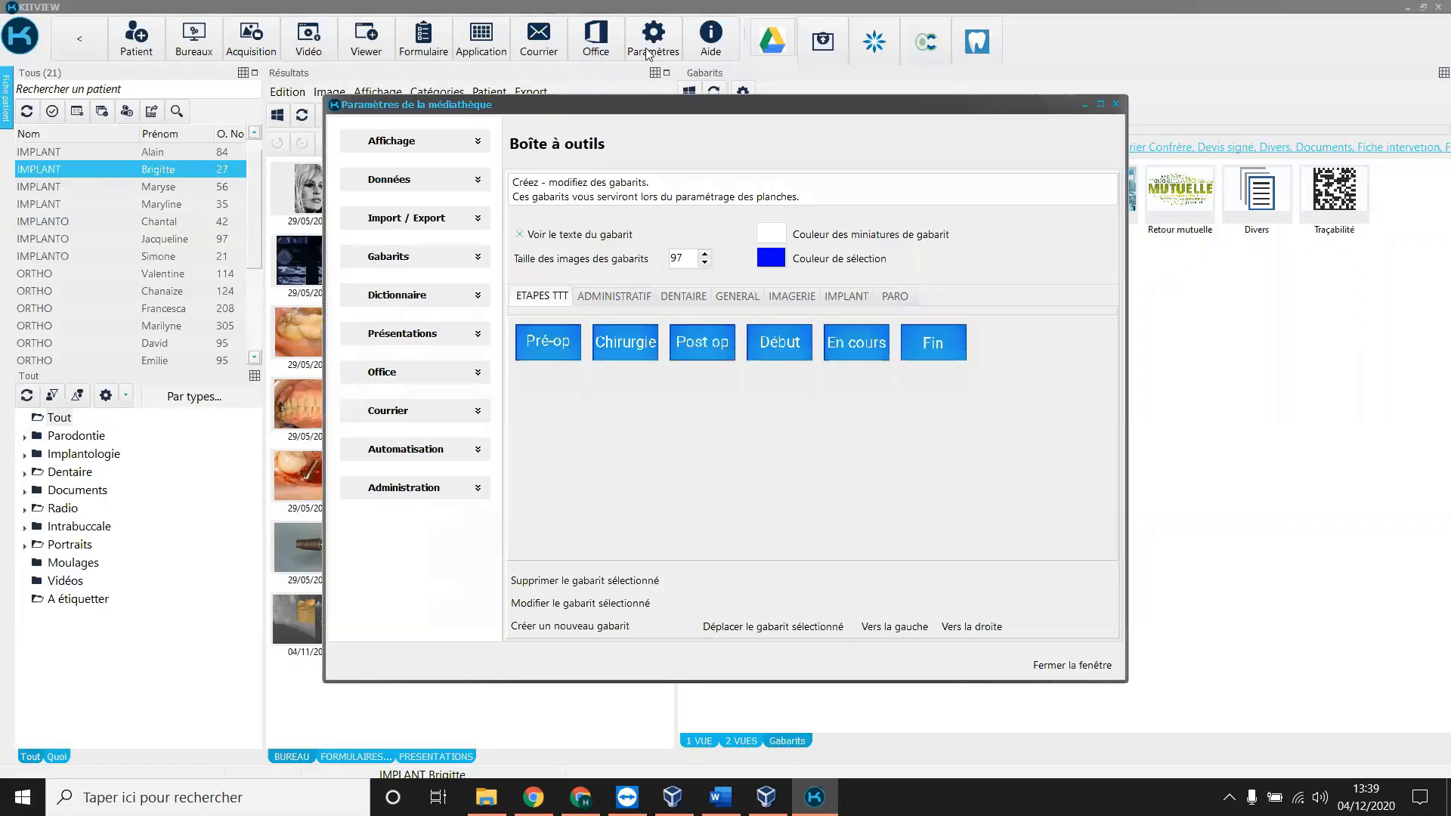
click(406, 259)
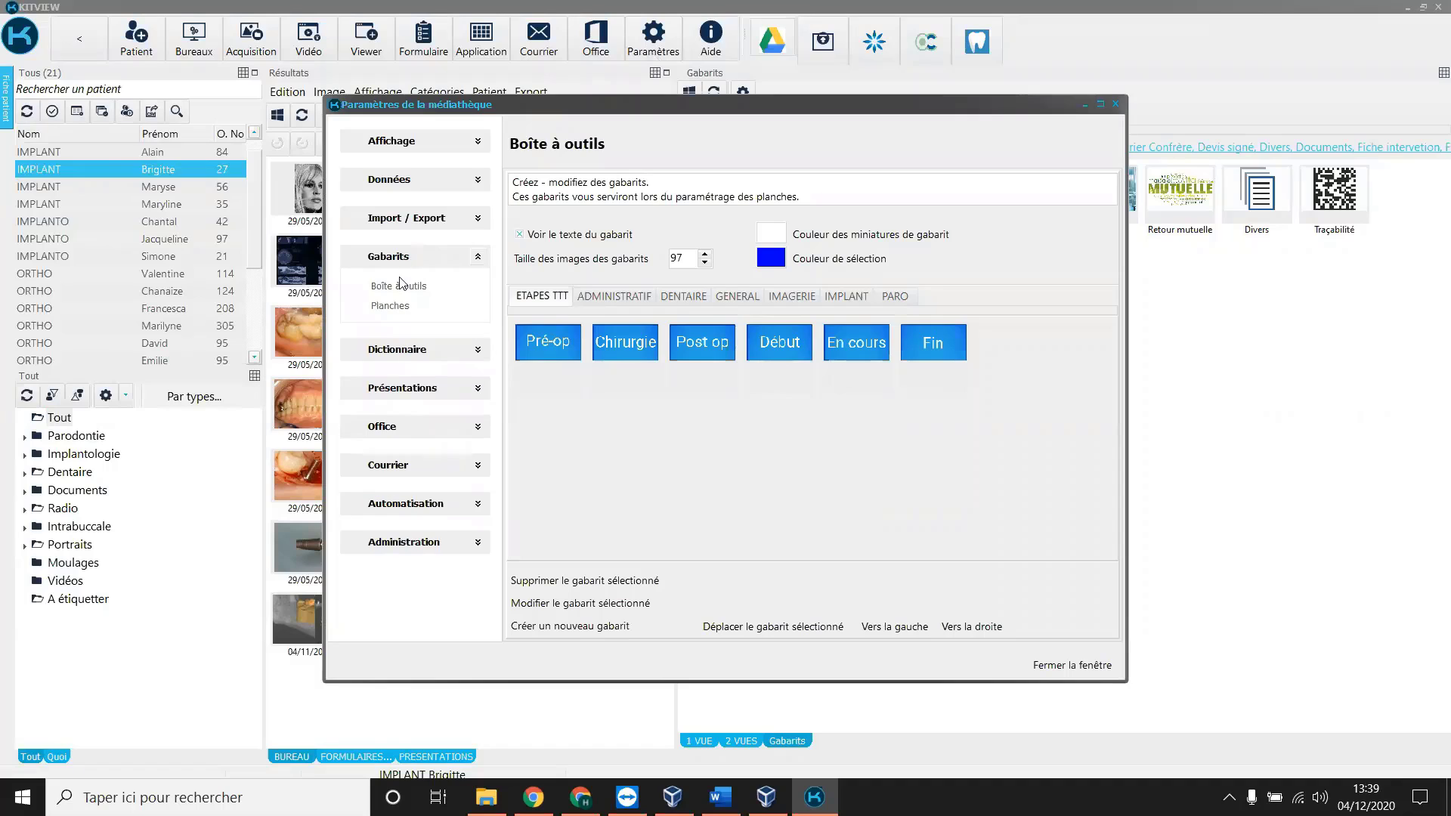
click(613, 296)
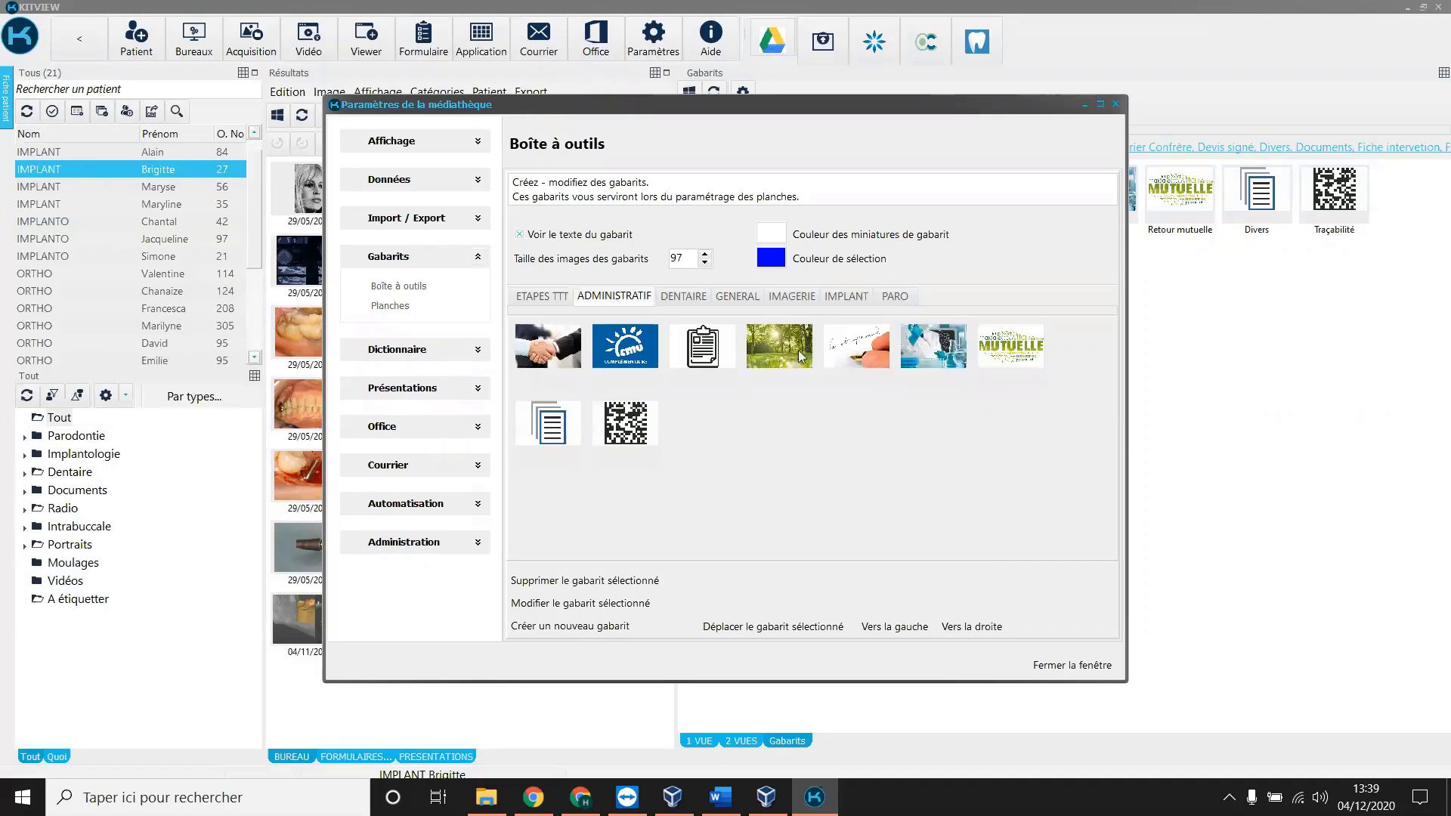
click(802, 357)
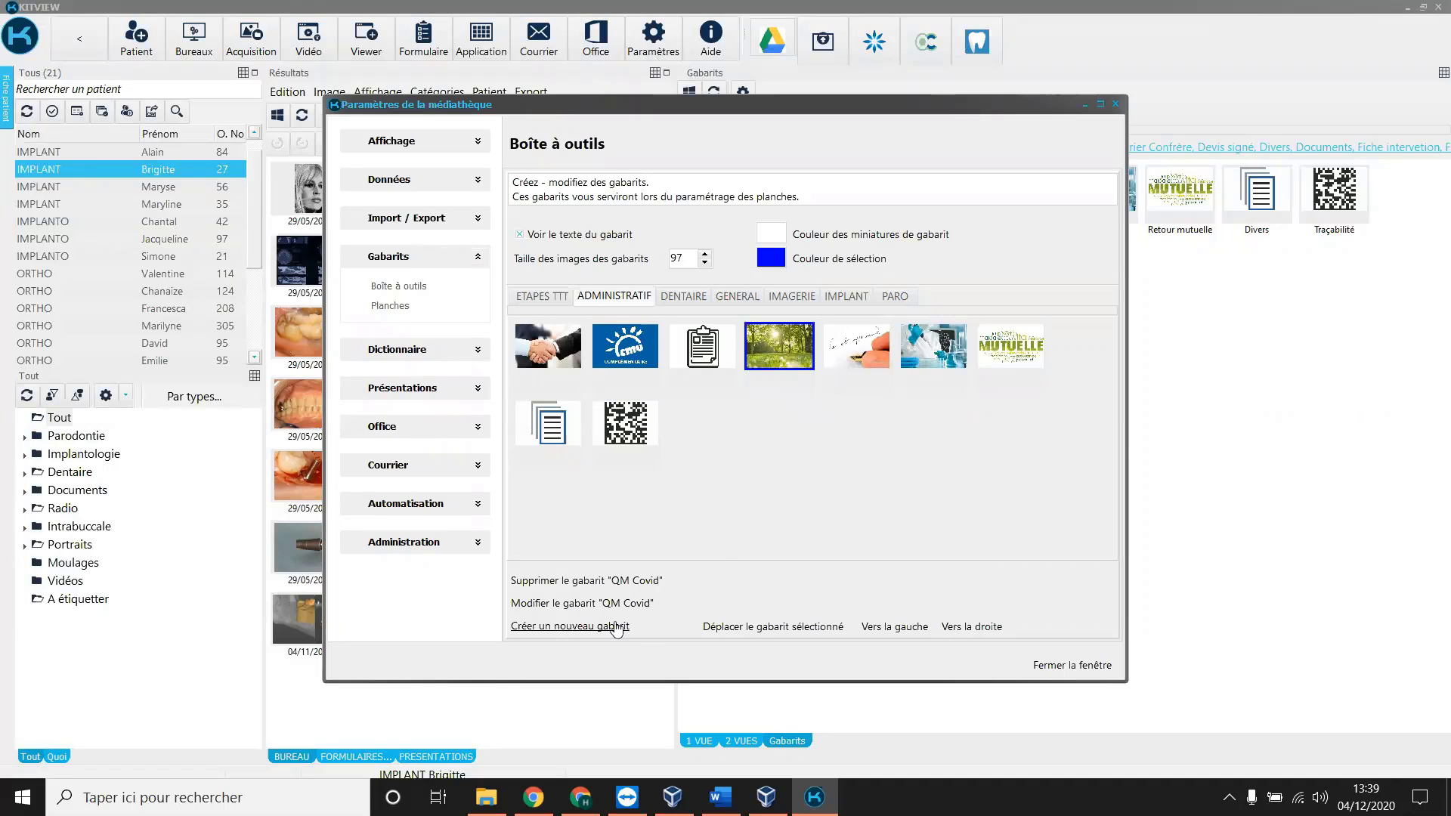
click(601, 582)
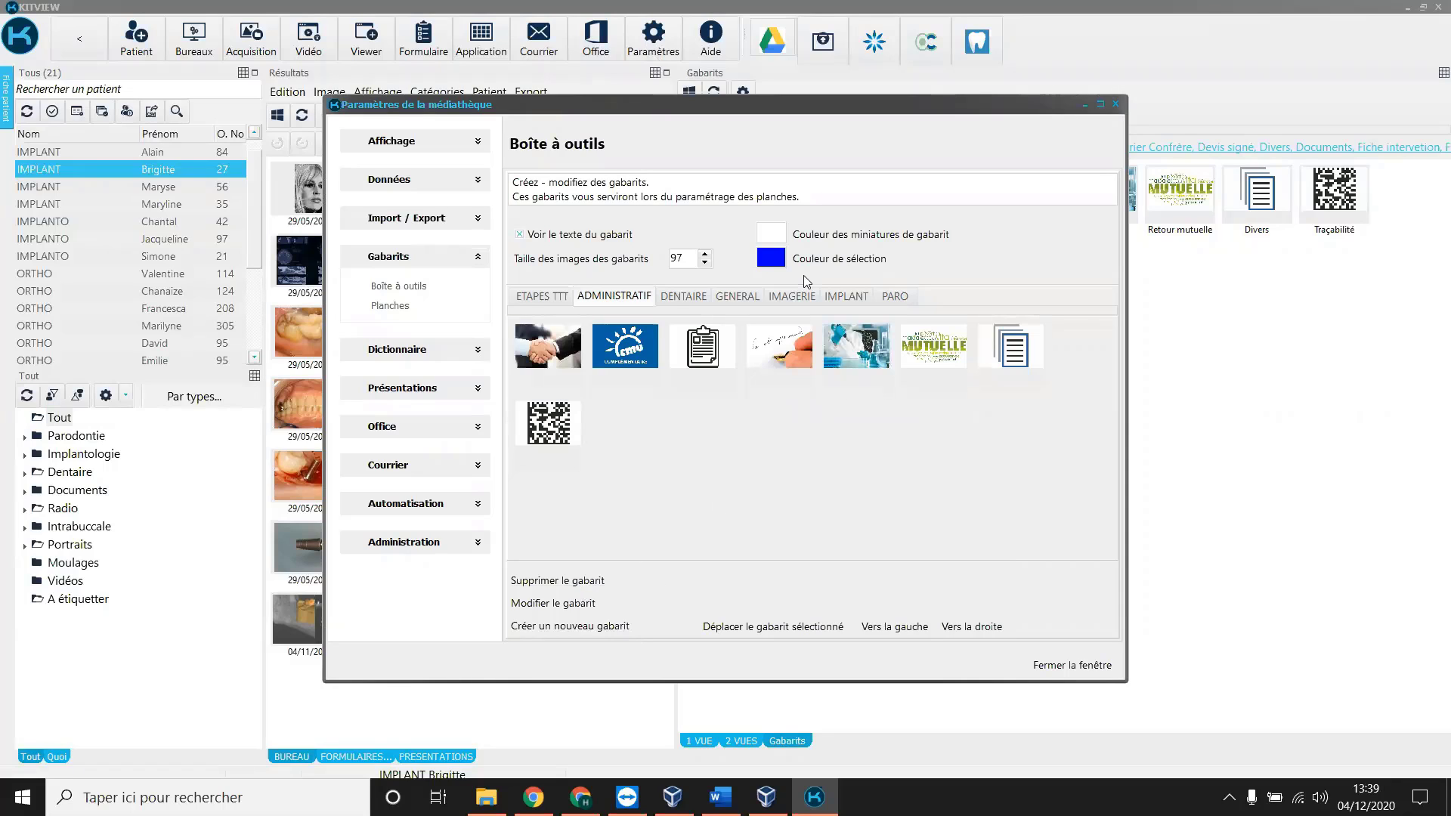
Look through the DENTAIRE, PARO and IMPLANT template categories, close the settings and refresh the Gabarits toolbox.
click(675, 296)
click(886, 297)
click(863, 302)
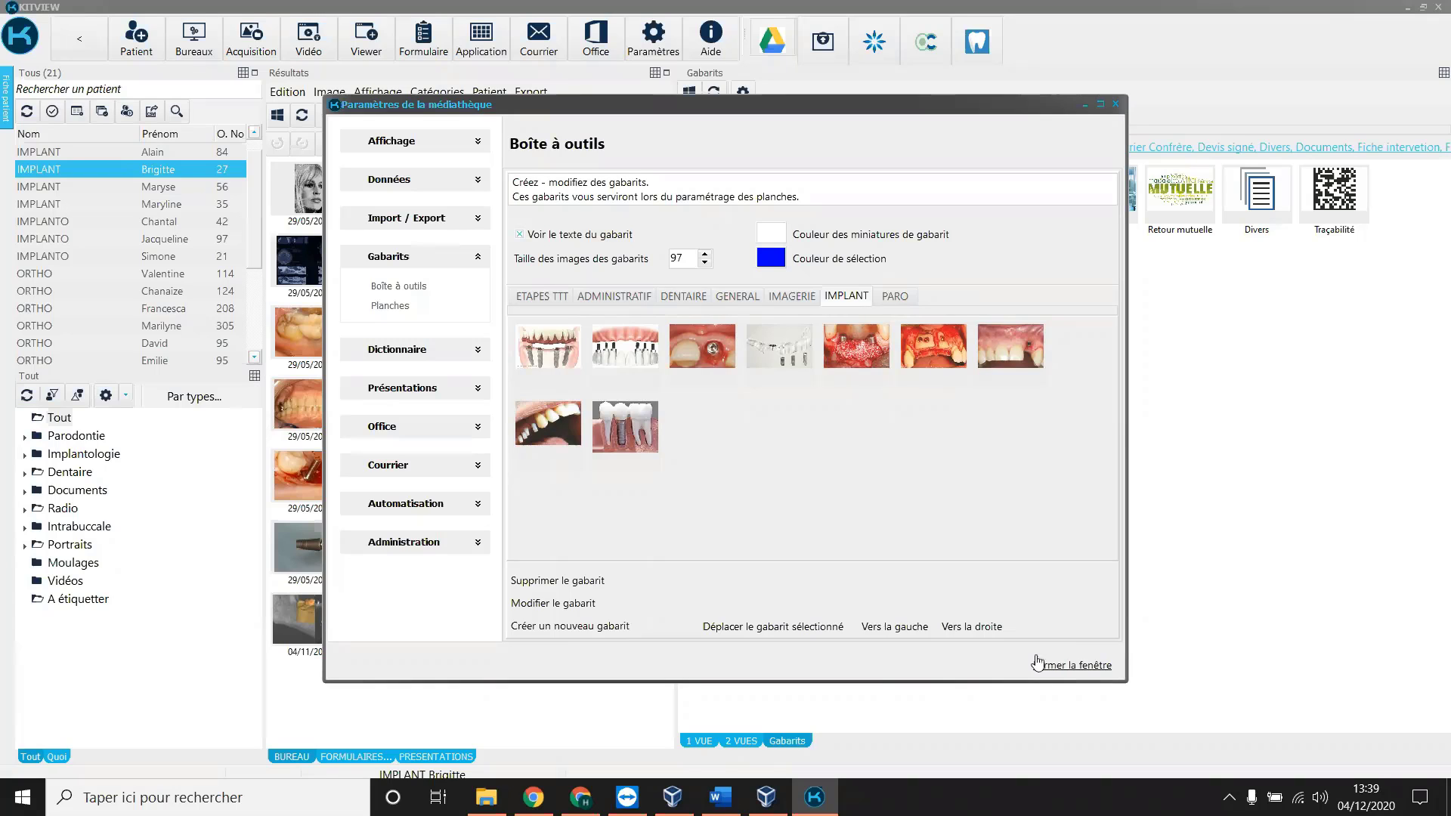
click(1038, 663)
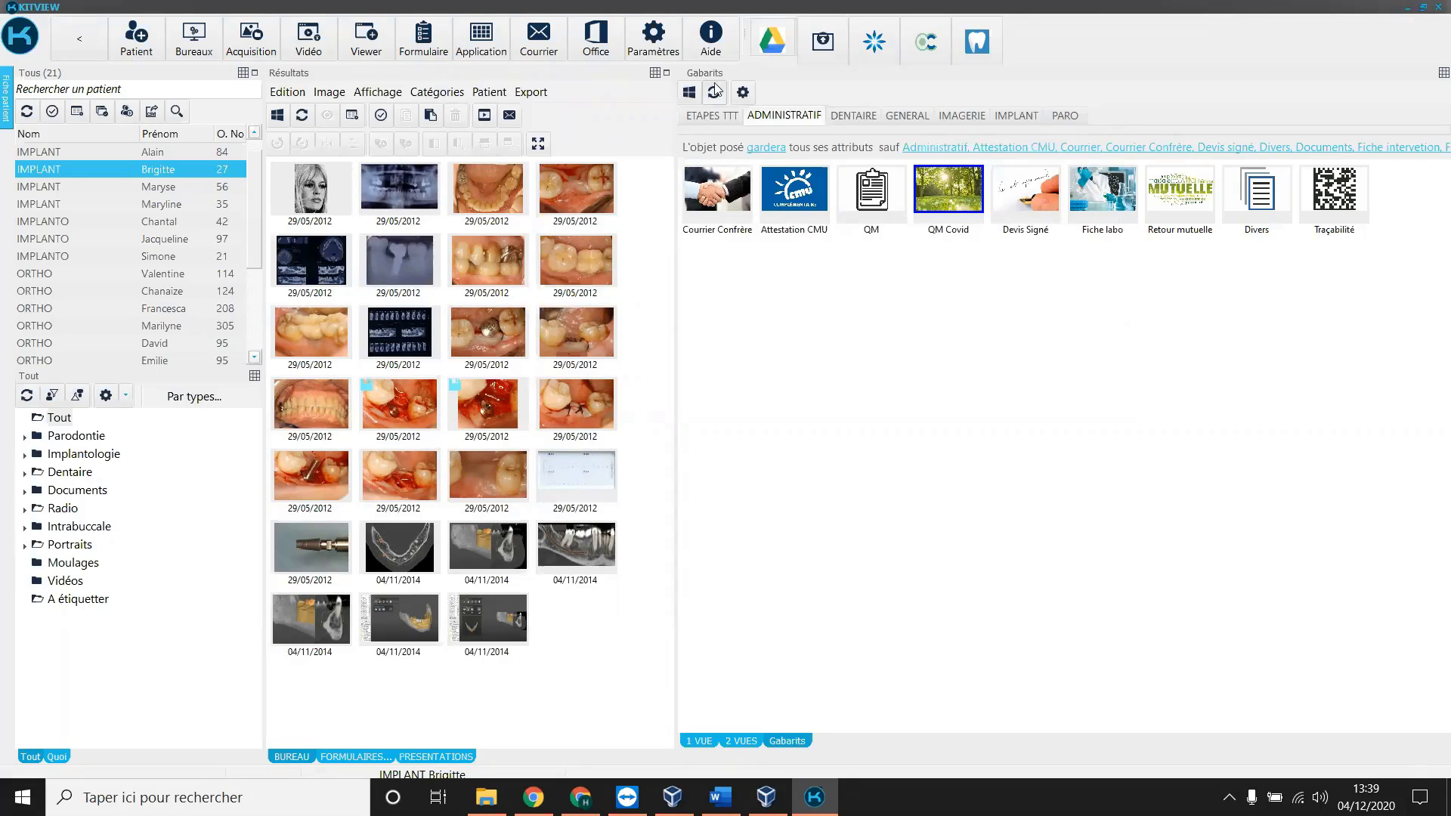
click(715, 90)
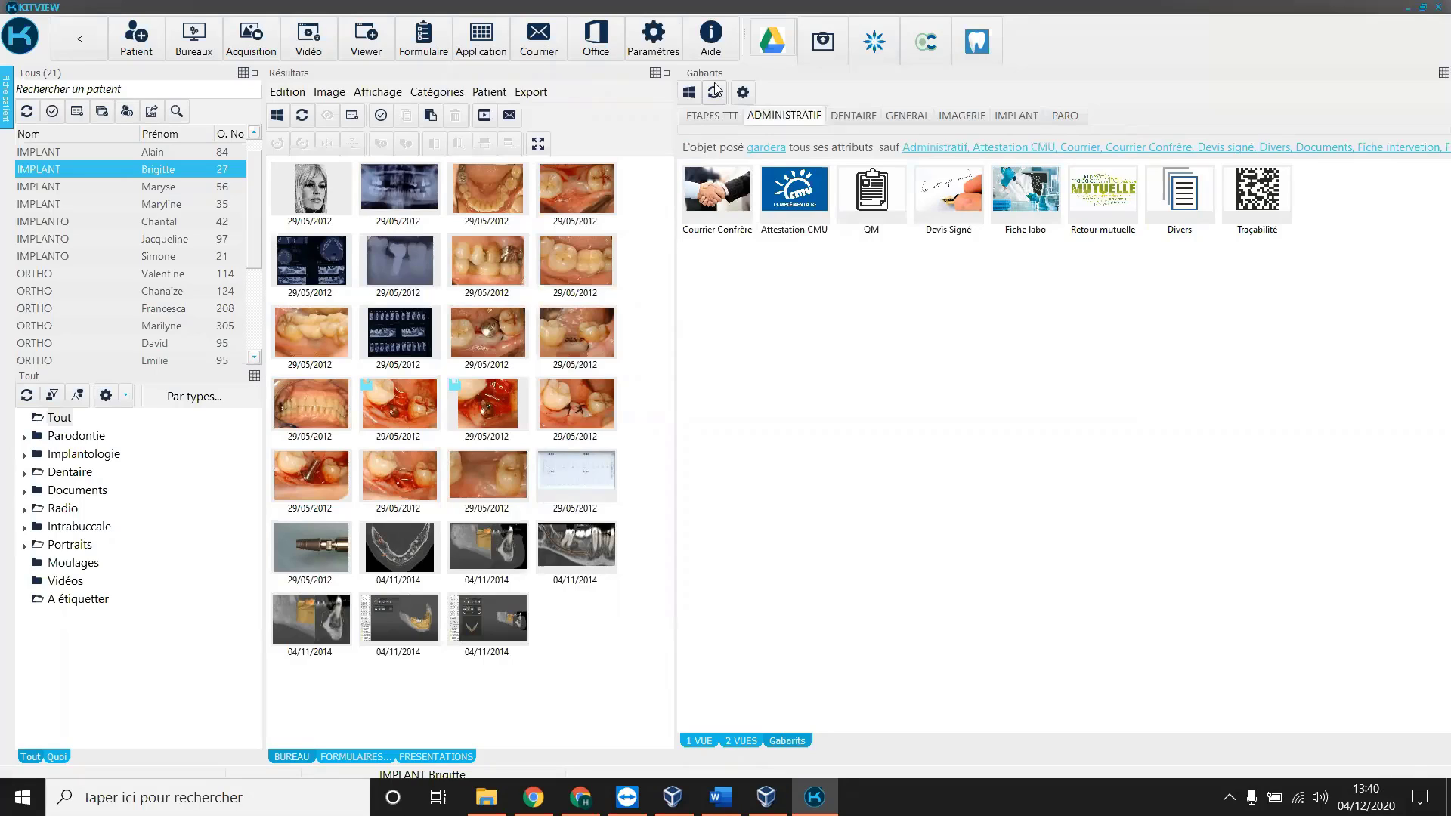
View the general administration settings of the media library and close the settings window.
click(669, 38)
click(415, 488)
click(389, 517)
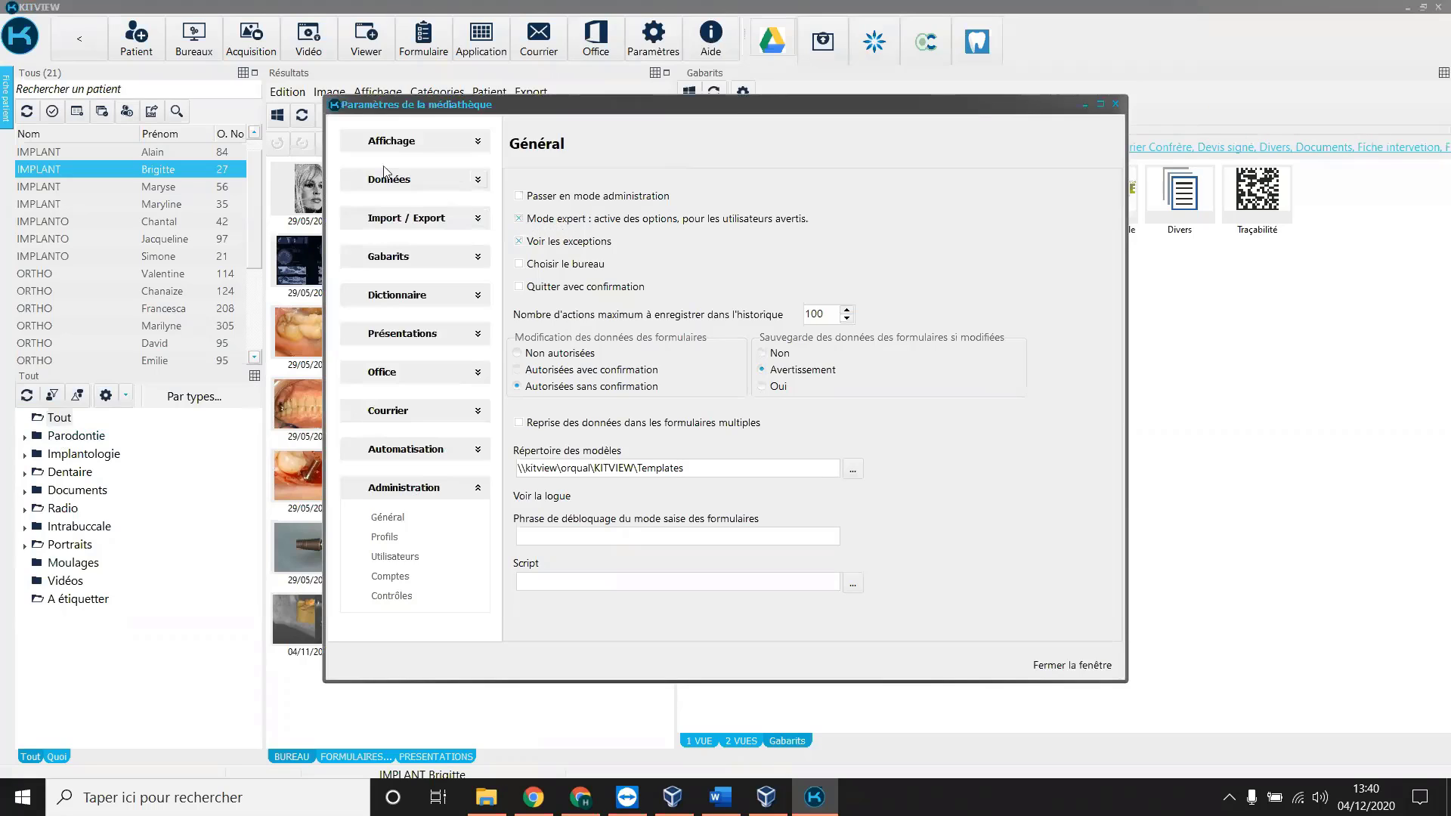
click(1062, 667)
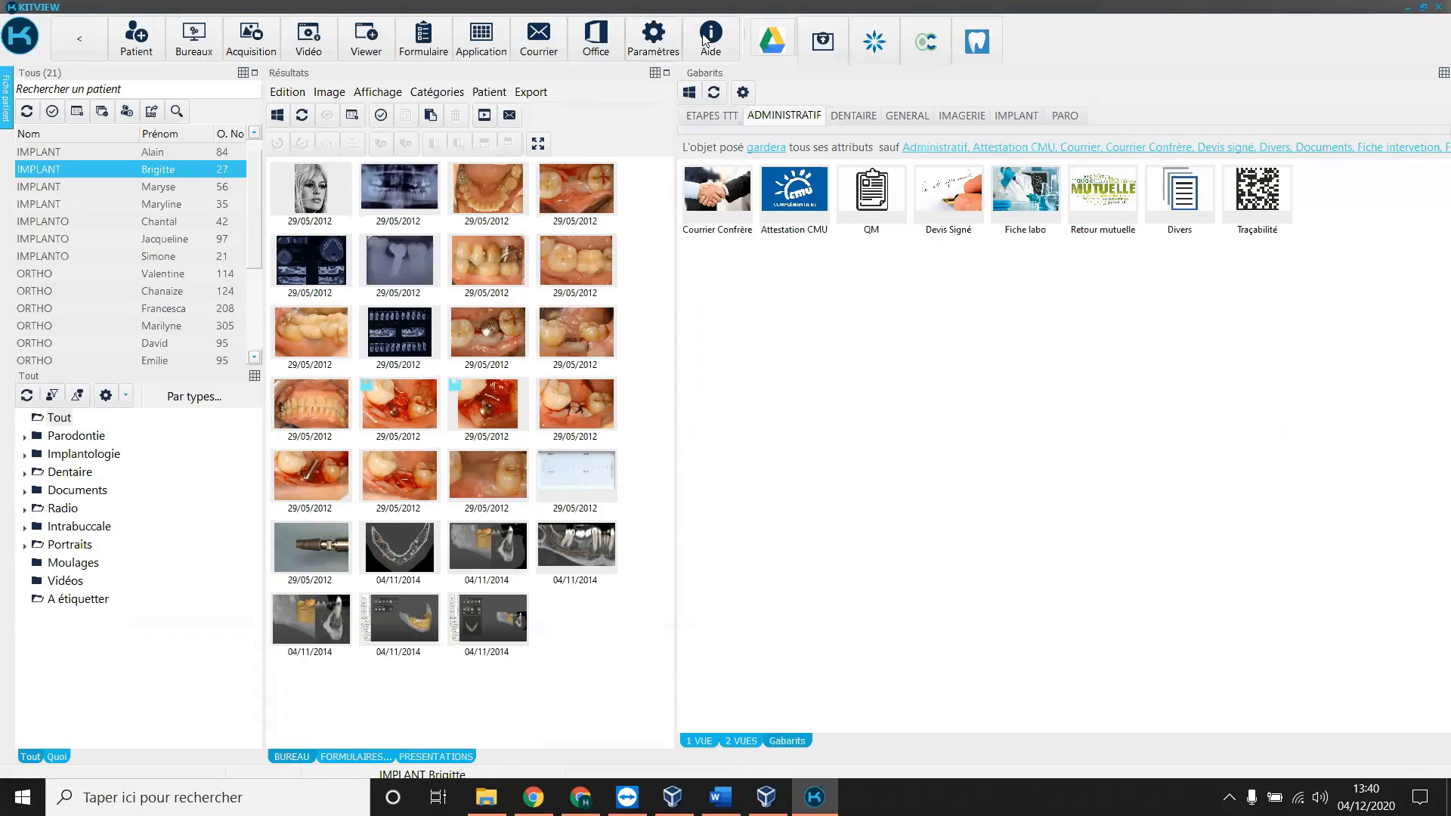
Enable desktop reorganisation mode and review which windows can be shown on the desktop.
click(195, 53)
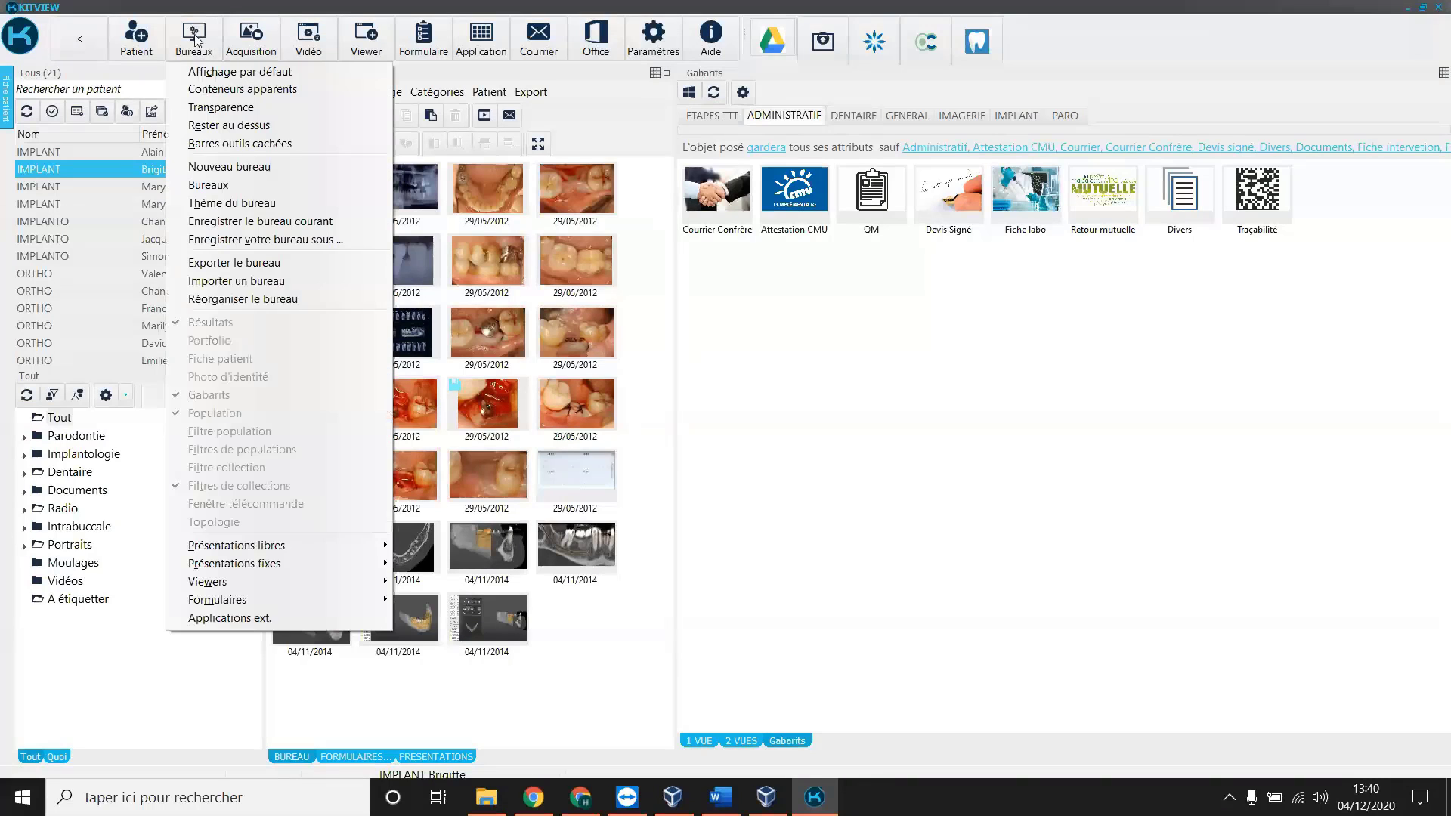
click(260, 302)
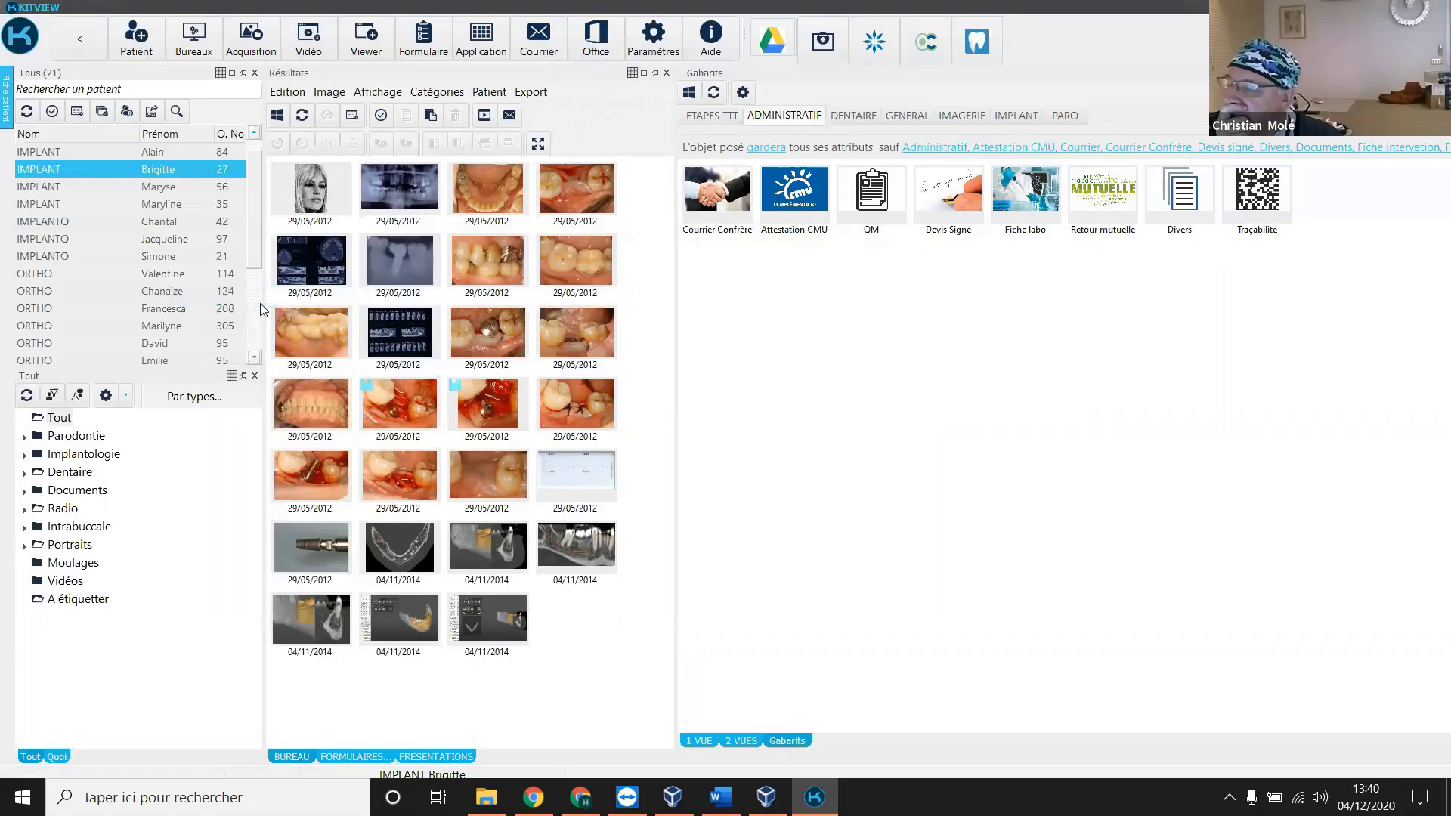
click(192, 49)
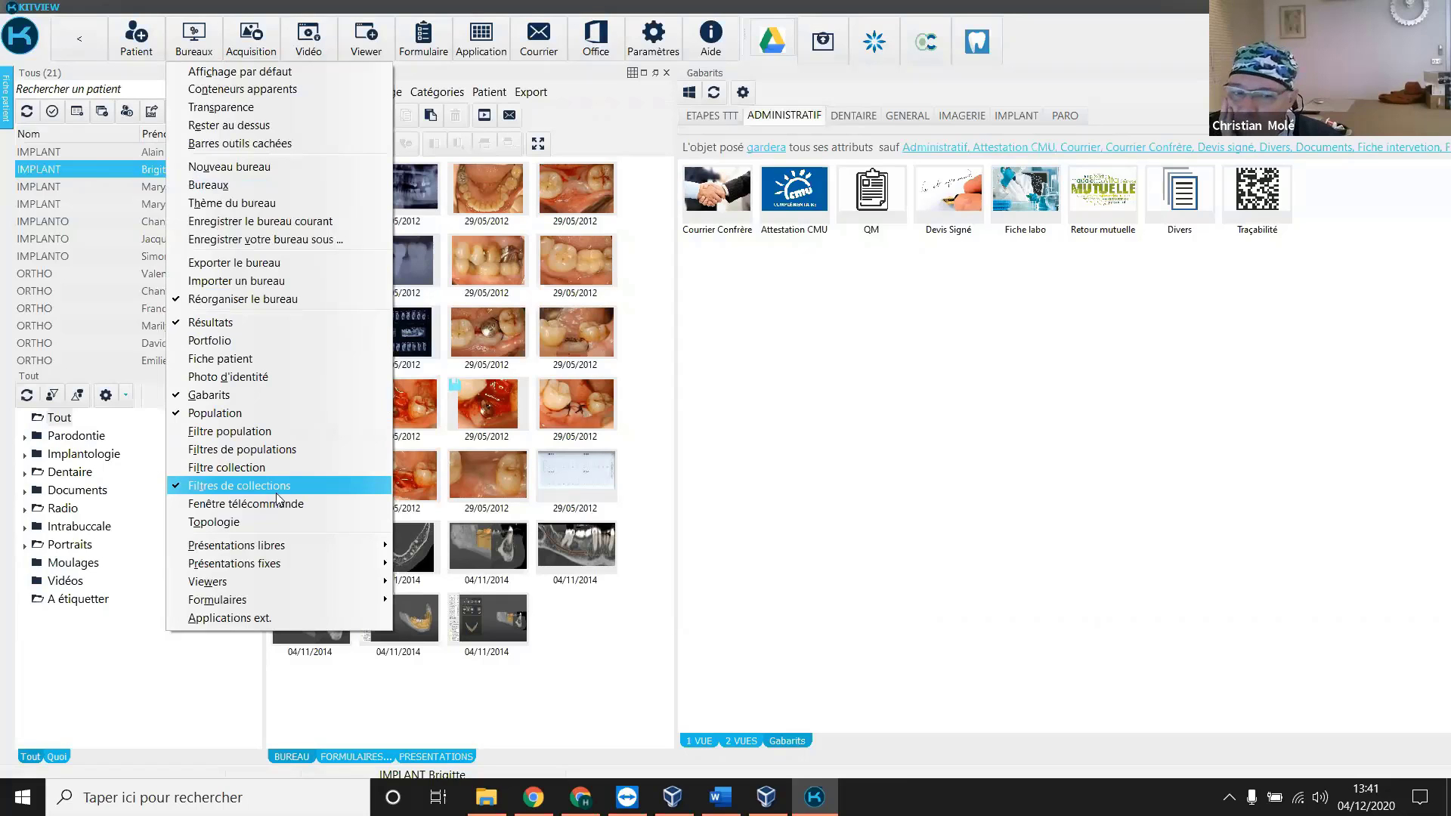
click(903, 458)
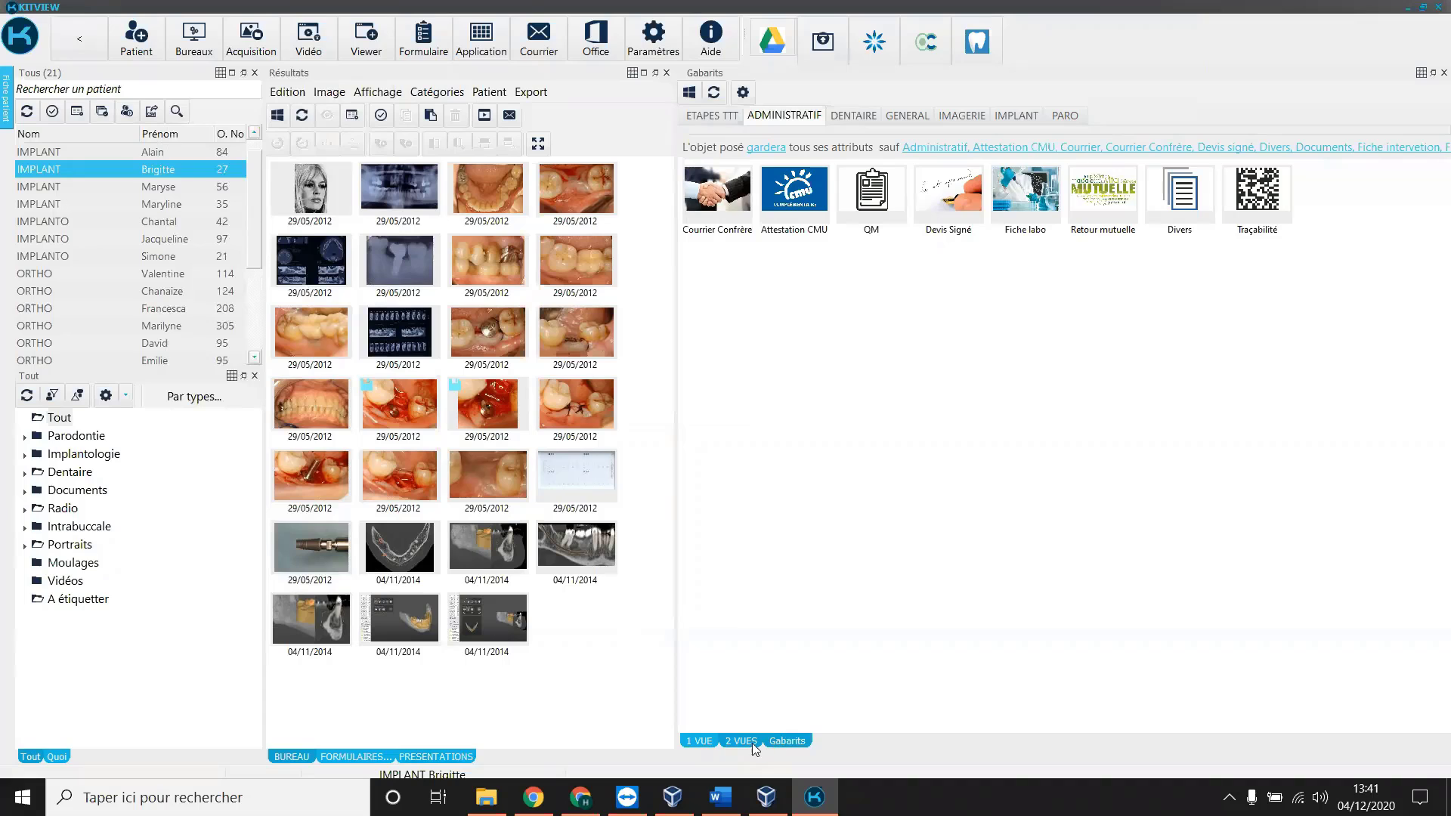
Display the 1 VUE viewer and add the Portfolio window to its tab group.
click(703, 741)
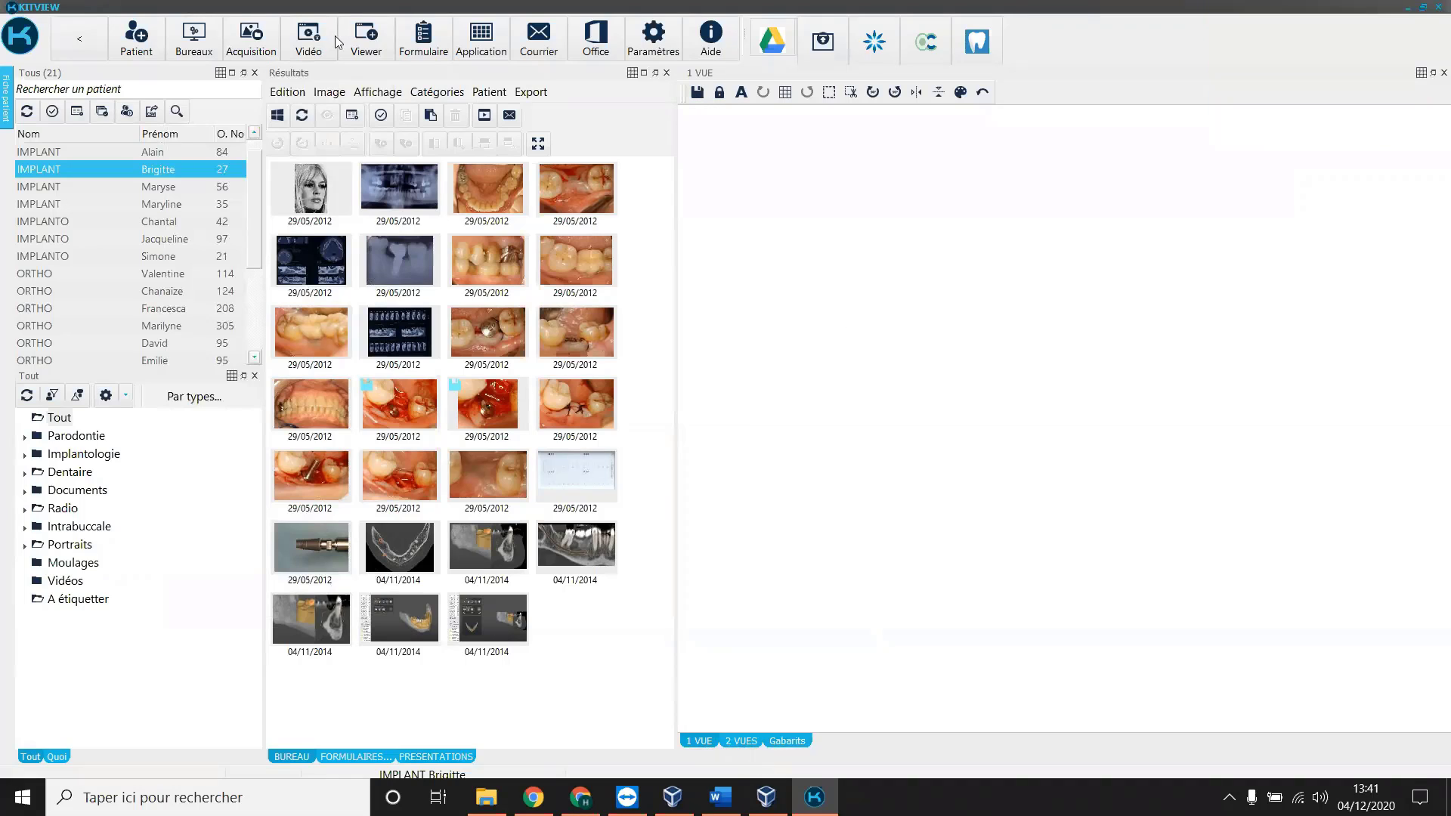
click(377, 42)
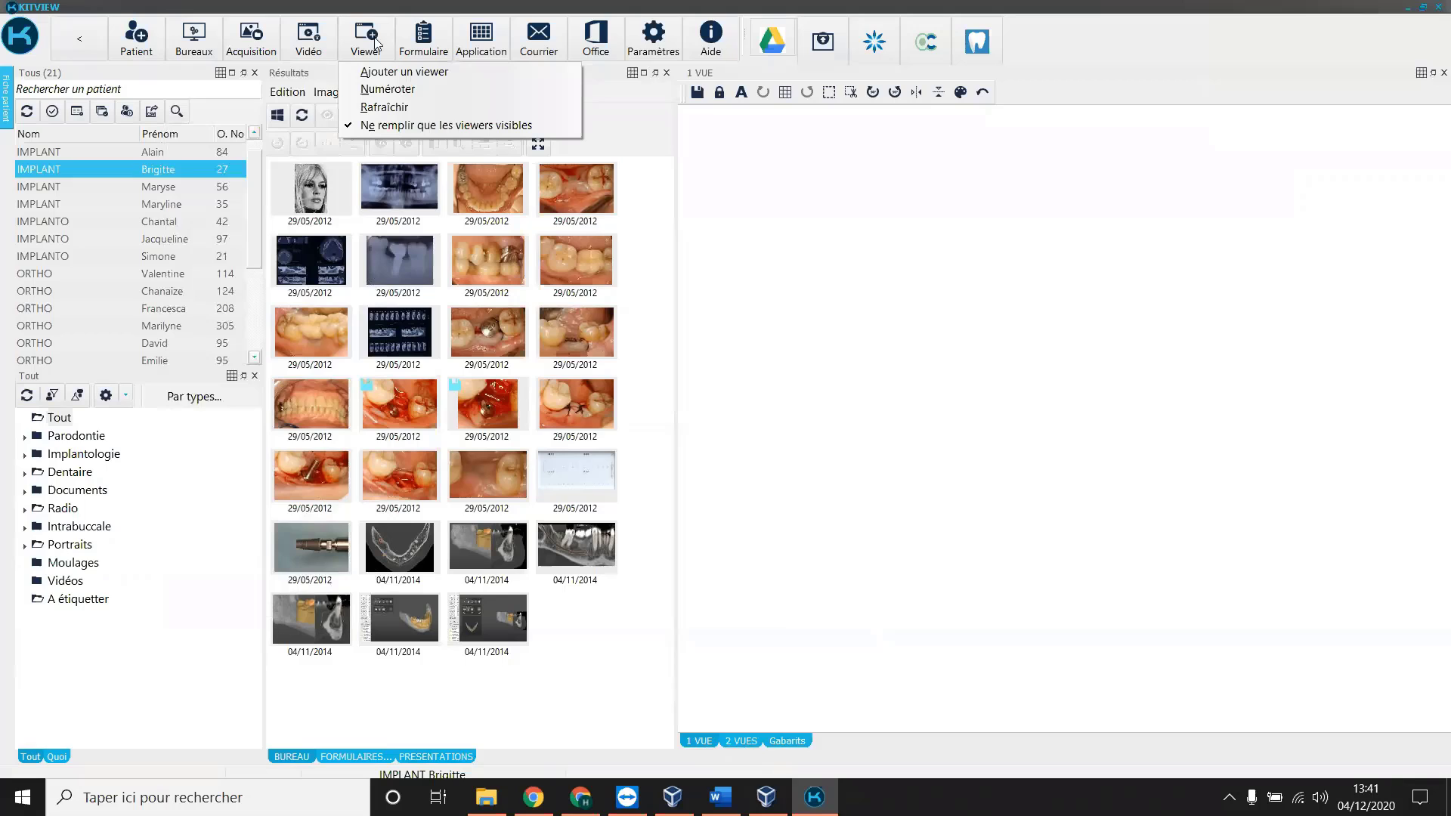
click(966, 286)
click(211, 40)
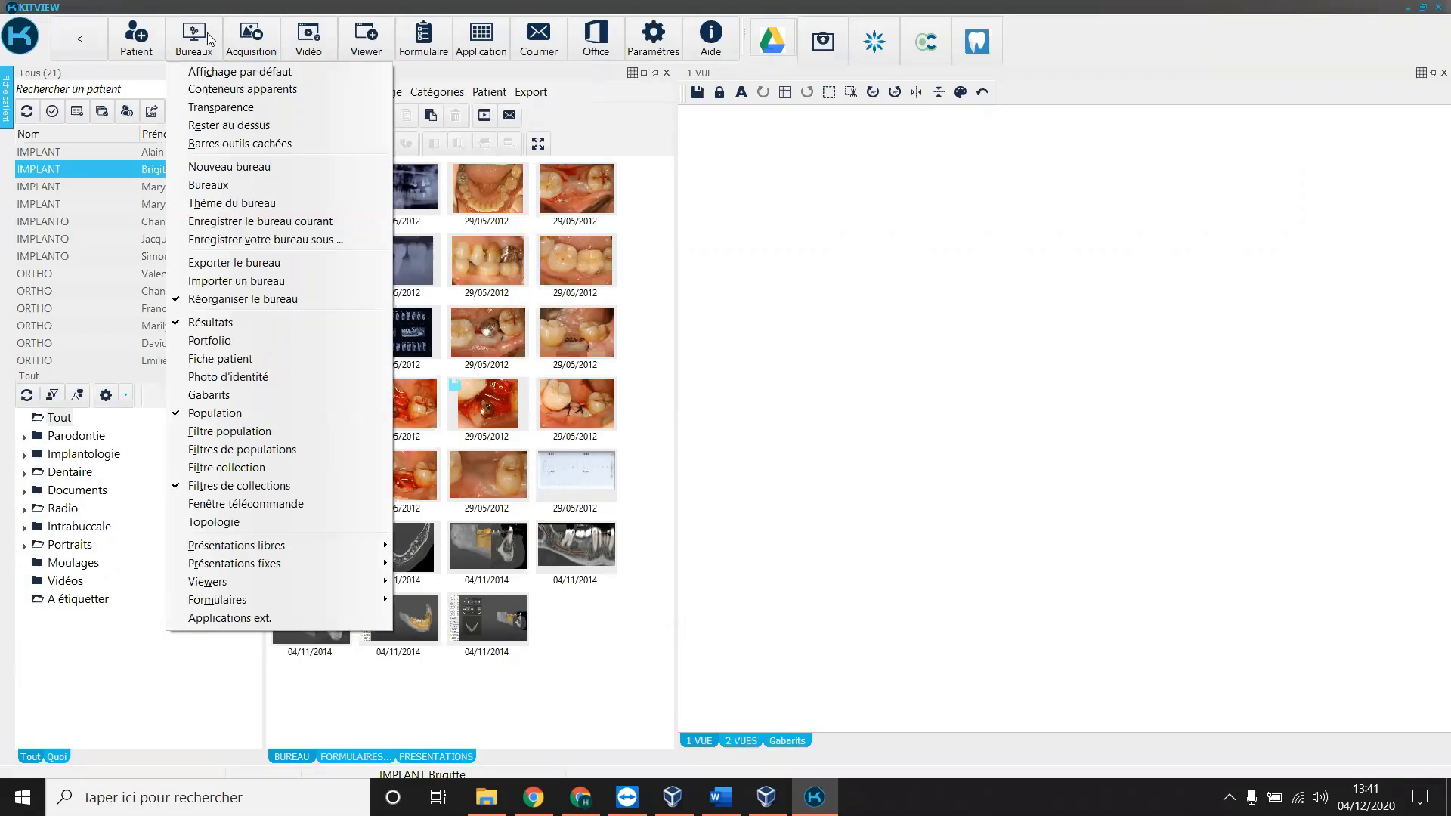
click(231, 359)
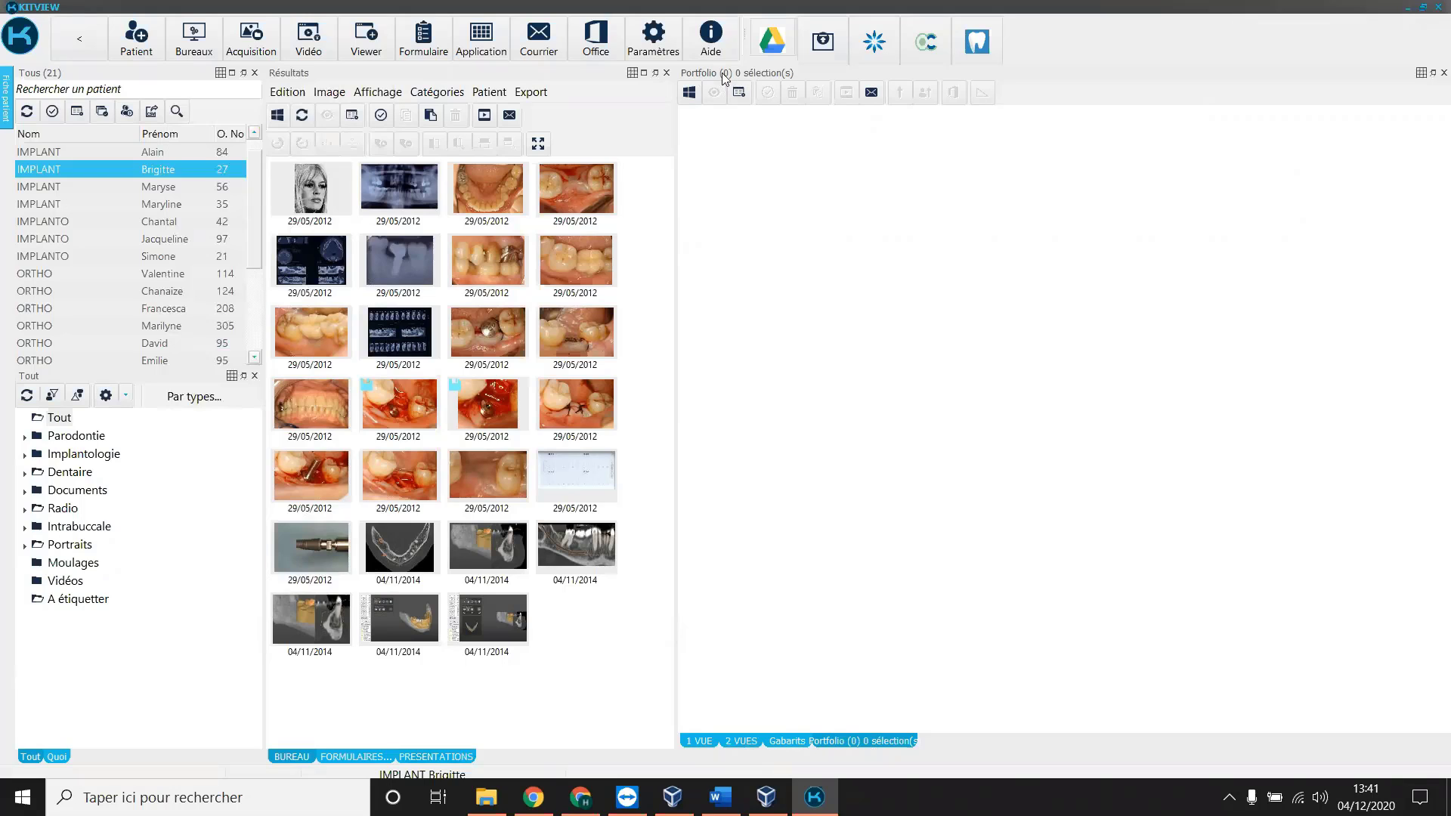
Detach the Portfolio window from its tab group and move it as a floating window over the Gabarits area.
drag(724, 78, 771, 281)
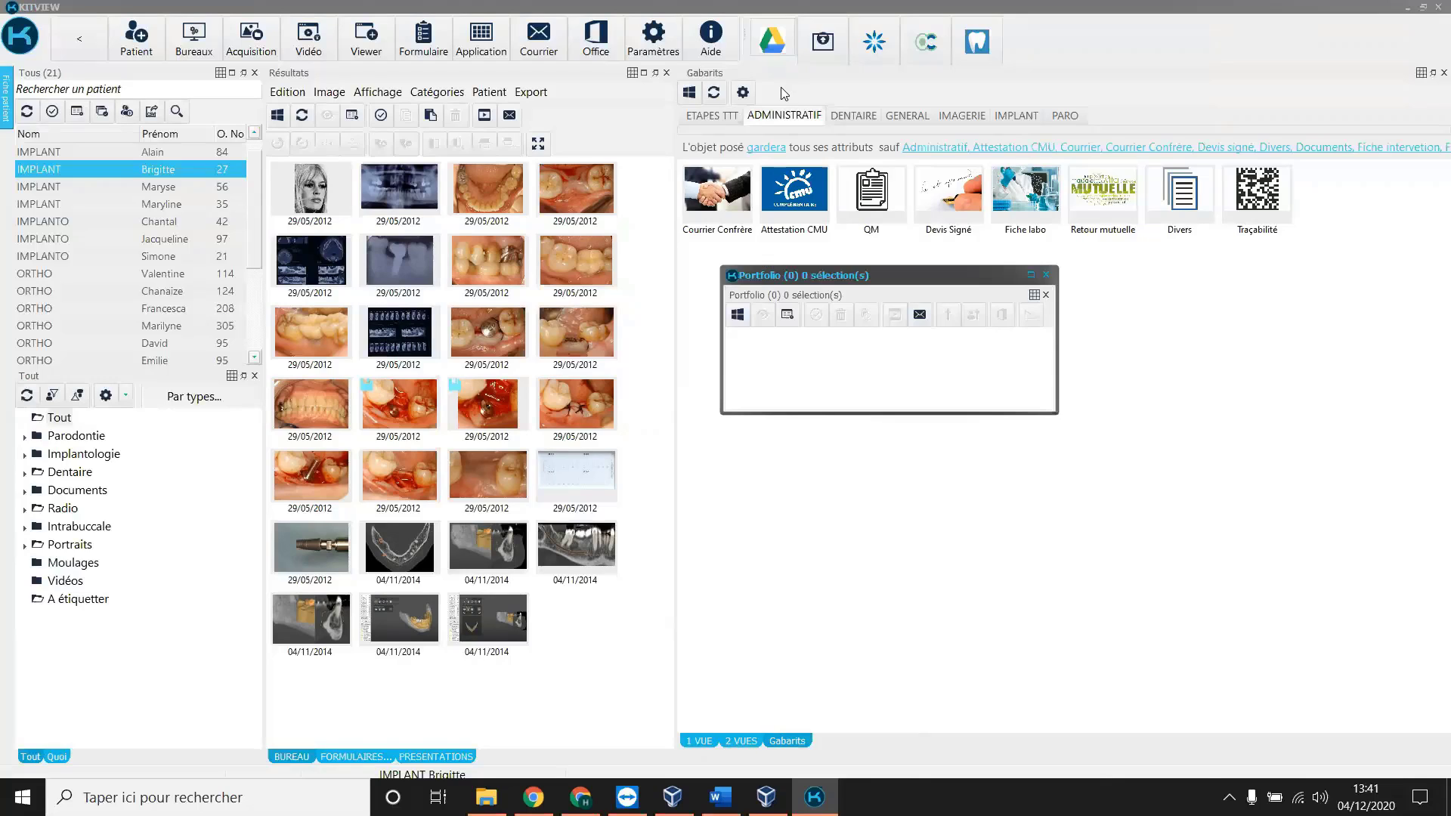
drag(882, 281, 849, 349)
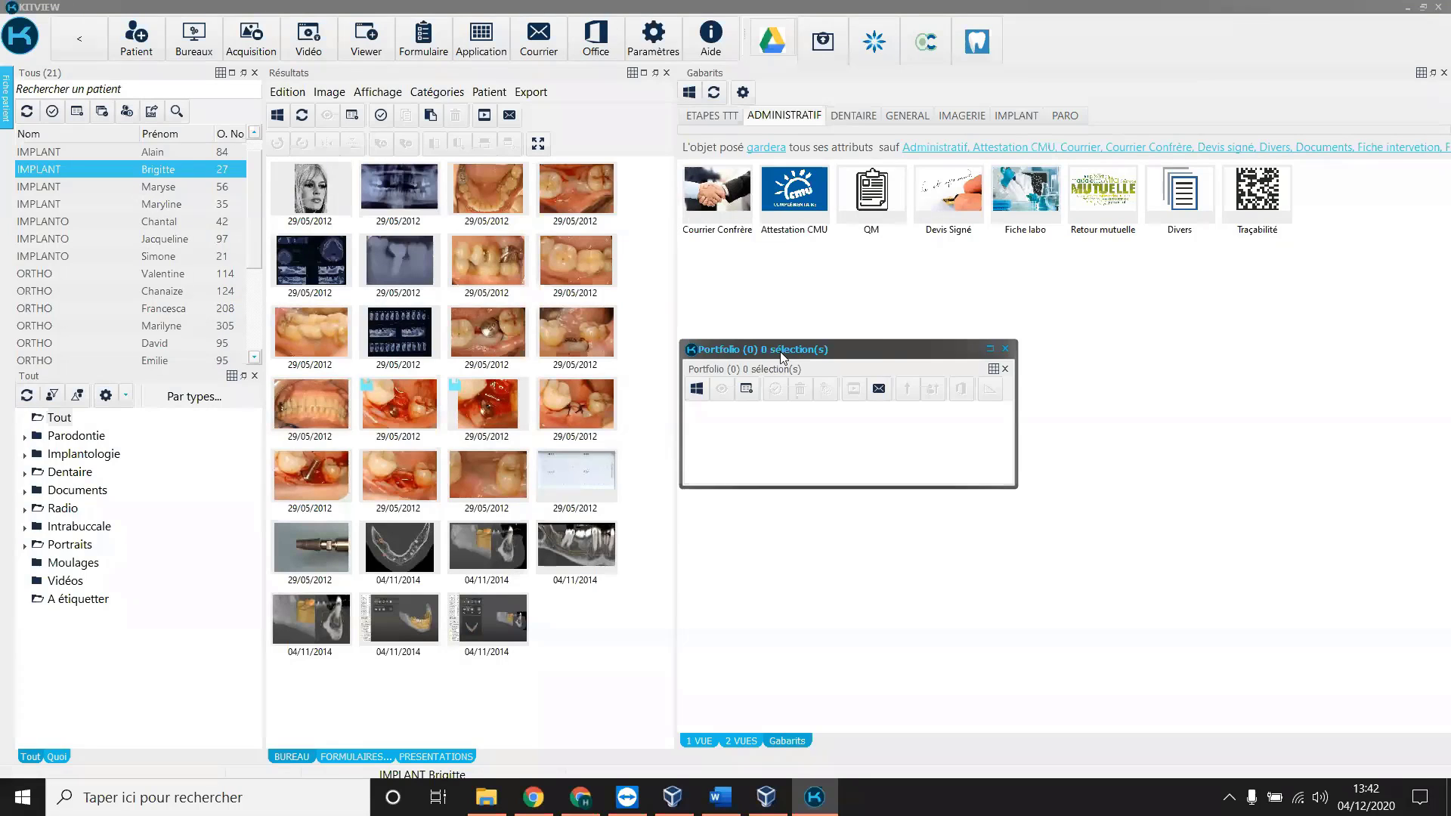
drag(782, 353, 784, 343)
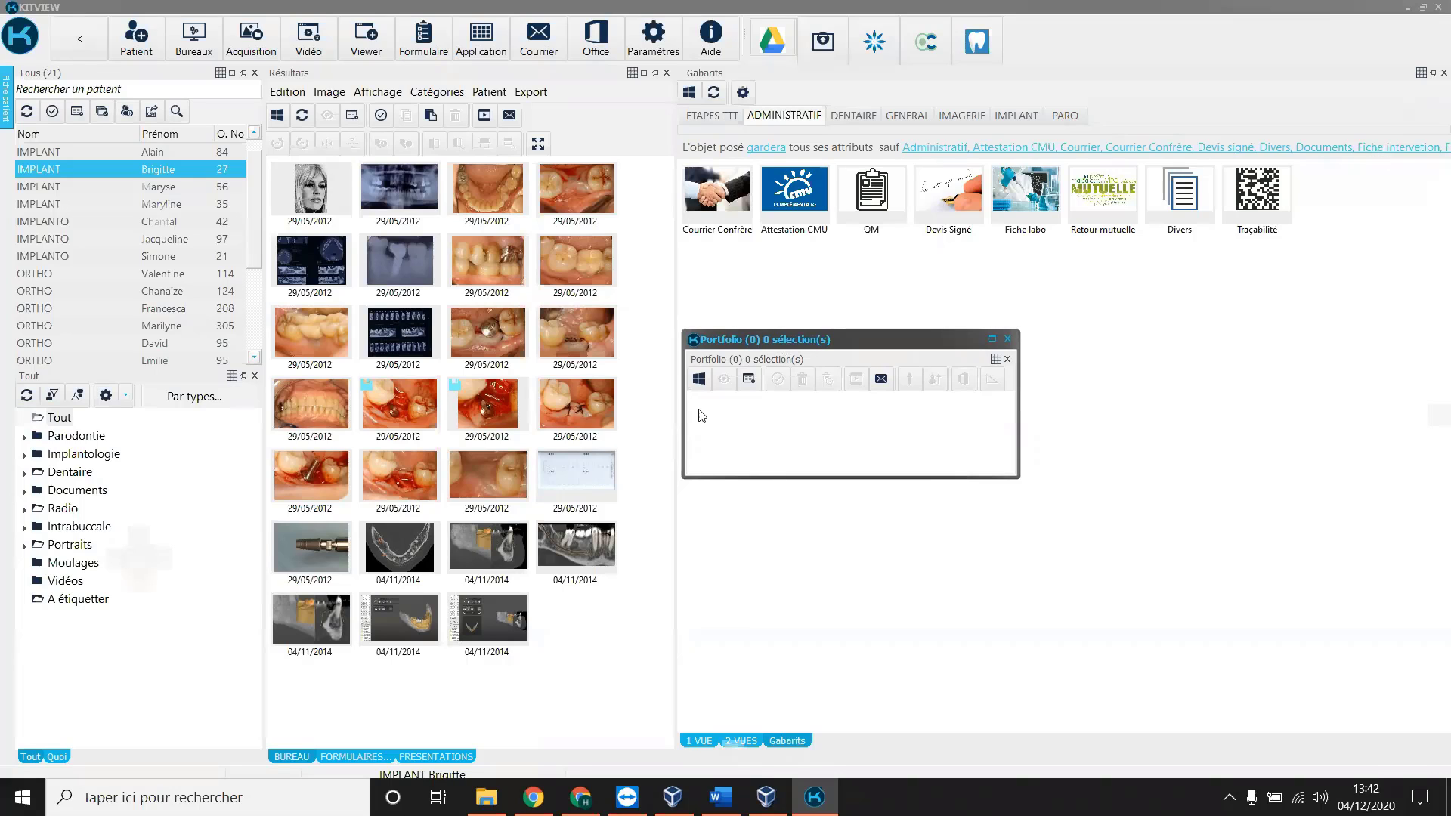
Dock the Portfolio window above the patient list and return it to the tab group beside Gabarits.
drag(701, 415, 139, 222)
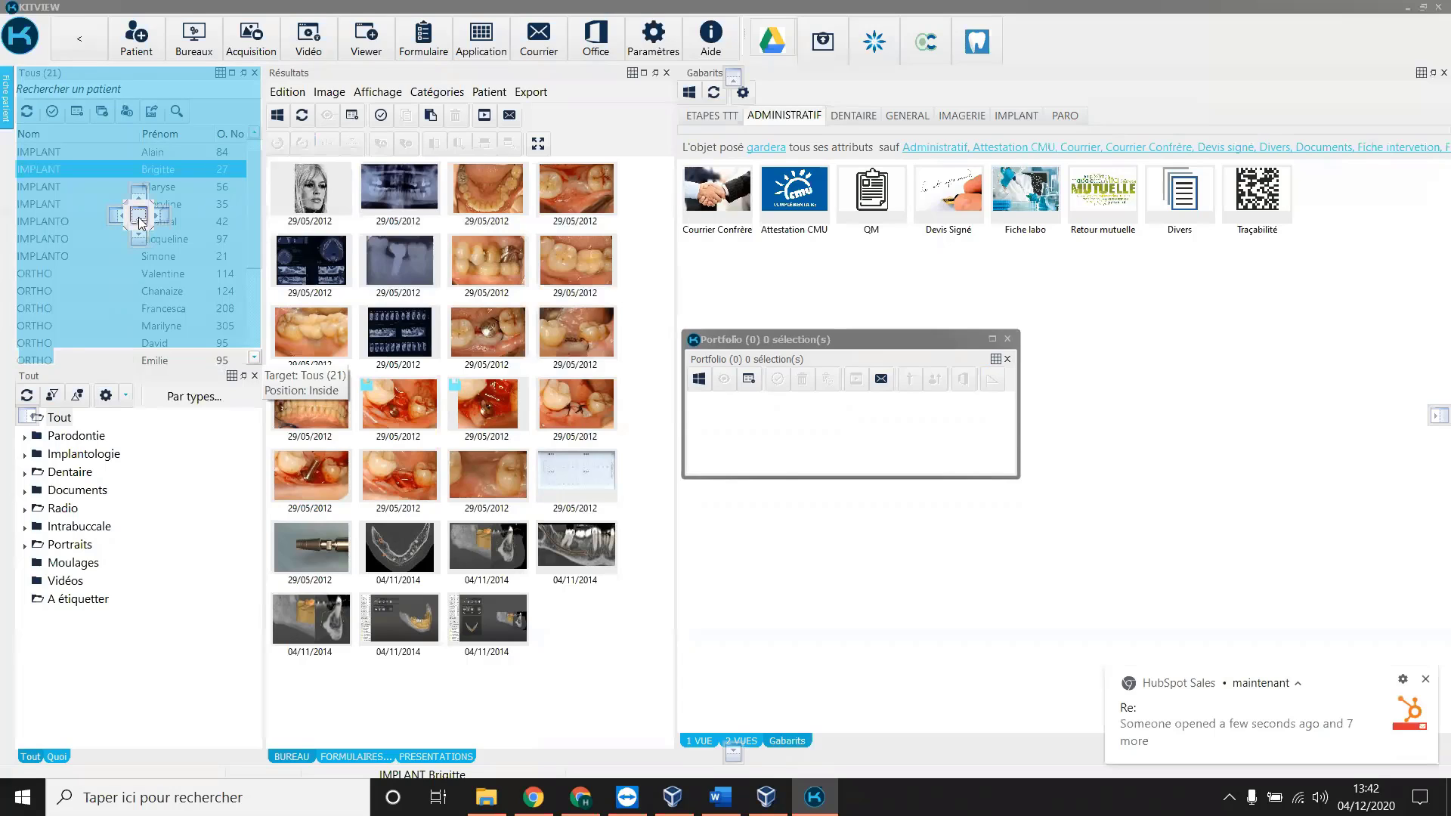
mouse_move(139, 219)
mouse_down()
mouse_move(139, 236)
mouse_move(148, 195)
mouse_move(172, 217)
mouse_move(136, 210)
mouse_up()
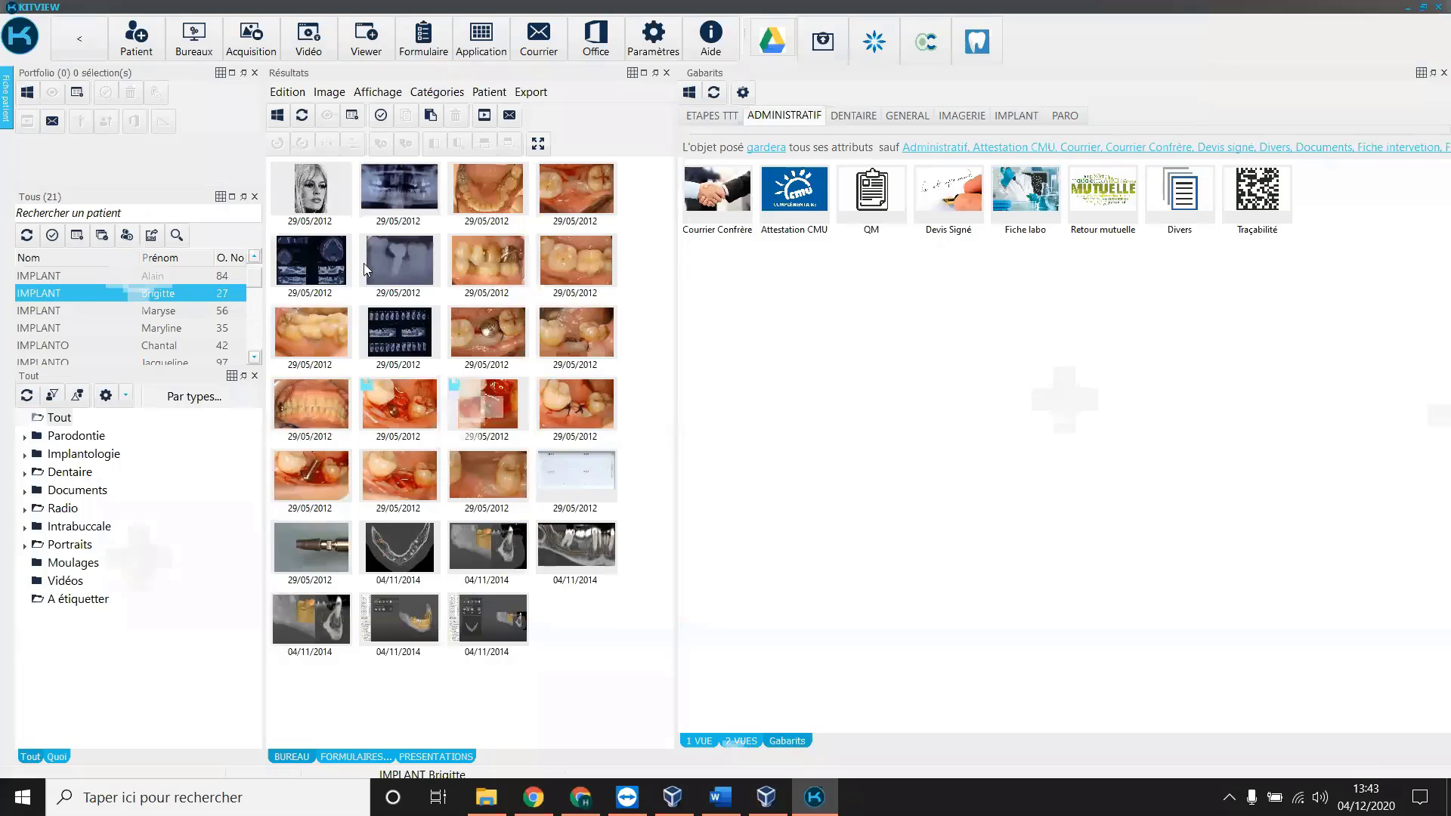
drag(364, 263, 847, 745)
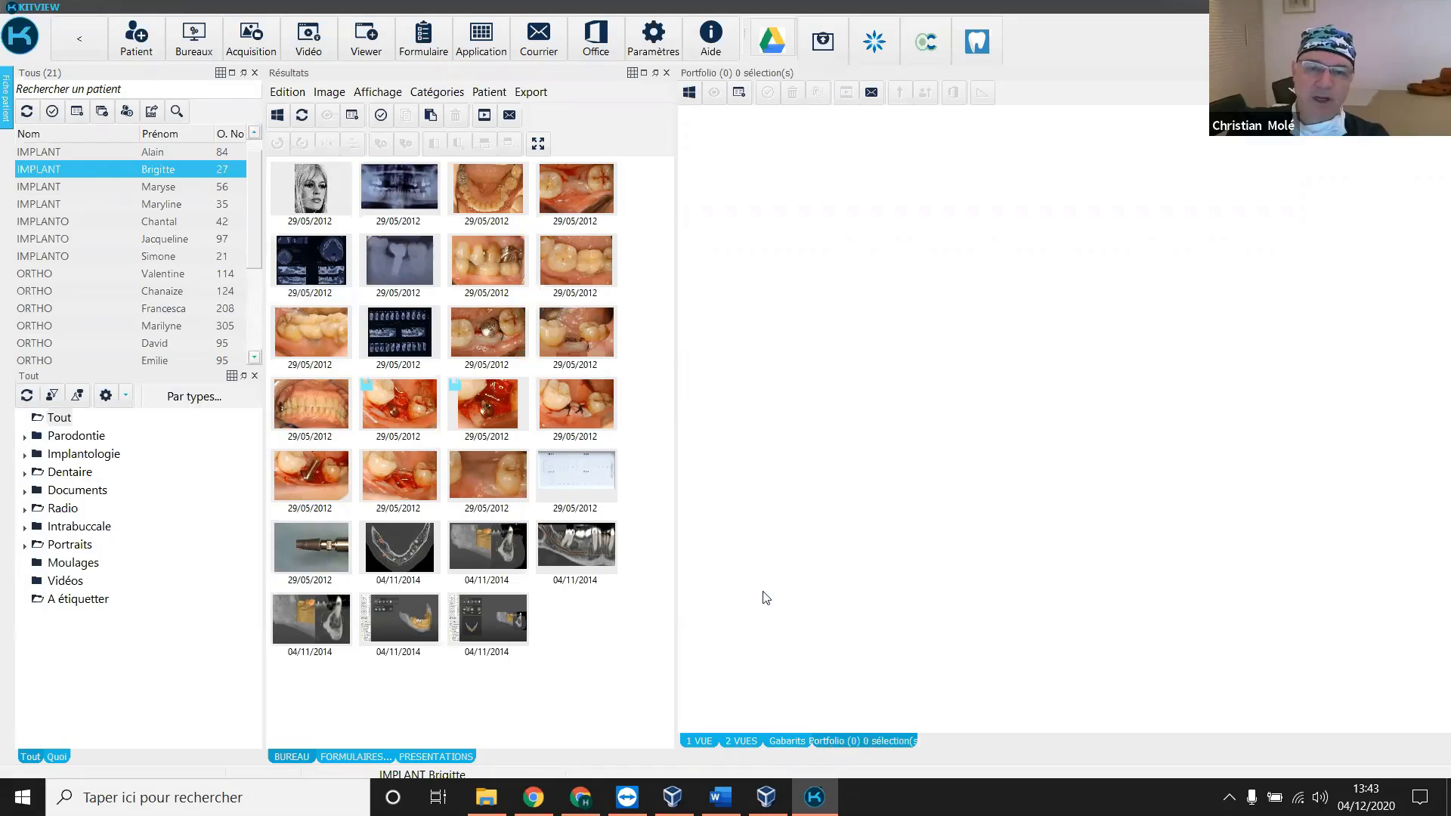
Save the current desktop layout with the Portfolio window included.
click(194, 38)
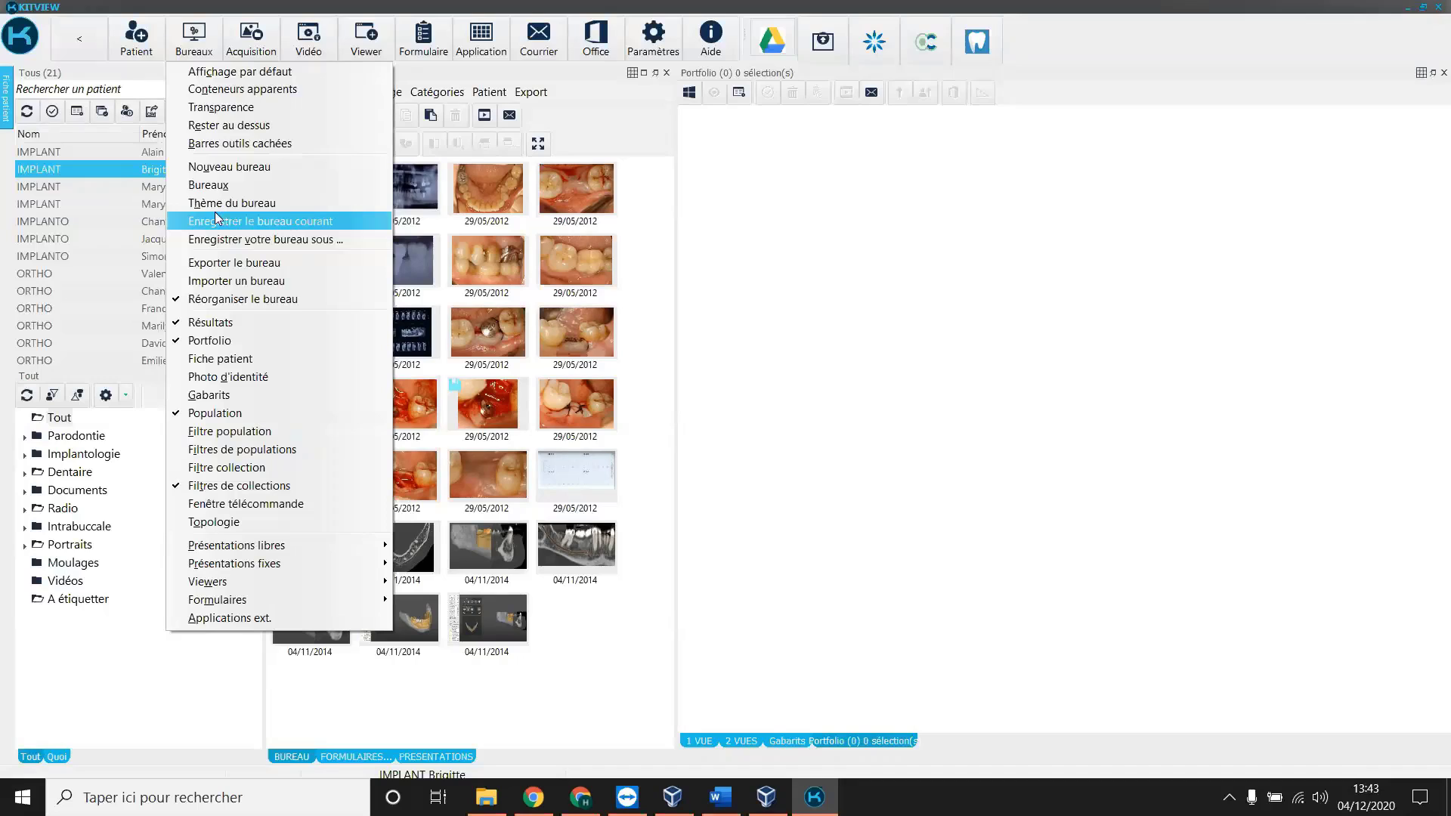
click(745, 292)
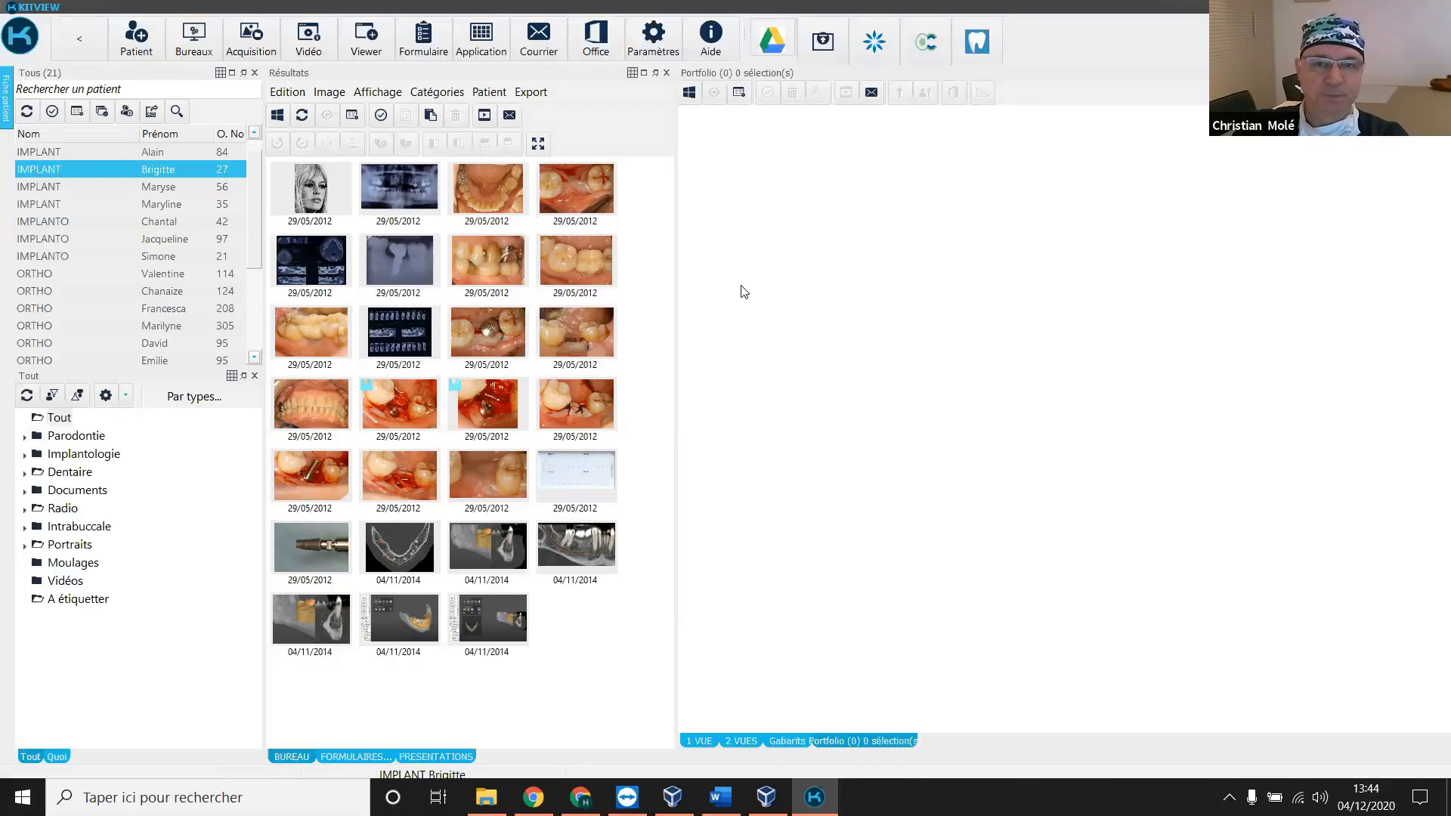
click(198, 42)
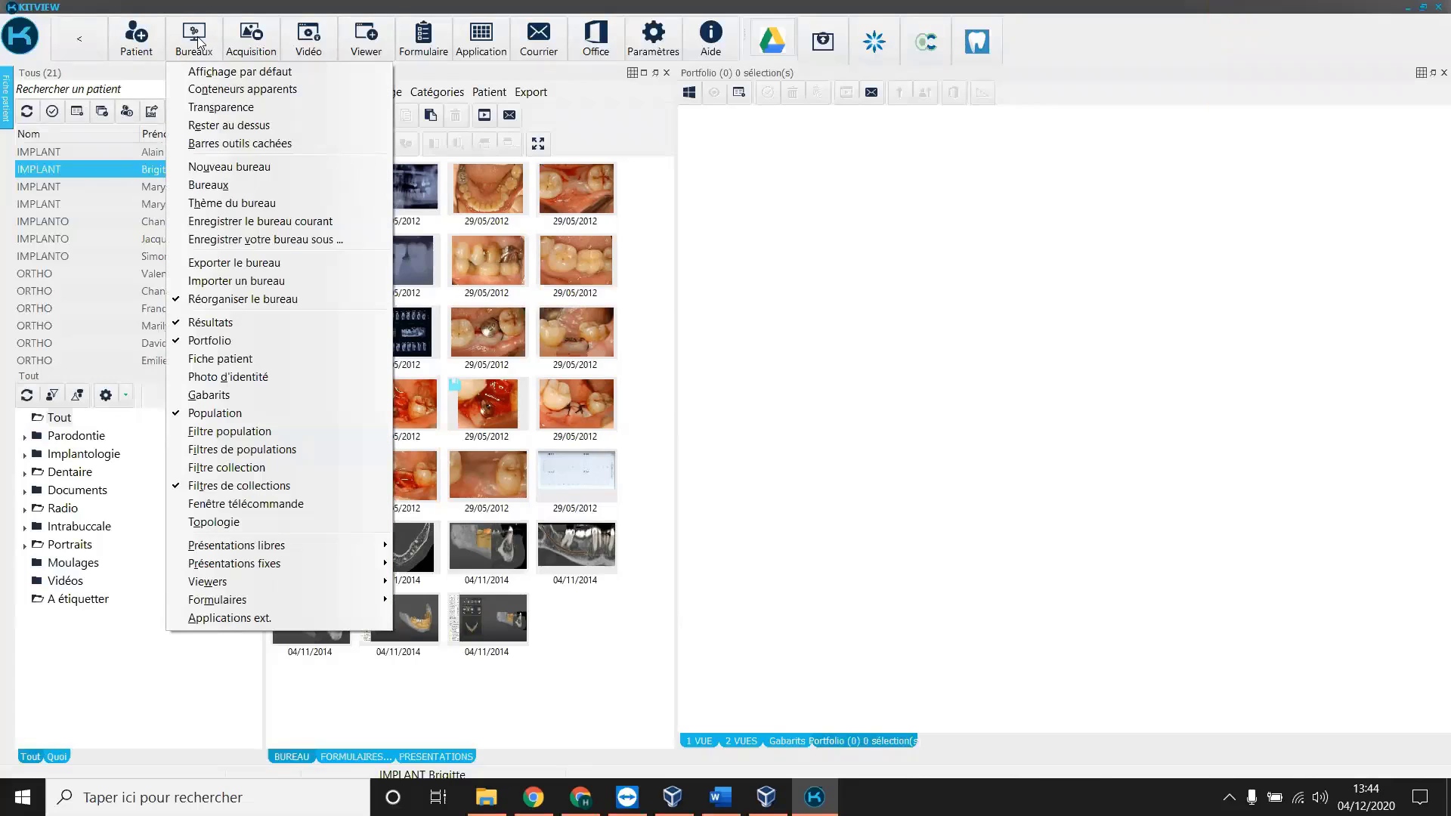
click(225, 221)
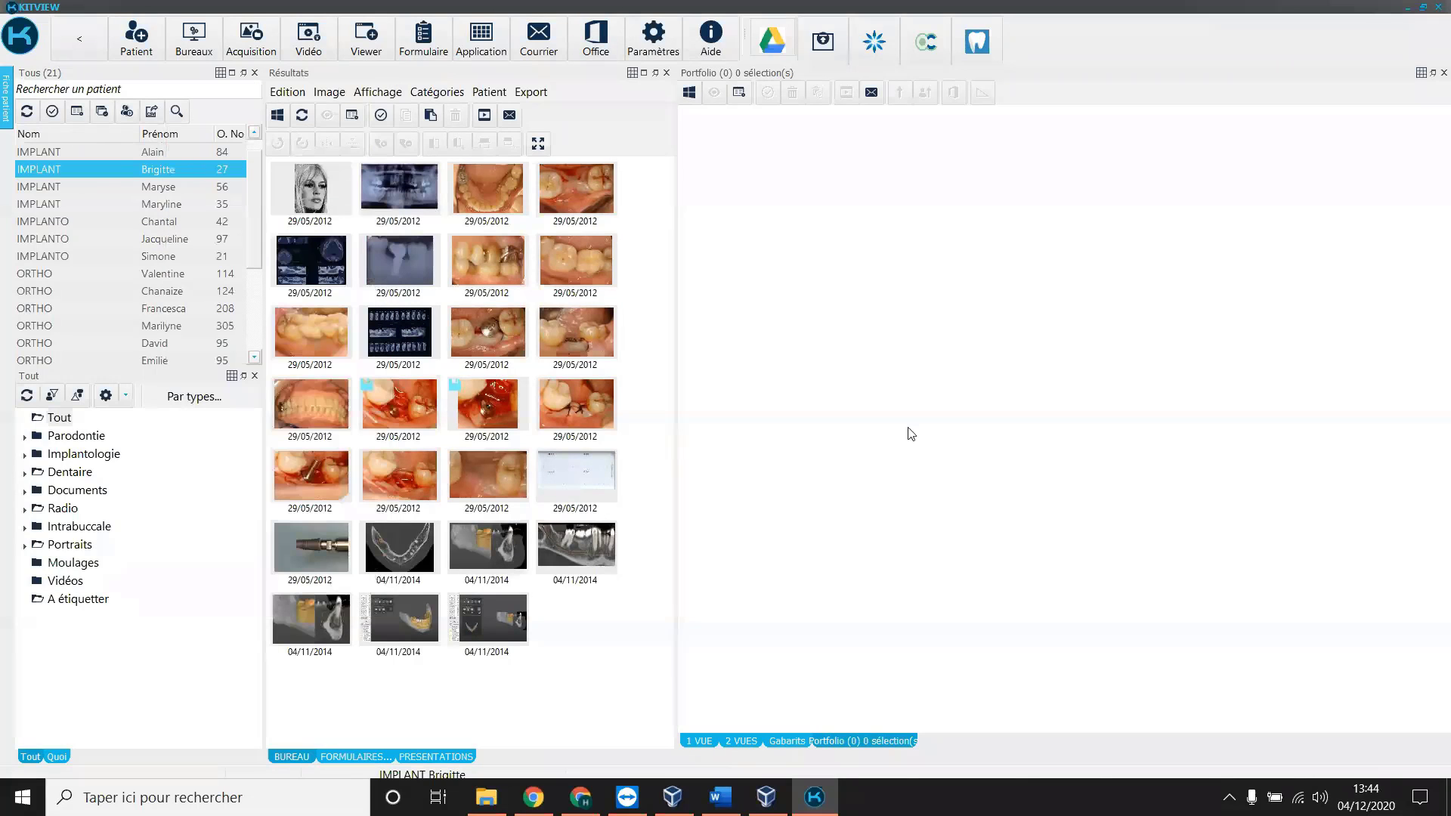